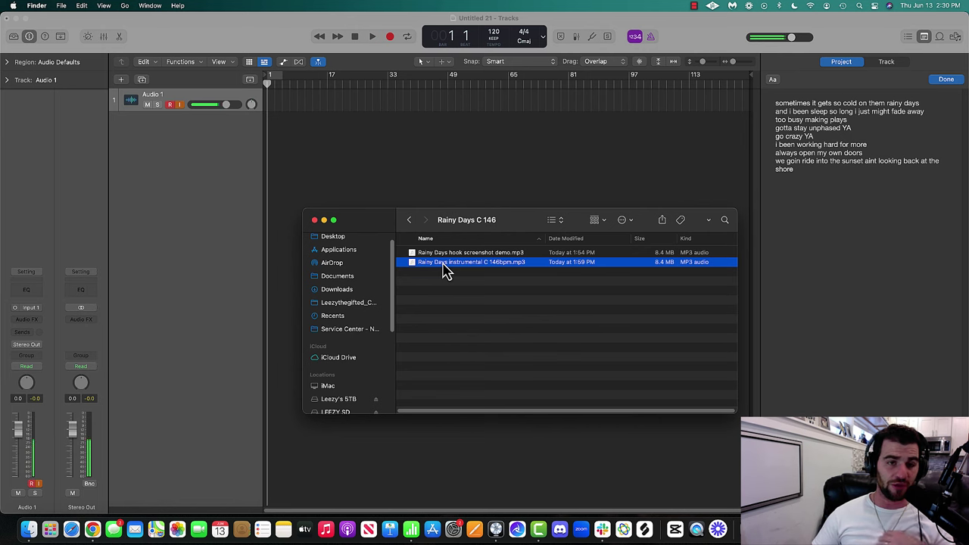
# Add the Rainy Days instrumental C 146bpm MP3 as a new track starting at bar 1 and set the project tempo to 146.
pyautogui.moveTo(444, 269); pyautogui.dragTo(267, 127)
pyautogui.click(390, 177)
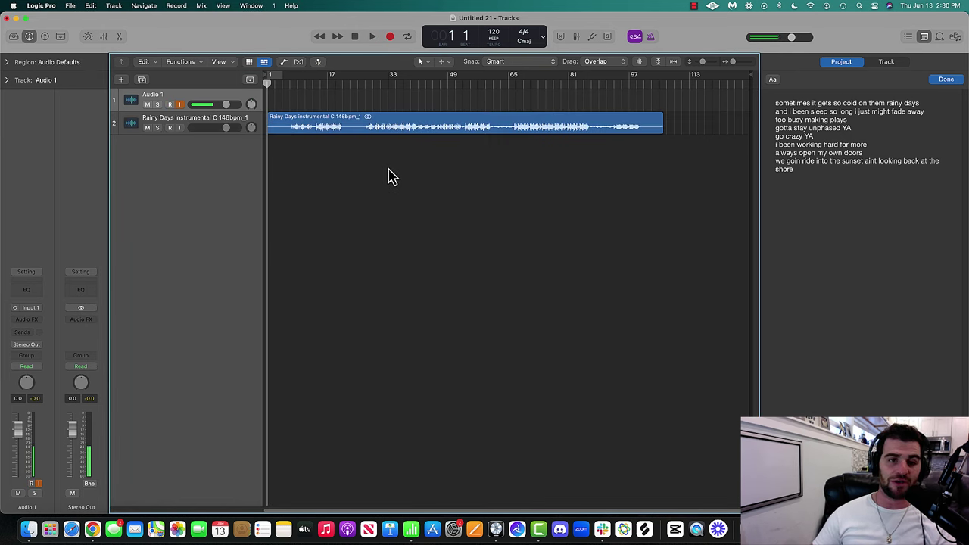
pyautogui.click(542, 38)
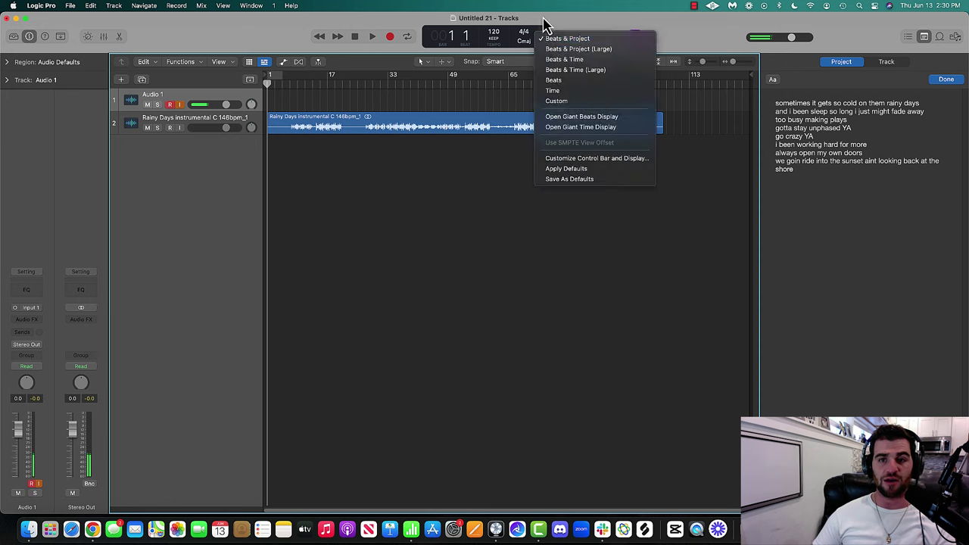
pyautogui.click(542, 22)
pyautogui.doubleClick(491, 32)
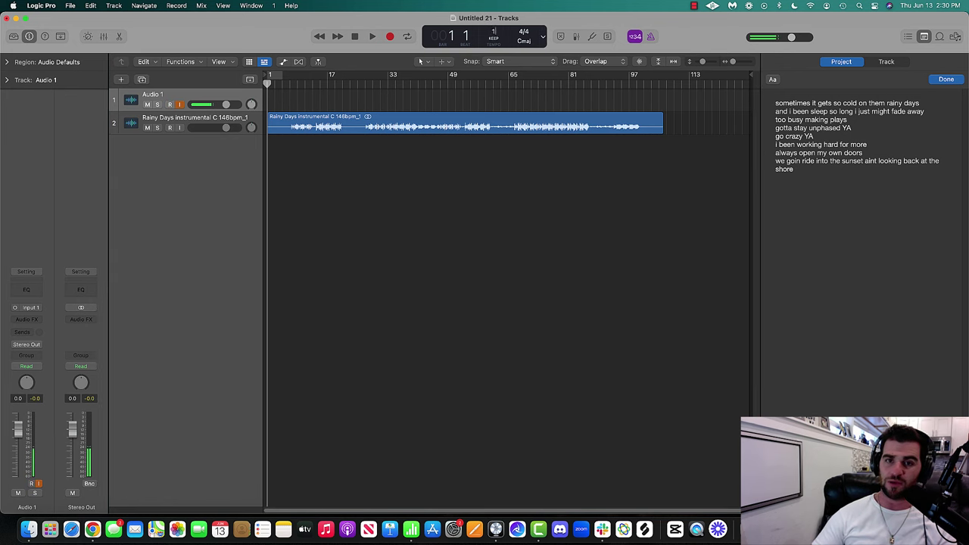
pyautogui.write('146')
pyautogui.press('Return')
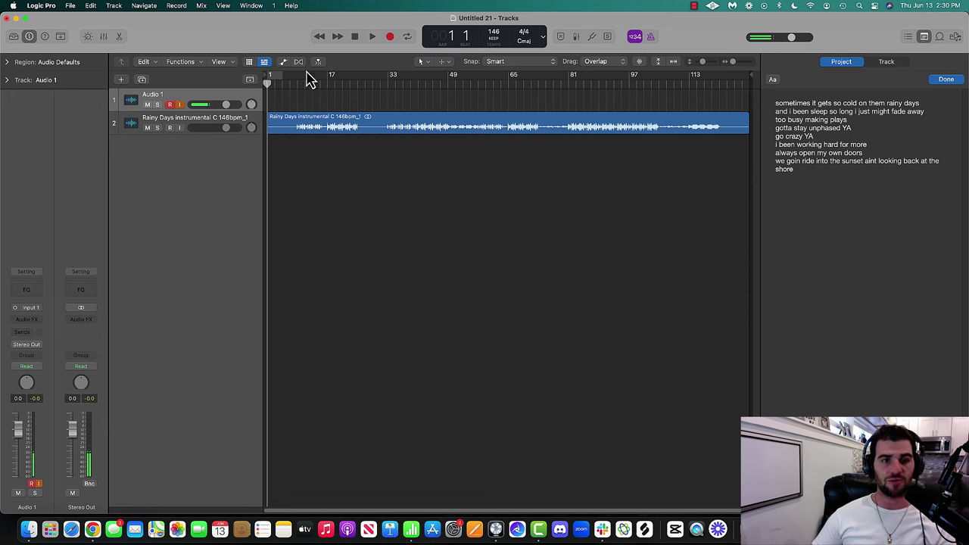
# Move the Audio 1 track below the Rainy Days instrumental track.
pyautogui.click(186, 102)
pyautogui.moveTo(188, 106); pyautogui.dragTo(194, 139)
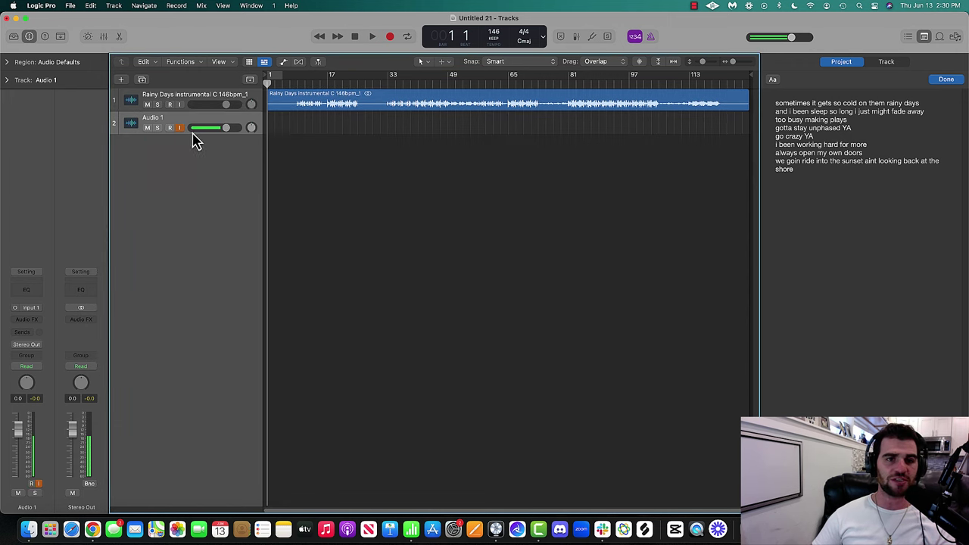
# Play the instrumental from bar 6 to hear where the beat enters, and set a cycle range from bar 5 to bar 27.
pyautogui.click(296, 86)
pyautogui.moveTo(296, 86); pyautogui.dragTo(288, 86)
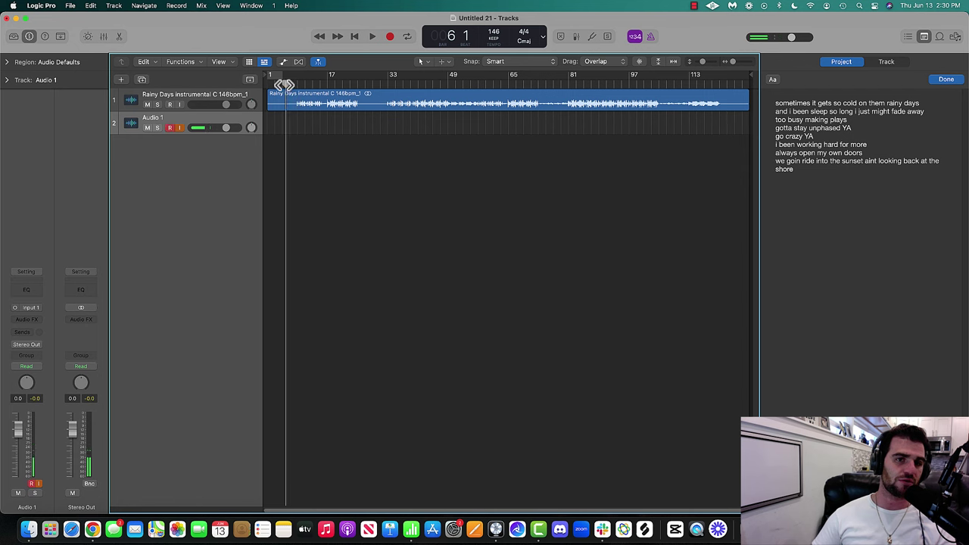
pyautogui.press('space')
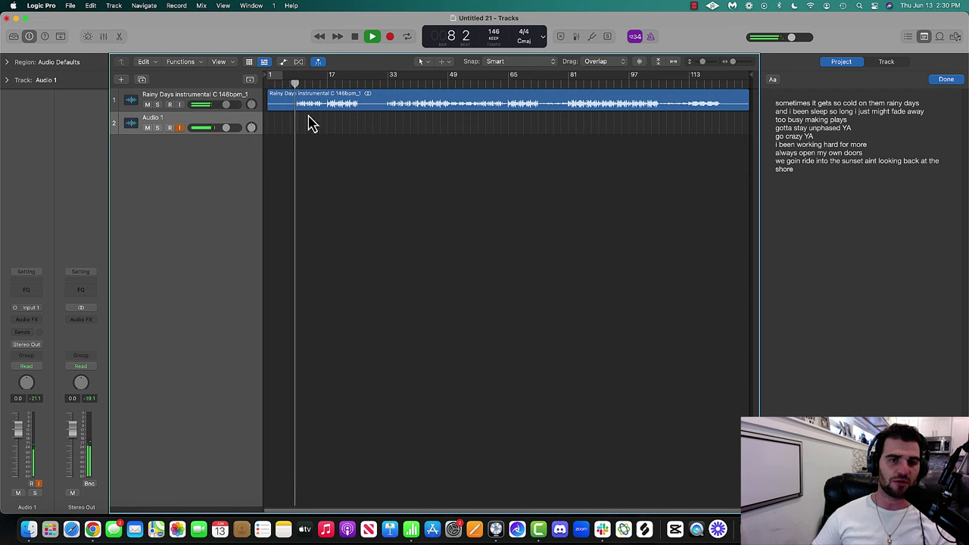
pyautogui.press('space')
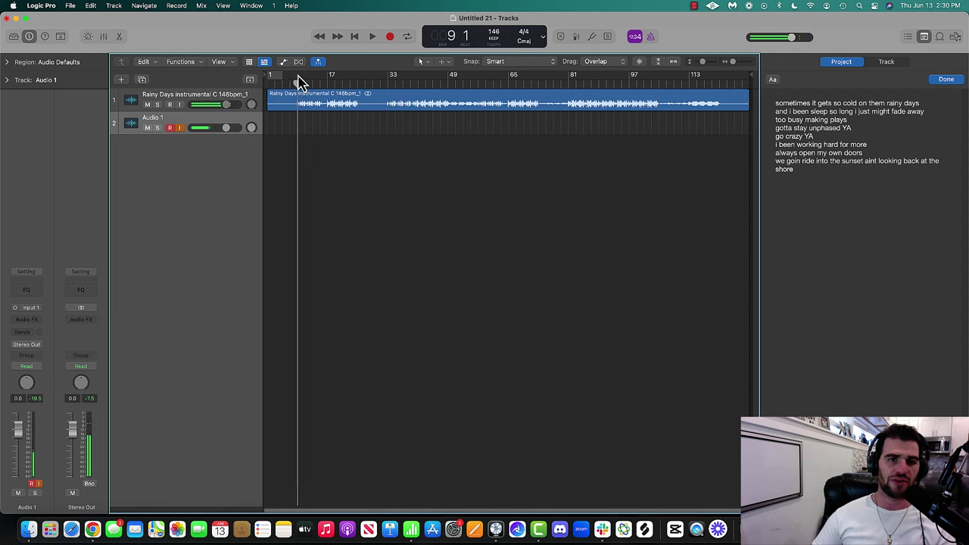
pyautogui.moveTo(296, 81); pyautogui.dragTo(366, 81)
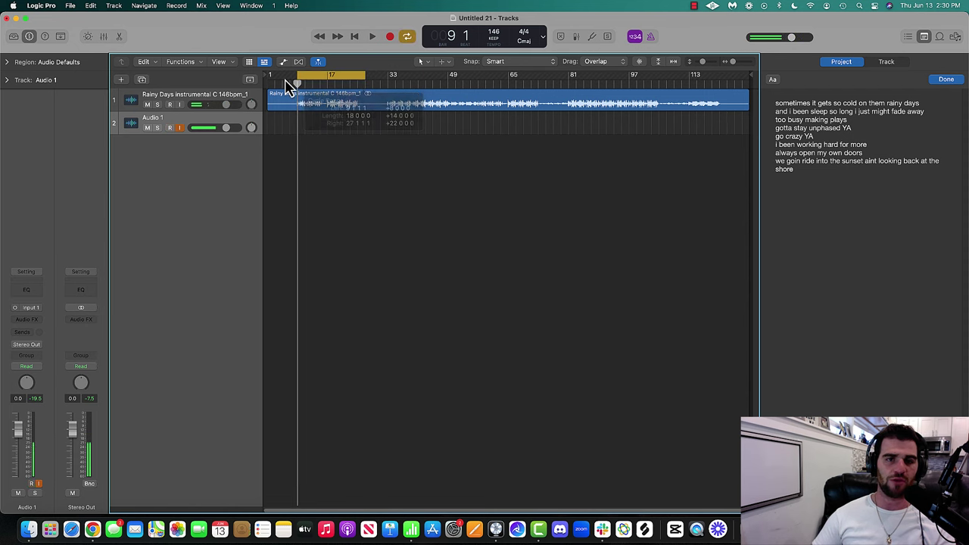
pyautogui.moveTo(297, 76); pyautogui.dragTo(283, 74)
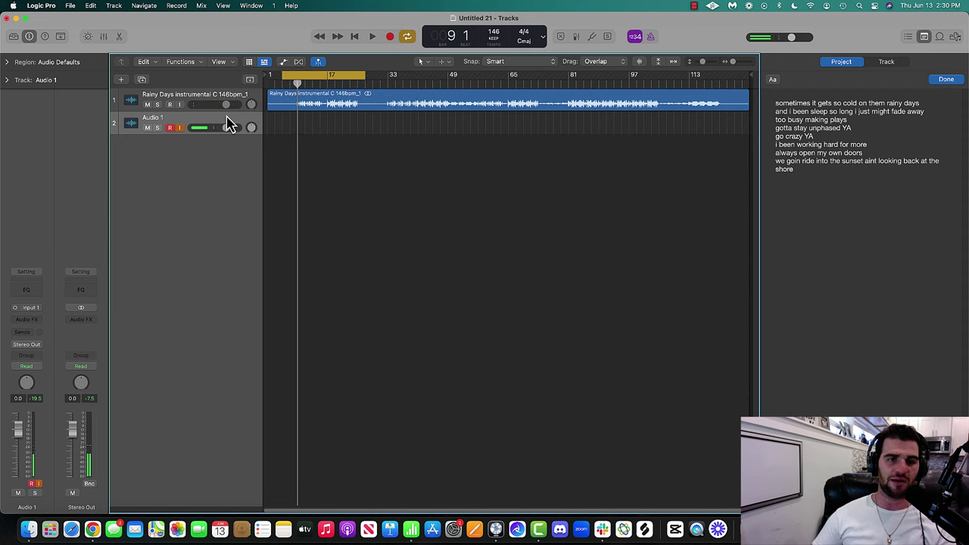
# Insert the Waves Tune Real-Time (m) plug-in on the Audio 1 channel.
pyautogui.click(25, 321)
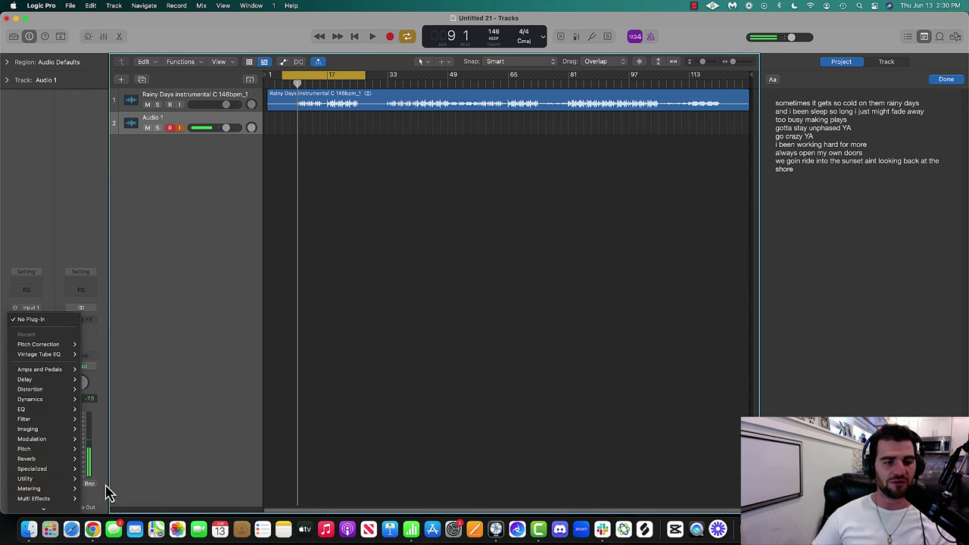
pyautogui.moveTo(65, 509)
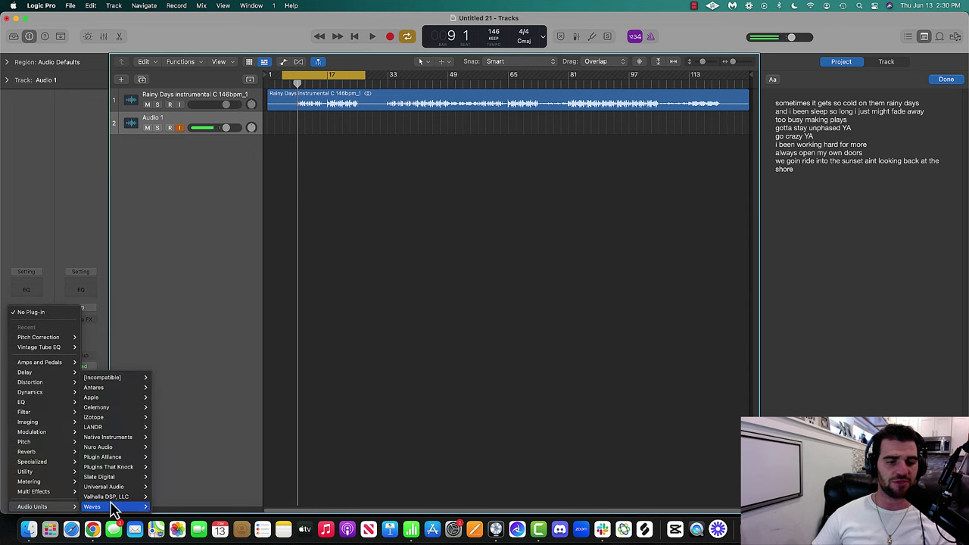
pyautogui.moveTo(112, 507)
pyautogui.scroll(-20, 189, 454)
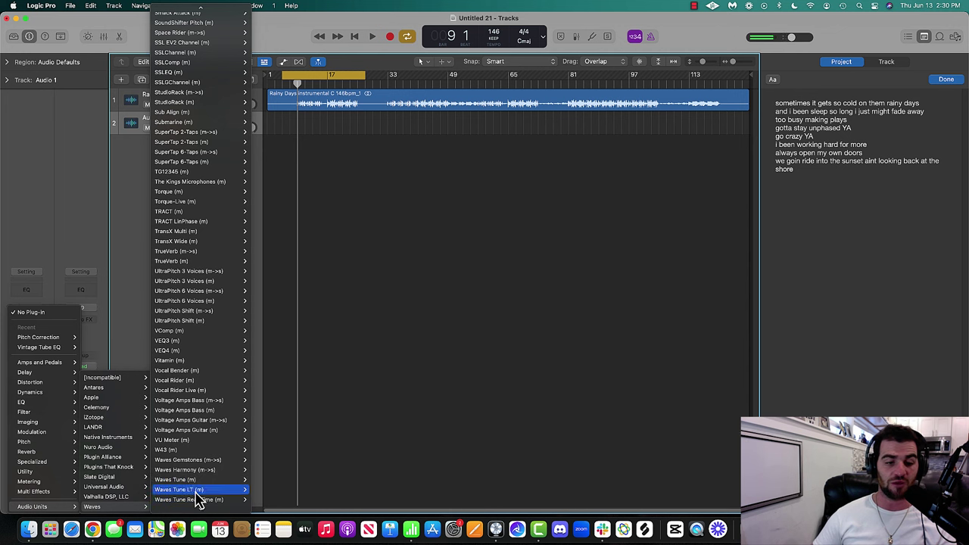
pyautogui.moveTo(199, 499)
pyautogui.click(261, 501)
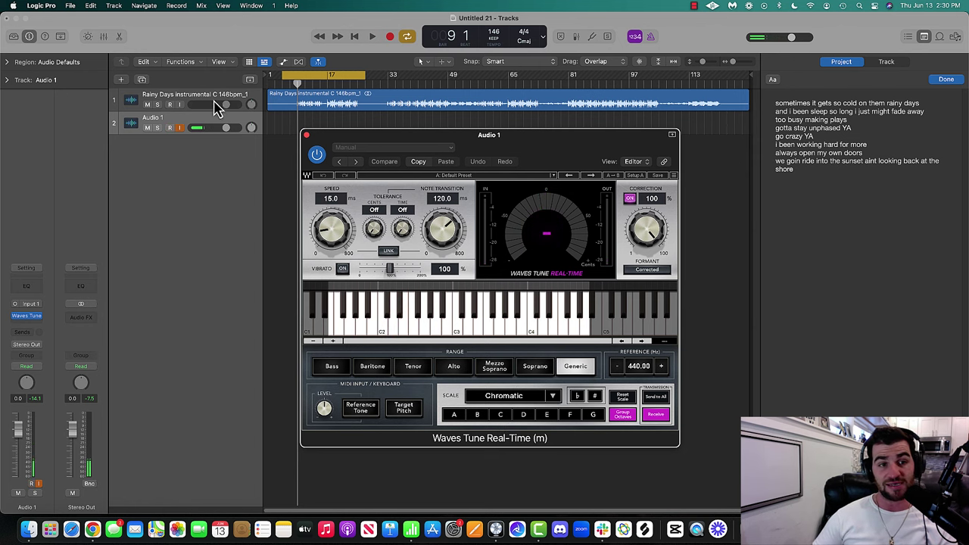
# Set Waves Tune Real-Time to the C Major scale with speed and note transition at 0.1 ms, and close the plug-in.
pyautogui.click(500, 414)
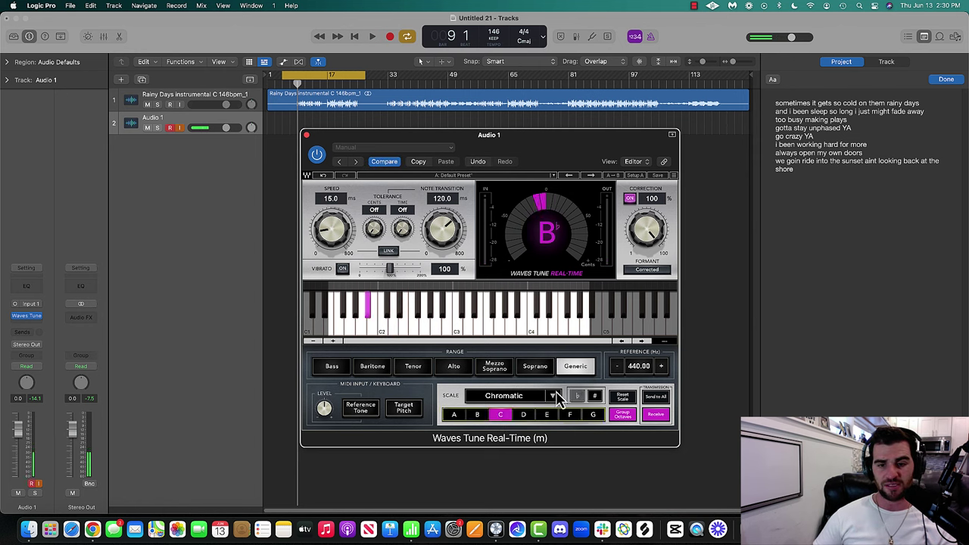
pyautogui.click(551, 396)
pyautogui.click(566, 430)
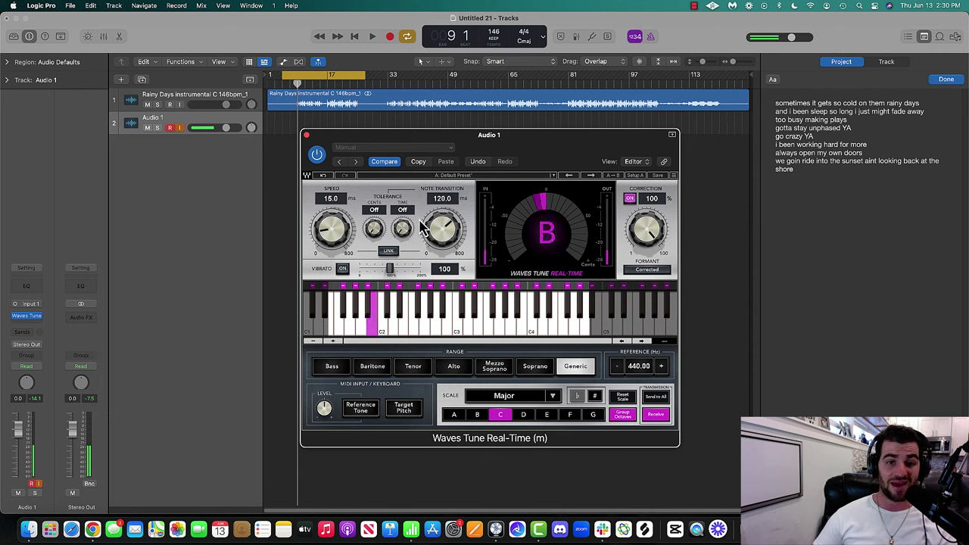
pyautogui.moveTo(441, 227); pyautogui.dragTo(328, 234)
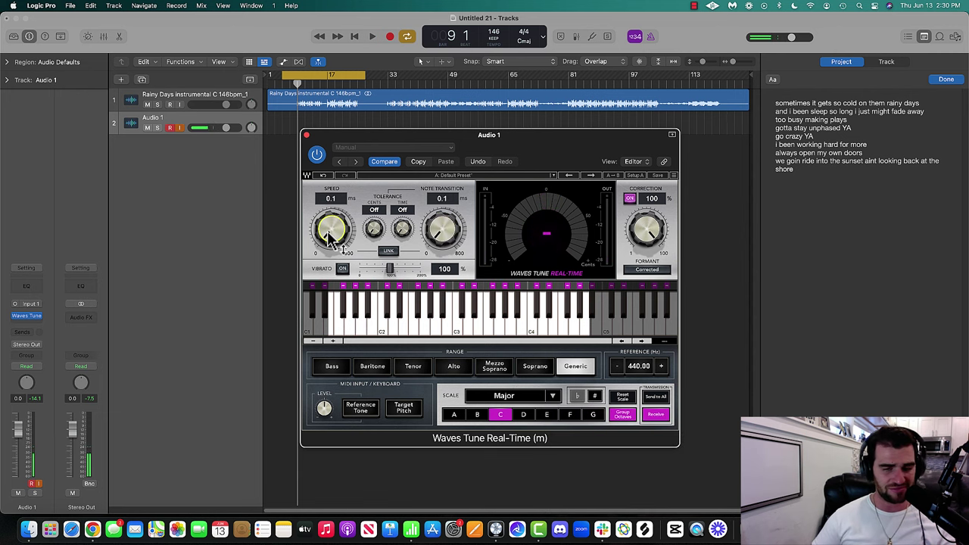
pyautogui.click(306, 135)
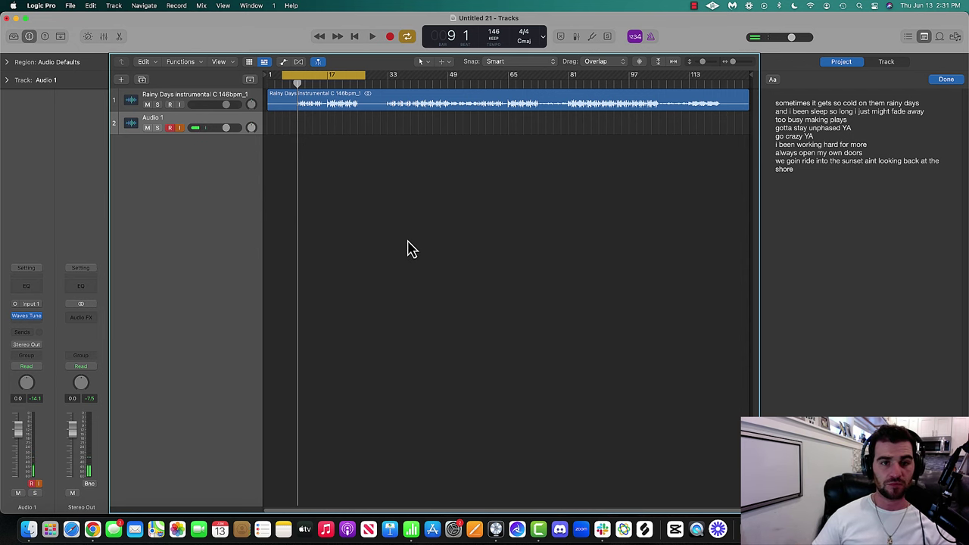
# Start recording on Audio 1 and enlarge all the lyrics in the project notes to a font size of about 31.
pyautogui.press('r')
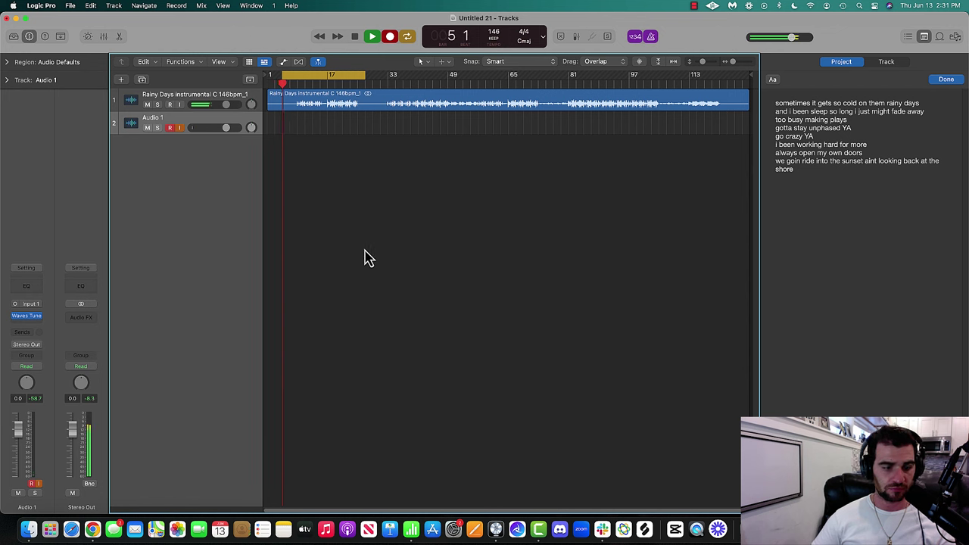
pyautogui.tripleClick(861, 163)
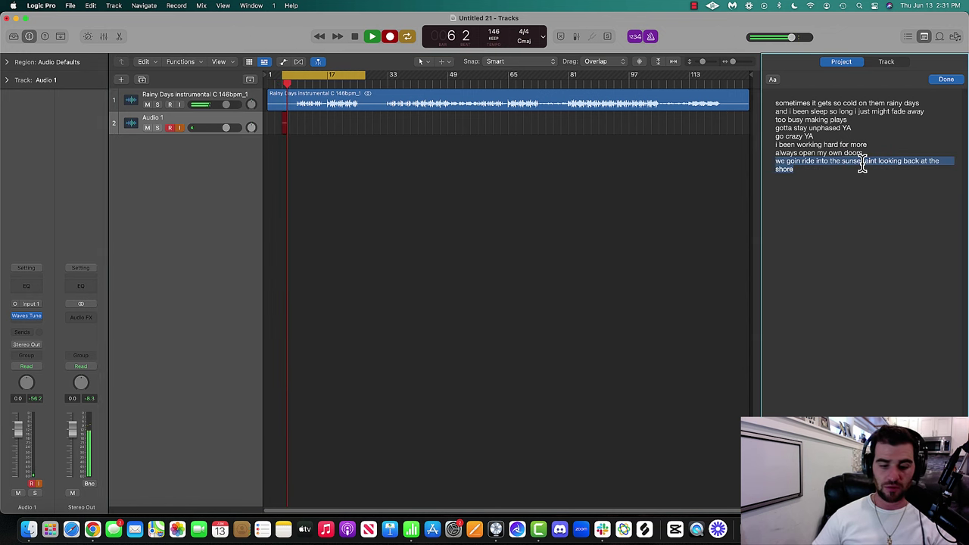
pyautogui.press('super+a')
pyautogui.click(775, 80)
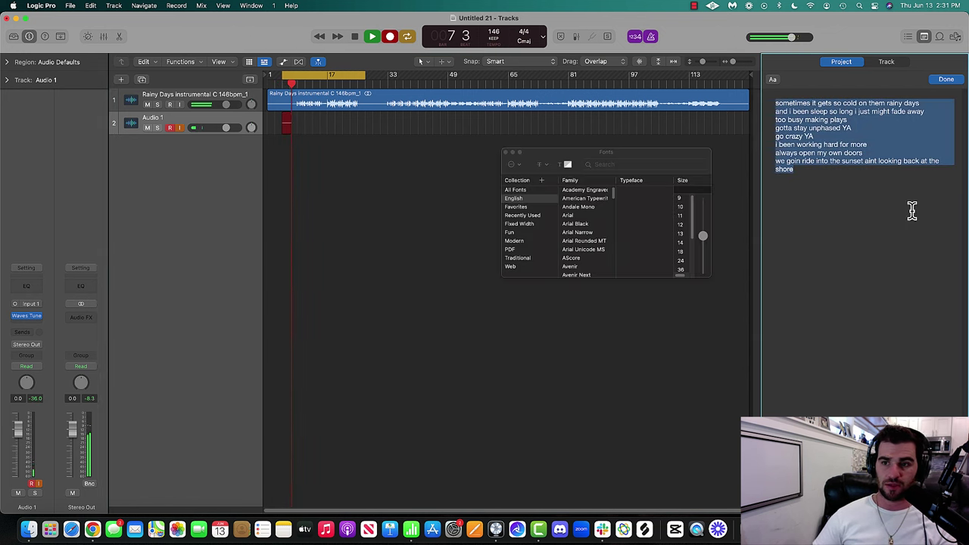
pyautogui.moveTo(703, 240); pyautogui.dragTo(709, 256)
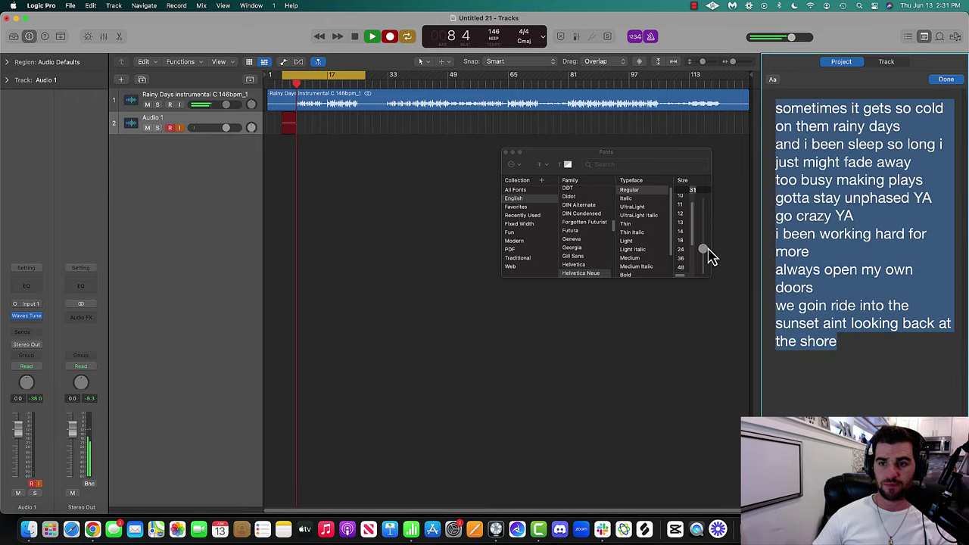
pyautogui.click(882, 279)
pyautogui.click(505, 152)
# Stop and delete the short recording on Audio 1, and record the hook vocal from bar 5 to about bar 25.
pyautogui.click(457, 205)
pyautogui.press('space')
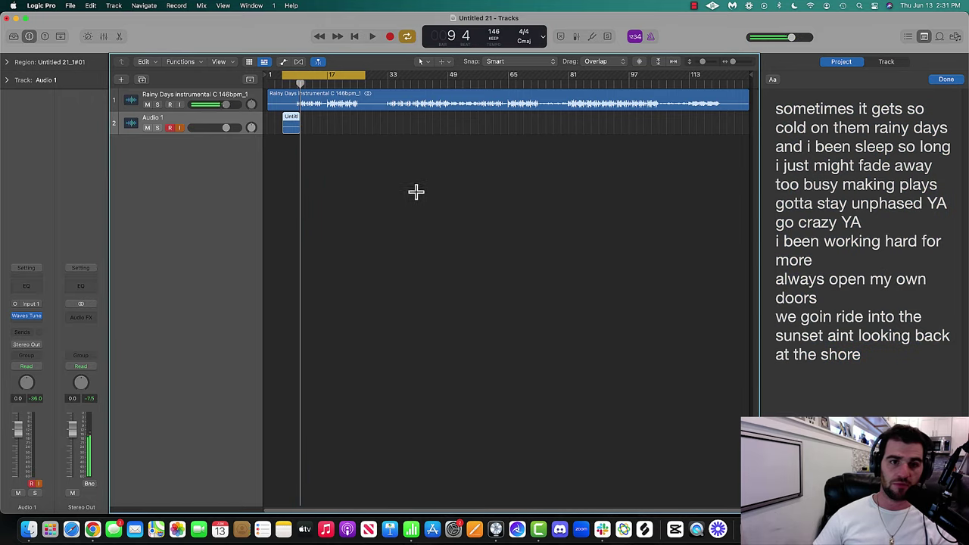
pyautogui.press('BackSpace')
pyautogui.press('r')
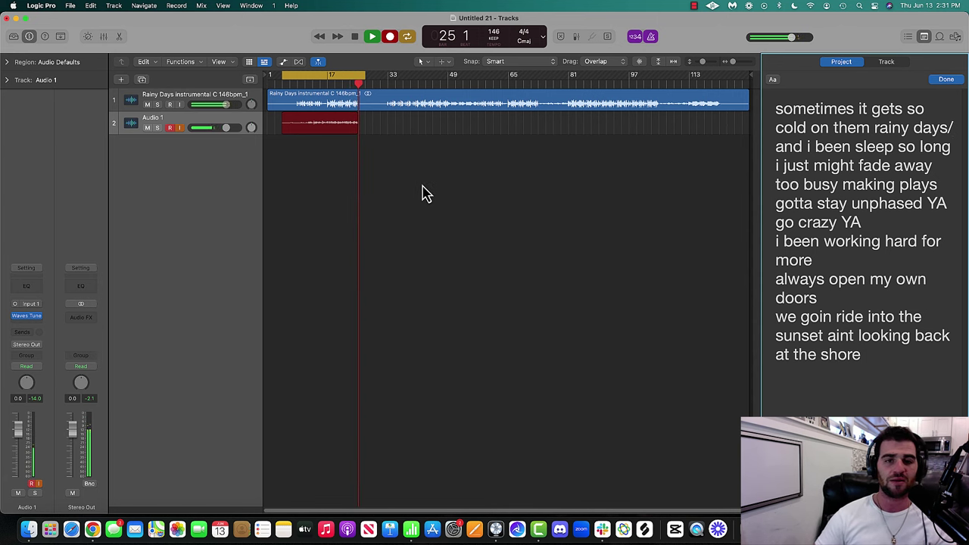
pyautogui.press('space')
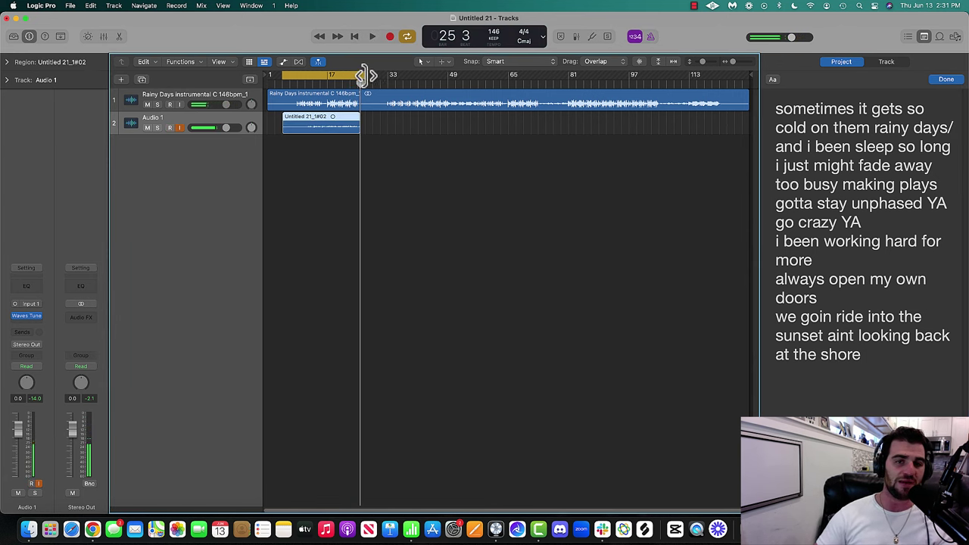
# Lower the volume of the Rainy Days instrumental track to about -3.9 dB.
pyautogui.click(700, 63)
pyautogui.click(701, 64)
pyautogui.click(466, 314)
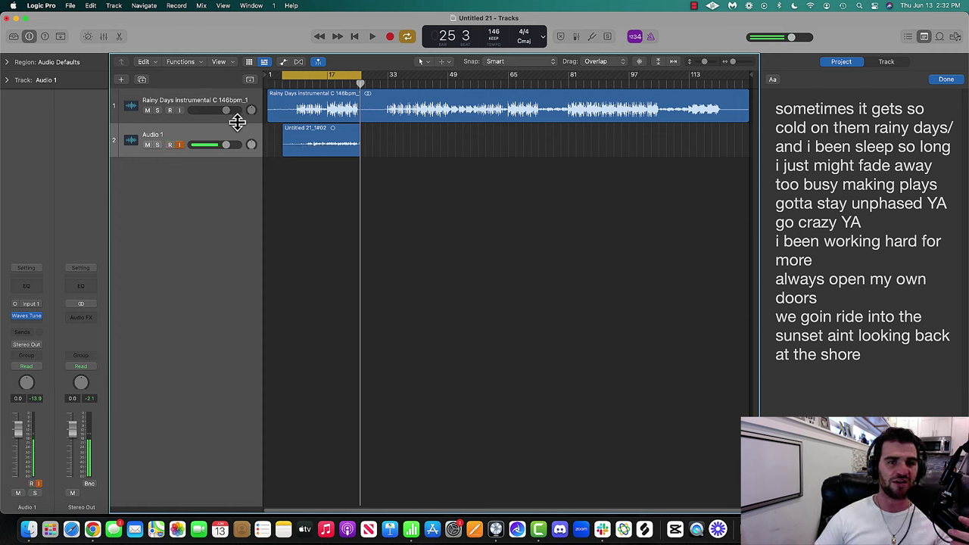
pyautogui.moveTo(226, 112); pyautogui.dragTo(223, 112)
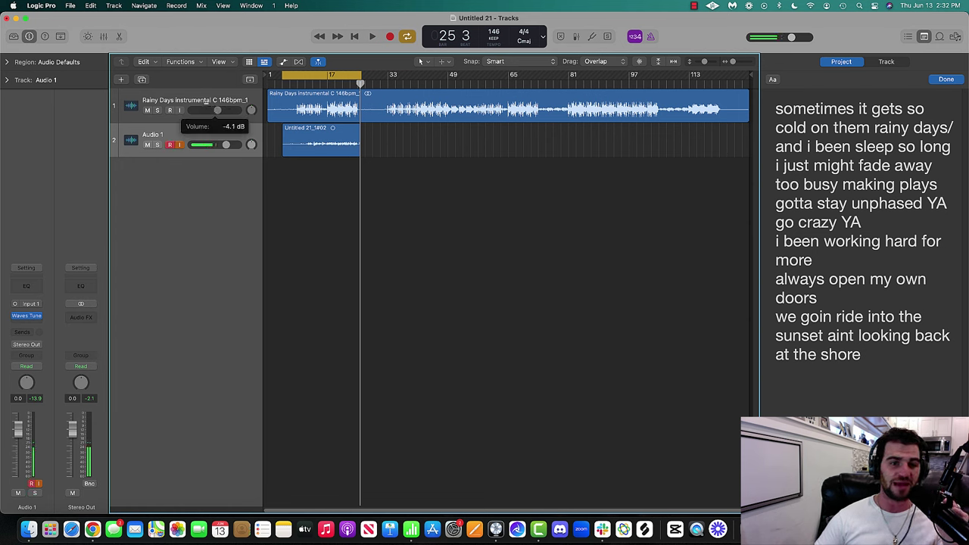
pyautogui.moveTo(218, 110); pyautogui.dragTo(218, 110)
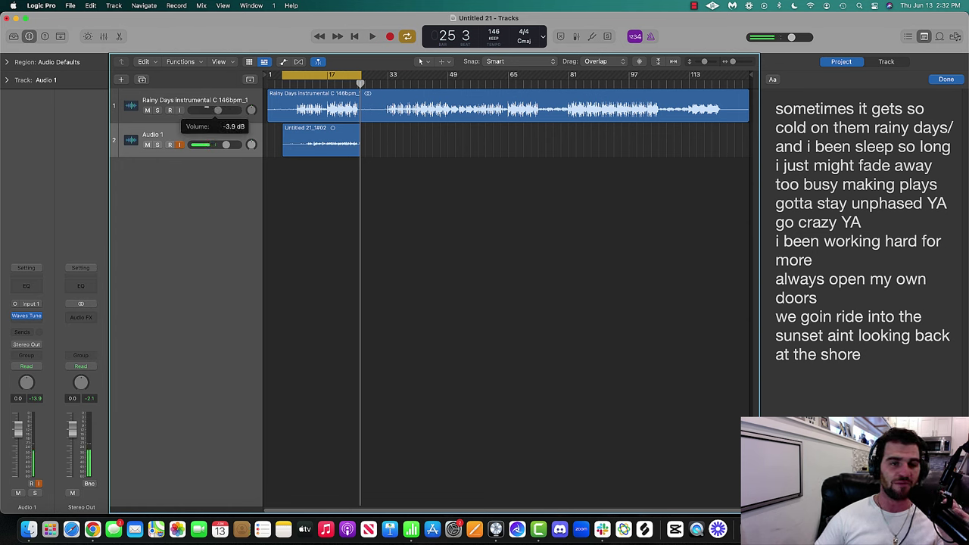
pyautogui.click(209, 135)
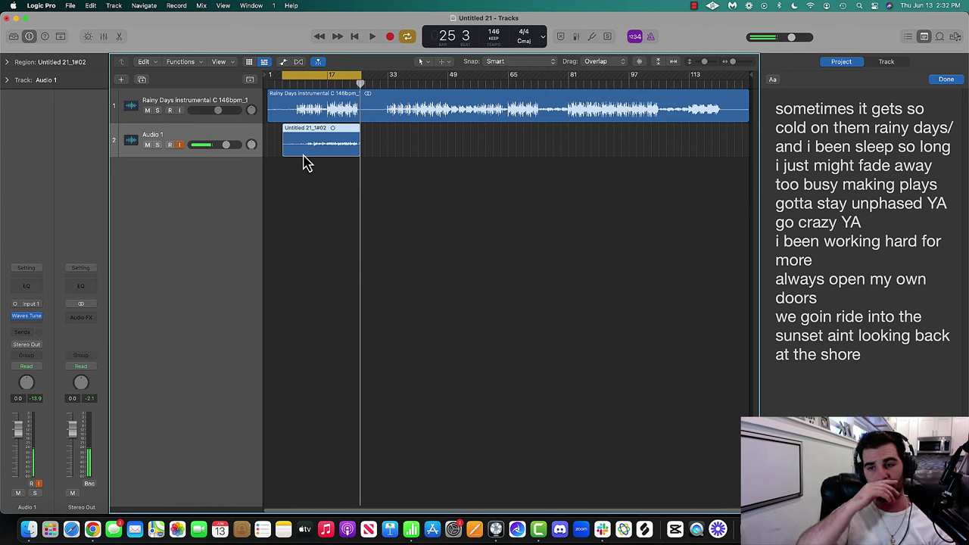
# Record a second vocal take over the first one from bar 5 to about bar 25, and collapse the take folder.
pyautogui.press('r')
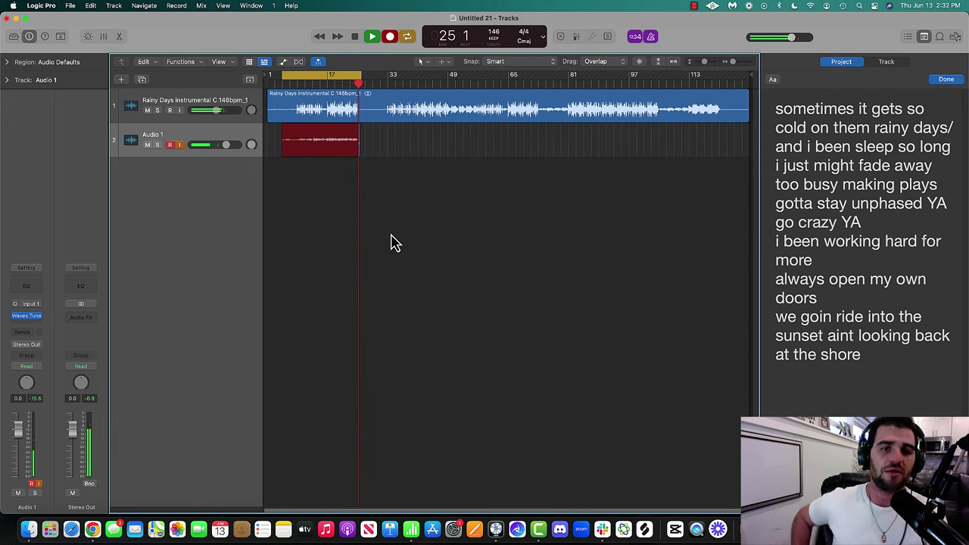
pyautogui.press('space')
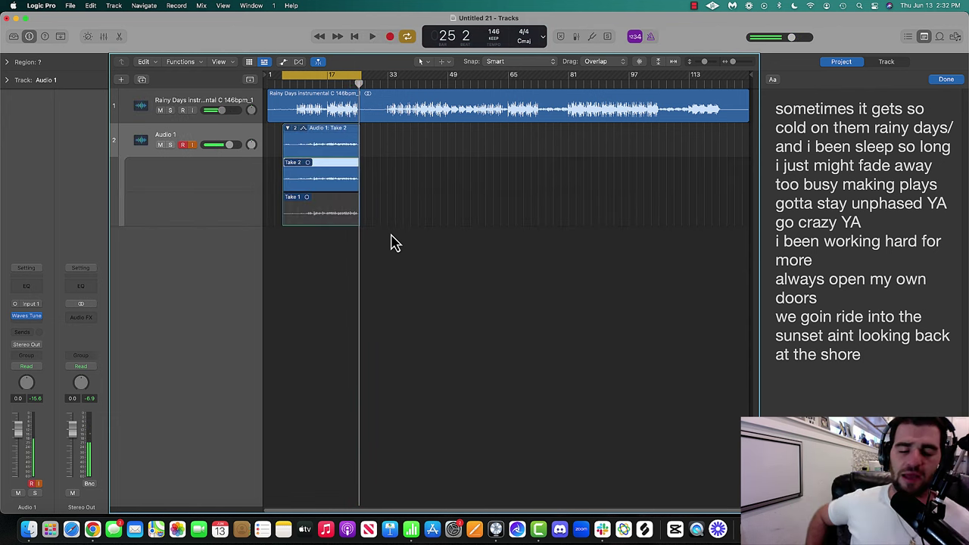
pyautogui.click(287, 128)
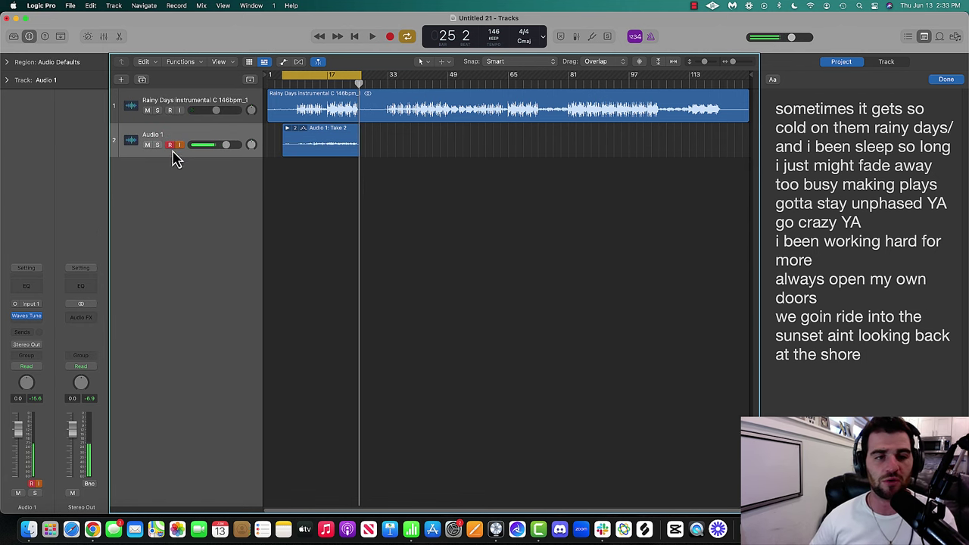
# Switch to Chrome and highlight the Step 2: Pre Mixing section of the Rapid Fire Vocal Mixing Cheat Sheet.
pyautogui.hotkey('ctrl', 'Up')
pyautogui.click(391, 324)
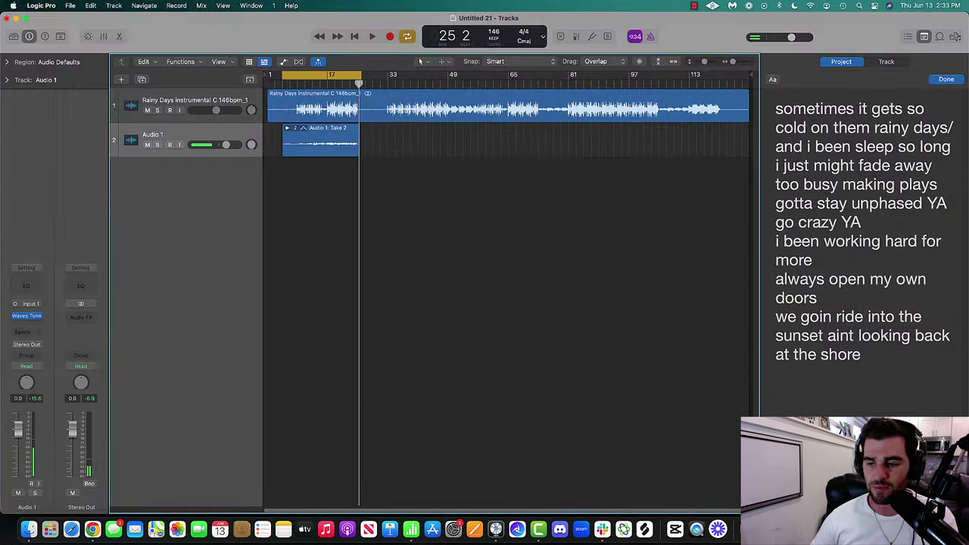
pyautogui.click(821, 530)
pyautogui.scroll(-3, 295, 307)
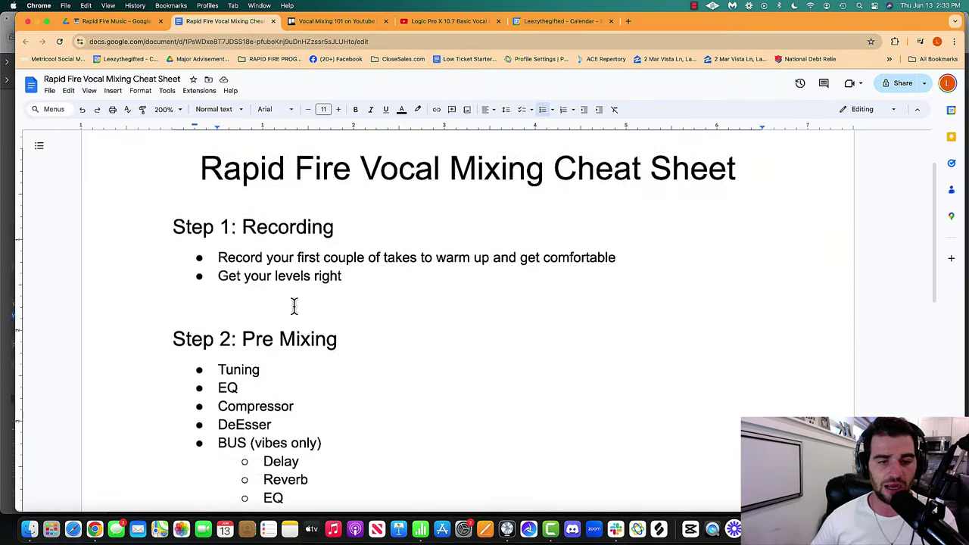
pyautogui.moveTo(173, 279); pyautogui.dragTo(296, 437)
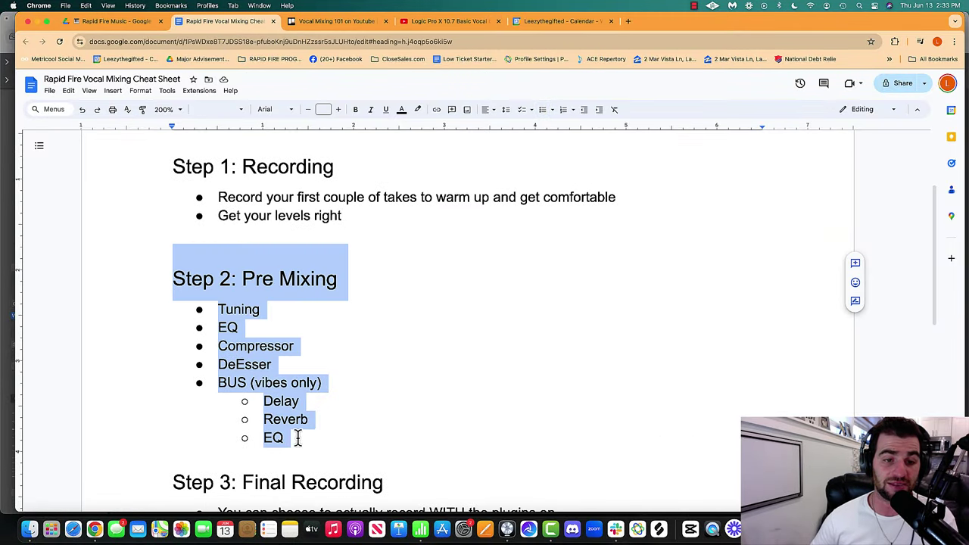
# Clear the highlighting and review the Compressor and DeEsser items in the cheat sheet's Step 2: Pre Mixing list.
pyautogui.press('Right')
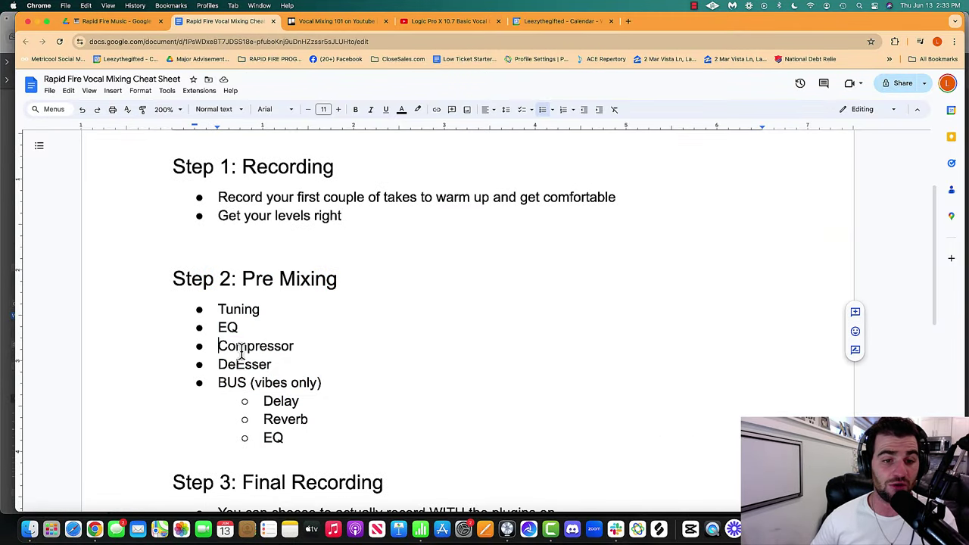
pyautogui.moveTo(219, 346); pyautogui.dragTo(208, 367)
pyautogui.click(207, 366)
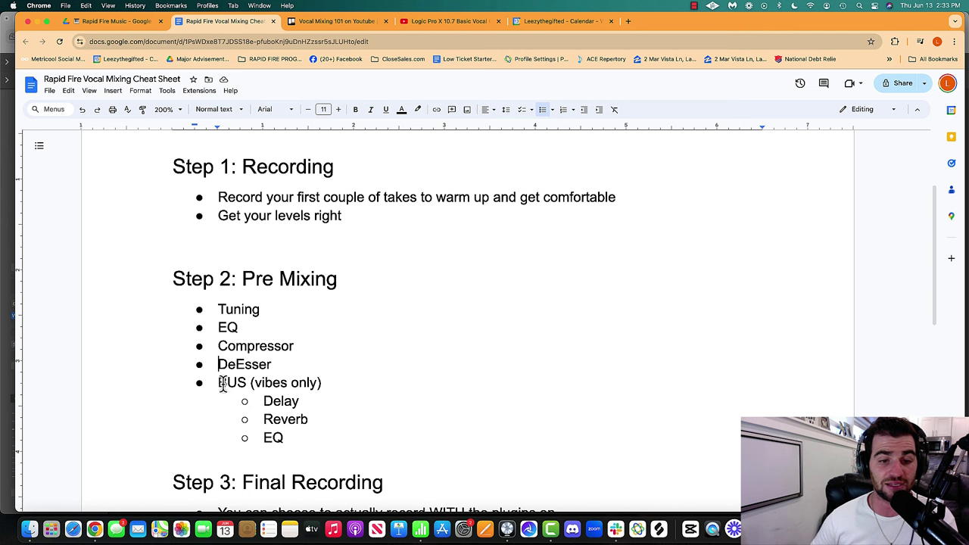
# Switch back to Logic Pro, move the cycle range's start to bar 9, and briefly play the vocal from there.
pyautogui.click(37, 21)
pyautogui.click(227, 136)
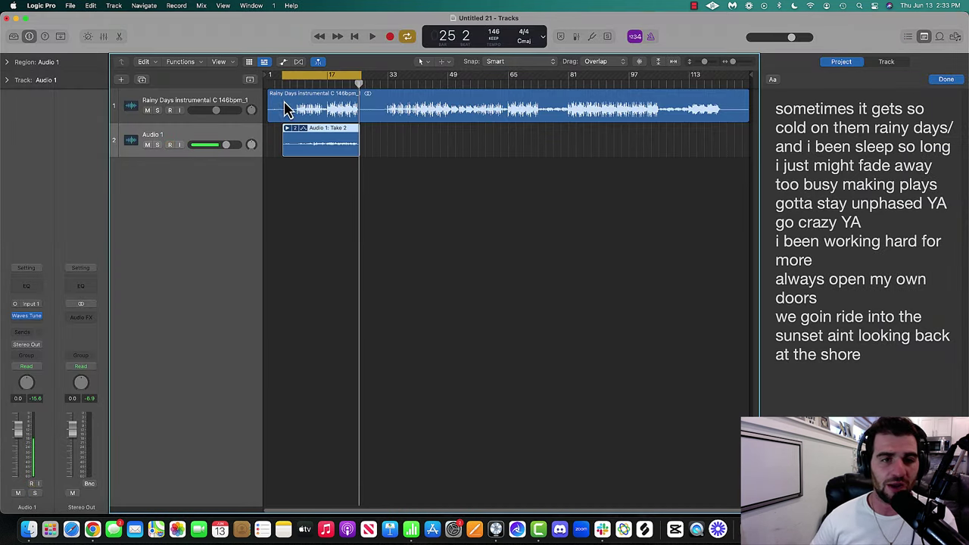
pyautogui.moveTo(285, 78); pyautogui.dragTo(296, 74)
pyautogui.press('space')
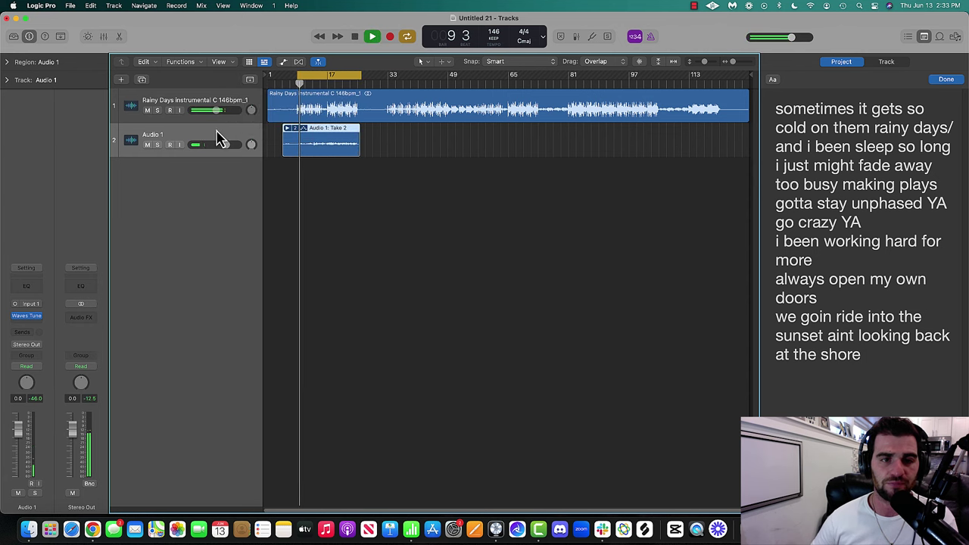
pyautogui.press('space')
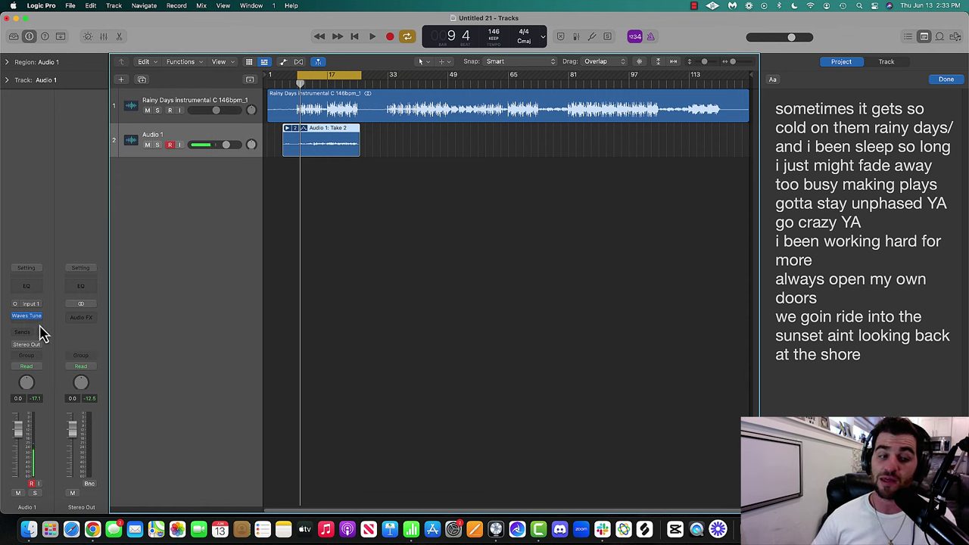
# Insert the mono Waves F6-RTA equalizer after Waves Tune on Audio 1, and mute the Rainy Days instrumental track.
pyautogui.click(36, 317)
pyautogui.moveTo(32, 507)
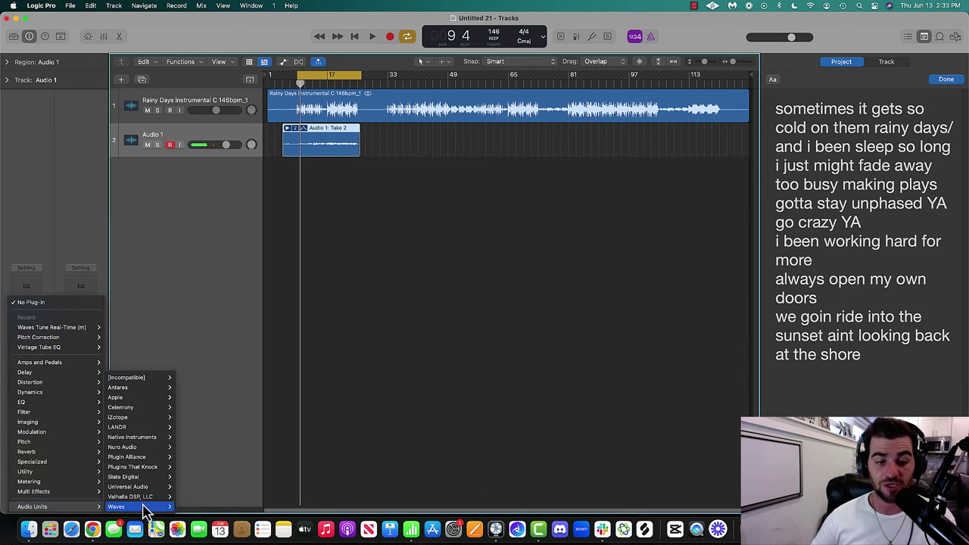
pyautogui.moveTo(122, 506)
pyautogui.moveTo(265, 459)
pyautogui.scroll(-6, 258, 458)
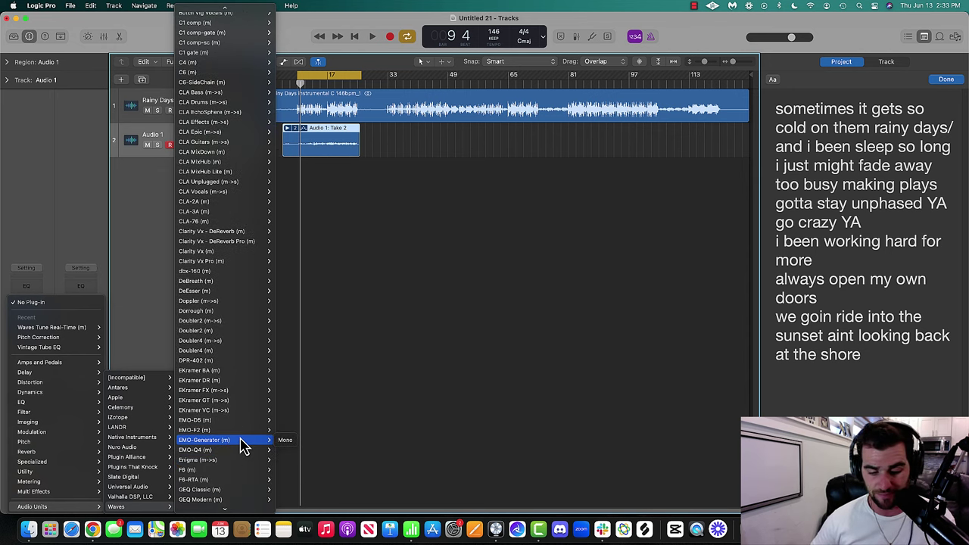
pyautogui.scroll(-1, 258, 487)
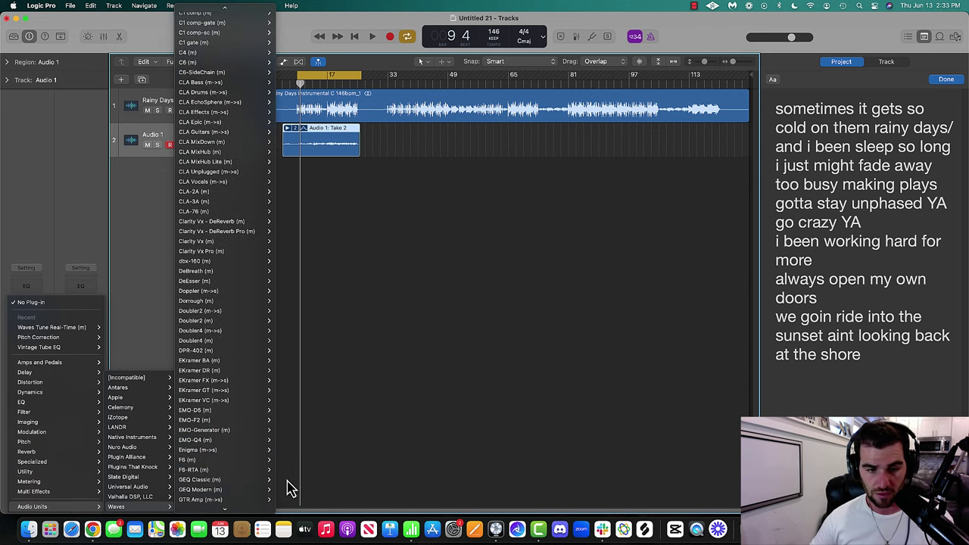
pyautogui.click(287, 469)
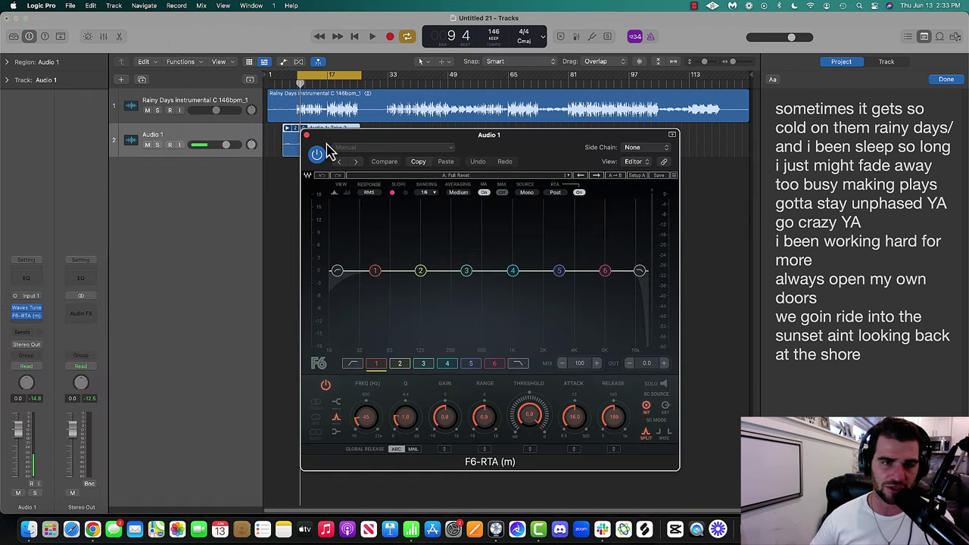
pyautogui.click(148, 110)
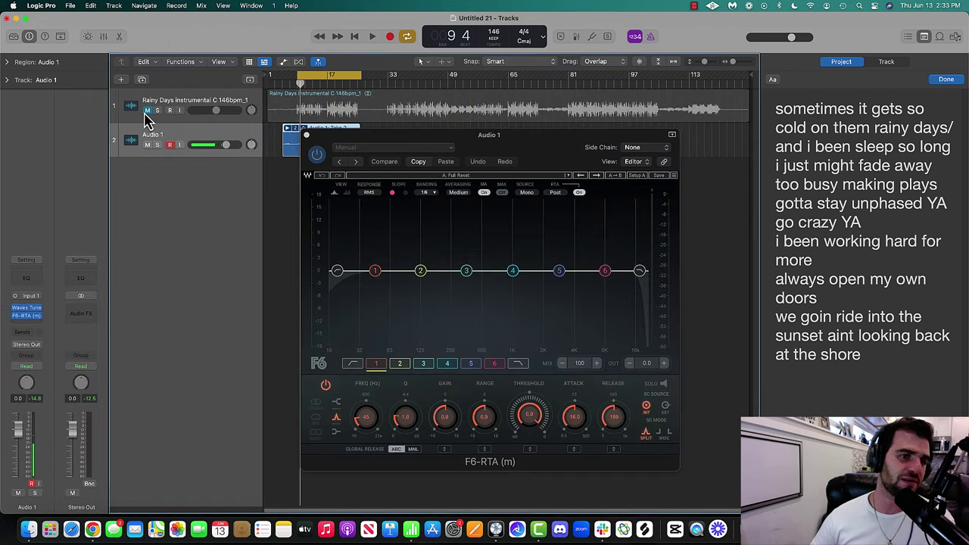
pyautogui.moveTo(501, 144); pyautogui.dragTo(580, 122)
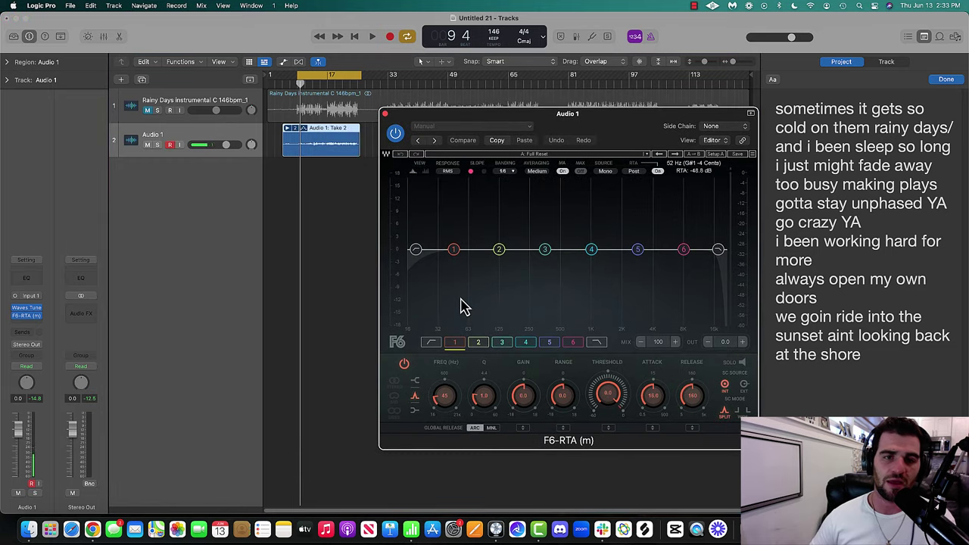
# Enable the F6 high-pass filter at 150 Hz with a 24 dB/oct slope, and enable the low-pass filter at 17508 Hz.
pyautogui.click(415, 251)
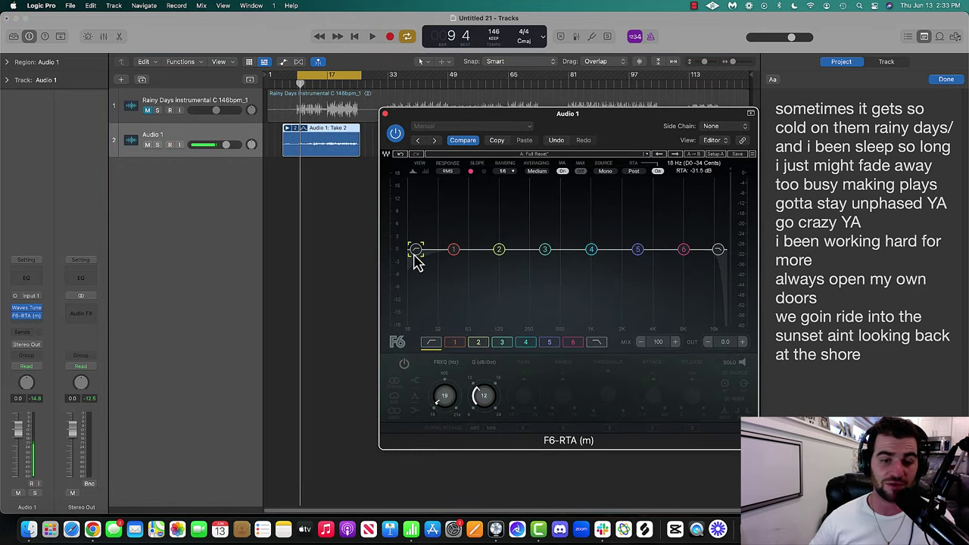
pyautogui.press('space')
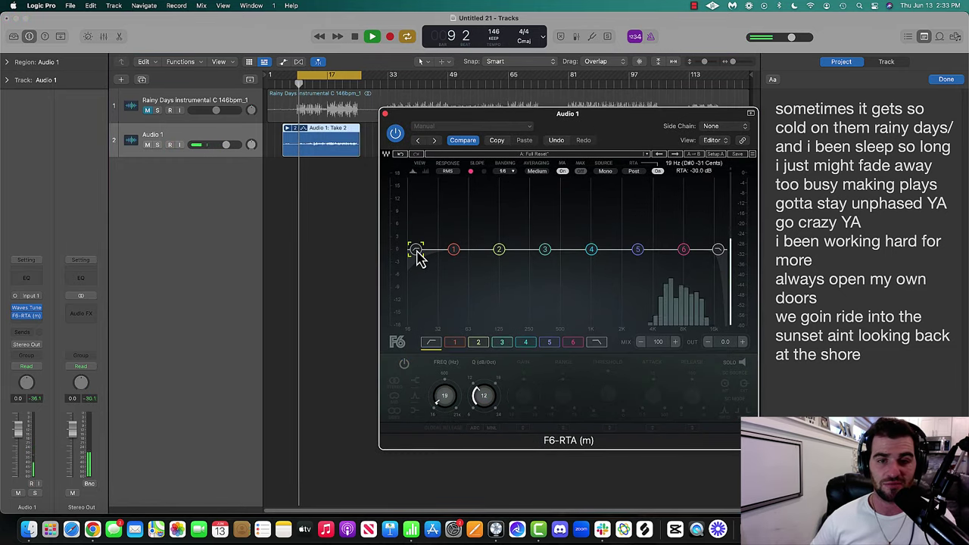
pyautogui.moveTo(419, 257); pyautogui.dragTo(505, 251)
pyautogui.press('space')
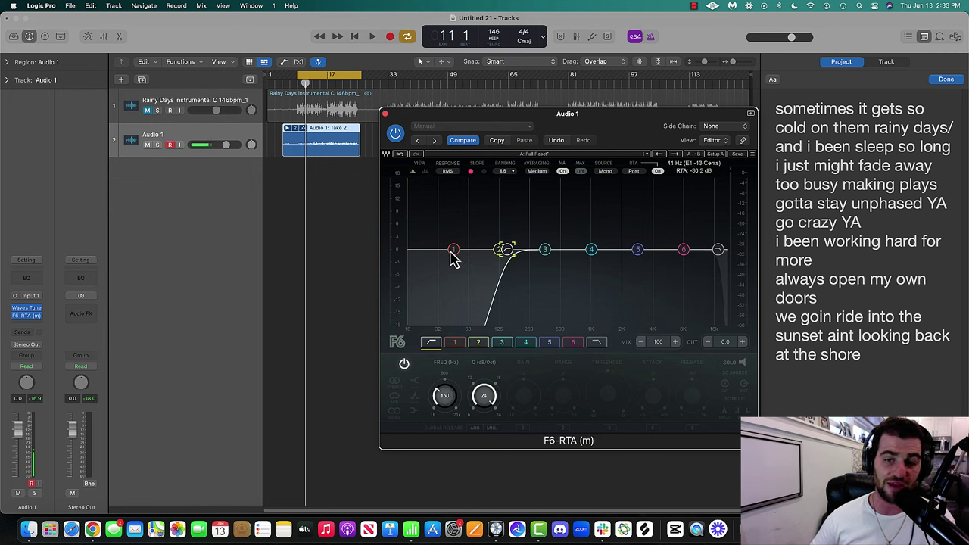
pyautogui.click(718, 251)
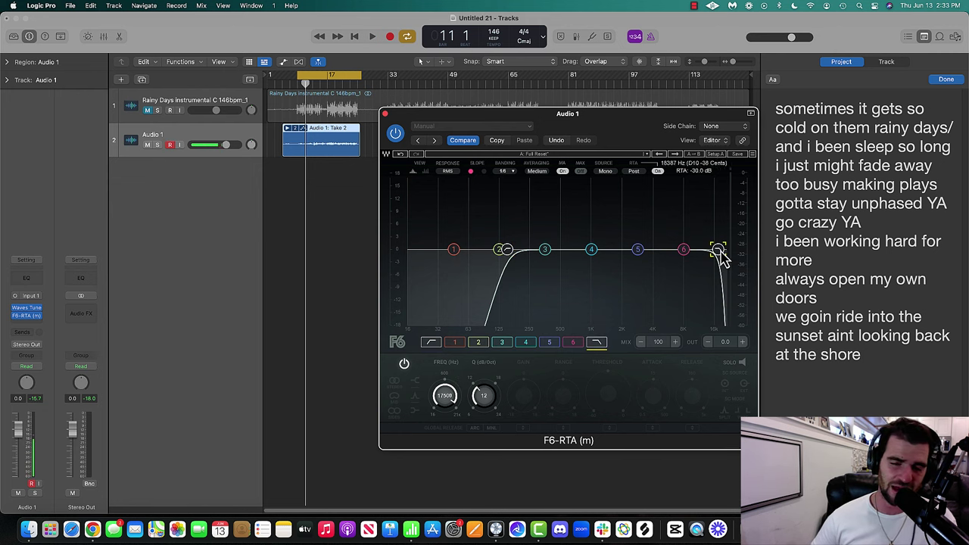
# Sweep a narrow boost on F6 band 1 during playback, and turn it into a slight cut at about 250 Hz.
pyautogui.click(453, 251)
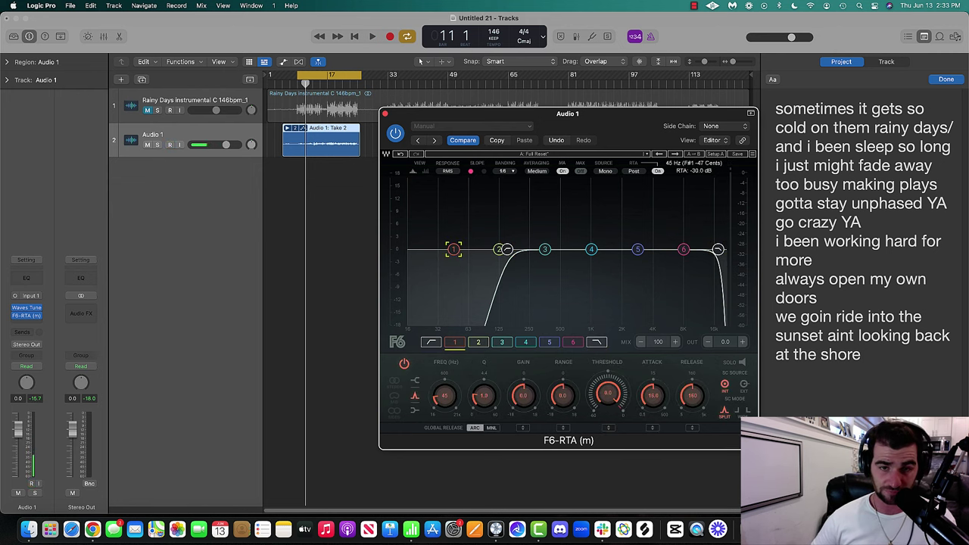
pyautogui.moveTo(469, 249); pyautogui.dragTo(521, 224)
pyautogui.moveTo(483, 395); pyautogui.dragTo(483, 375)
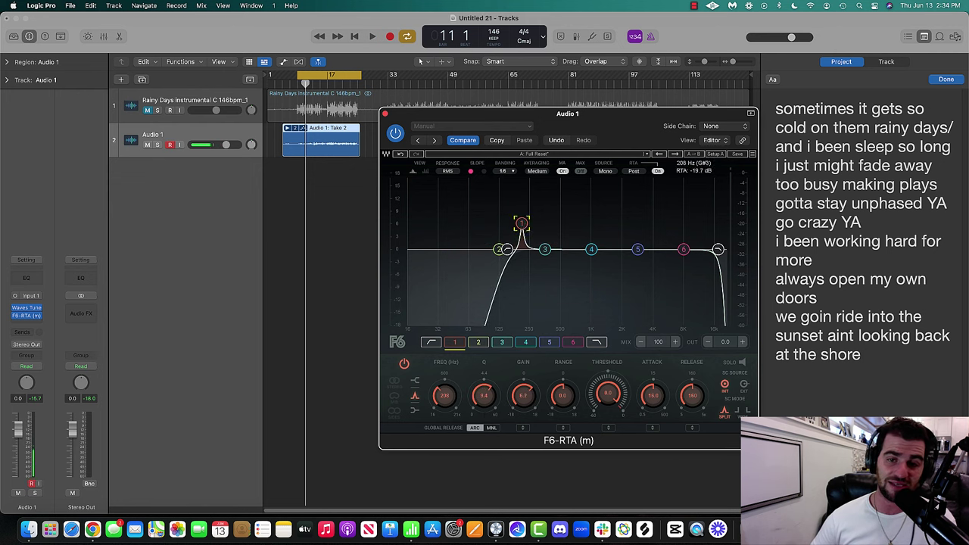
pyautogui.moveTo(522, 223); pyautogui.dragTo(521, 196)
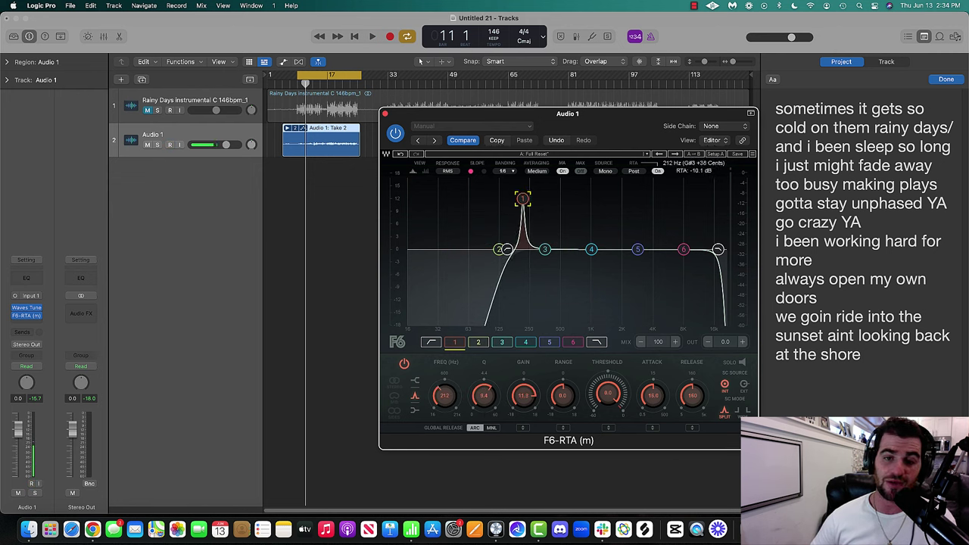
pyautogui.moveTo(523, 201)
pyautogui.mouseDown()
pyautogui.moveTo(615, 194)
pyautogui.moveTo(528, 192)
pyautogui.mouseUp()
pyautogui.press('space')
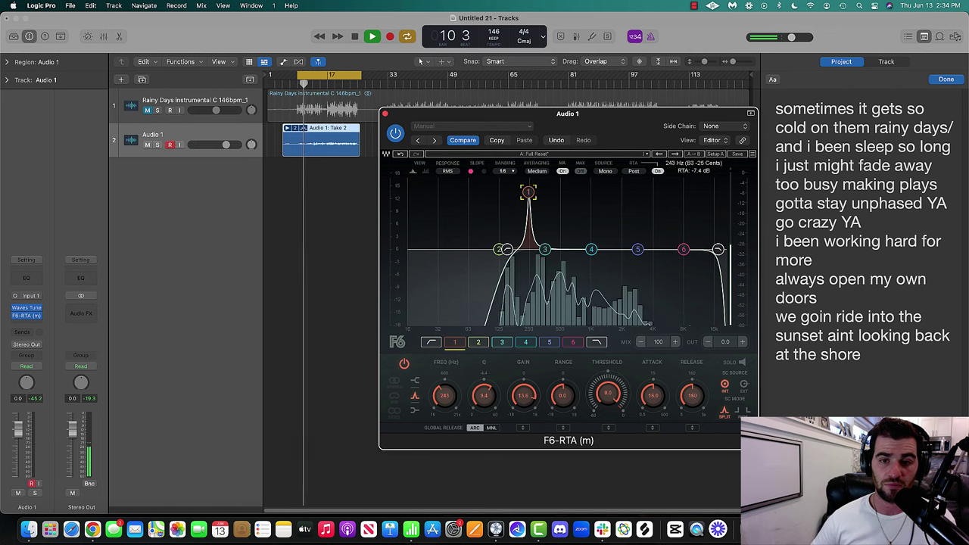
pyautogui.moveTo(528, 192)
pyautogui.mouseDown()
pyautogui.moveTo(529, 245)
pyautogui.moveTo(532, 204)
pyautogui.mouseUp()
pyautogui.press('space')
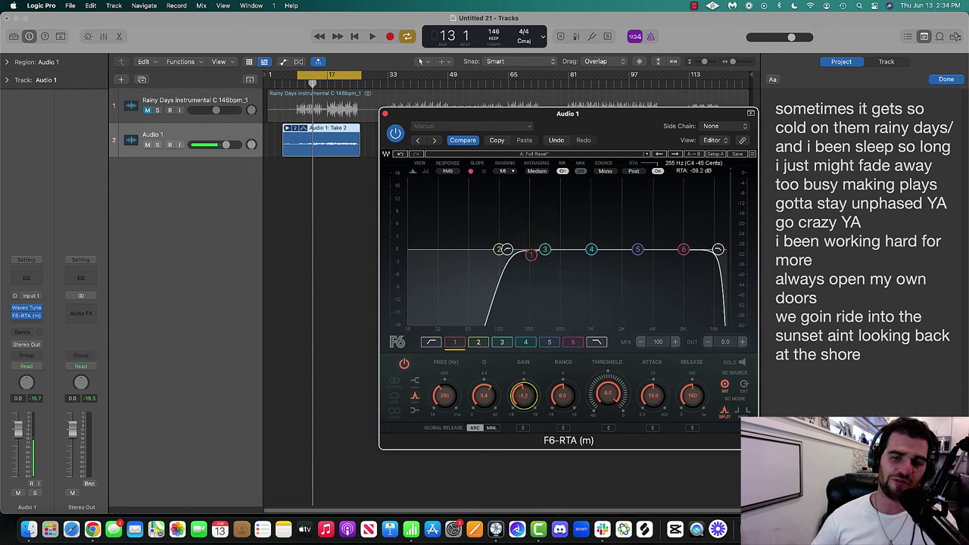
# Sweep a narrow boost on F6 band 2 during playback, and turn it into a slight cut just below 500 Hz.
pyautogui.press('space')
pyautogui.moveTo(499, 251); pyautogui.dragTo(543, 246)
pyautogui.moveTo(486, 394); pyautogui.dragTo(485, 363)
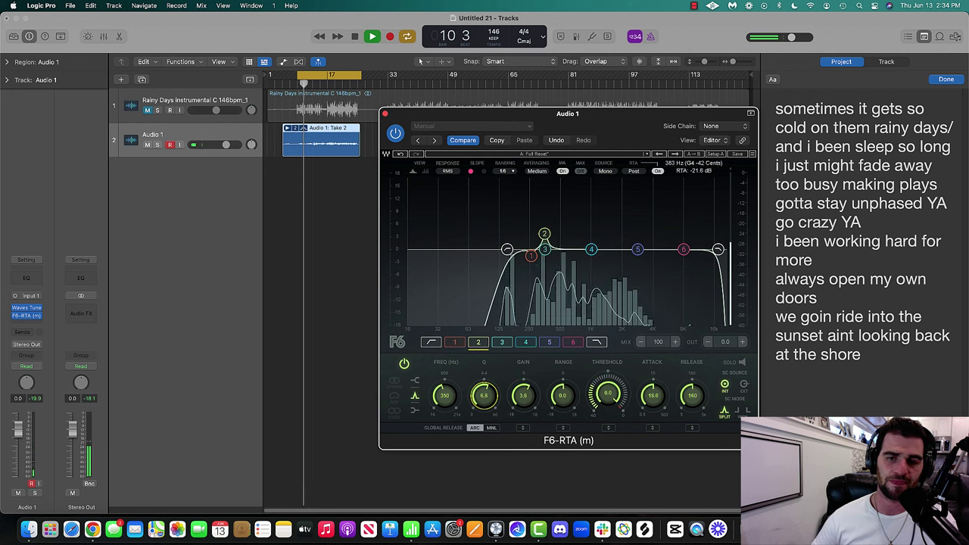
# Sweep F6 band 3 with a Q of about 13.7, and set it to a cut of about -1.8 dB near 706 Hz.
pyautogui.moveTo(544, 233); pyautogui.dragTo(568, 226)
pyautogui.moveTo(483, 396); pyautogui.dragTo(484, 363)
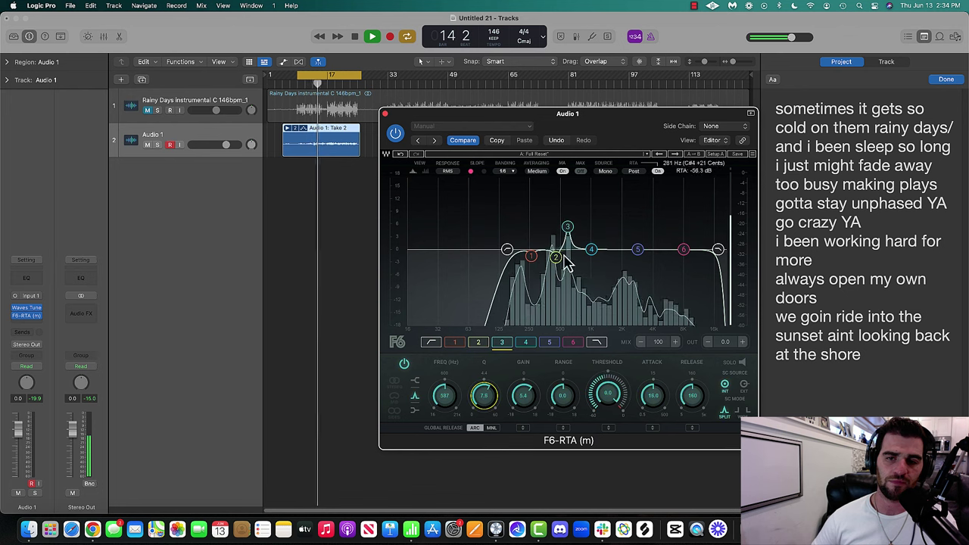
pyautogui.scroll(5, 483, 401)
pyautogui.moveTo(568, 227); pyautogui.dragTo(575, 201)
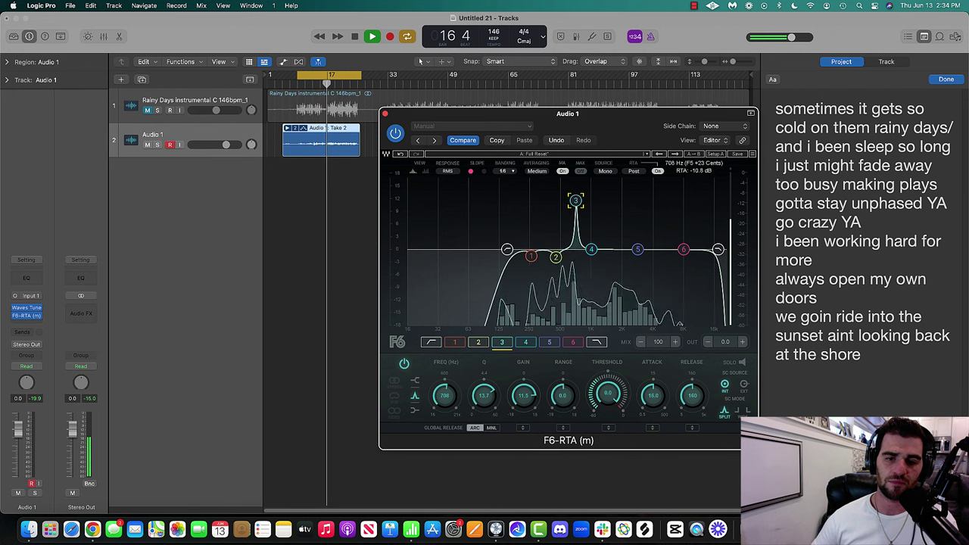
pyautogui.scroll(-10, 521, 400)
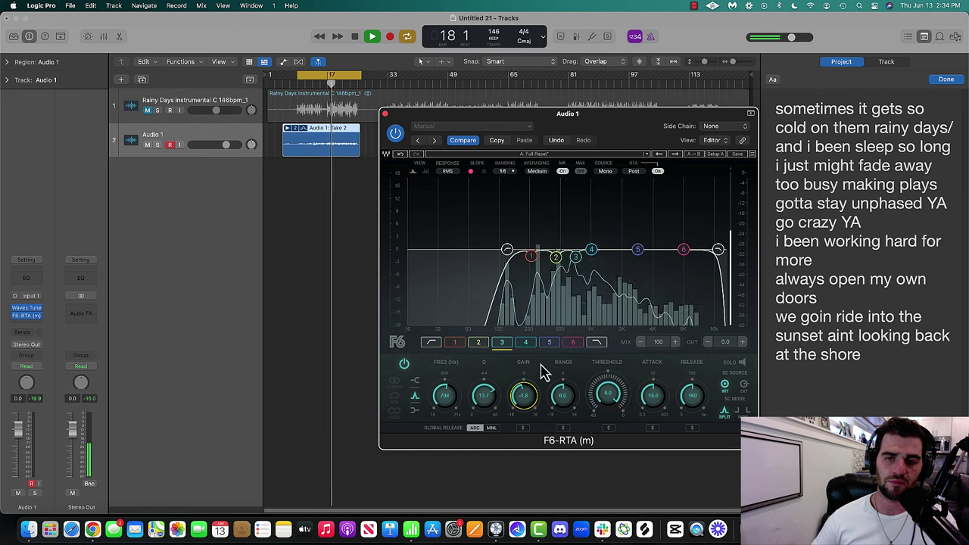
# Sweep a narrow boost upward on F6 band 4, and set it to a cut of about -1.5 dB at 2122 Hz.
pyautogui.moveTo(594, 260); pyautogui.dragTo(599, 234)
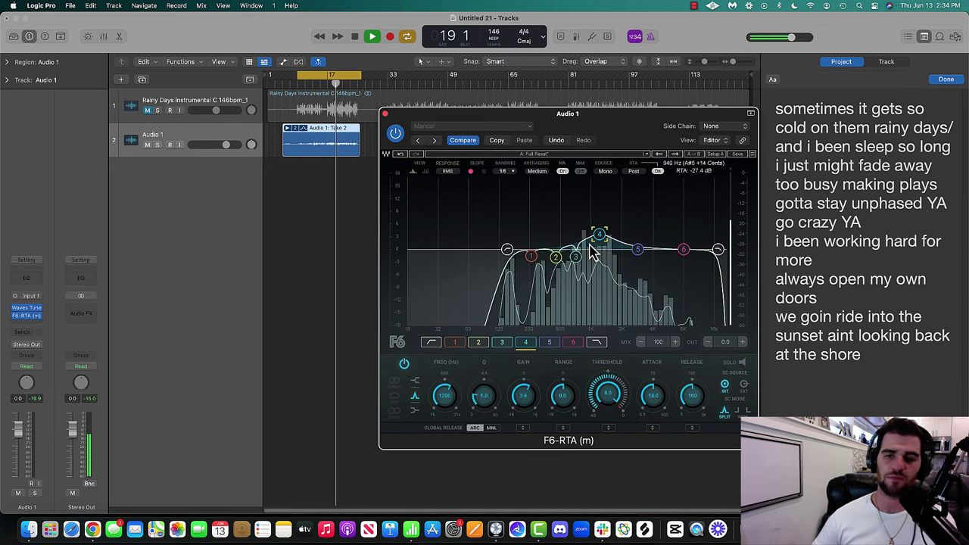
pyautogui.moveTo(489, 397); pyautogui.dragTo(488, 369)
pyautogui.moveTo(523, 400); pyautogui.dragTo(524, 369)
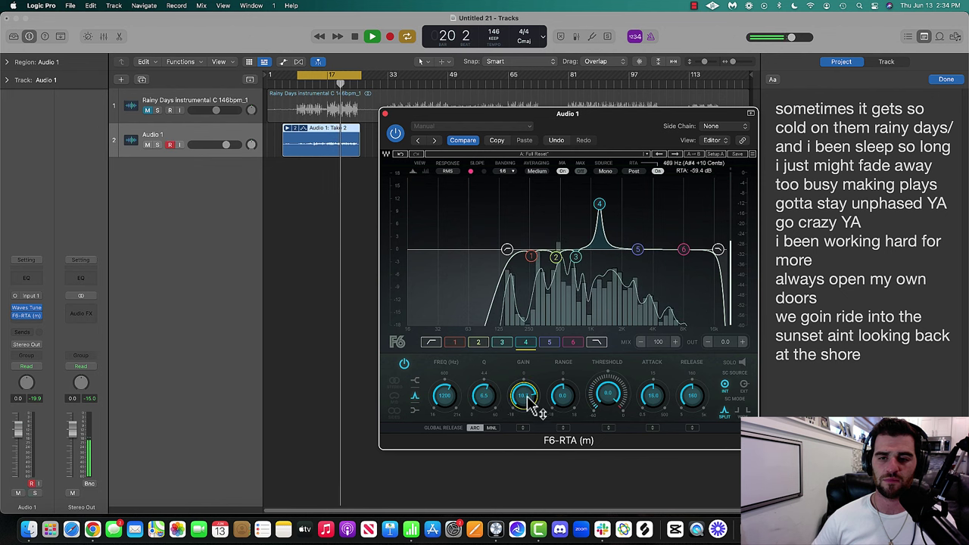
pyautogui.moveTo(486, 397); pyautogui.dragTo(486, 392)
pyautogui.scroll(3, 485, 395)
pyautogui.scroll(5, 444, 395)
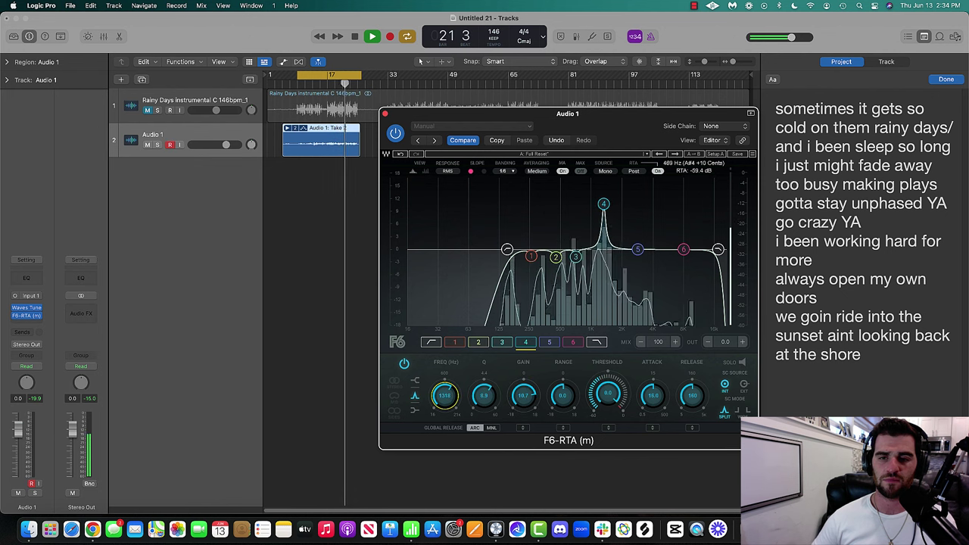
pyautogui.scroll(5, 444, 395)
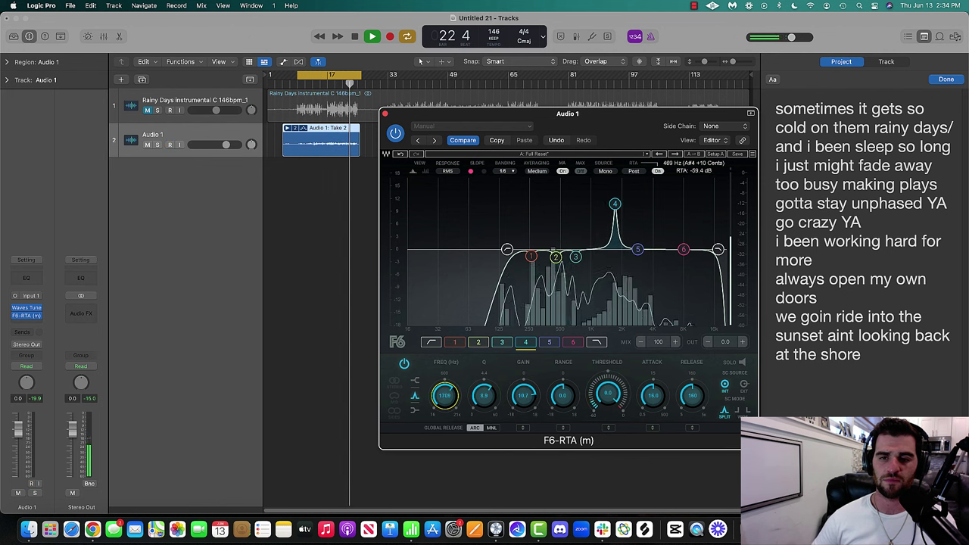
pyautogui.scroll(4, 444, 395)
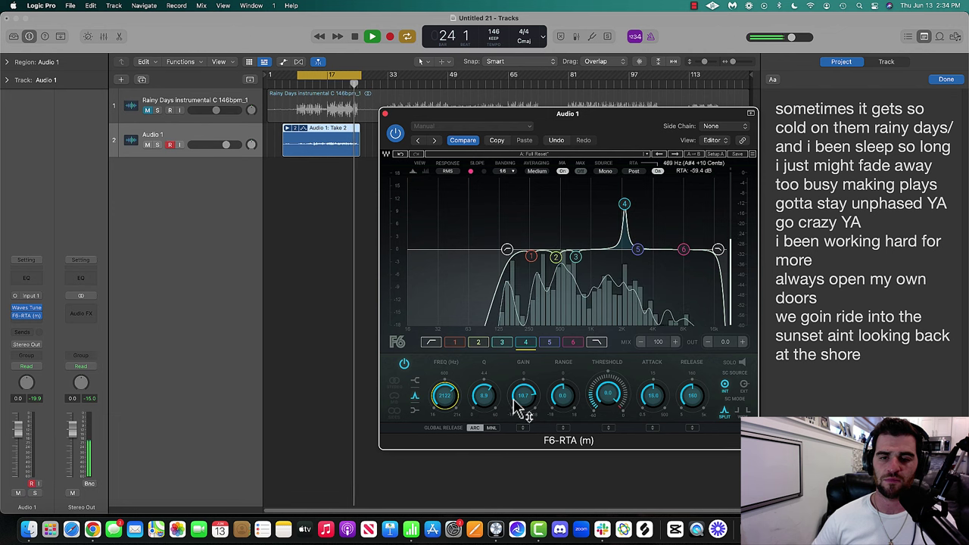
pyautogui.scroll(-7, 518, 399)
pyautogui.scroll(-5, 524, 397)
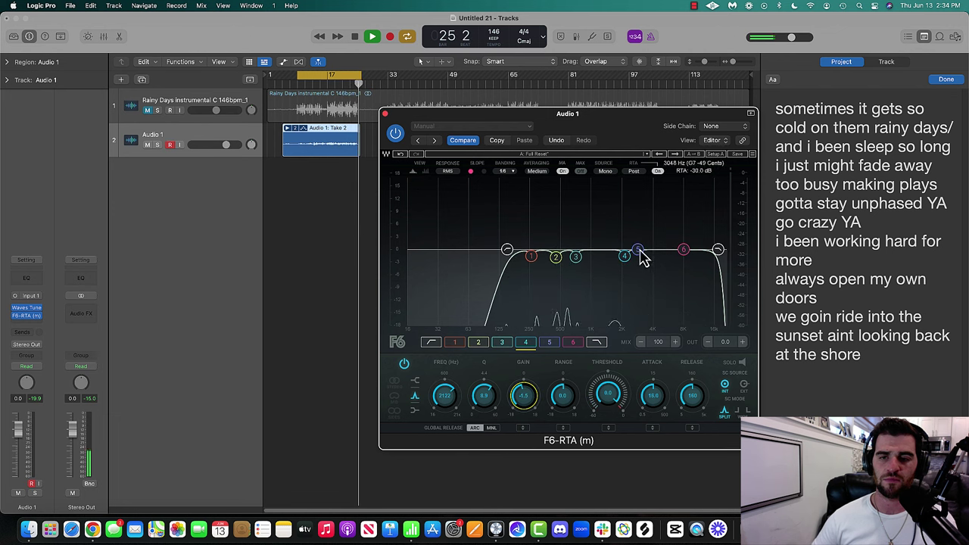
# Sweep F6 band 5 with a Q of about 10.4, and set it to a cut of about -1.8 dB at 3435 Hz.
pyautogui.moveTo(638, 250); pyautogui.dragTo(644, 238)
pyautogui.moveTo(490, 402); pyautogui.dragTo(525, 384)
pyautogui.scroll(4, 484, 405)
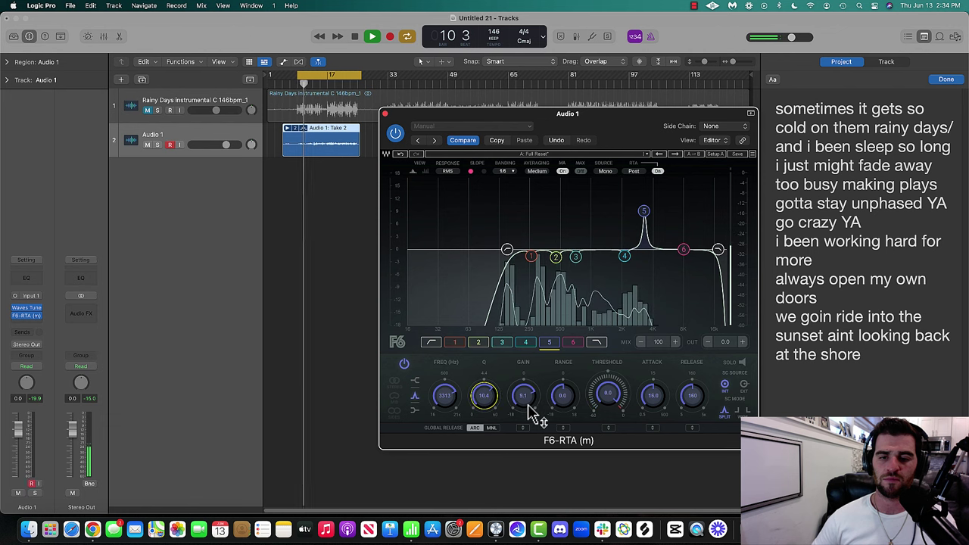
pyautogui.scroll(4, 526, 408)
pyautogui.scroll(3, 447, 398)
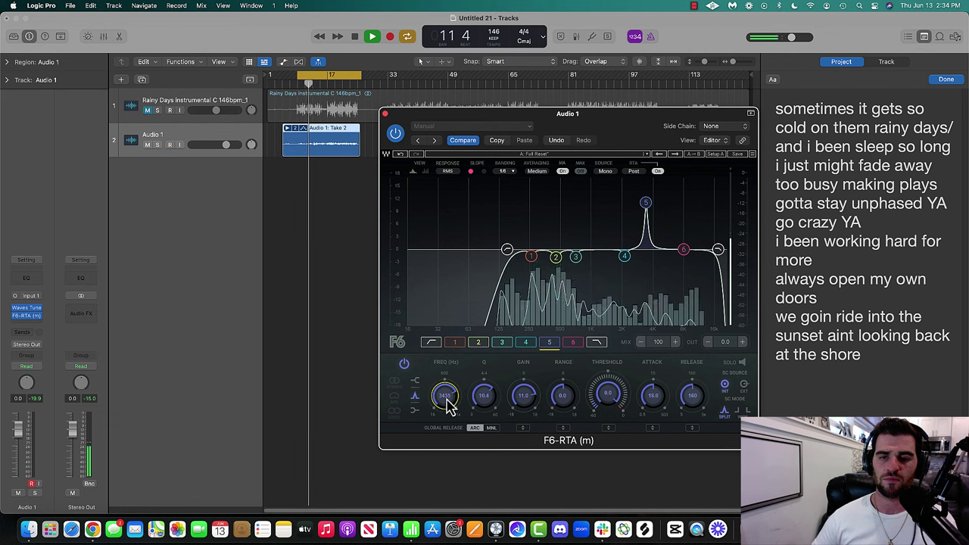
pyautogui.scroll(-12, 526, 400)
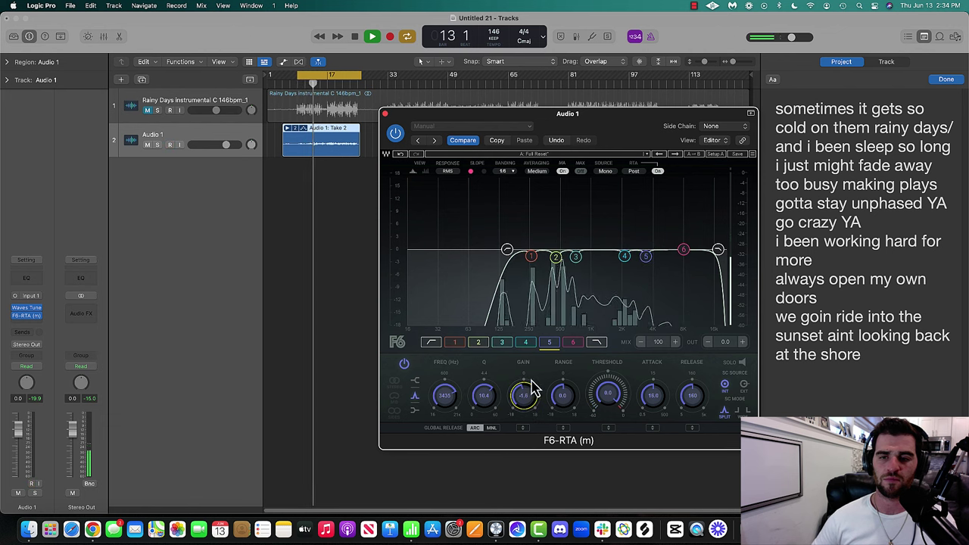
# Stop playback and make F6 band 6 a high shelf with a boost of about 3 dB near 7825 Hz.
pyautogui.press('space')
pyautogui.click(718, 251)
pyautogui.moveTo(717, 249); pyautogui.dragTo(682, 237)
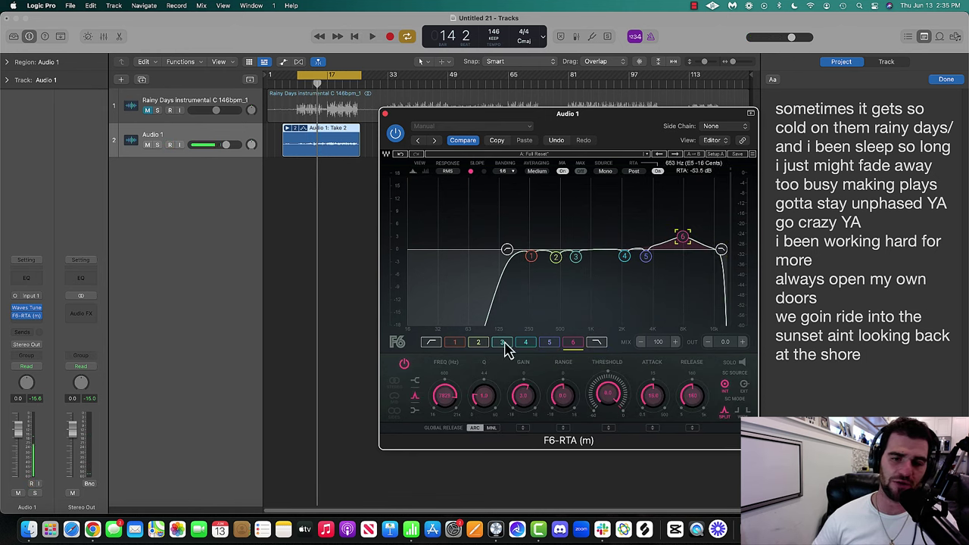
pyautogui.click(417, 383)
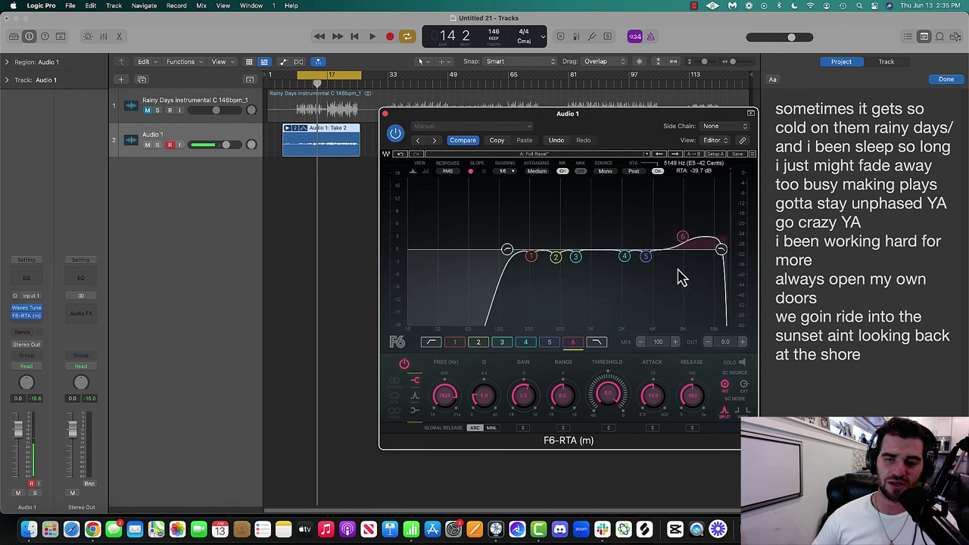
# Audition a stronger high-shelf boost on F6 band 6, and flatten the band's gain to about 0.1 dB.
pyautogui.moveTo(683, 241)
pyautogui.mouseDown()
pyautogui.moveTo(666, 192)
pyautogui.moveTo(675, 245)
pyautogui.moveTo(671, 227)
pyautogui.mouseUp()
pyautogui.press('space')
pyautogui.press('space')
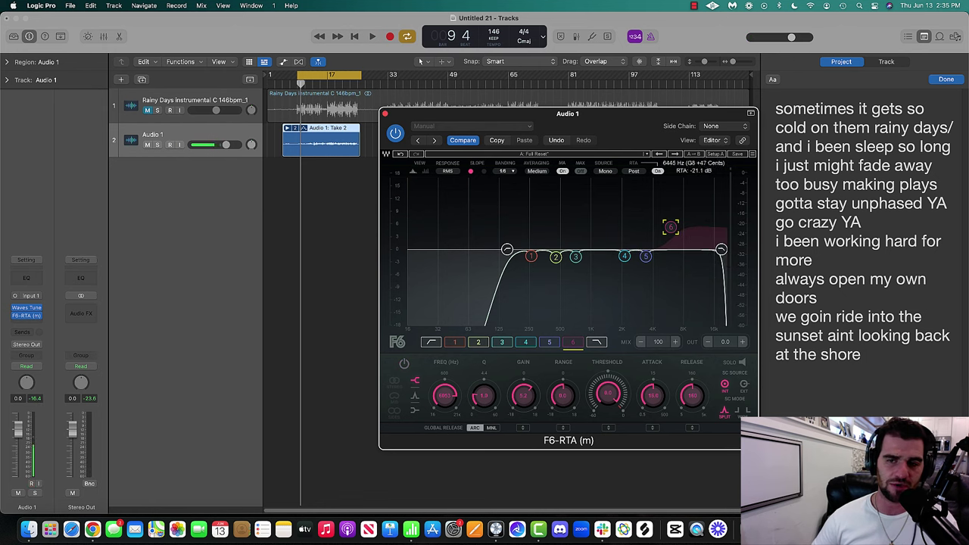
pyautogui.moveTo(670, 226); pyautogui.dragTo(671, 244)
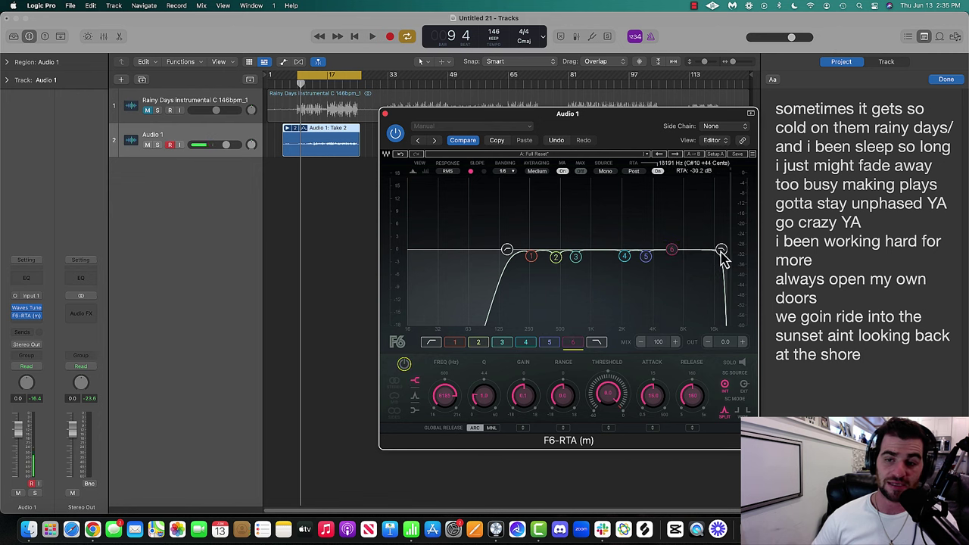
# Set F6's low-pass filter to about 15389 Hz with a 24 dB/oct slope during playback, and close the EQ.
pyautogui.click(721, 250)
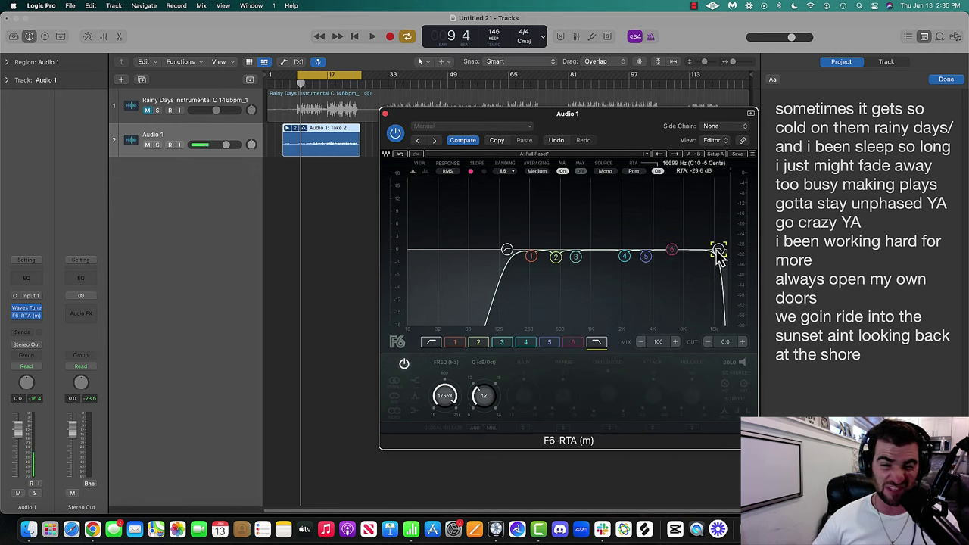
pyautogui.press('space')
pyautogui.moveTo(719, 255)
pyautogui.mouseDown()
pyautogui.moveTo(678, 249)
pyautogui.moveTo(706, 248)
pyautogui.mouseUp()
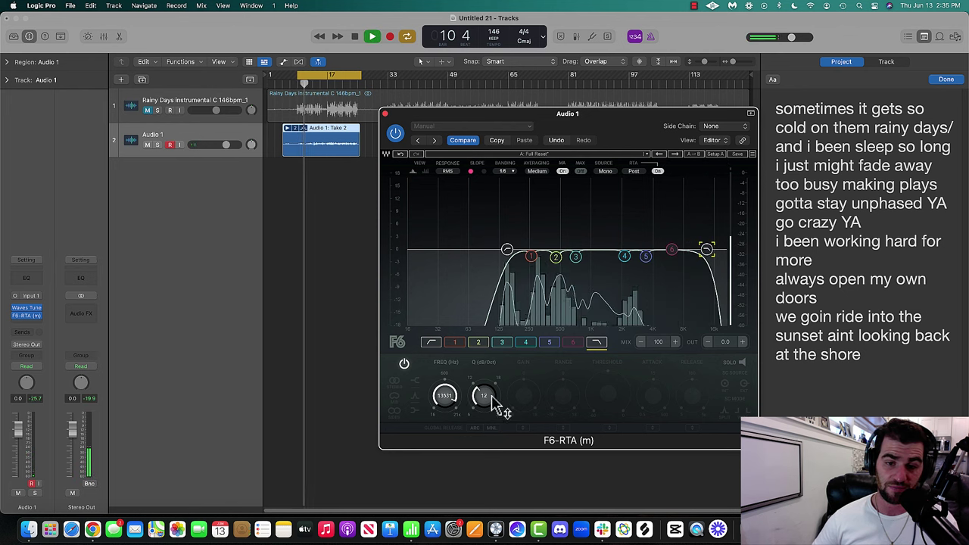
pyautogui.moveTo(490, 401); pyautogui.dragTo(581, 289)
pyautogui.moveTo(706, 250); pyautogui.dragTo(713, 250)
pyautogui.press('space')
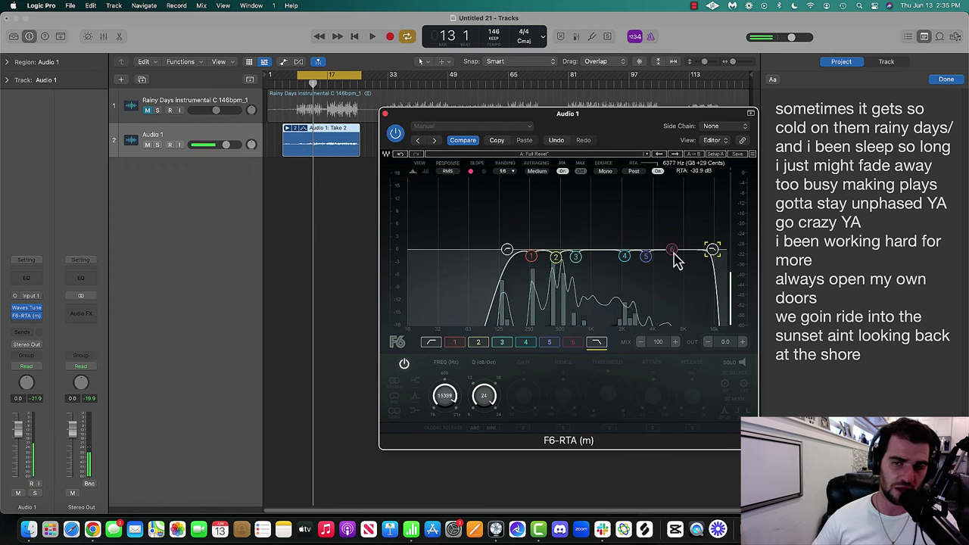
pyautogui.click(672, 251)
pyautogui.click(384, 114)
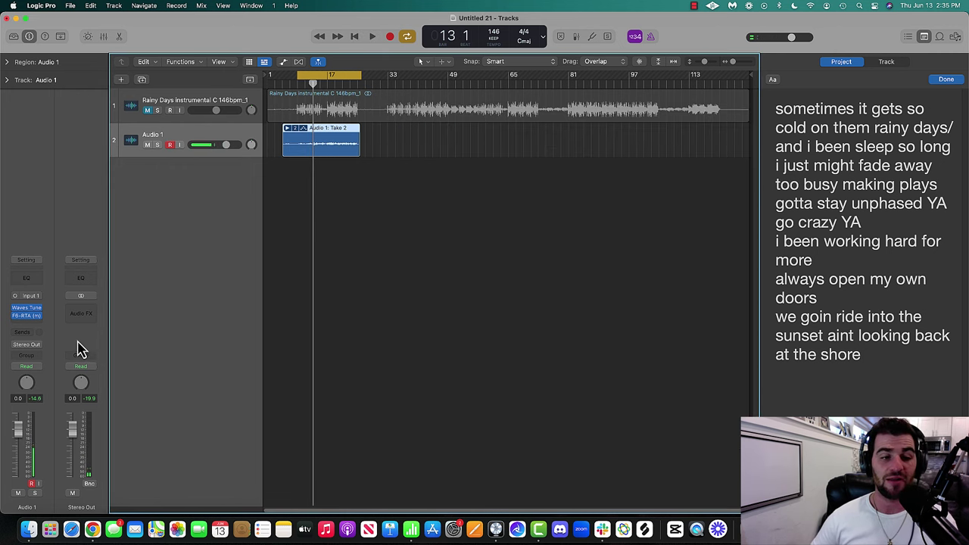
# Insert the mono Waves CLA-3A compressor after F6 on Audio 1 and move its window clear of the vocal region.
pyautogui.click(31, 331)
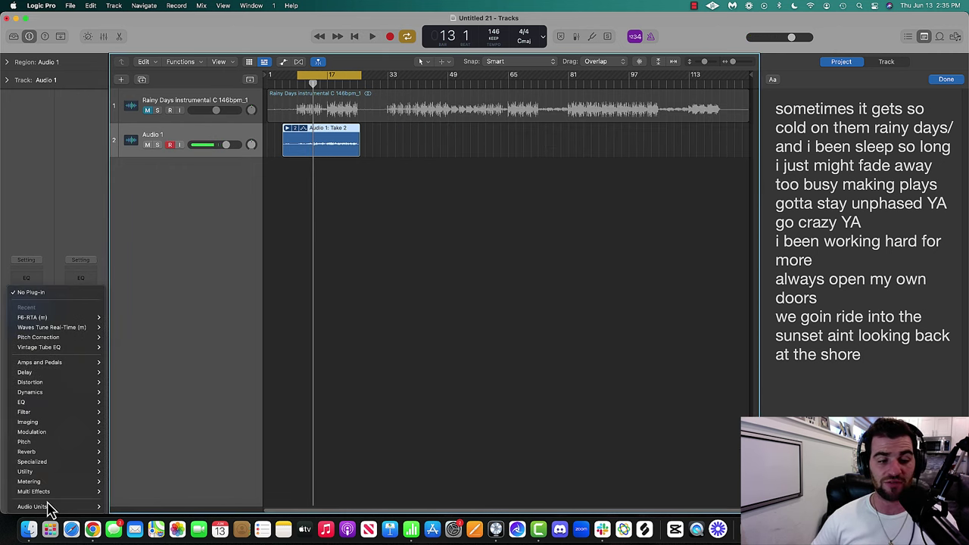
pyautogui.moveTo(35, 506)
pyautogui.moveTo(117, 506)
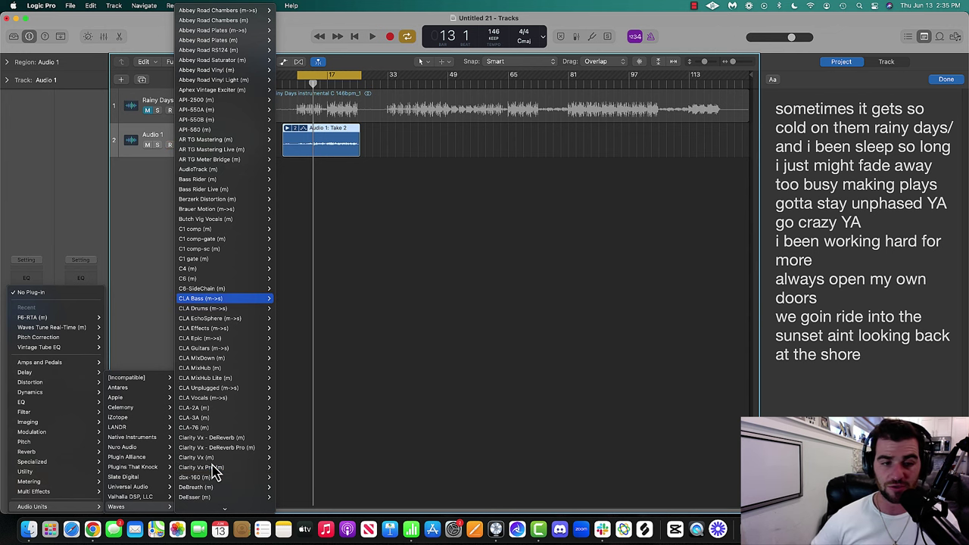
pyautogui.moveTo(223, 403)
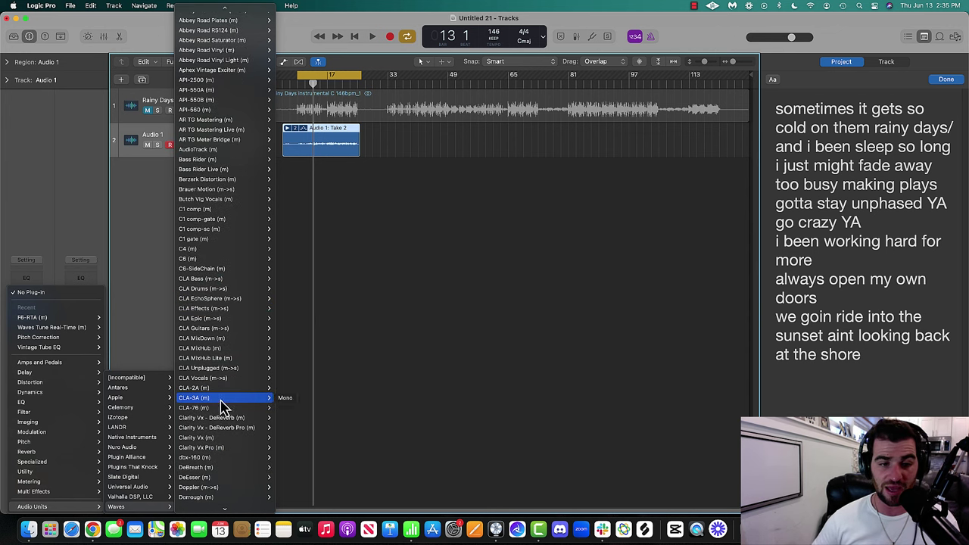
pyautogui.click(288, 402)
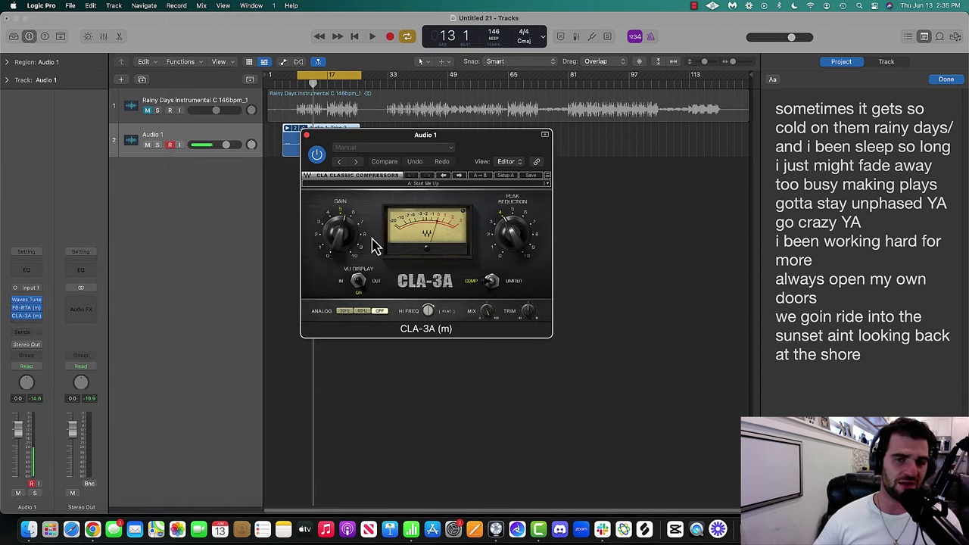
pyautogui.moveTo(399, 139); pyautogui.dragTo(512, 134)
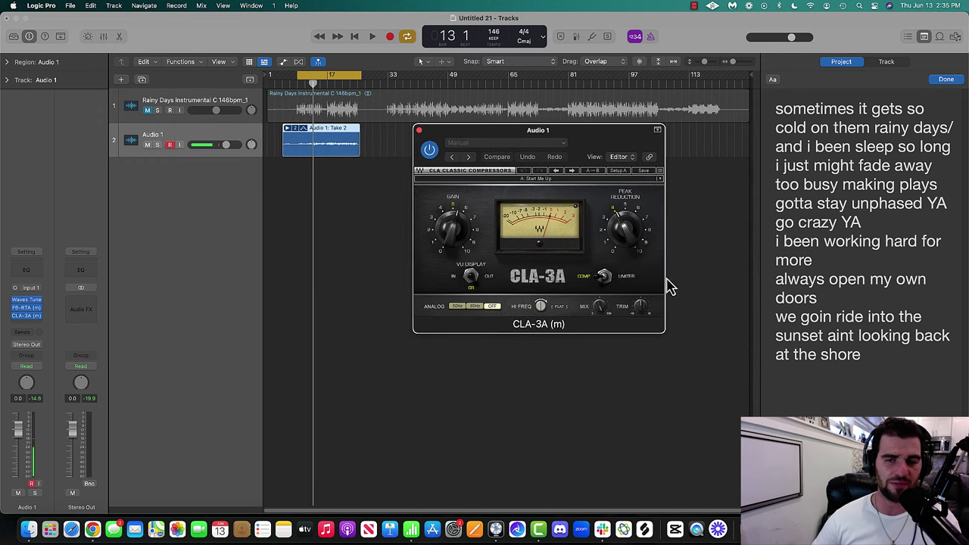
# Raise the CLA-3A peak reduction to about 6.9 during playback, compare it with bypass, and close the compressor.
pyautogui.press('space')
pyautogui.moveTo(630, 236)
pyautogui.mouseDown()
pyautogui.moveTo(629, 216)
pyautogui.moveTo(620, 227)
pyautogui.mouseUp()
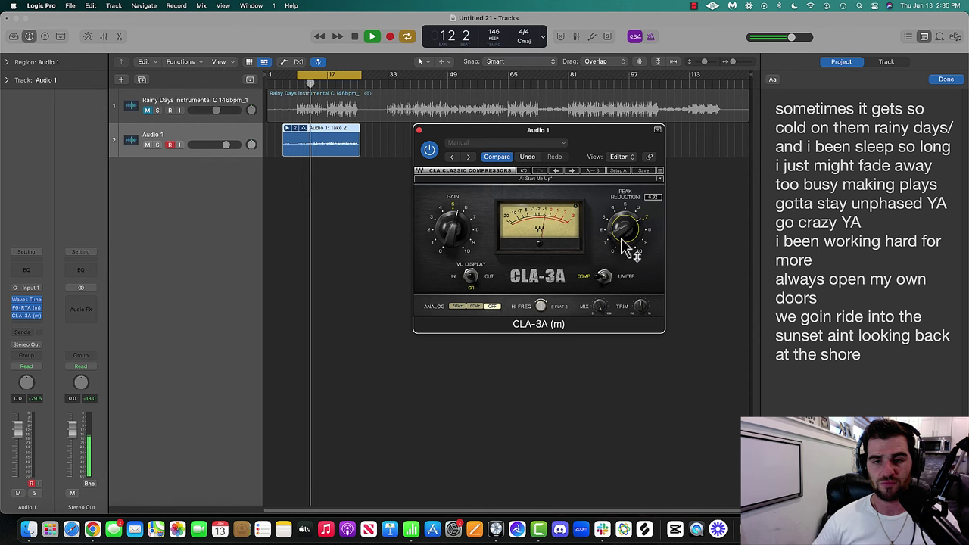
pyautogui.click(429, 150)
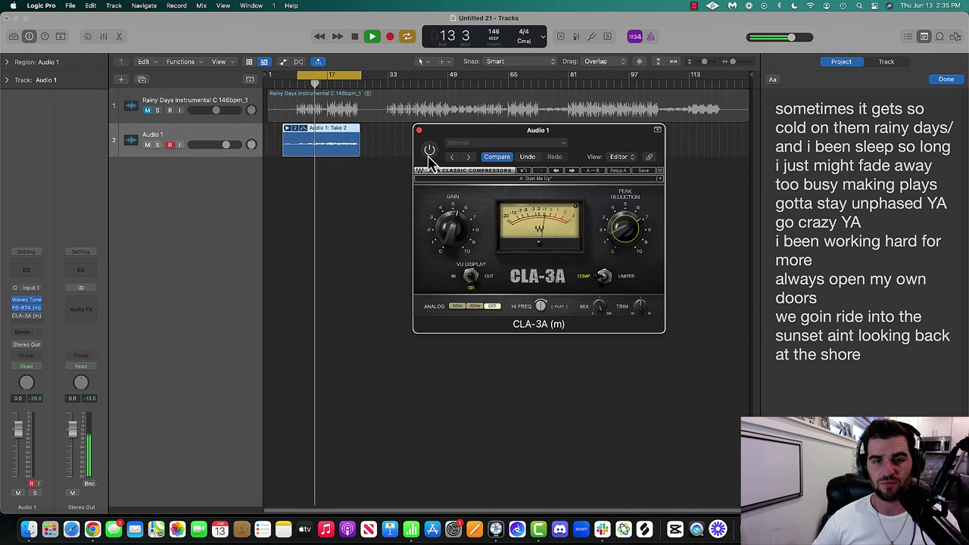
pyautogui.click(429, 149)
pyautogui.click(419, 131)
pyautogui.press('space')
# Insert the mono Waves DeEsser after the CLA-3A on Audio 1 and move its window clear of the vocal region.
pyautogui.click(30, 325)
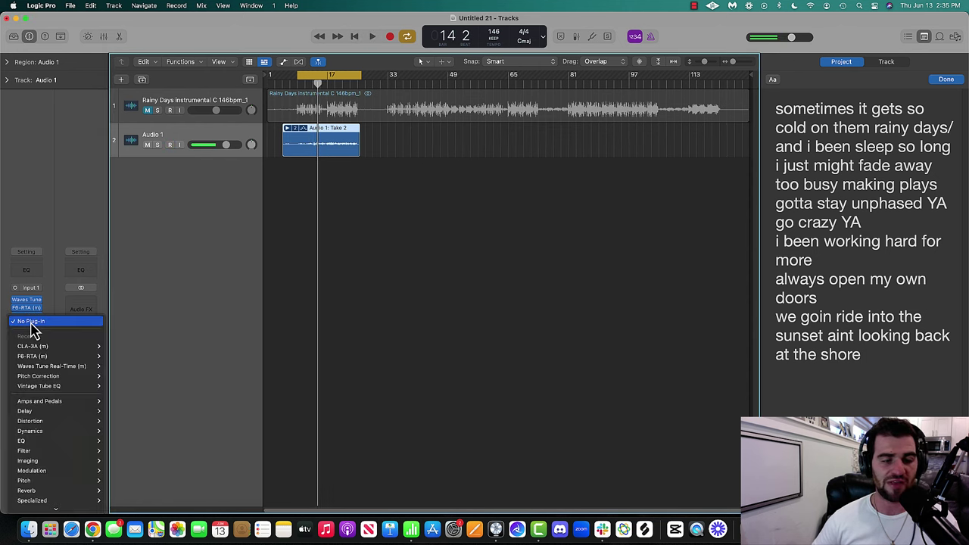
pyautogui.moveTo(53, 508)
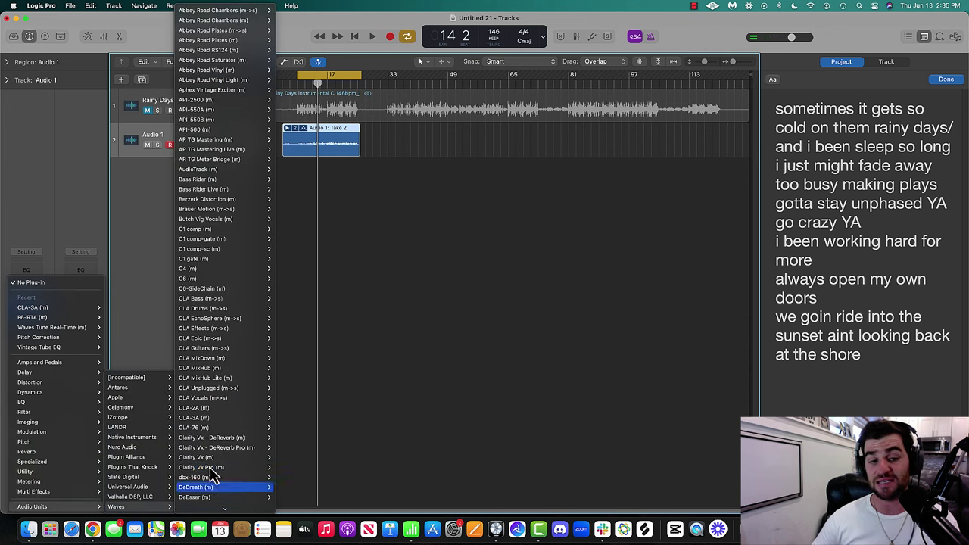
pyautogui.moveTo(121, 506)
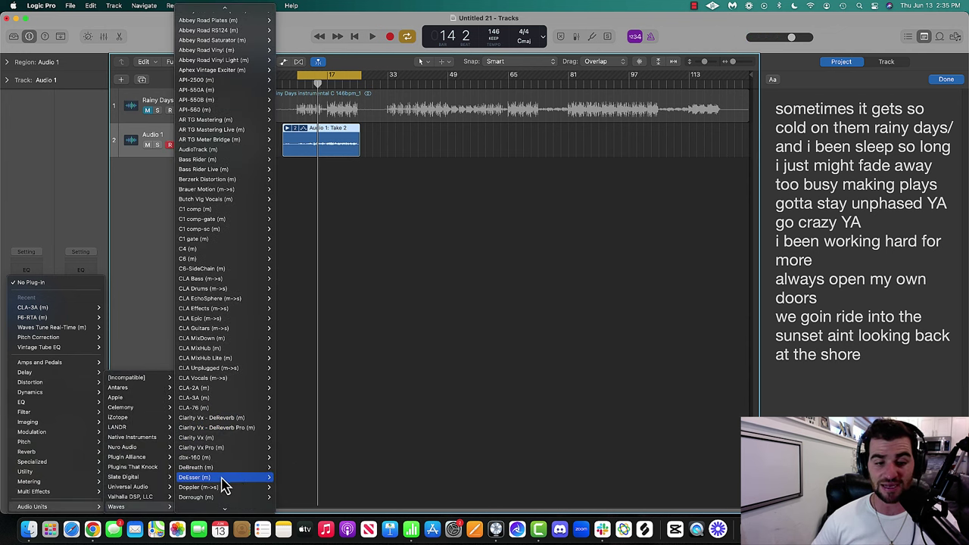
pyautogui.moveTo(227, 480)
pyautogui.click(284, 477)
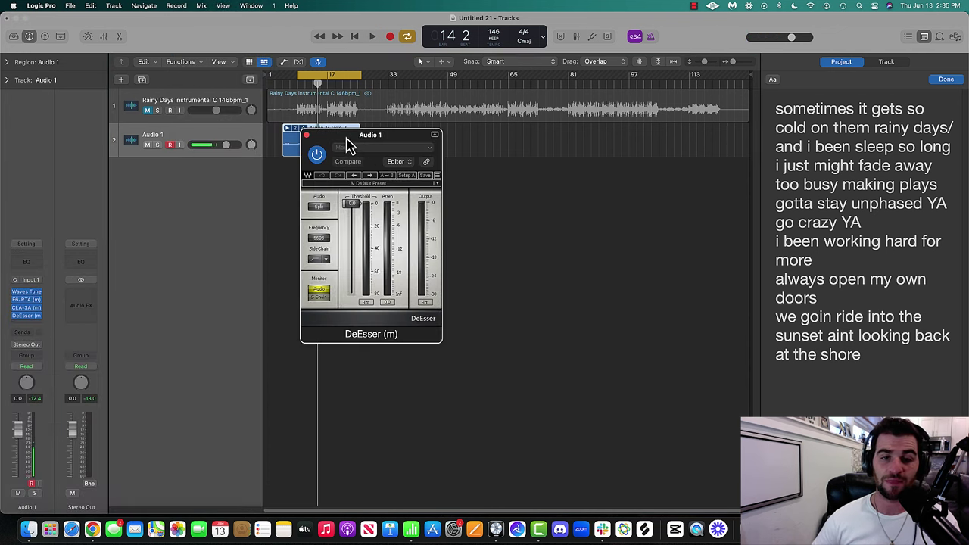
pyautogui.moveTo(348, 144); pyautogui.dragTo(444, 141)
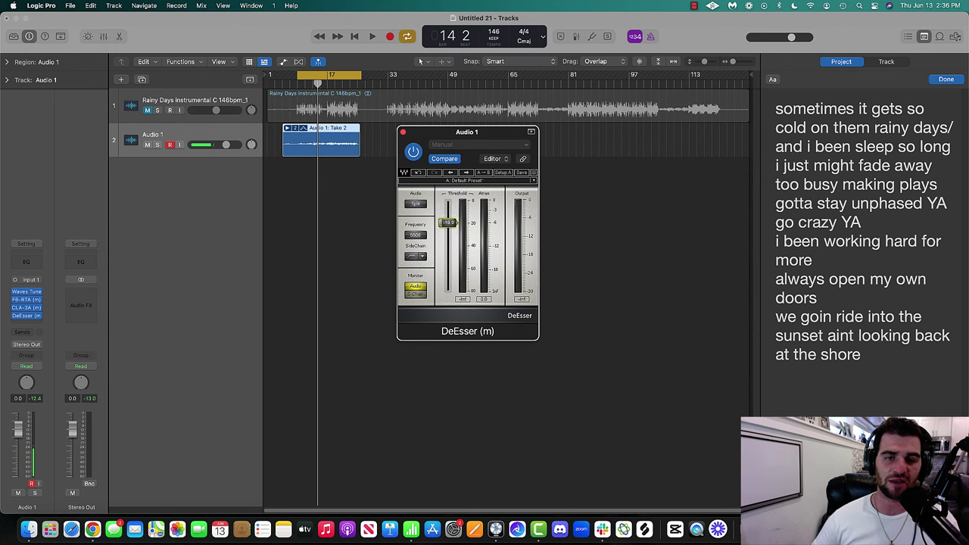
# Lower the DeEsser threshold to about -27 while the vocal plays, stop playback, and close the plug-in.
pyautogui.press('space')
pyautogui.moveTo(447, 226)
pyautogui.mouseDown()
pyautogui.moveTo(448, 256)
pyautogui.moveTo(448, 211)
pyautogui.moveTo(448, 231)
pyautogui.mouseUp()
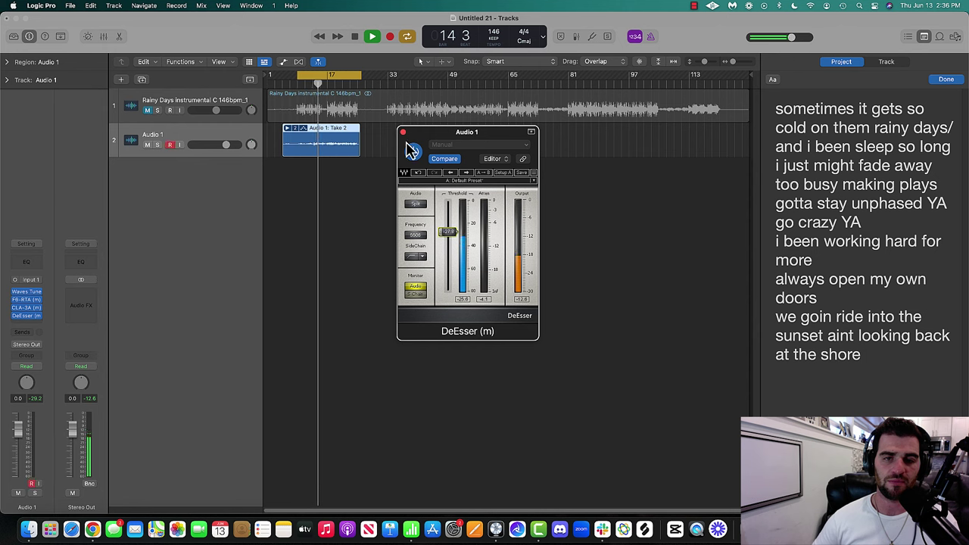
pyautogui.press('space')
pyautogui.click(403, 132)
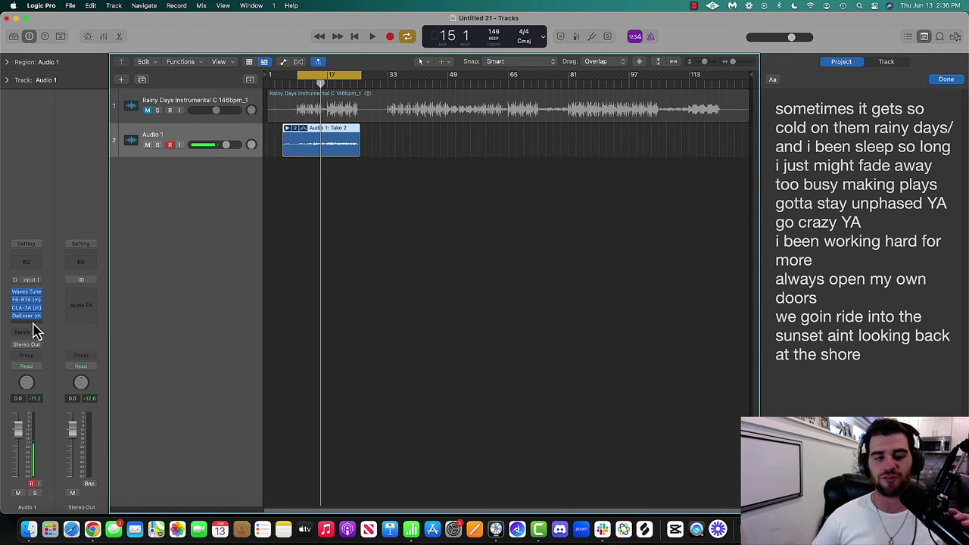
# Add a send from Audio 1 to Bus 1.
pyautogui.click(32, 332)
pyautogui.moveTo(26, 347)
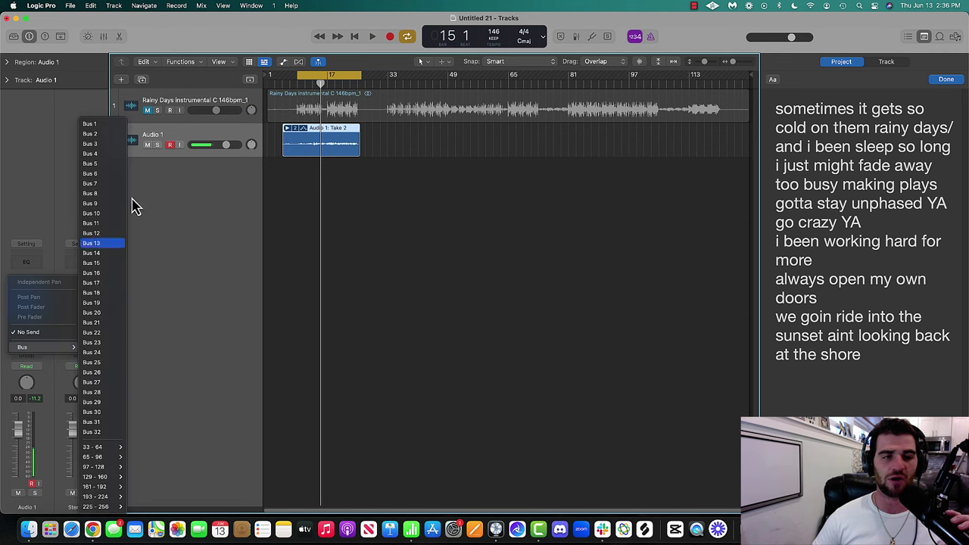
pyautogui.click(234, 214)
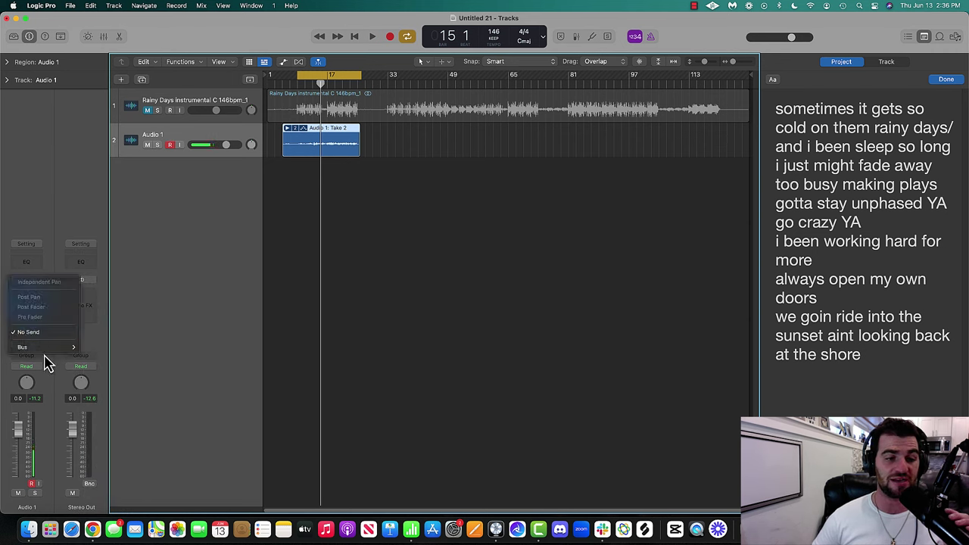
pyautogui.moveTo(44, 352)
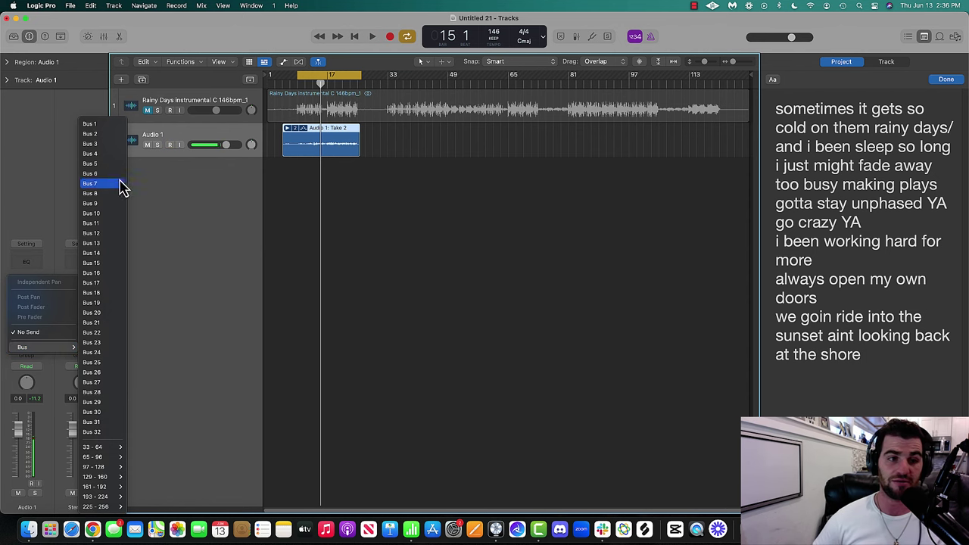
pyautogui.click(112, 124)
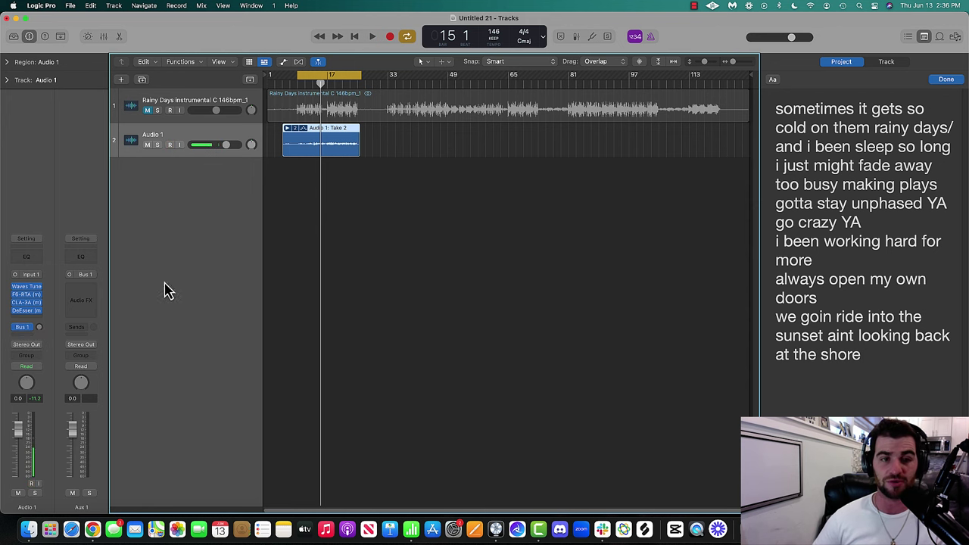
# Insert the mono Waves H-Delay plug-in on the Aux 1 channel fed by Bus 1.
pyautogui.click(26, 328)
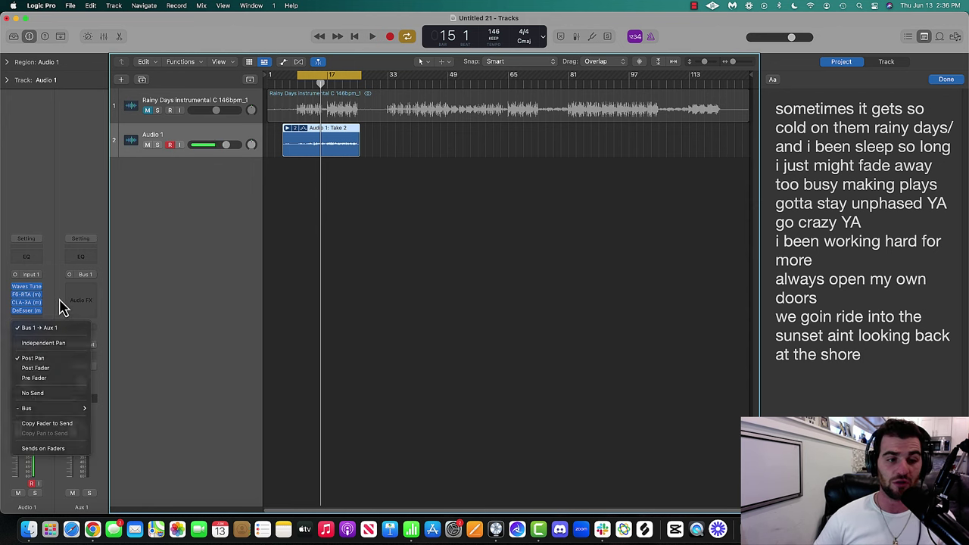
pyautogui.click(82, 290)
pyautogui.click(87, 292)
pyautogui.moveTo(113, 506)
pyautogui.moveTo(182, 506)
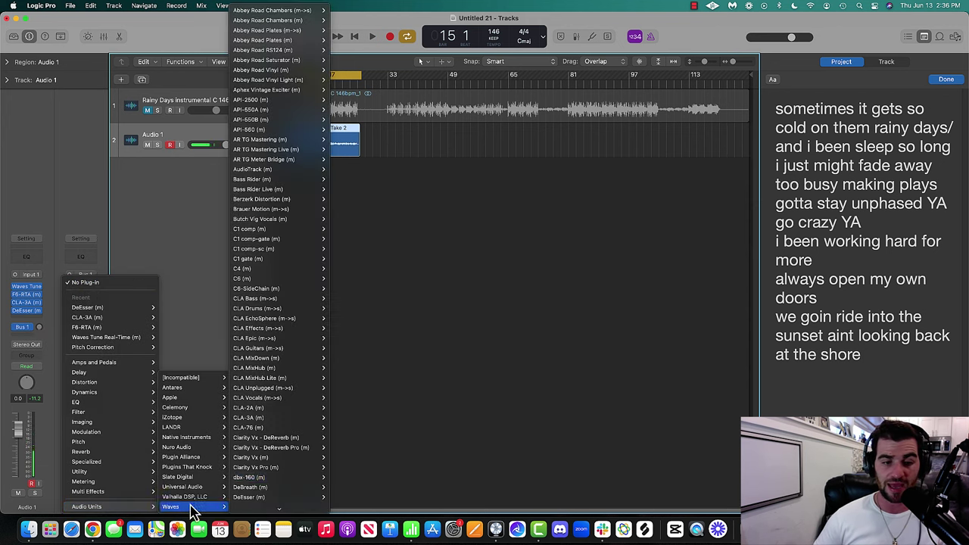
pyautogui.moveTo(326, 458)
pyautogui.scroll(-10, 317, 473)
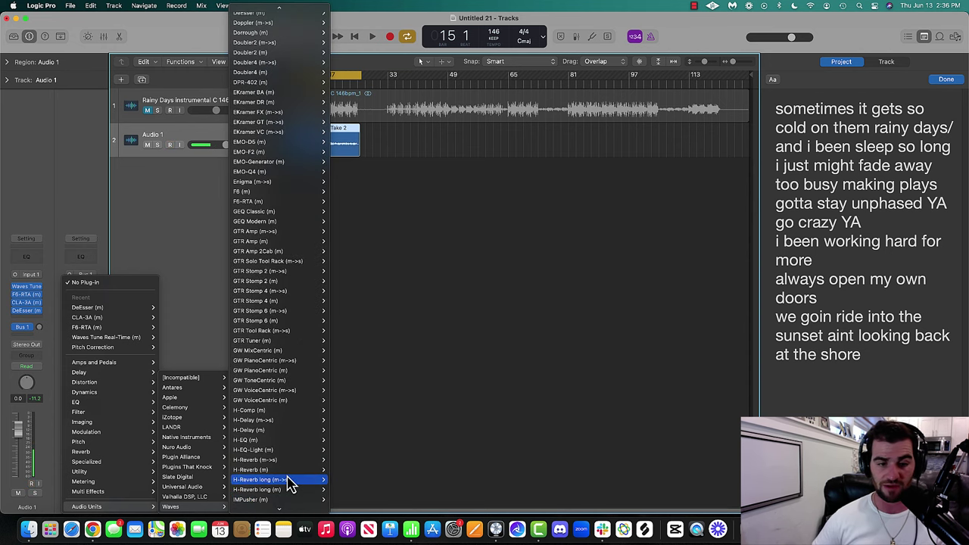
pyautogui.click(336, 430)
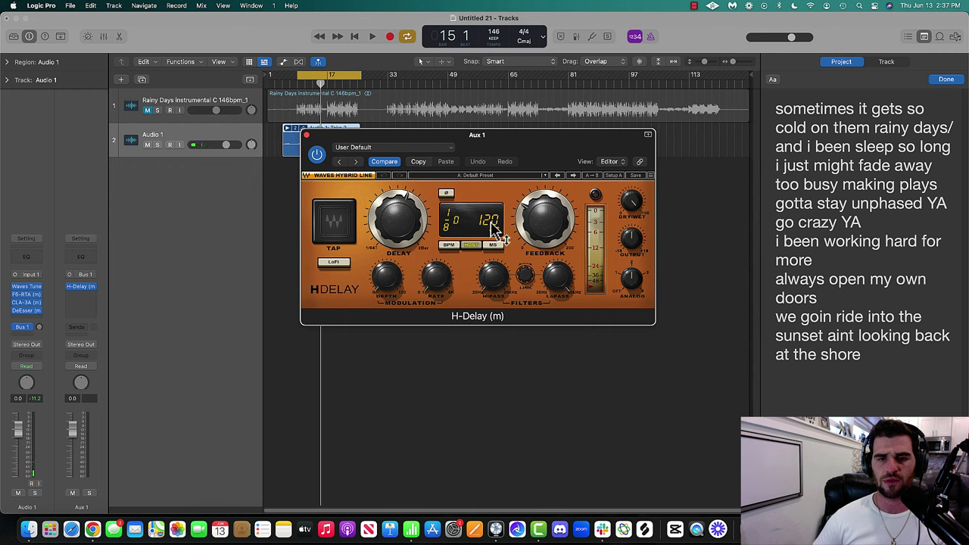
# Try a 1/4-note delay time in H-Delay with the Host, MS and BPM timing modes.
pyautogui.click(491, 224)
pyautogui.moveTo(461, 220); pyautogui.dragTo(461, 204)
pyautogui.click(472, 246)
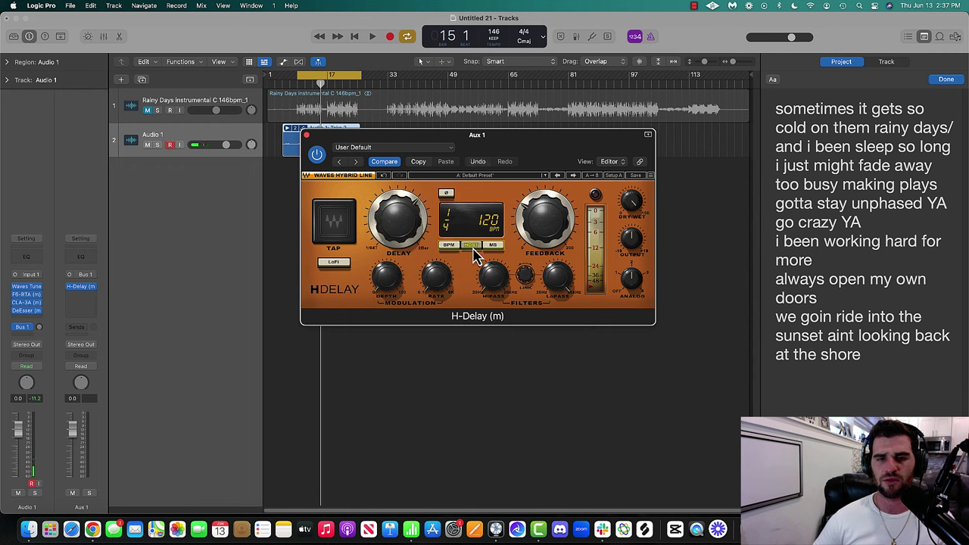
pyautogui.click(490, 245)
pyautogui.click(470, 246)
pyautogui.click(448, 246)
pyautogui.click(471, 246)
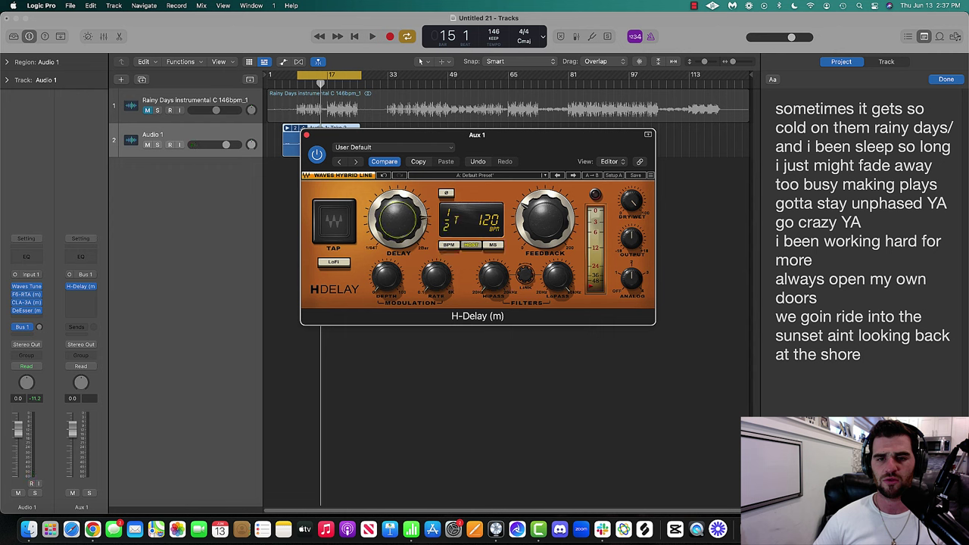
# Turn on H-Delay's phase inversion, set the delay time to a straight 1/8 note, and audition it briefly.
pyautogui.click(448, 195)
pyautogui.click(471, 246)
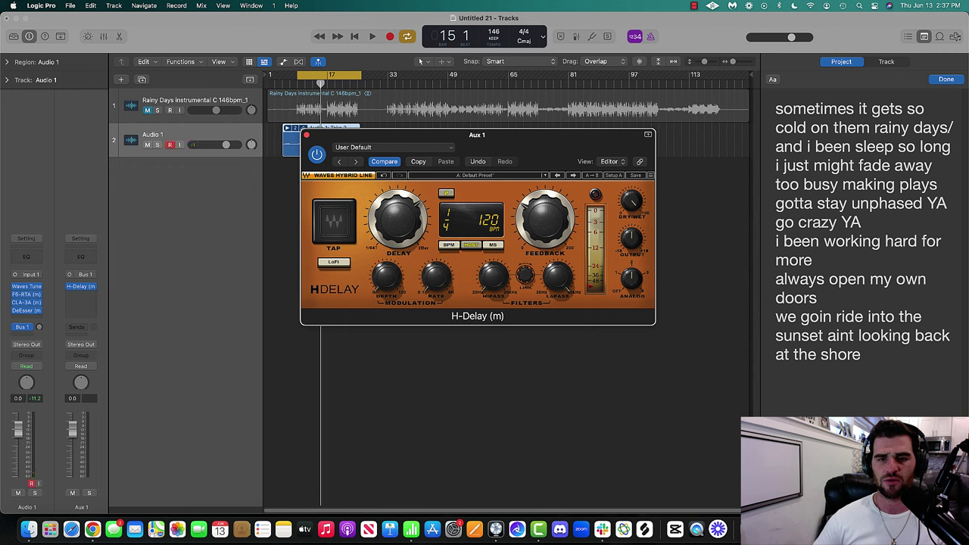
pyautogui.moveTo(409, 219); pyautogui.dragTo(409, 231)
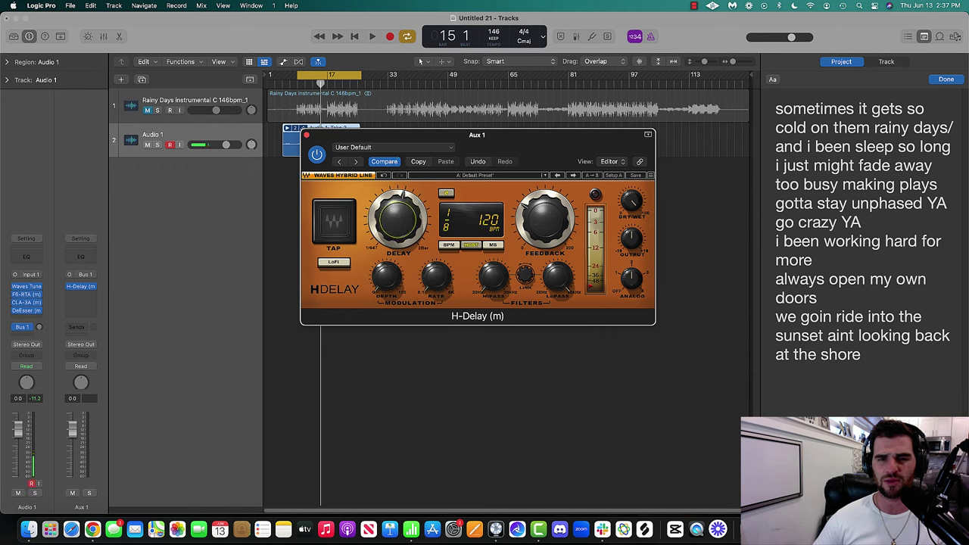
pyautogui.press('space')
pyautogui.press('space')
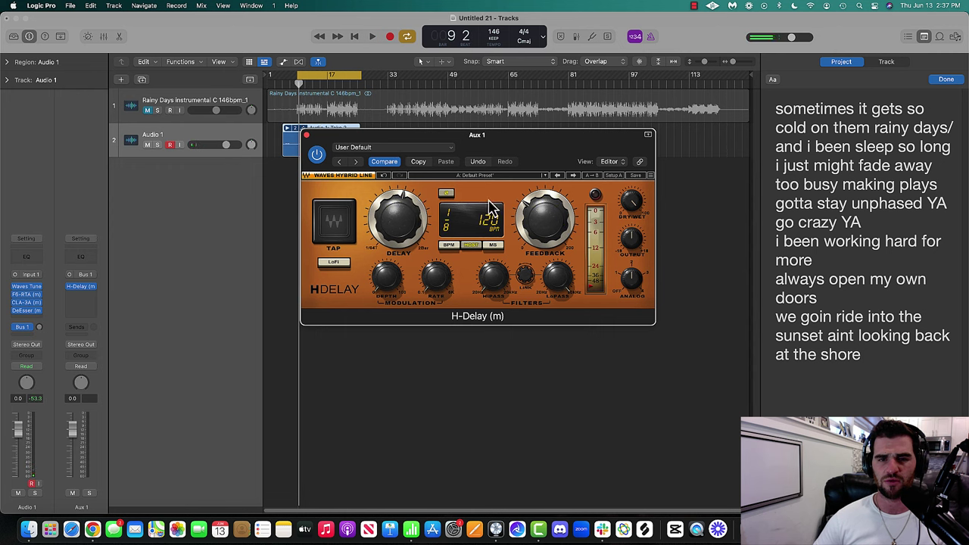
# Switch H-Delay to BPM timing at 146 BPM and turn its feedback down close to minimum.
pyautogui.click(496, 245)
pyautogui.click(448, 245)
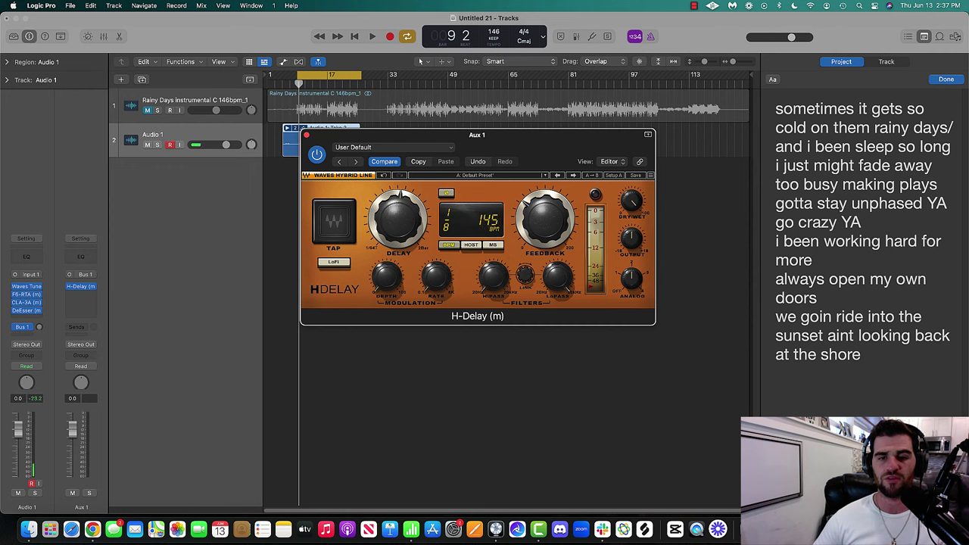
pyautogui.moveTo(533, 224); pyautogui.dragTo(533, 241)
pyautogui.moveTo(397, 224)
pyautogui.mouseDown()
pyautogui.moveTo(397, 244)
pyautogui.moveTo(397, 224)
pyautogui.mouseUp()
pyautogui.moveTo(548, 221); pyautogui.dragTo(548, 244)
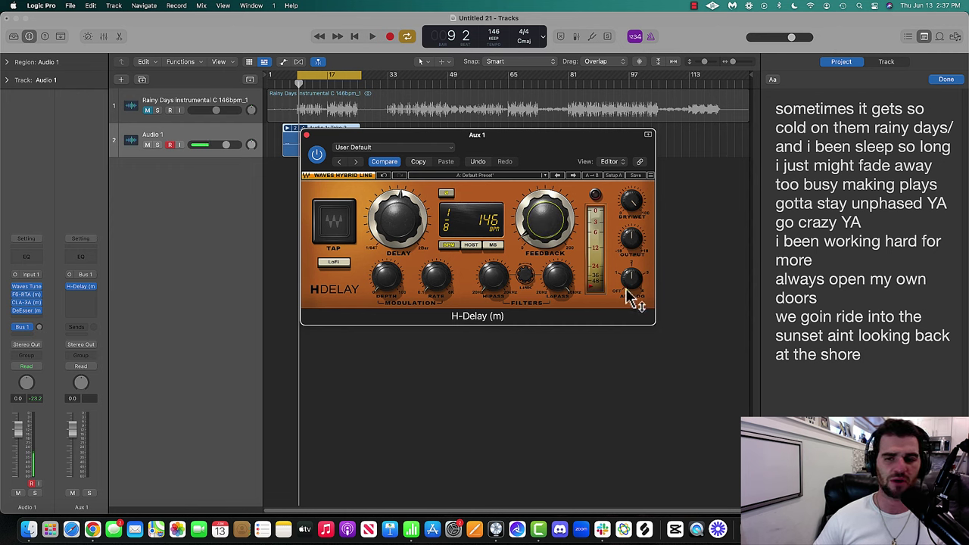
# Insert the mono Native Instruments Raum reverb after H-Delay on Aux 1 and raise its mix to 76%.
pyautogui.click(306, 135)
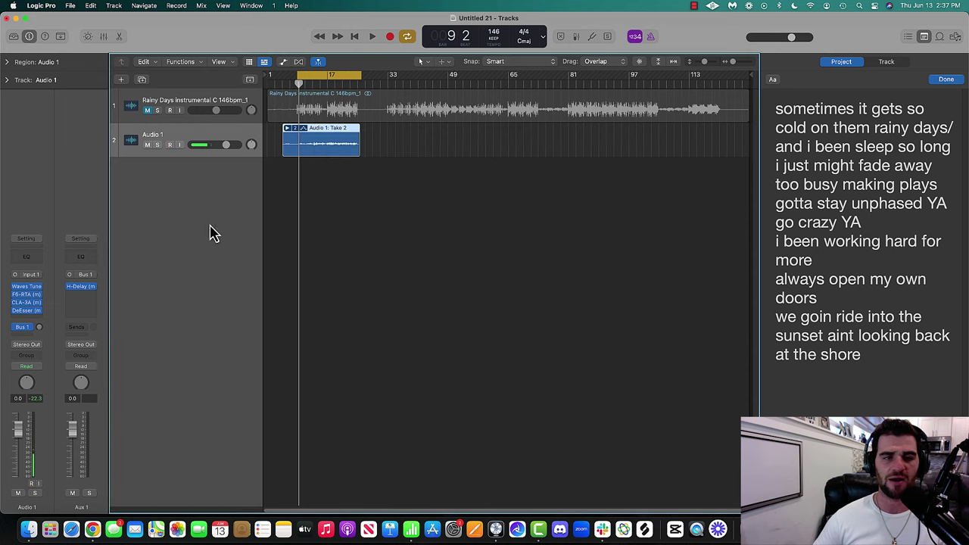
pyautogui.click(90, 304)
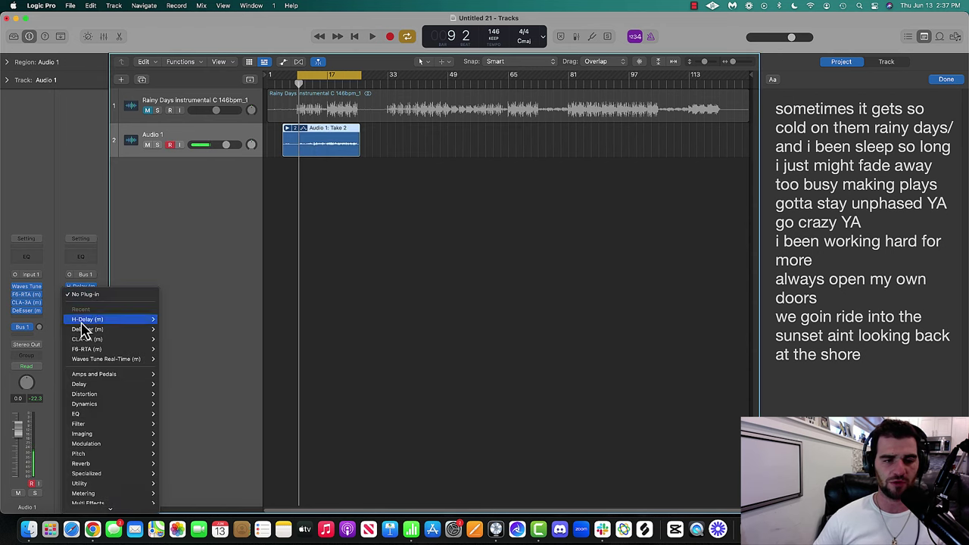
pyautogui.moveTo(118, 511)
pyautogui.moveTo(181, 506)
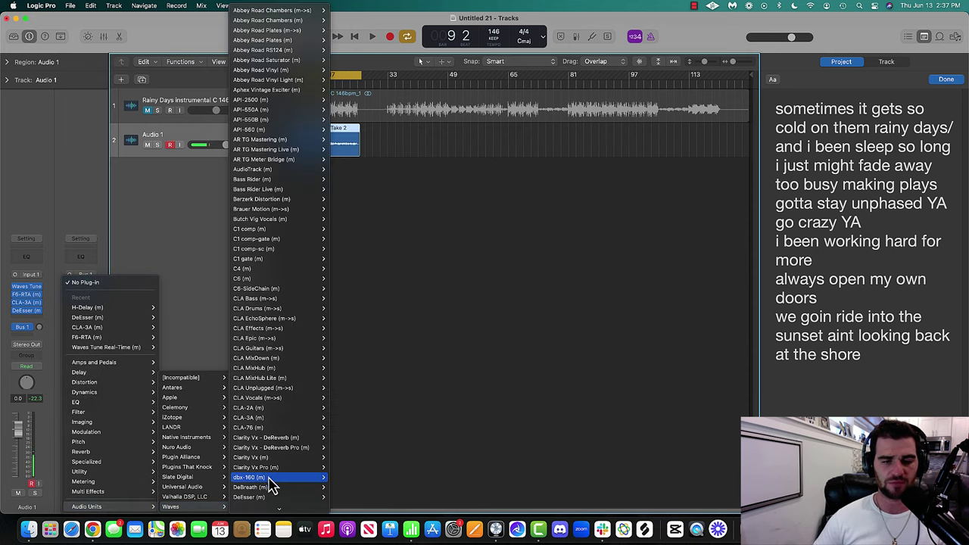
pyautogui.moveTo(197, 473)
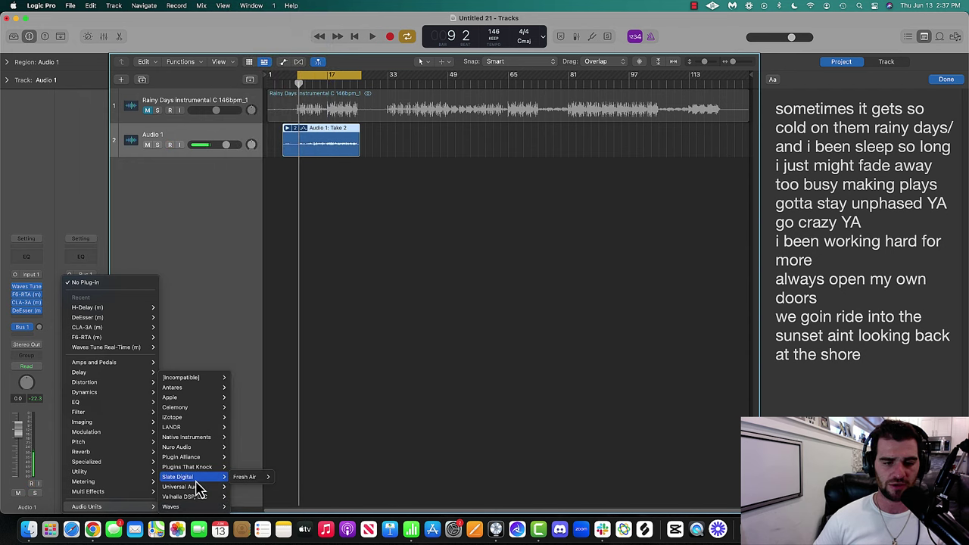
pyautogui.moveTo(193, 447)
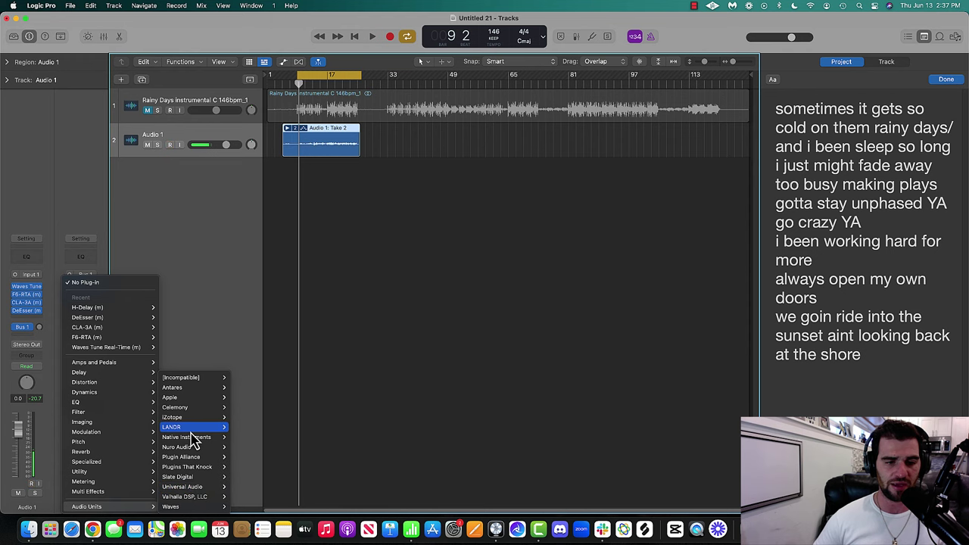
pyautogui.moveTo(249, 457)
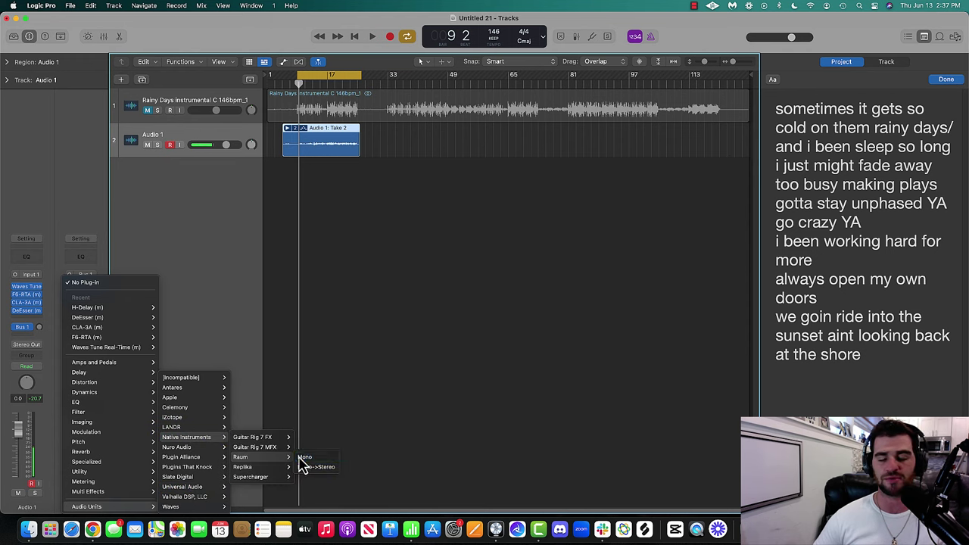
pyautogui.click(302, 460)
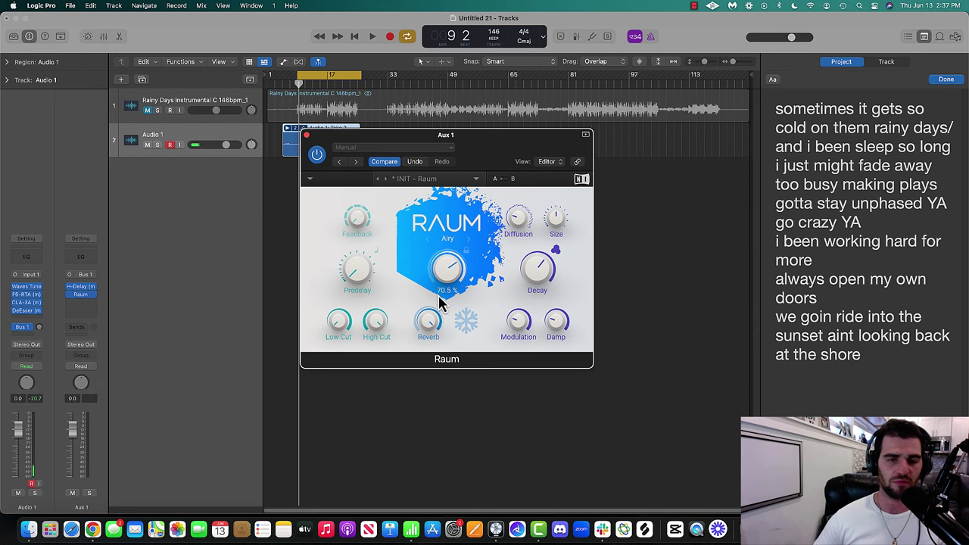
pyautogui.moveTo(359, 279); pyautogui.dragTo(356, 222)
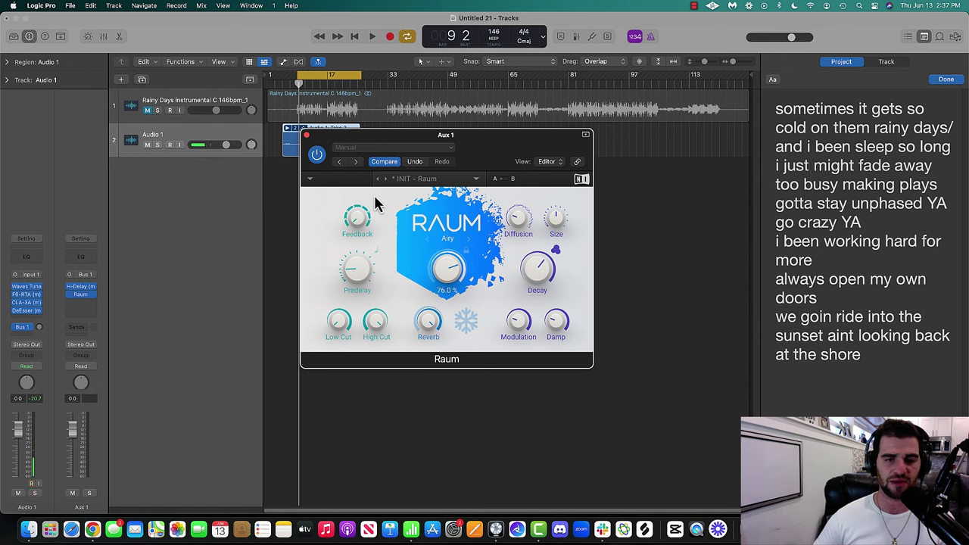
pyautogui.click(307, 135)
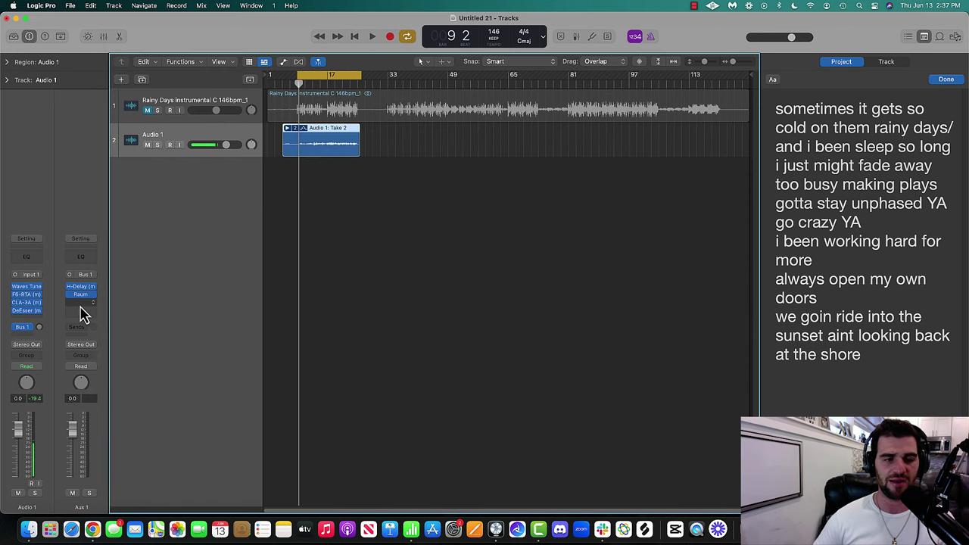
# Sweep the Audio 1 track's Bus 1 send level down and back up, and play the vocal from bar 9.
pyautogui.moveTo(39, 327); pyautogui.dragTo(46, 286)
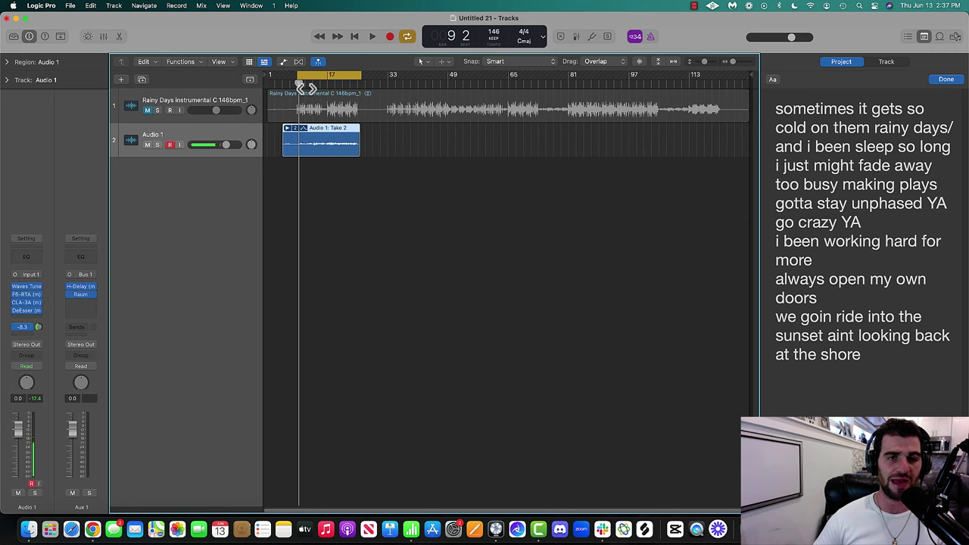
pyautogui.moveTo(304, 85); pyautogui.dragTo(298, 81)
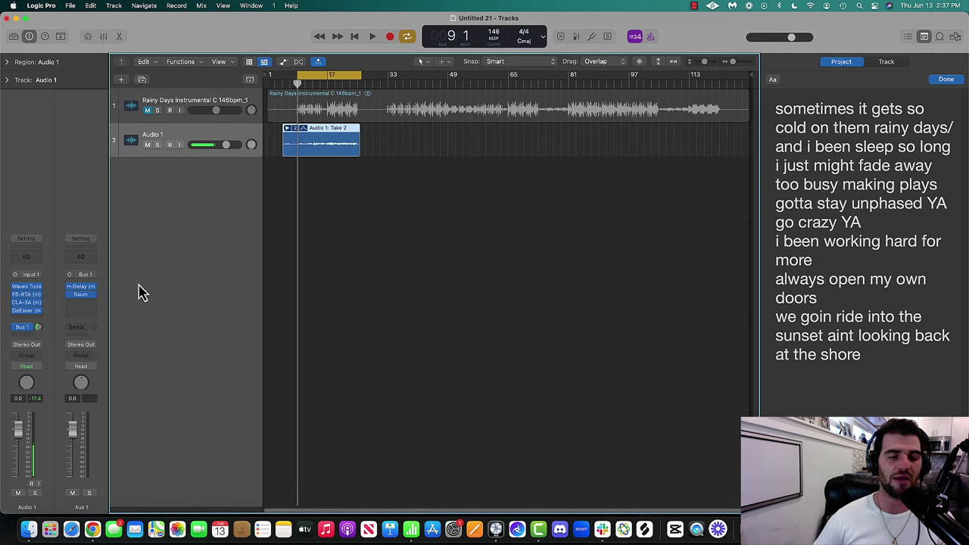
pyautogui.moveTo(30, 333); pyautogui.dragTo(47, 376)
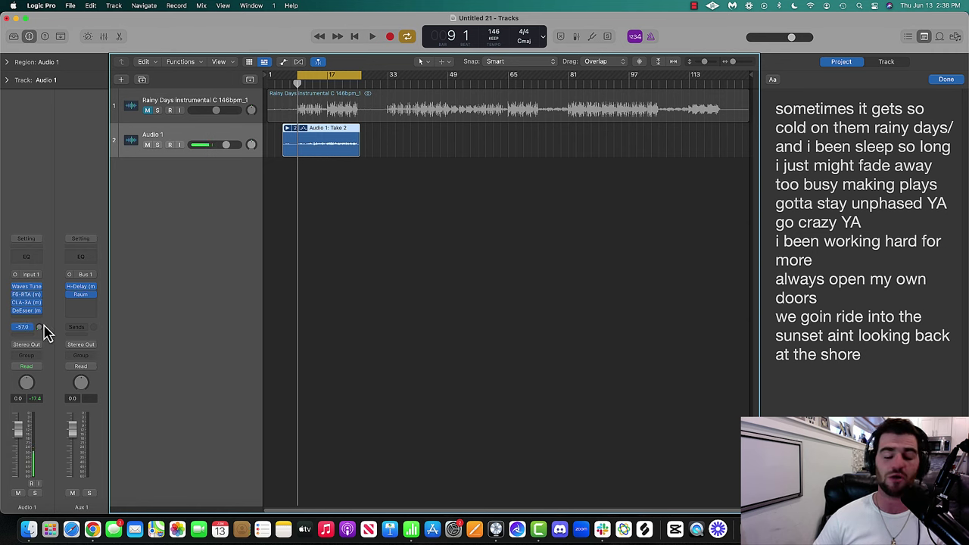
pyautogui.moveTo(53, 344); pyautogui.dragTo(49, 316)
pyautogui.press('space')
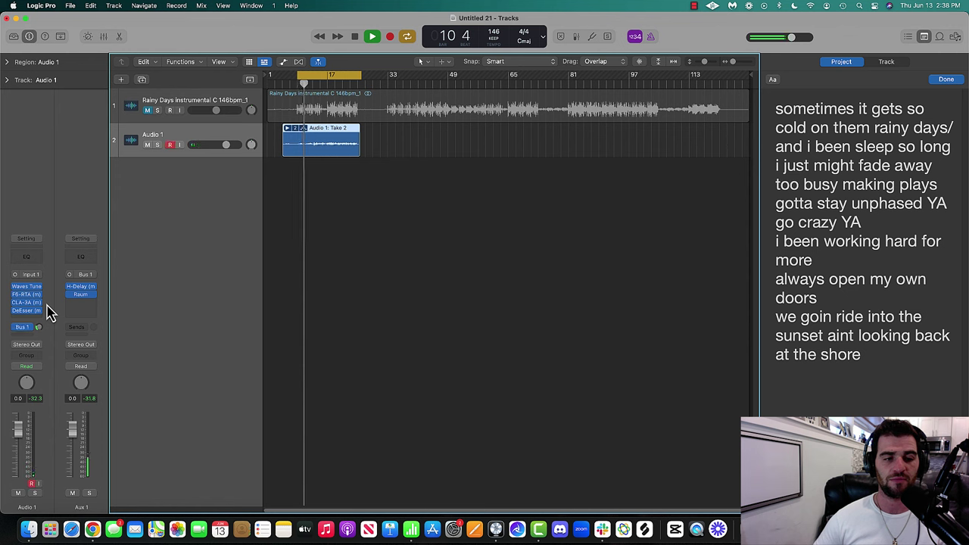
# Shorten H-Delay's delay time on Aux 1 to 1/32 note during playback.
pyautogui.click(80, 291)
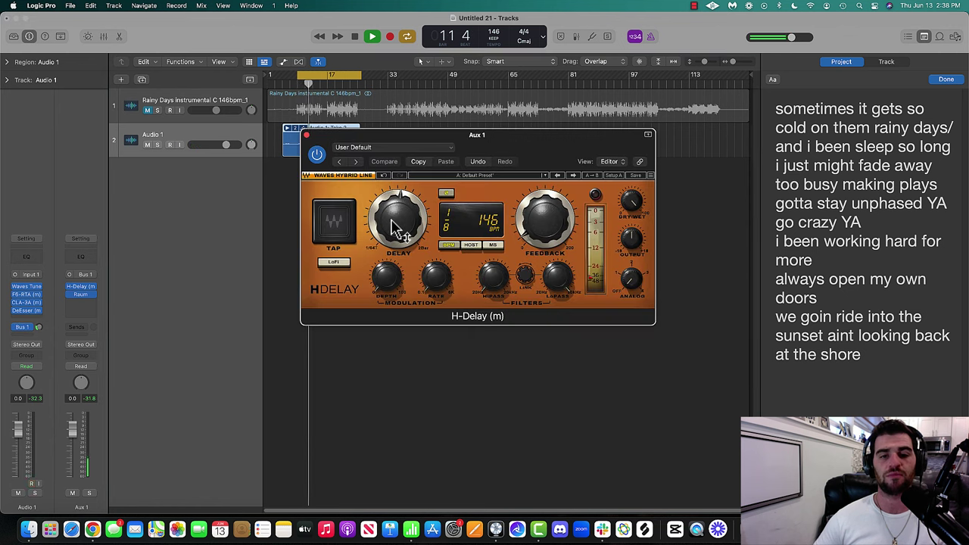
pyautogui.moveTo(392, 223); pyautogui.dragTo(392, 261)
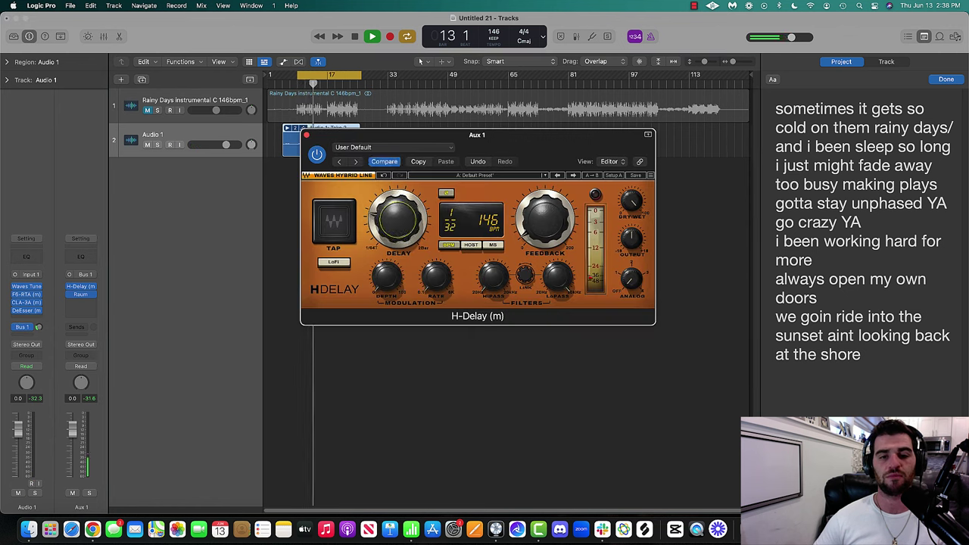
pyautogui.click(306, 135)
# Lower Raum's mix on Aux 1 and set its high cut to 21.6 kHz, stopping playback when done.
pyautogui.click(80, 294)
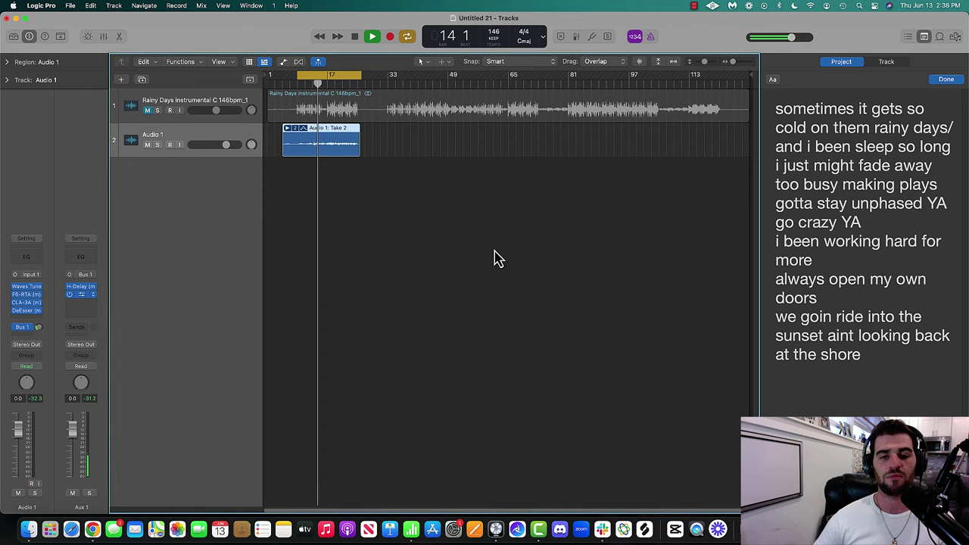
pyautogui.moveTo(444, 281)
pyautogui.mouseDown()
pyautogui.moveTo(448, 299)
pyautogui.moveTo(450, 240)
pyautogui.moveTo(446, 274)
pyautogui.mouseUp()
pyautogui.moveTo(382, 321); pyautogui.dragTo(379, 346)
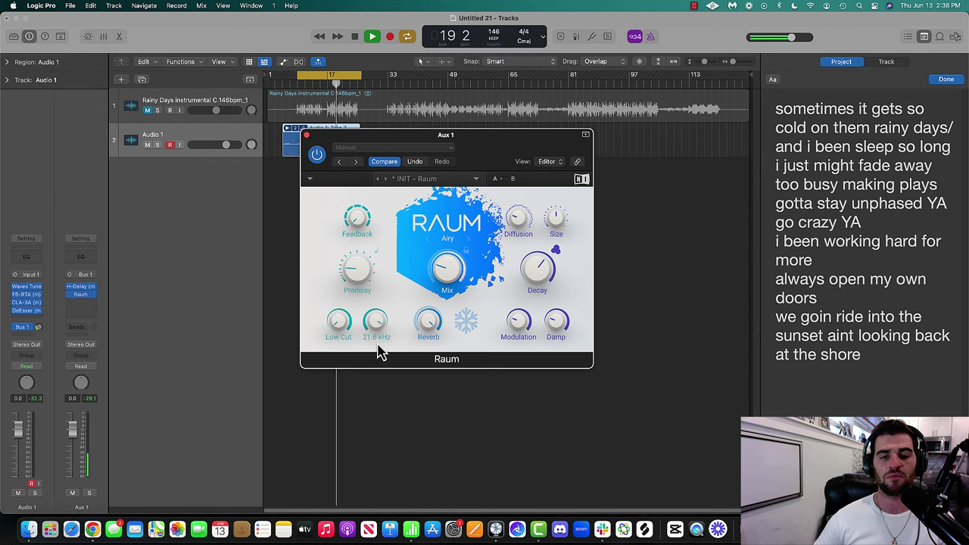
pyautogui.click(306, 135)
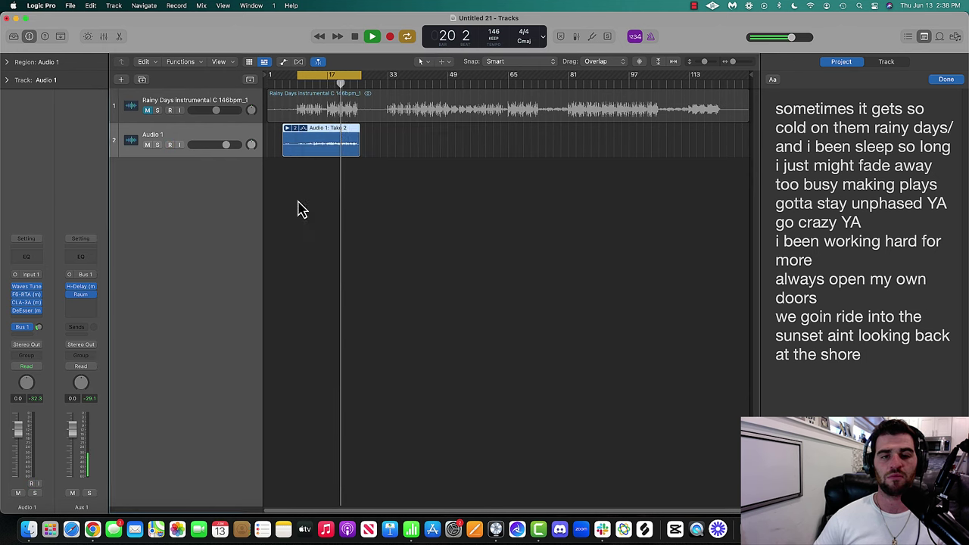
pyautogui.press('space')
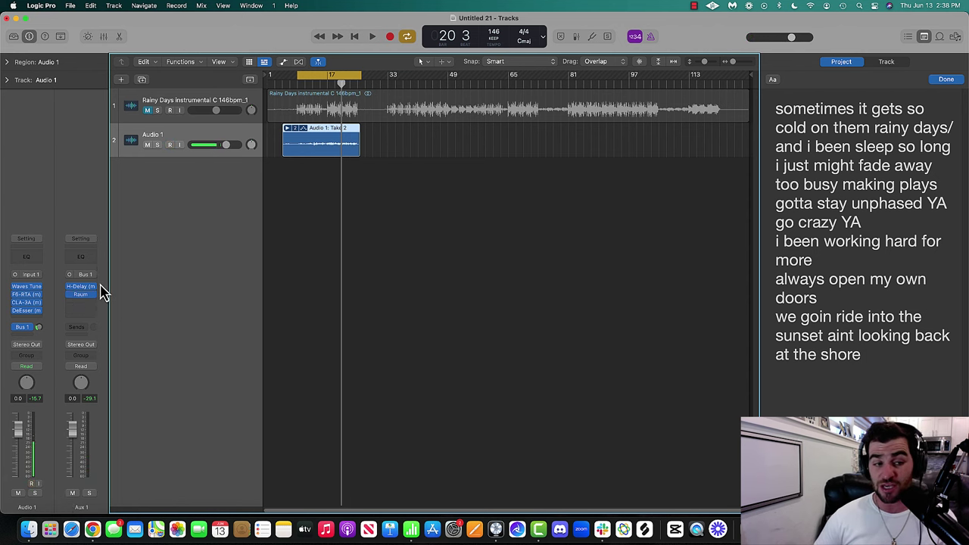
# Insert the mono F6-RTA equalizer after Raum on Aux 1, and solo the channel for playback from bar 9.
pyautogui.click(87, 304)
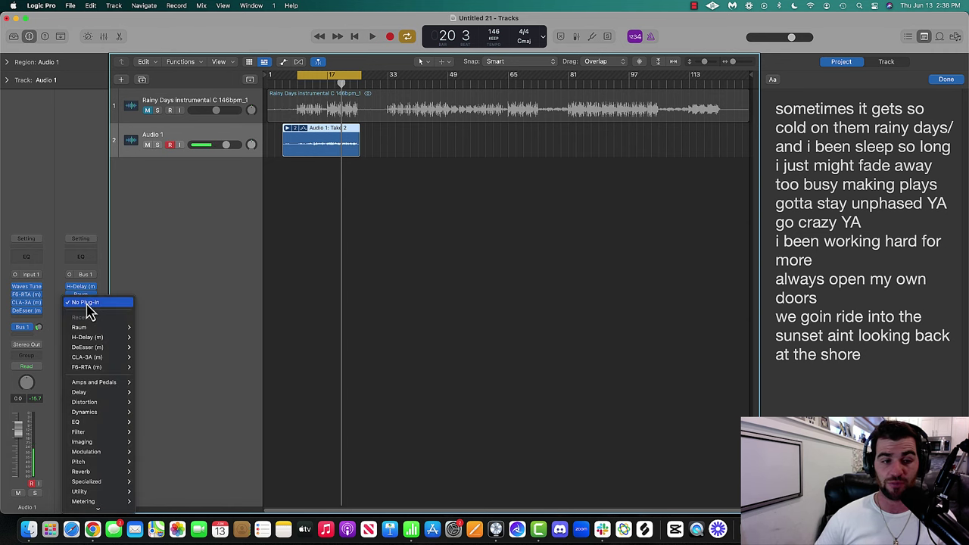
pyautogui.moveTo(85, 361)
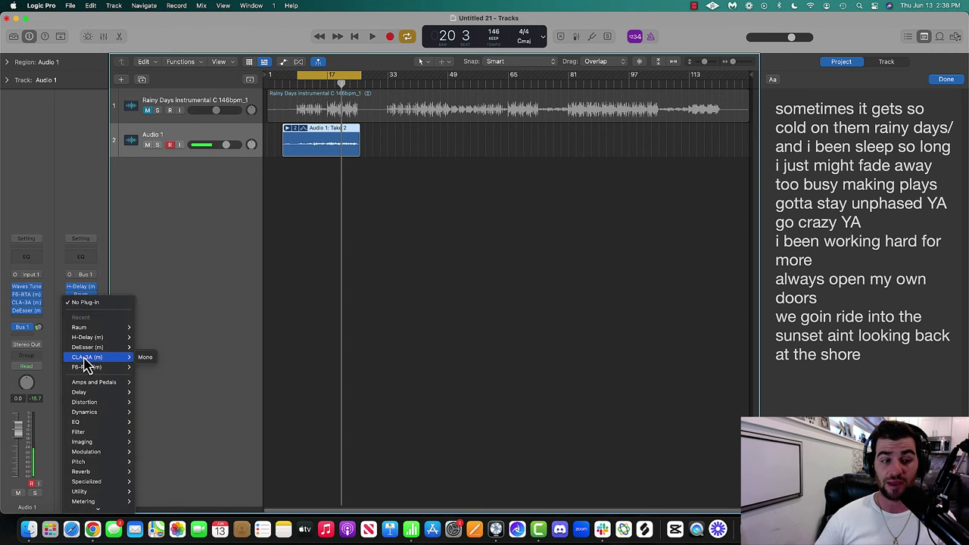
pyautogui.click(143, 368)
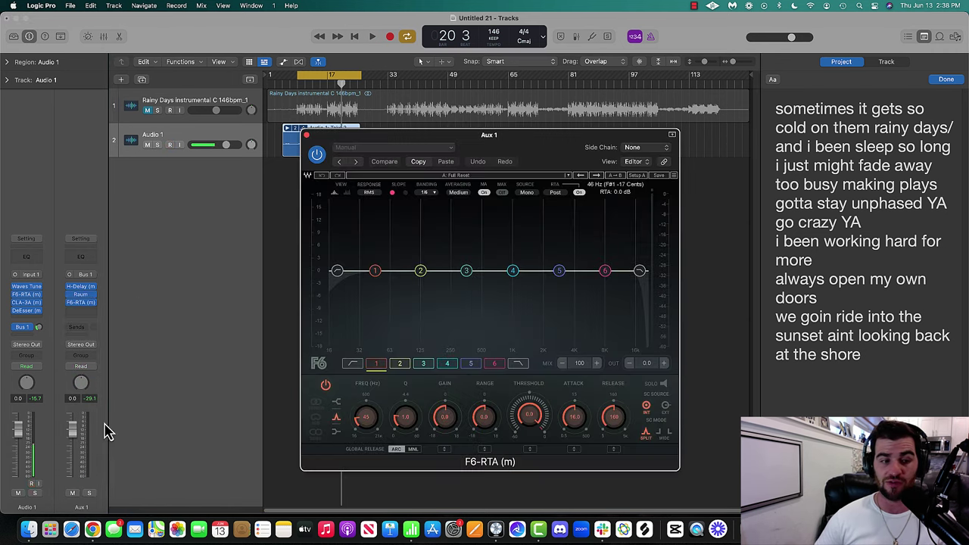
pyautogui.click(89, 493)
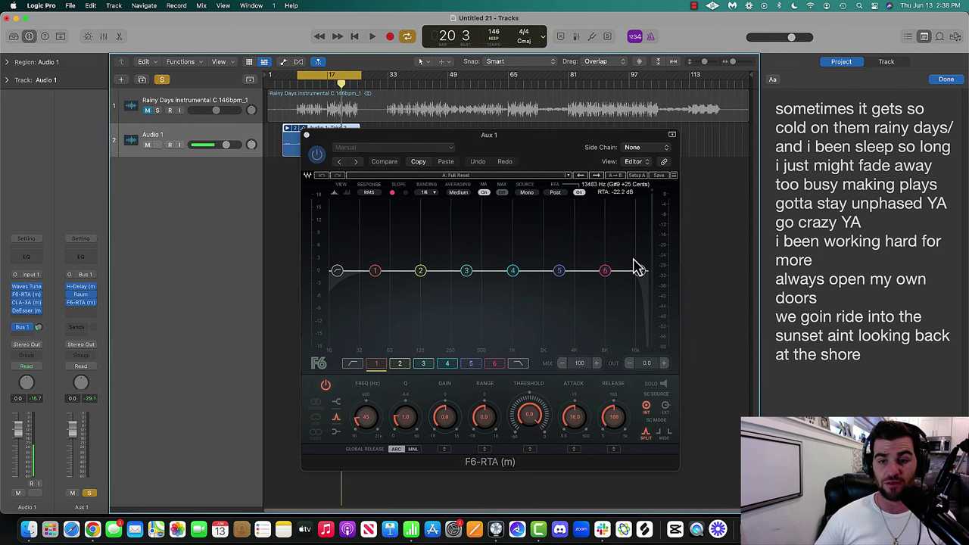
pyautogui.press('space')
pyautogui.press('space')
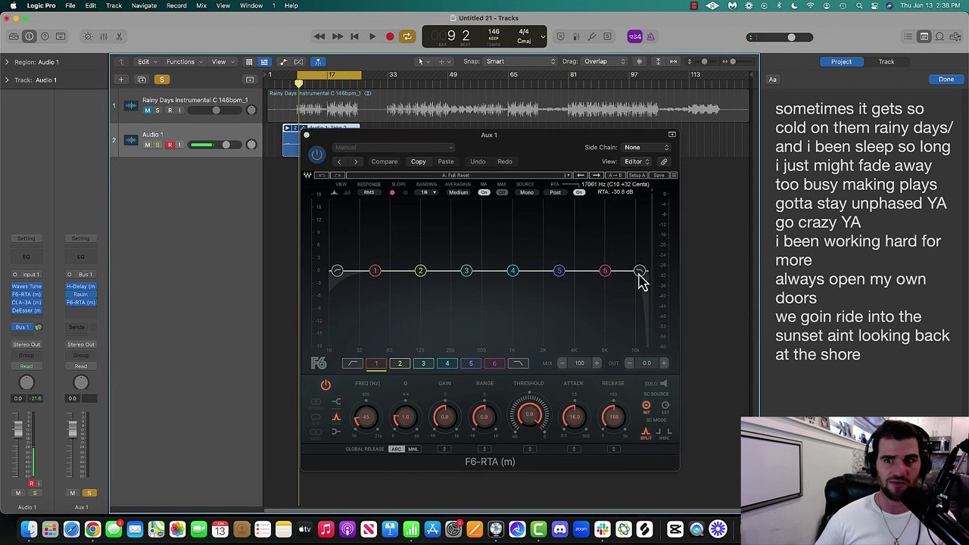
pyautogui.press('space')
# Band-limit the Aux 1 effects in F6-RTA with 24 dB/oct filters, a low-pass at 2099 Hz and a high-pass at 202 Hz.
pyautogui.moveTo(640, 272); pyautogui.dragTo(554, 270)
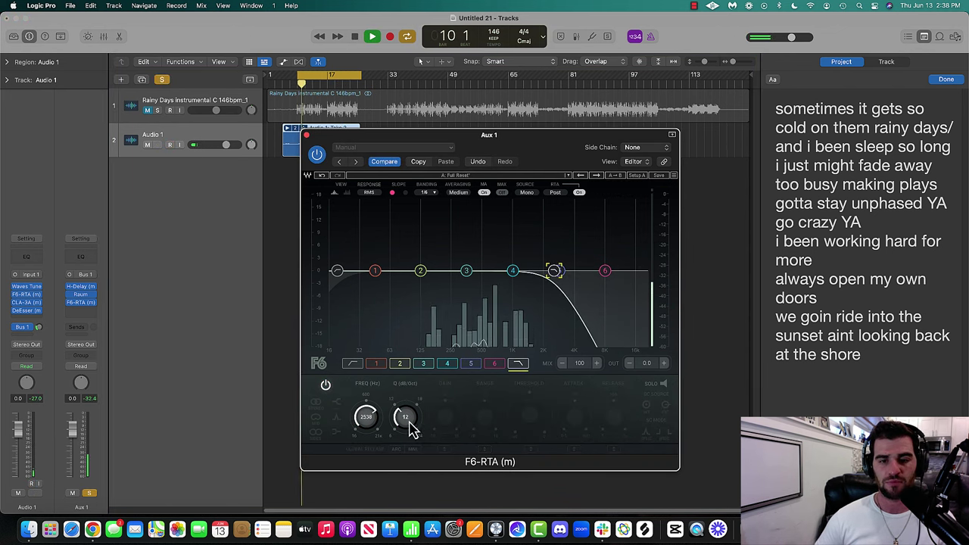
pyautogui.moveTo(409, 428); pyautogui.dragTo(409, 409)
pyautogui.moveTo(554, 271); pyautogui.dragTo(544, 272)
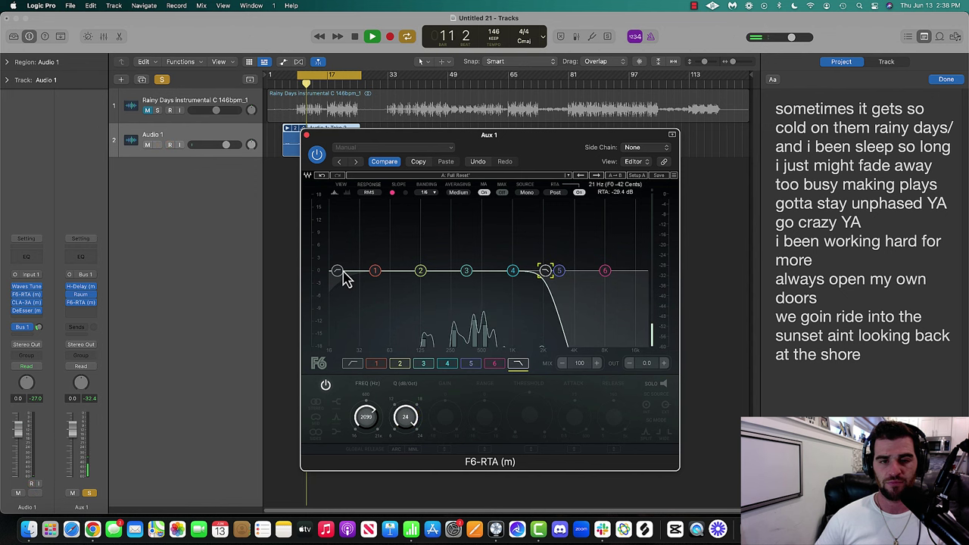
pyautogui.moveTo(339, 271); pyautogui.dragTo(389, 271)
pyautogui.moveTo(410, 425); pyautogui.dragTo(407, 409)
pyautogui.moveTo(390, 270); pyautogui.dragTo(442, 270)
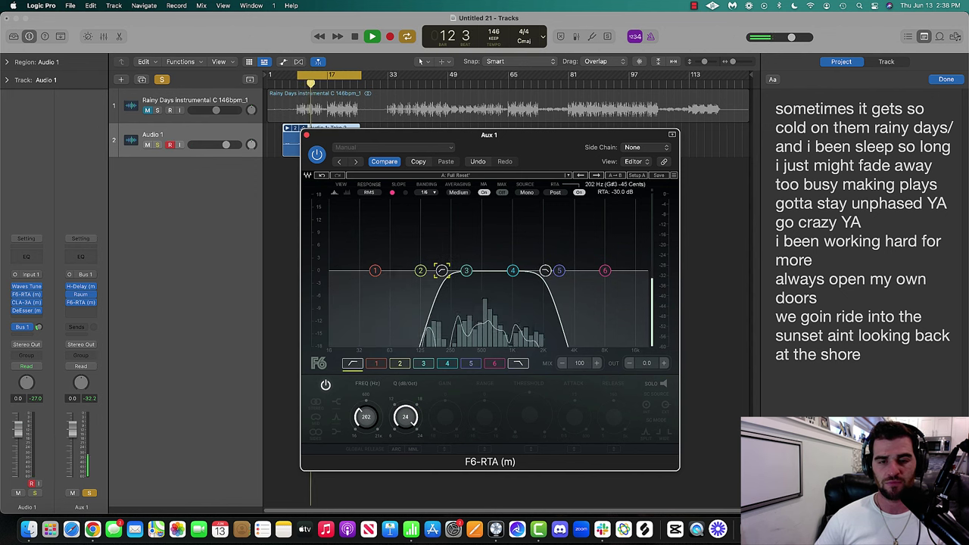
# Sweep F6-RTA band 1 as a boost and turn it into a narrow cut of about 3.5 dB at 474 Hz with Q 9.6.
pyautogui.moveTo(375, 270); pyautogui.dragTo(474, 229)
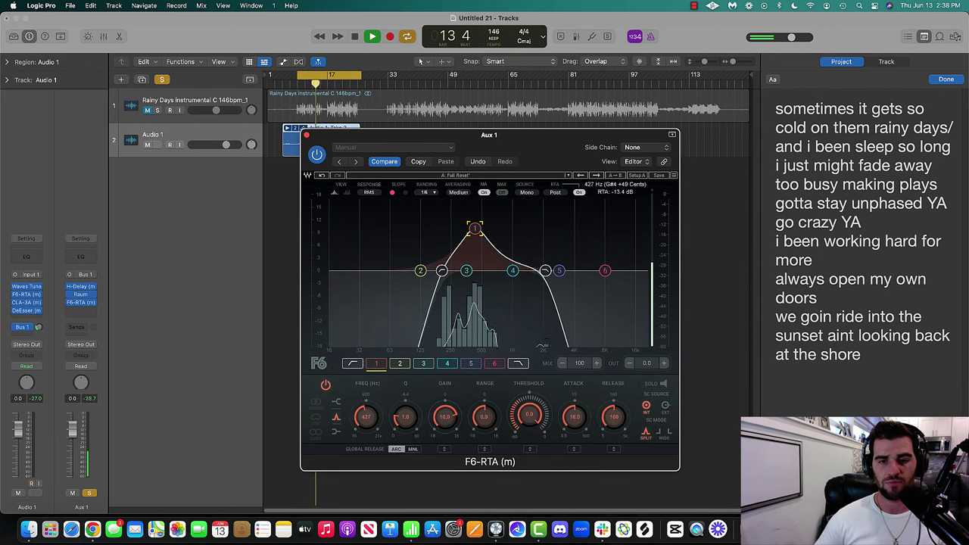
pyautogui.moveTo(402, 419); pyautogui.dragTo(401, 414)
pyautogui.moveTo(476, 228); pyautogui.dragTo(479, 286)
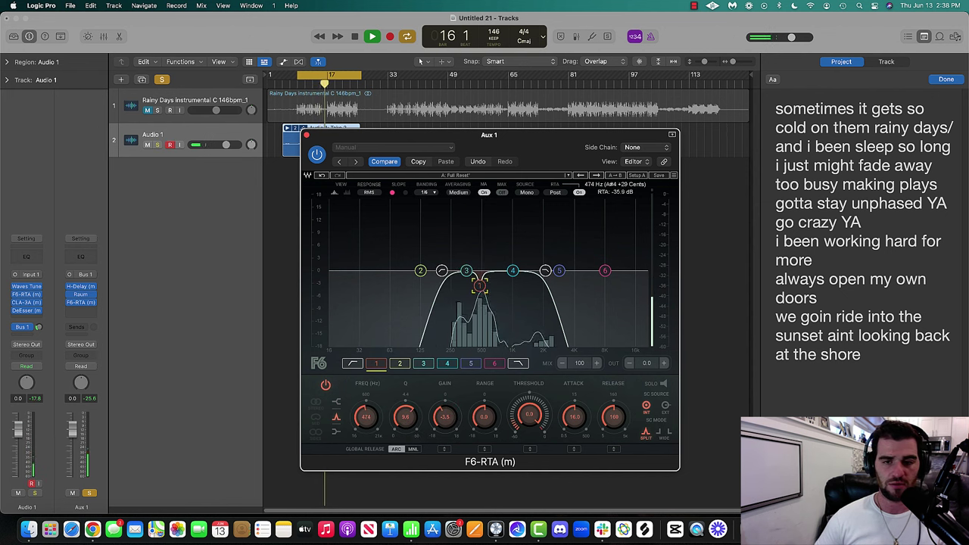
# Fine-tune the F6-RTA filters, moving the high-pass slightly higher and the low-pass to 2494 Hz.
pyautogui.moveTo(548, 274)
pyautogui.mouseDown()
pyautogui.moveTo(597, 272)
pyautogui.moveTo(557, 270)
pyautogui.mouseUp()
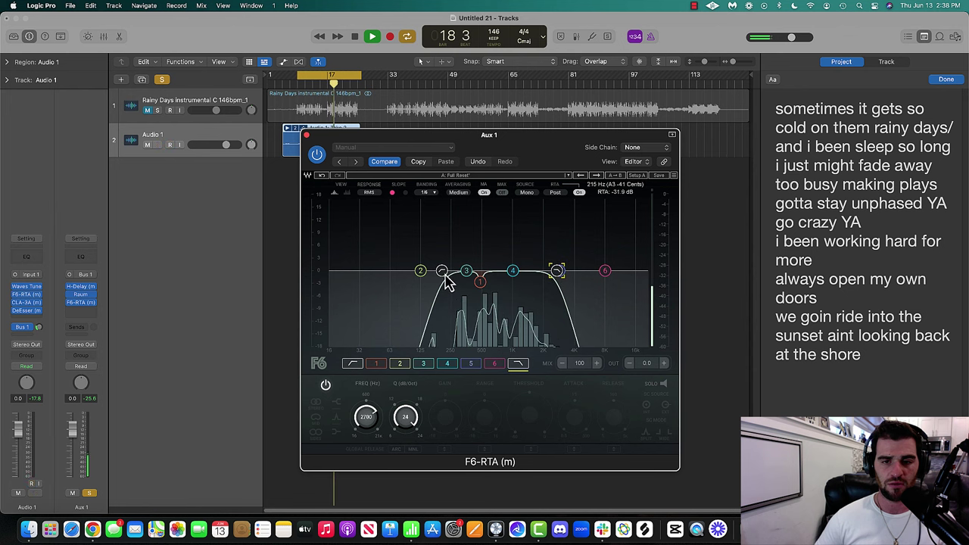
pyautogui.moveTo(443, 271); pyautogui.dragTo(449, 270)
pyautogui.moveTo(557, 270)
pyautogui.mouseDown()
pyautogui.moveTo(598, 271)
pyautogui.moveTo(538, 271)
pyautogui.moveTo(551, 270)
pyautogui.mouseUp()
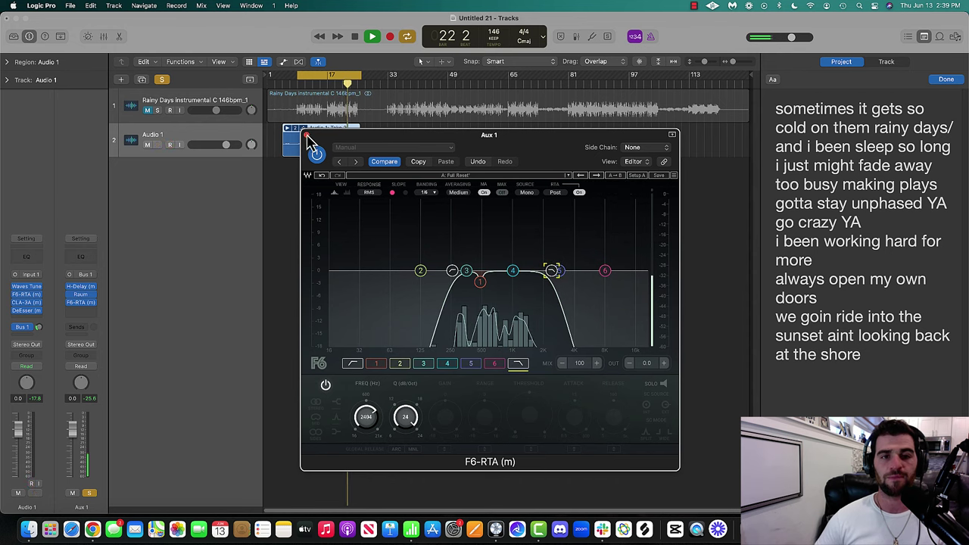
pyautogui.click(306, 135)
# Unsolo Aux 1 and set the Audio 1 track's Bus 1 send to -11.5 dB before stopping playback.
pyautogui.click(161, 78)
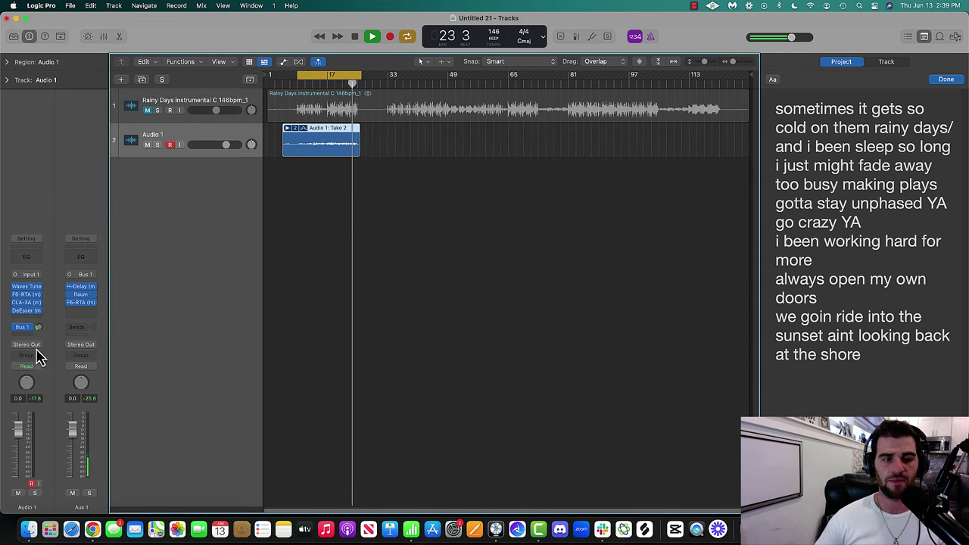
pyautogui.moveTo(34, 327)
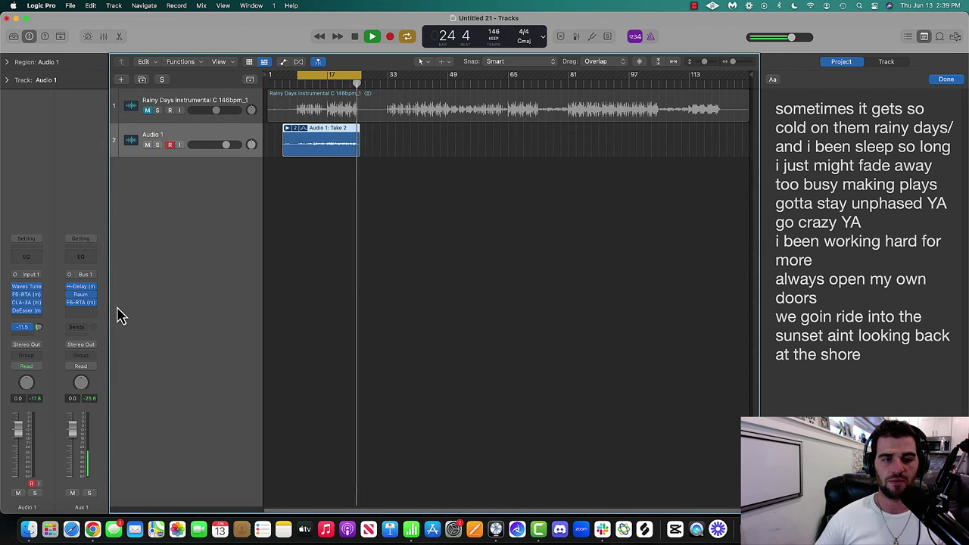
pyautogui.press('space')
# Unmute the Rainy Days instrumental and turn on input monitoring for the Audio 1 track.
pyautogui.click(148, 111)
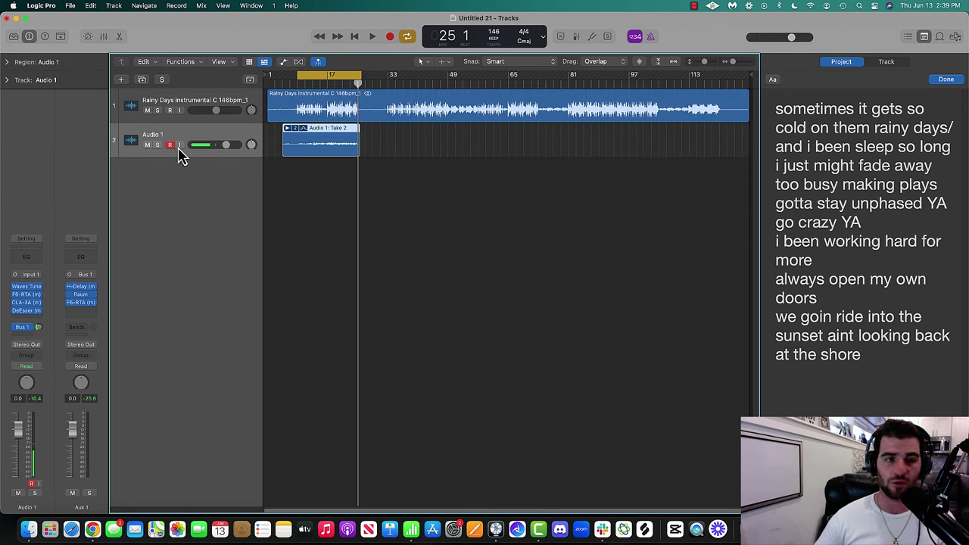
pyautogui.click(170, 144)
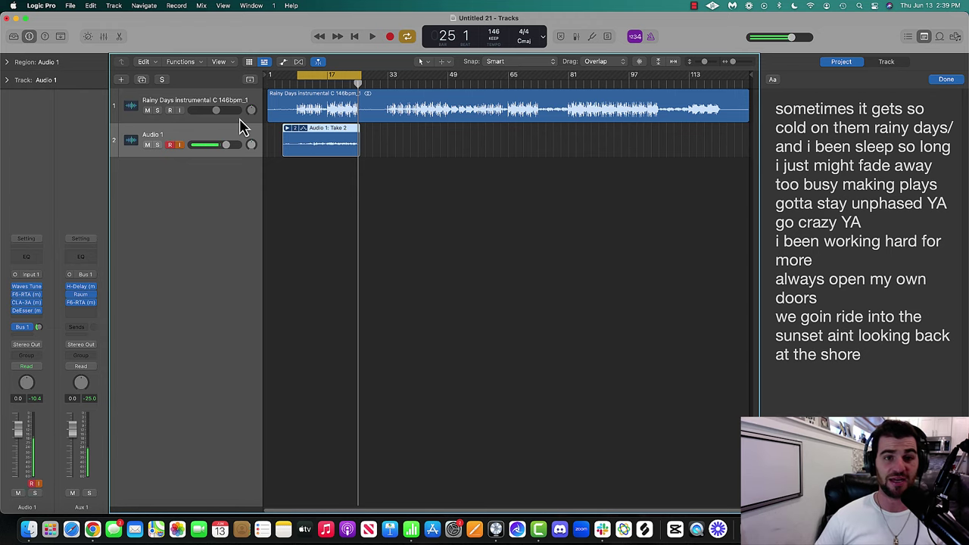
# Switch to the Rapid Fire Vocal Mixing Cheat Sheet in Chrome and review its Pre Mixing and Final Recording steps.
pyautogui.hotkey('ctrl', 'Up')
pyautogui.click(296, 397)
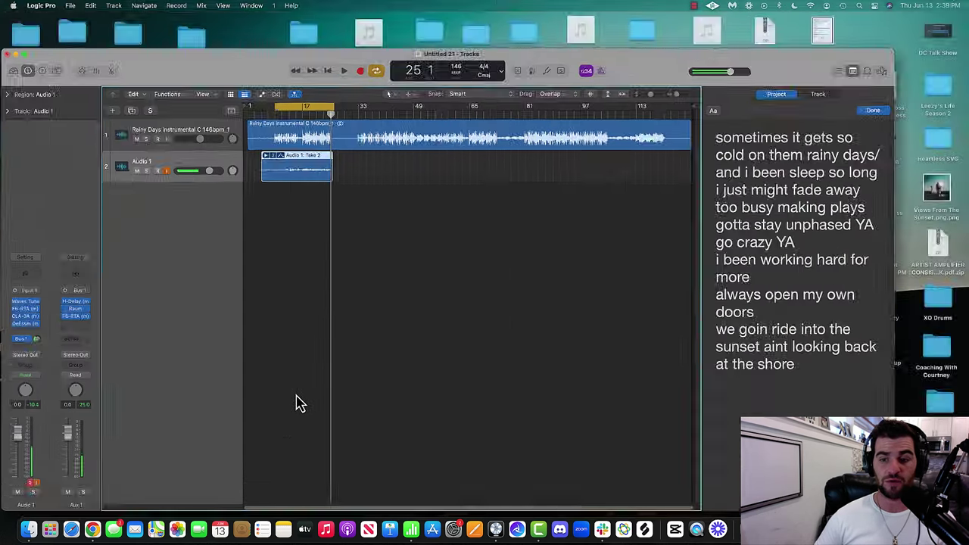
pyautogui.press('super+Tab')
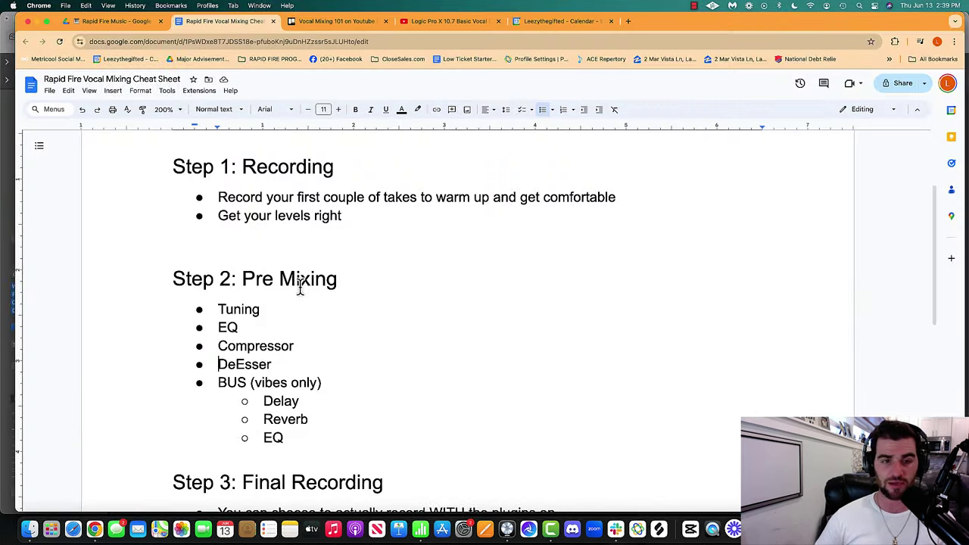
pyautogui.moveTo(171, 282); pyautogui.dragTo(273, 436)
pyautogui.scroll(-5, 316, 337)
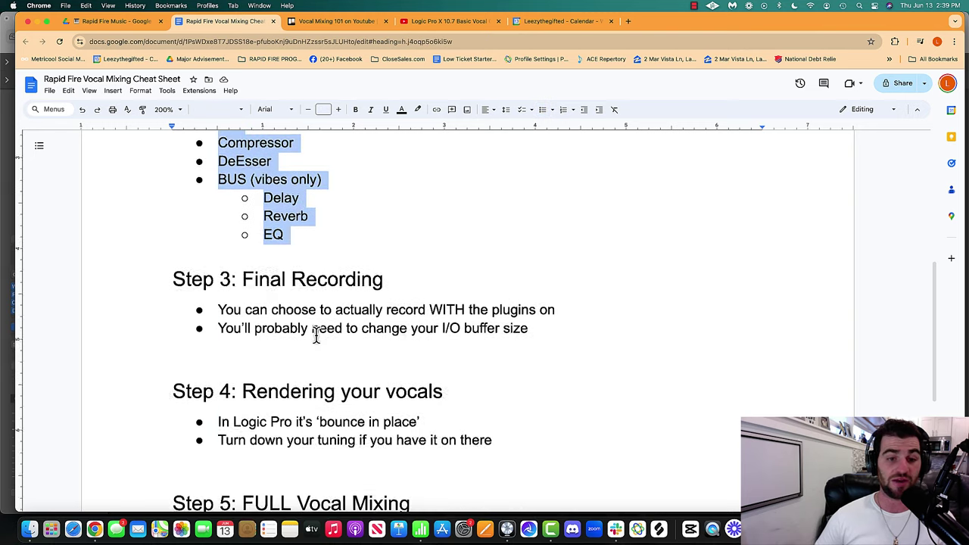
pyautogui.moveTo(179, 272); pyautogui.dragTo(547, 327)
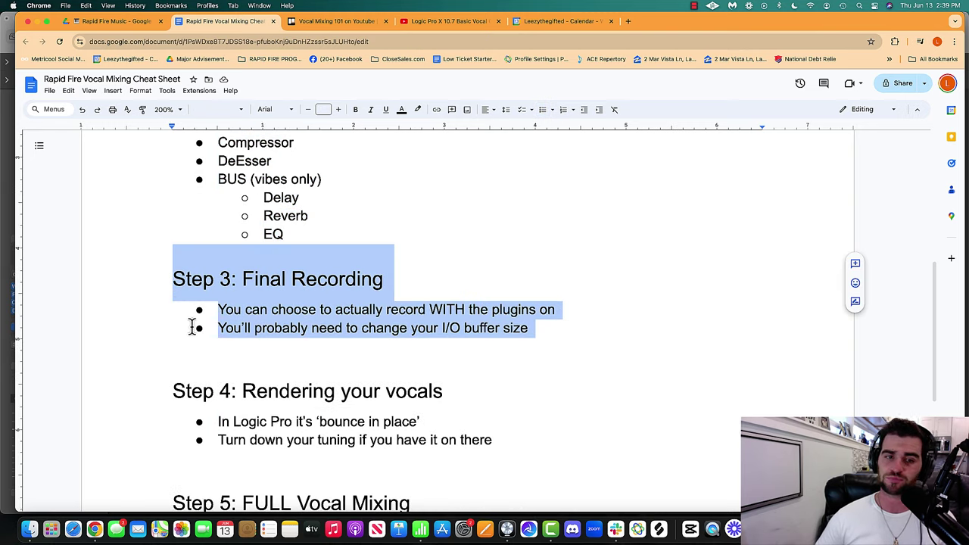
pyautogui.click(364, 311)
# Switch back to Logic Pro and inspect the I/O buffer size choices in the audio device preferences, keeping 512 samples.
pyautogui.hotkey('ctrl', 'Up')
pyautogui.click(576, 280)
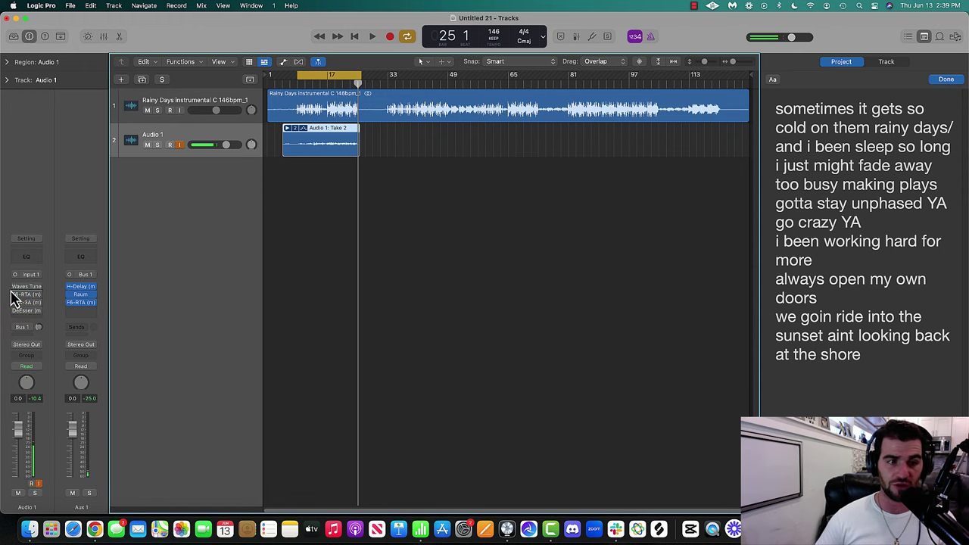
pyautogui.click(41, 6)
pyautogui.moveTo(43, 35)
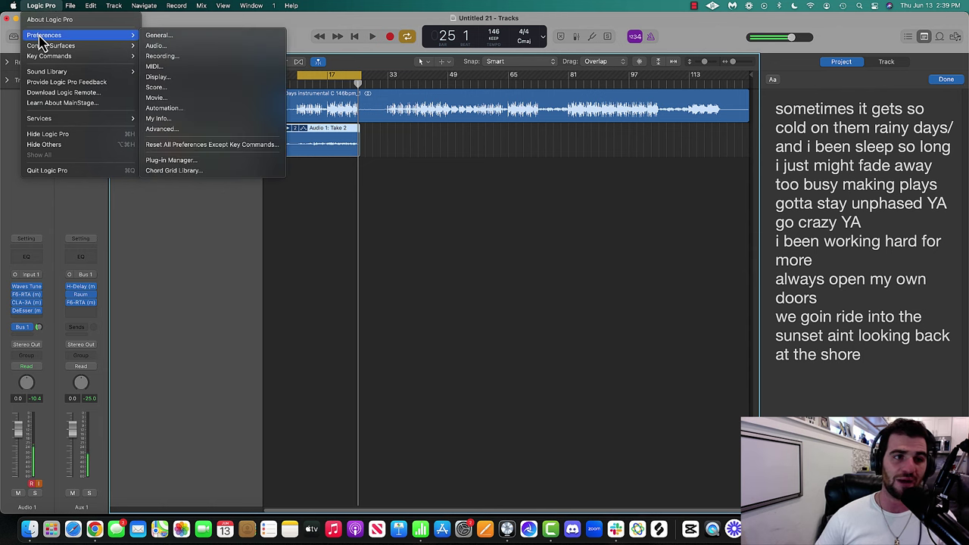
pyautogui.click(171, 57)
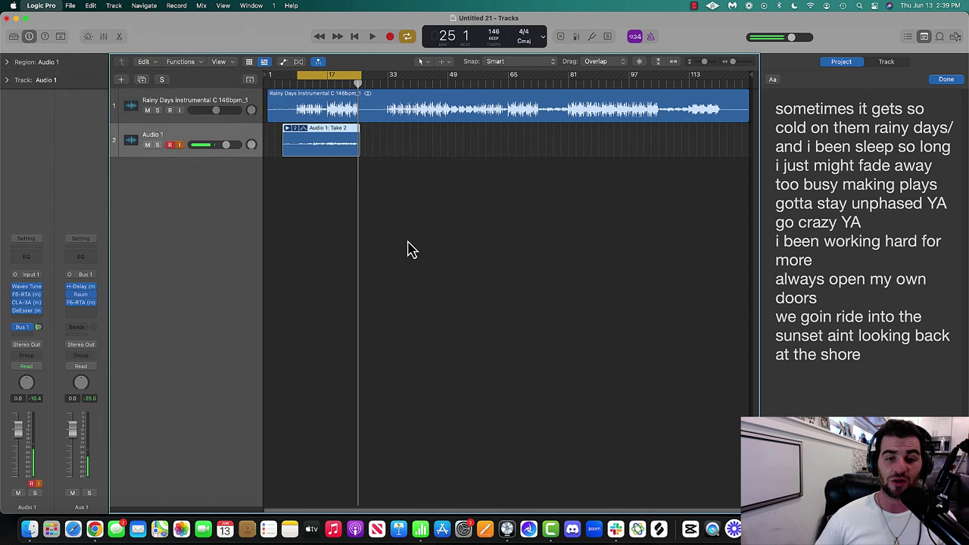
pyautogui.click(323, 270)
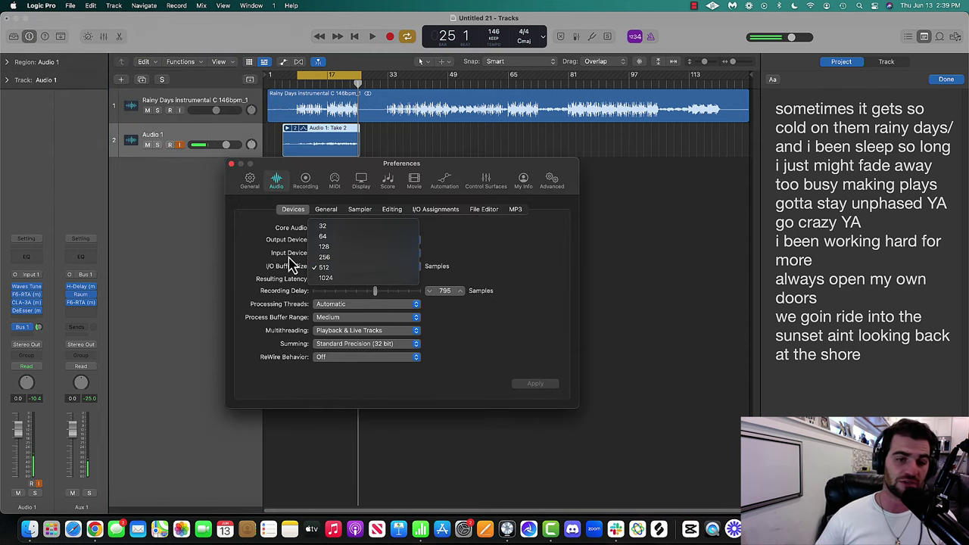
pyautogui.click(340, 269)
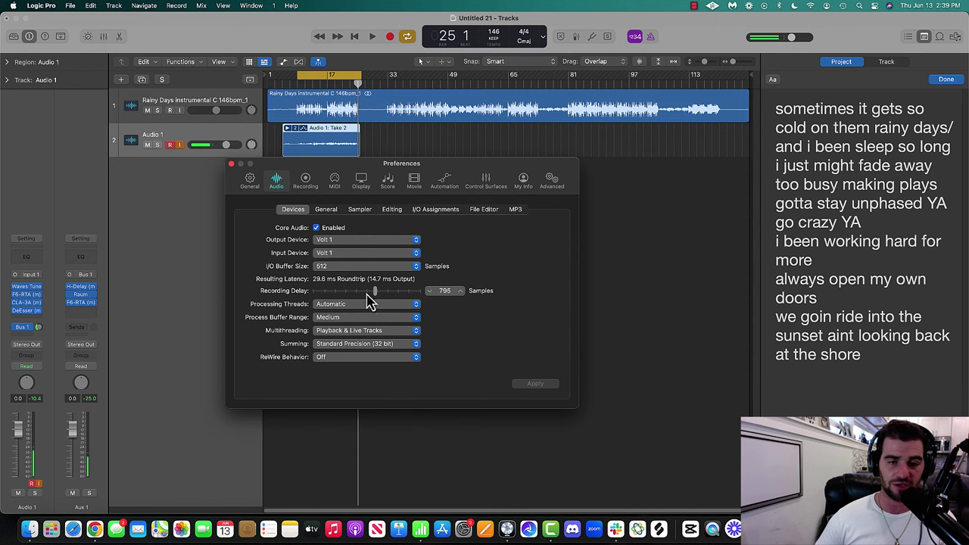
pyautogui.click(232, 163)
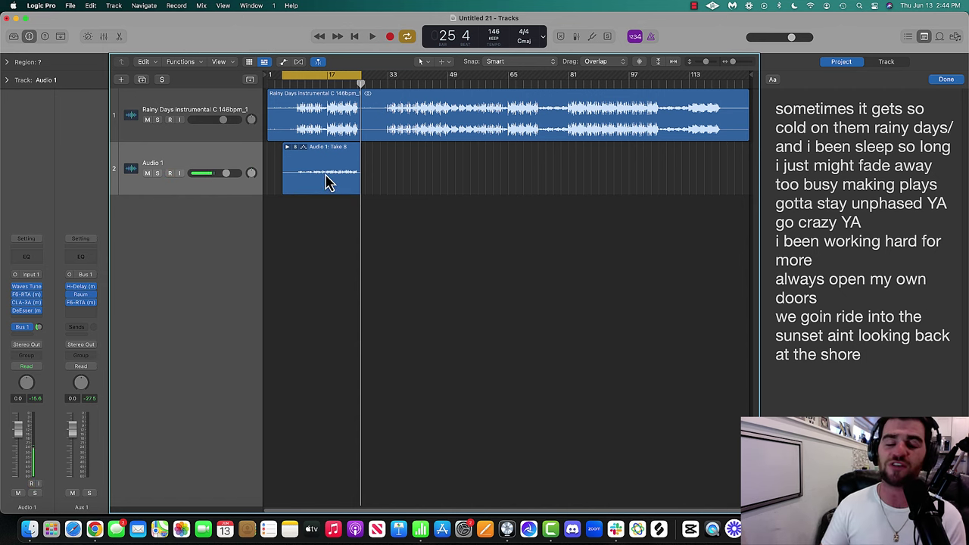
# Split the Audio 1 take region at bar 9 and delete the part before it.
pyautogui.click(301, 179)
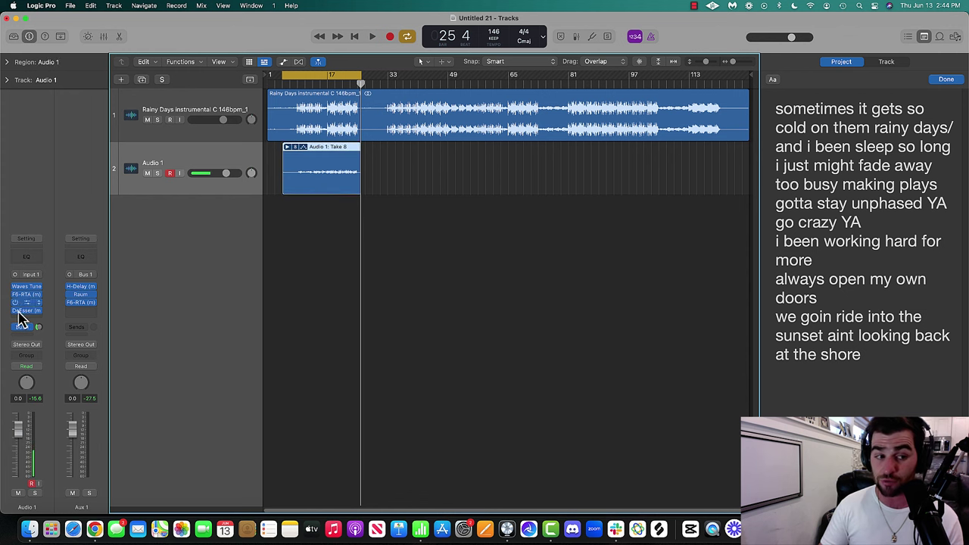
pyautogui.click(277, 274)
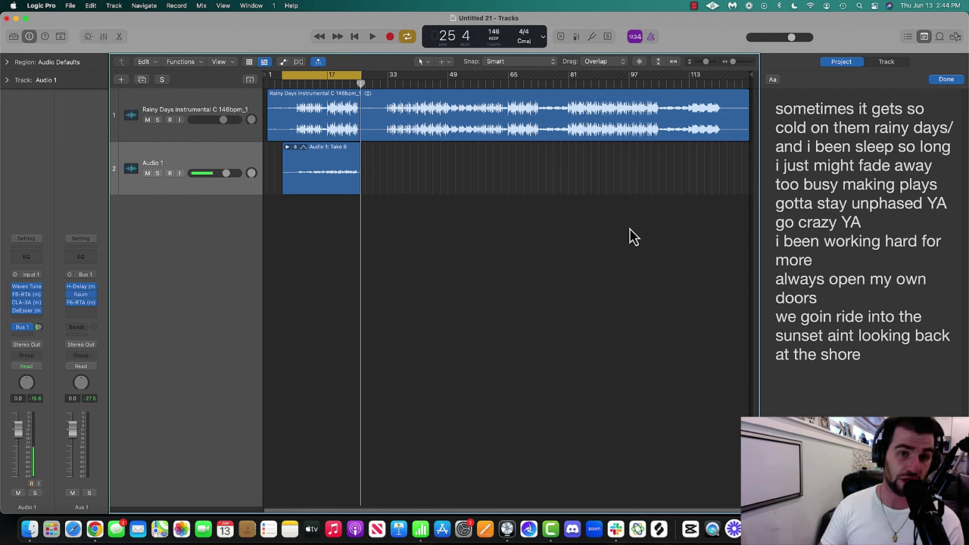
pyautogui.click(297, 83)
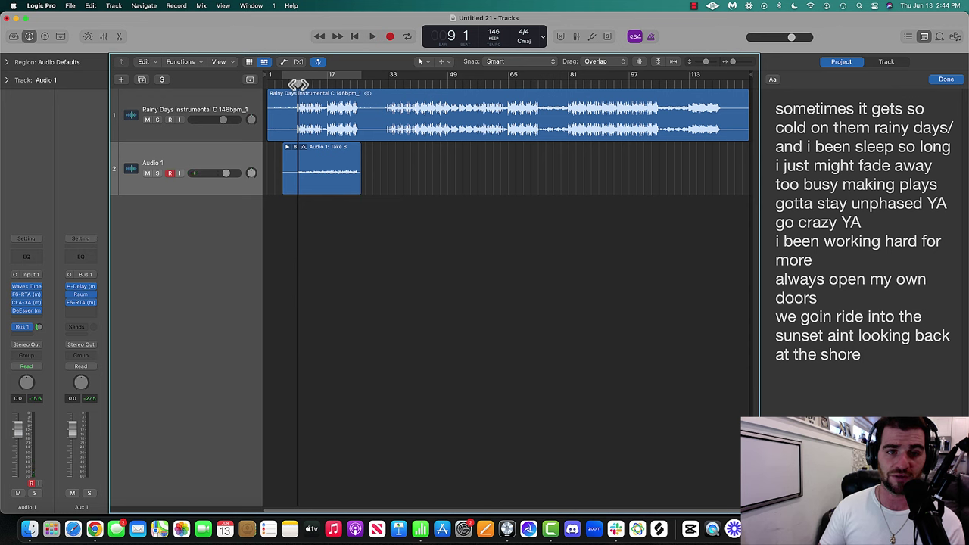
pyautogui.click(292, 184)
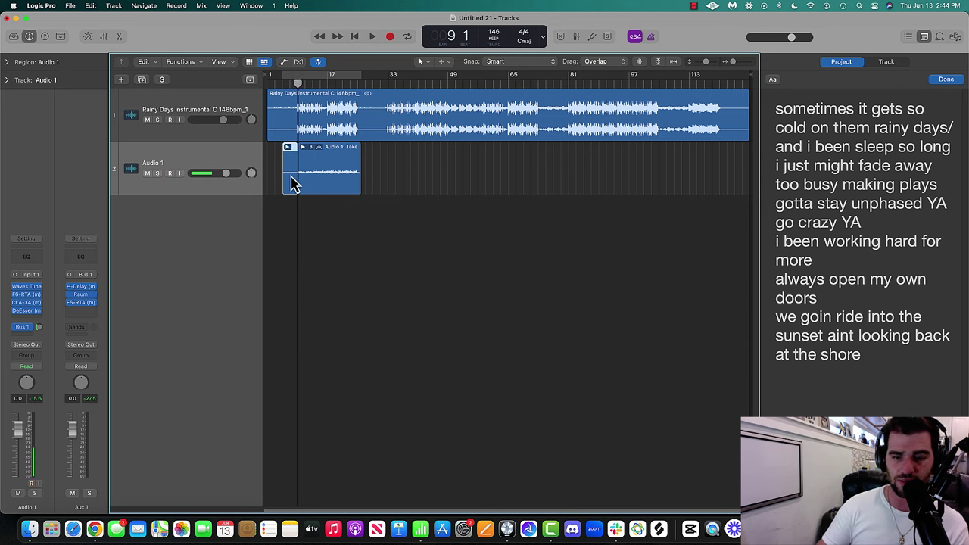
pyautogui.press('Delete')
# Trim the Audio 1 region's tail after bar 25 and set the cycle range from bar 9 to bar 25.
pyautogui.click(345, 180)
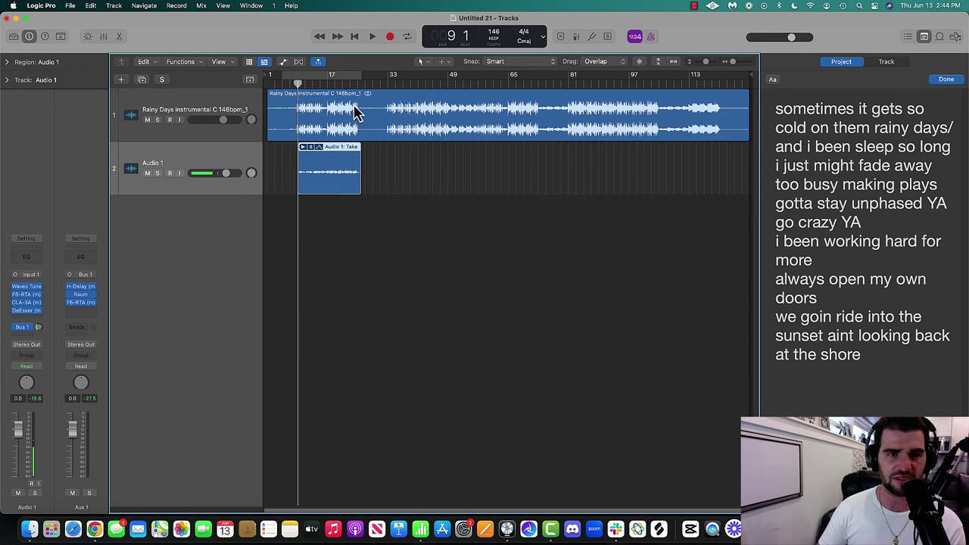
pyautogui.moveTo(345, 84); pyautogui.dragTo(357, 85)
pyautogui.press('super+t')
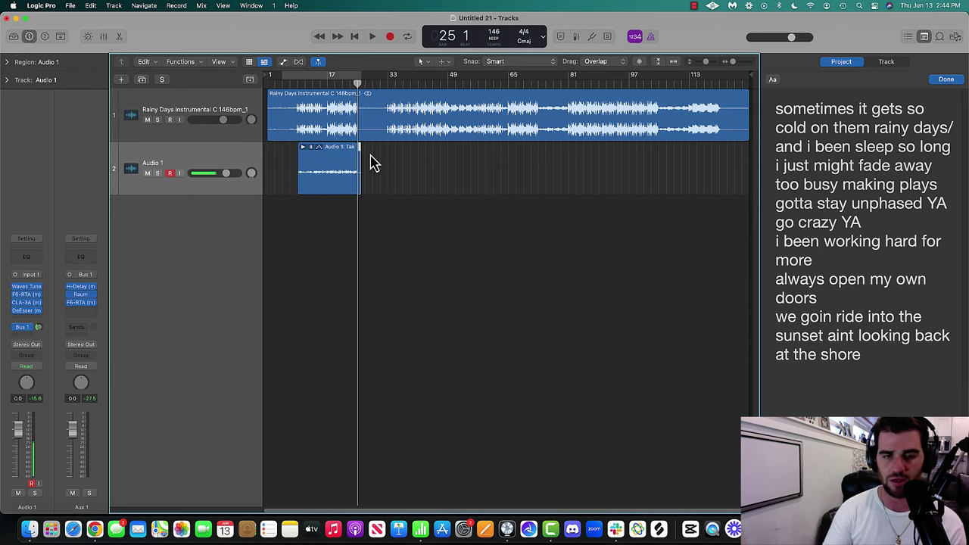
pyautogui.moveTo(298, 79); pyautogui.dragTo(360, 97)
pyautogui.click(180, 161)
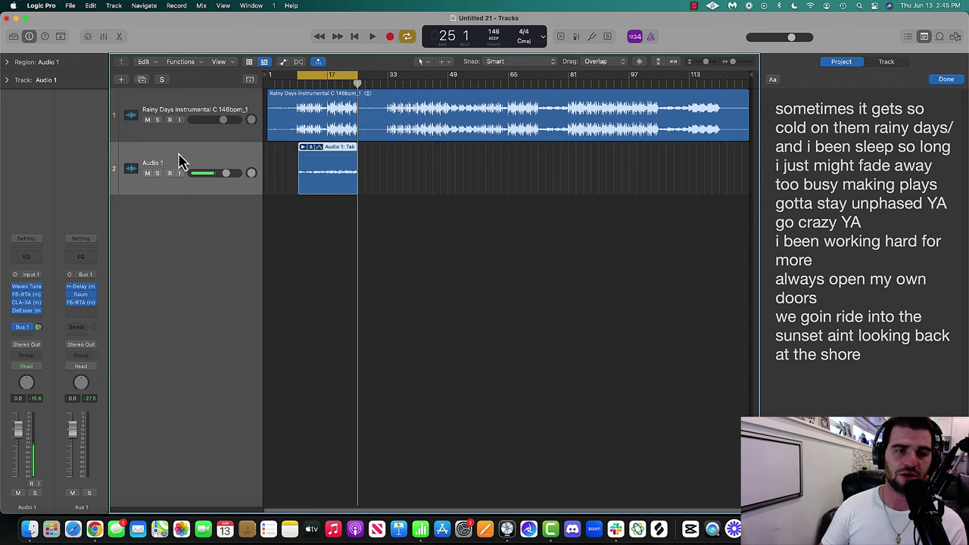
# Save the project as "Rainy Days Rec Session" in the Rainy Days C 146bpm folder.
pyautogui.press('super+s')
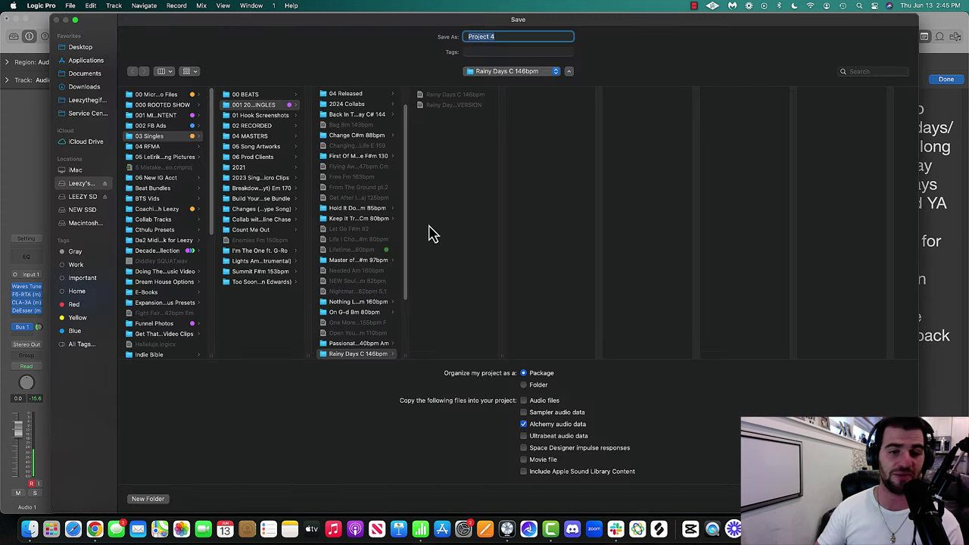
pyautogui.write('Rai')
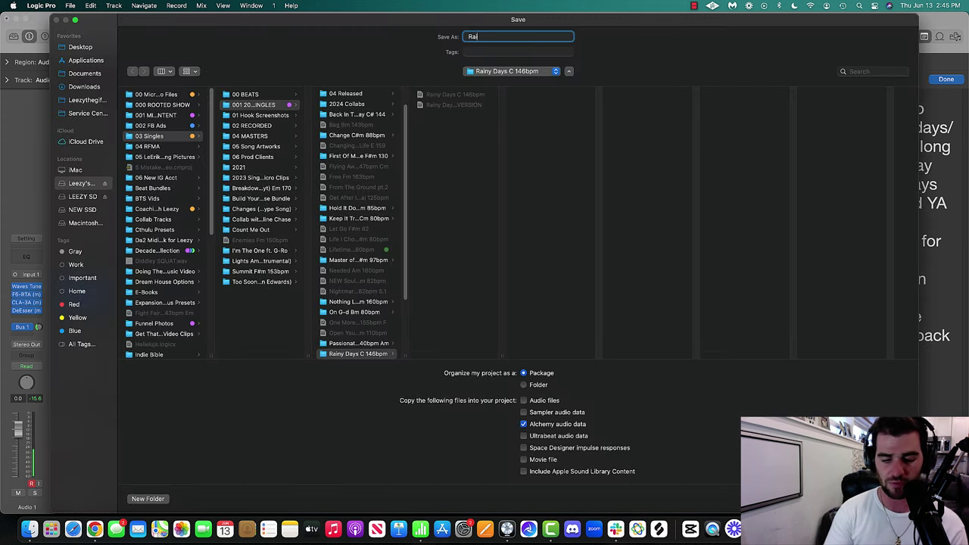
pyautogui.write('ny Days Rec S')
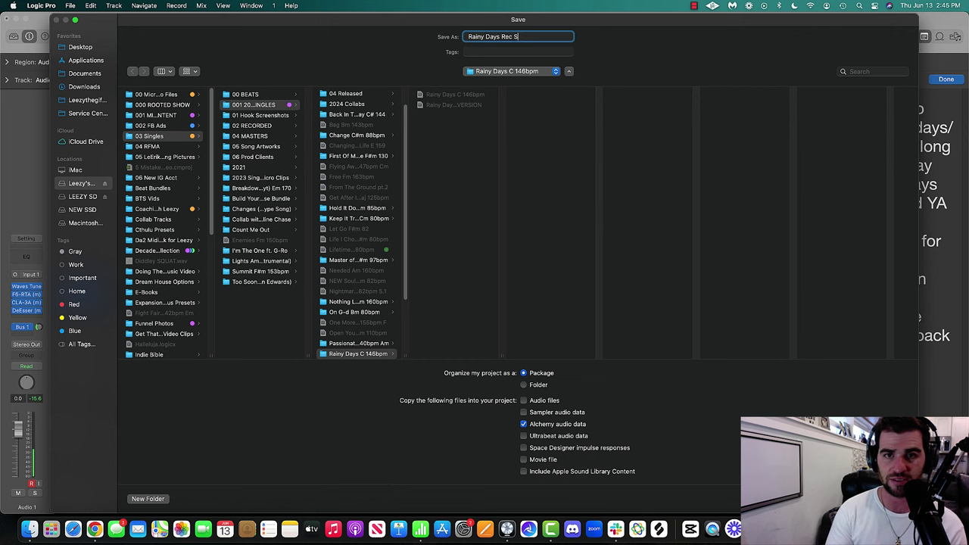
pyautogui.write('ession')
pyautogui.press('Return')
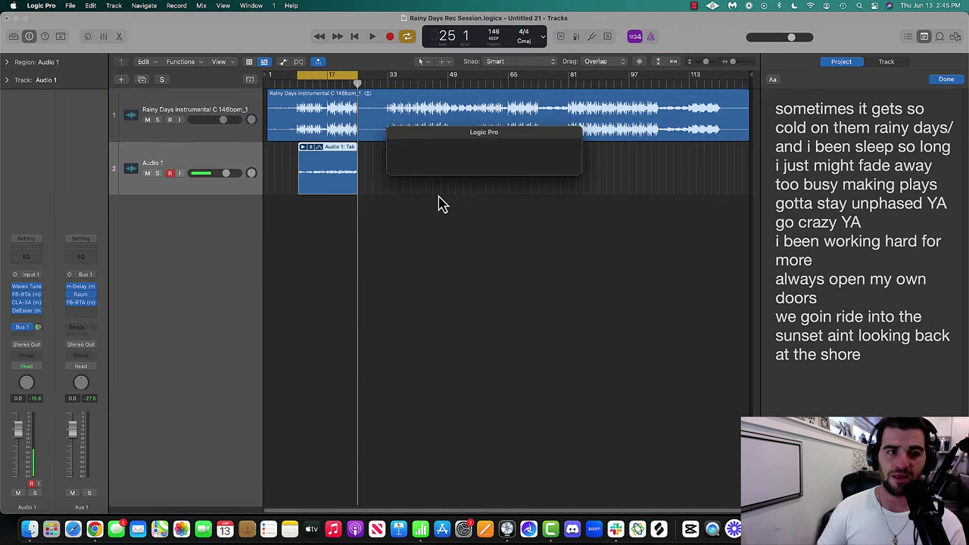
# Rename the Audio 1 track as "Chorus Lead".
pyautogui.doubleClick(178, 162)
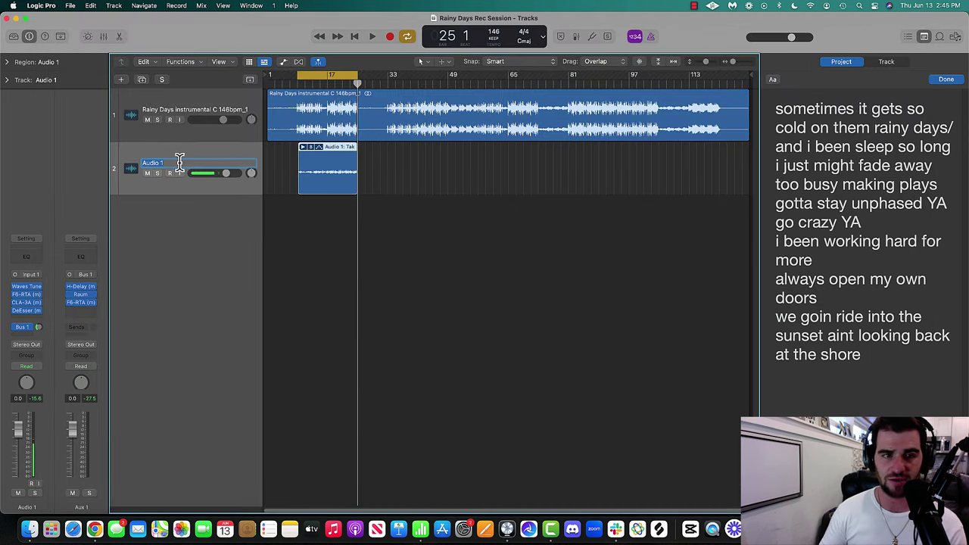
pyautogui.write('Chorus Lead')
pyautogui.press('Return')
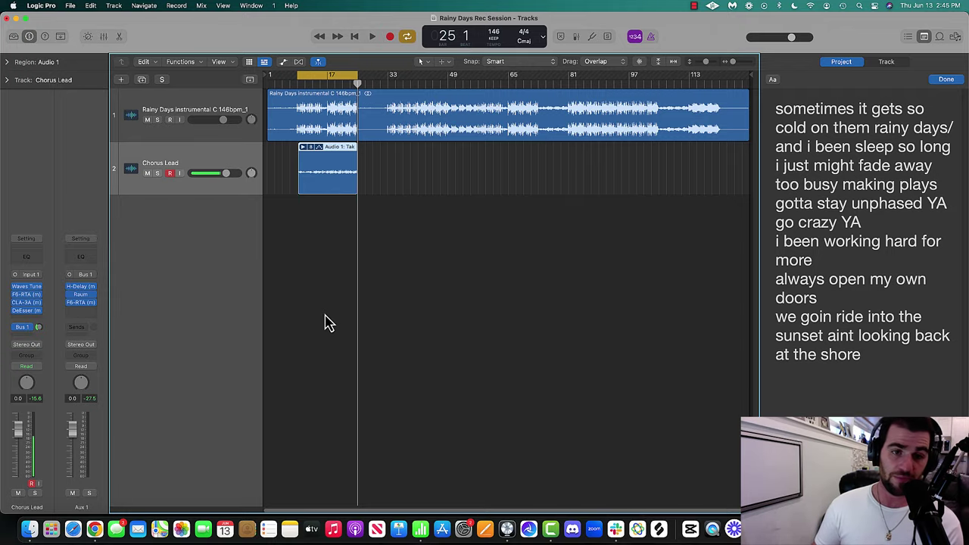
# Check the BUS section of the cheat sheet in Chrome, and return to Logic Pro to bypass Chorus Lead's Bus 1 send.
pyautogui.hotkey('ctrl', 'Up')
pyautogui.click(287, 392)
pyautogui.scroll(2, 269, 282)
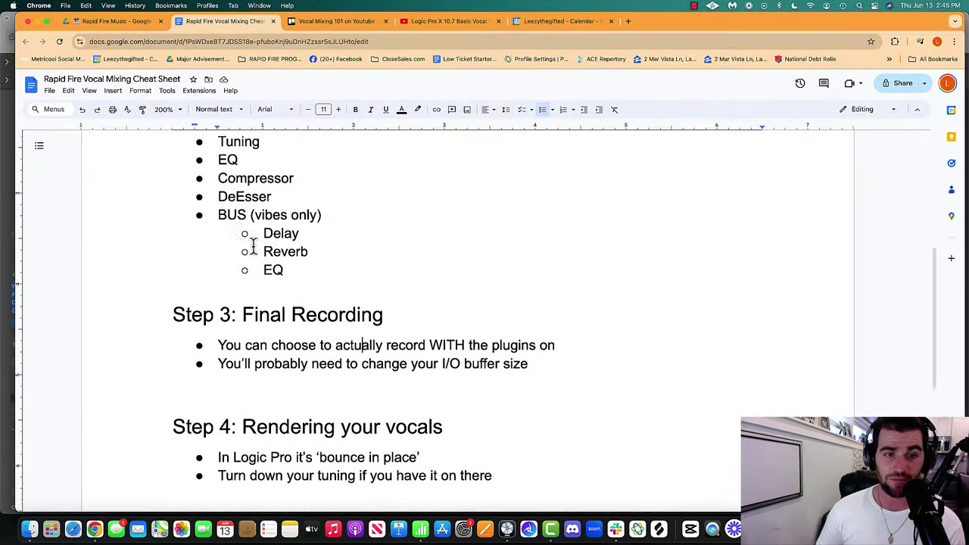
pyautogui.moveTo(215, 219); pyautogui.dragTo(289, 275)
pyautogui.click(292, 281)
pyautogui.hotkey('ctrl', 'Up')
pyautogui.click(431, 289)
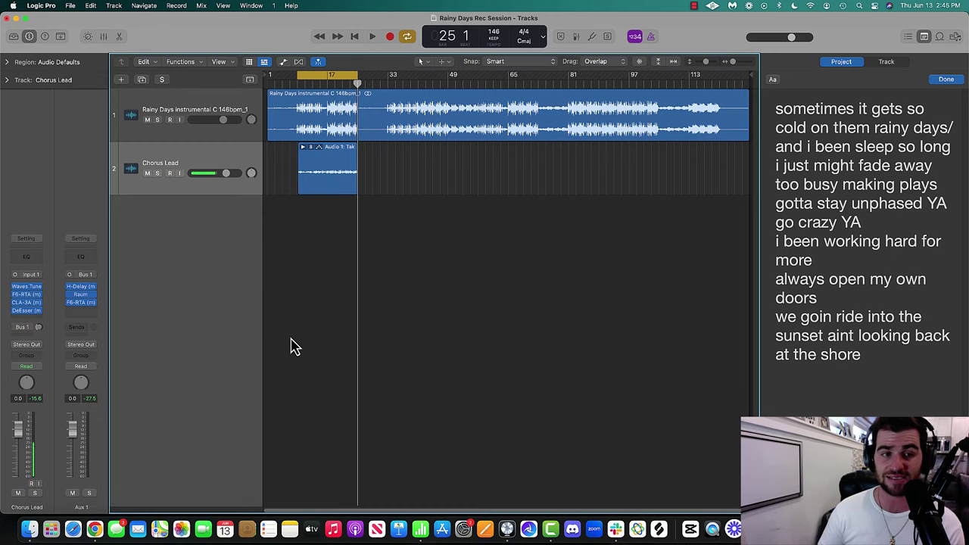
# Switch to the cheat sheet in Chrome and review Step 4: Rendering your vocals.
pyautogui.hotkey('ctrl', 'Up')
pyautogui.click(254, 365)
pyautogui.scroll(-2, 168, 320)
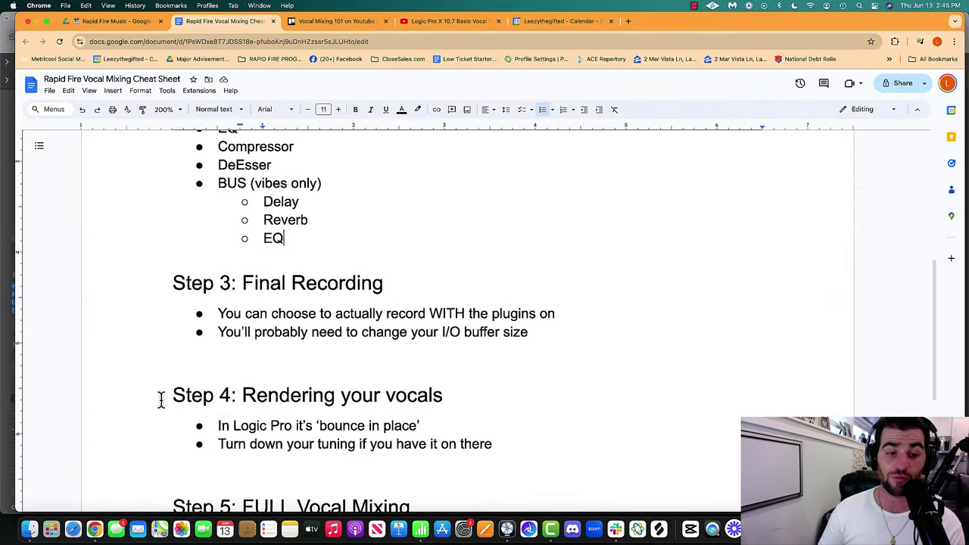
pyautogui.moveTo(160, 397); pyautogui.dragTo(526, 449)
pyautogui.click(218, 426)
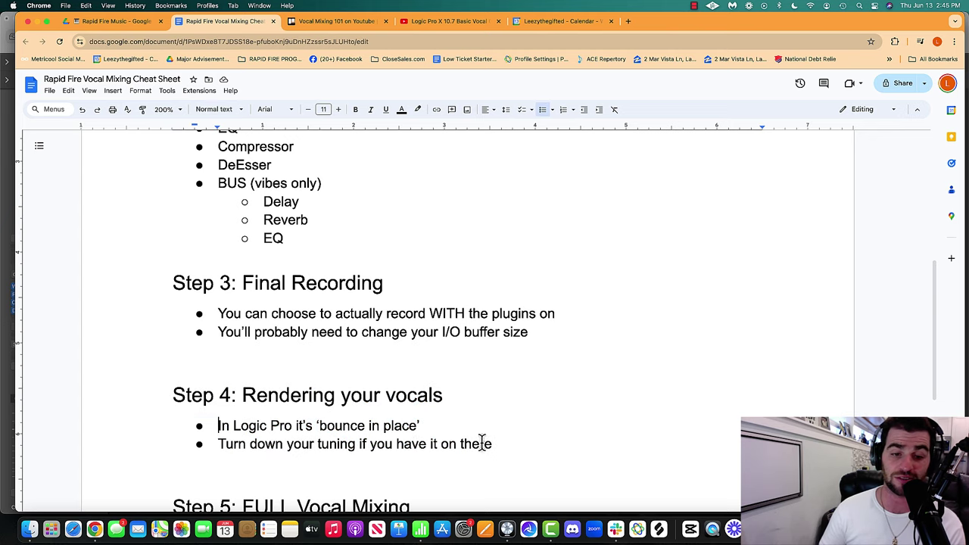
# Return to Logic Pro, bypass all four inserts on Chorus Lead, and solo the track with the playhead at bar 9.
pyautogui.hotkey('ctrl', 'Up')
pyautogui.click(716, 292)
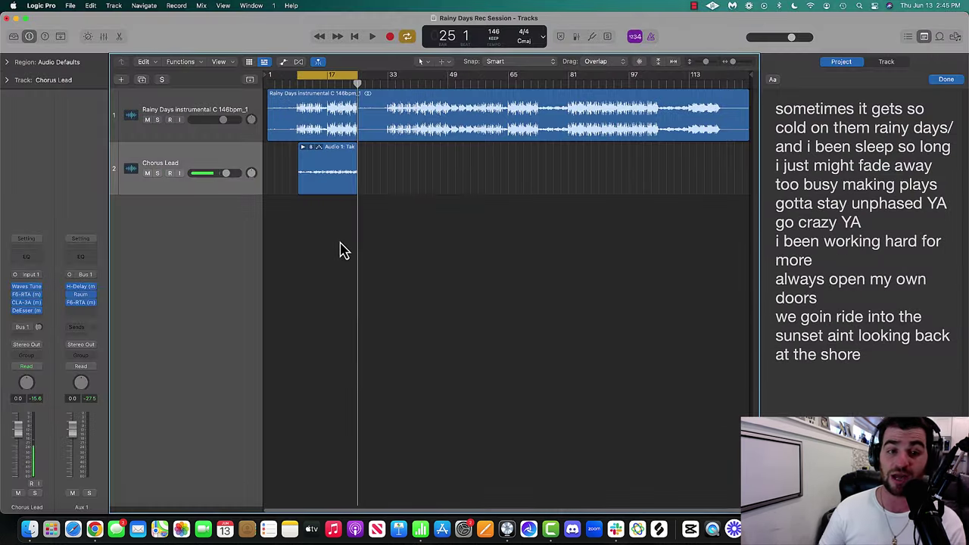
pyautogui.click(302, 178)
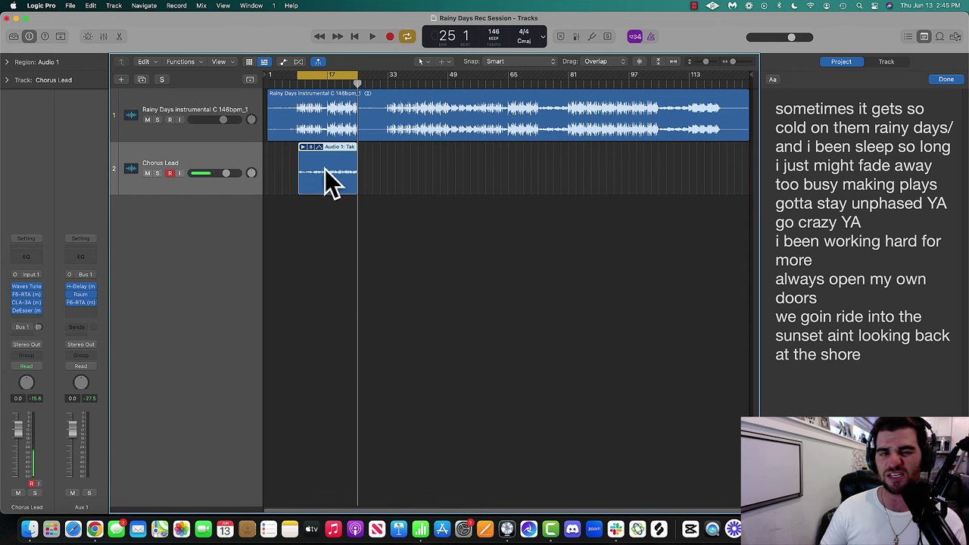
pyautogui.click(297, 80)
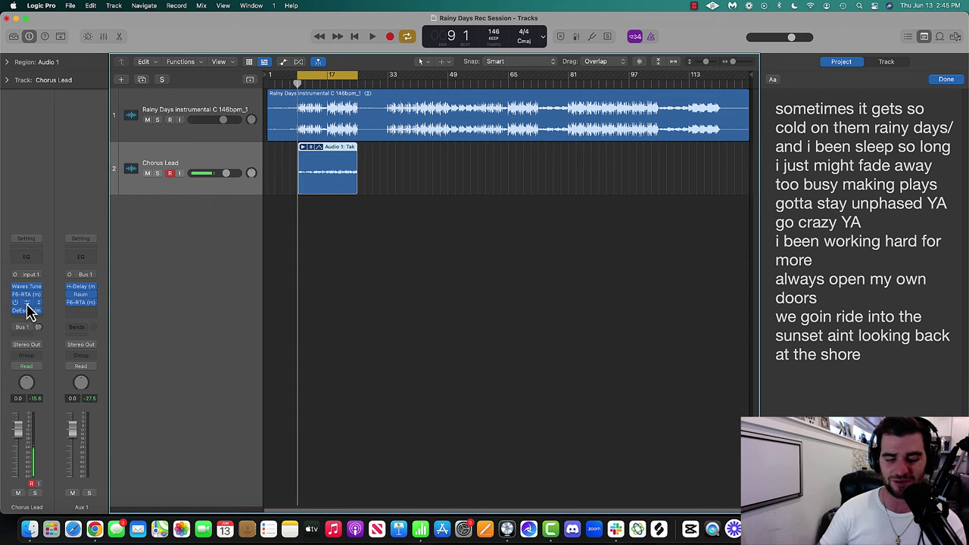
pyautogui.moveTo(15, 287); pyautogui.dragTo(14, 306)
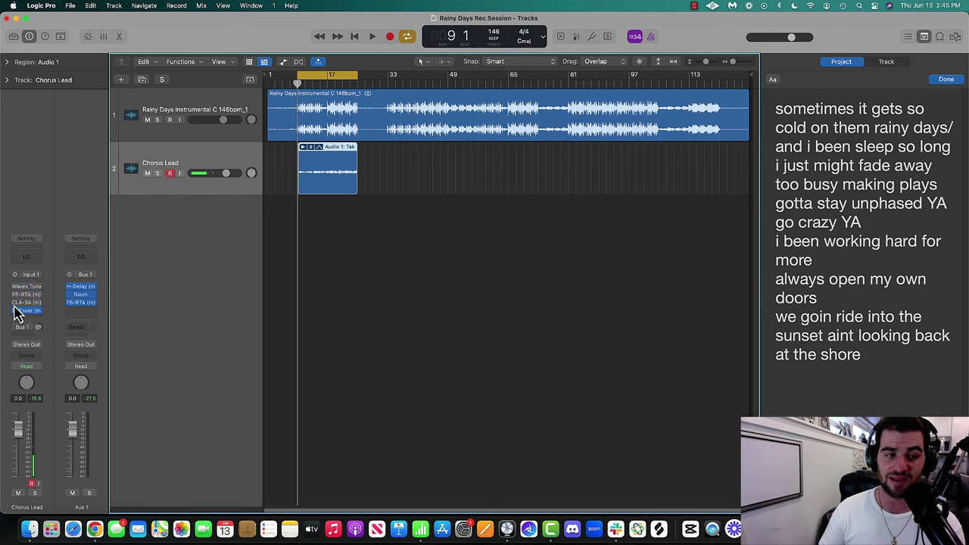
pyautogui.click(17, 310)
pyautogui.hotkey('ctrl', 's')
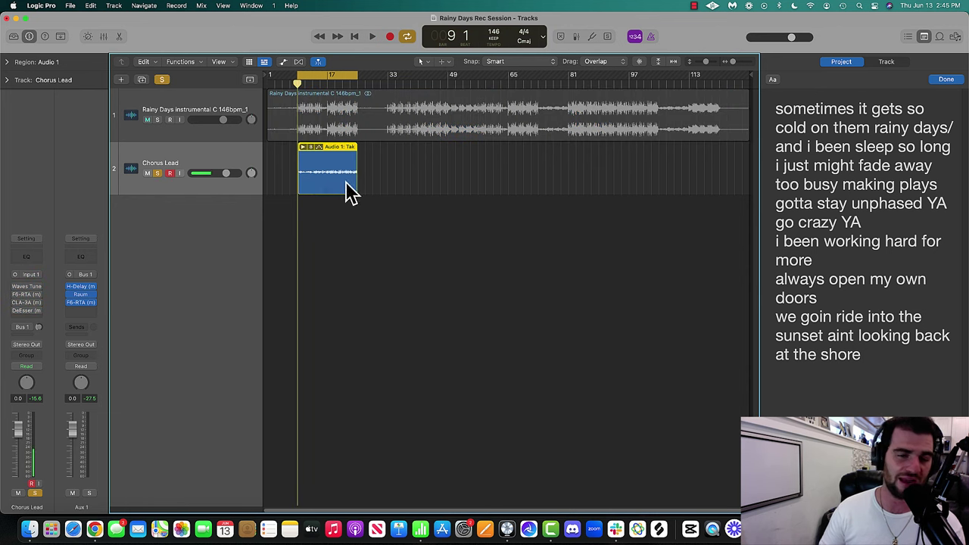
# Play a short passage of the unprocessed Chorus Lead vocal and re-enable its four inserts.
pyautogui.press('space')
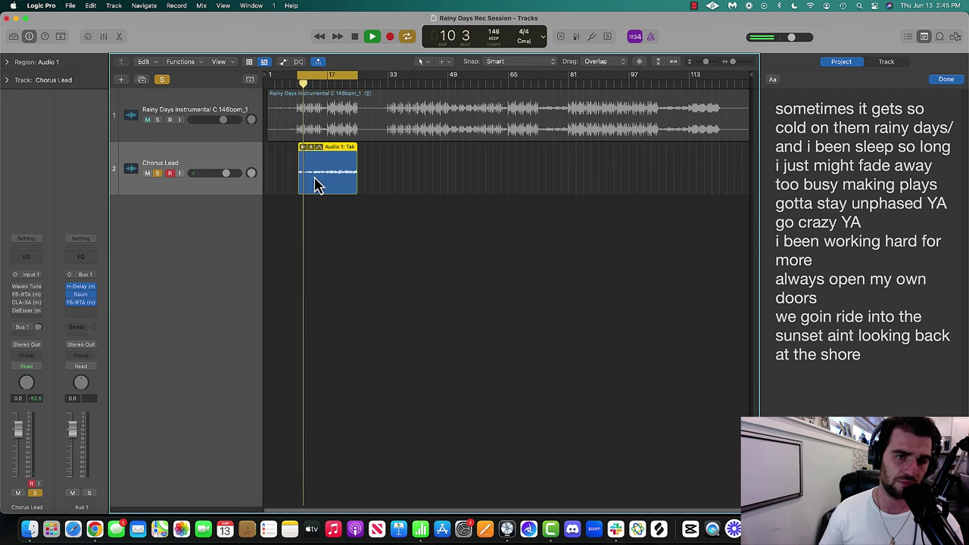
pyautogui.press('space')
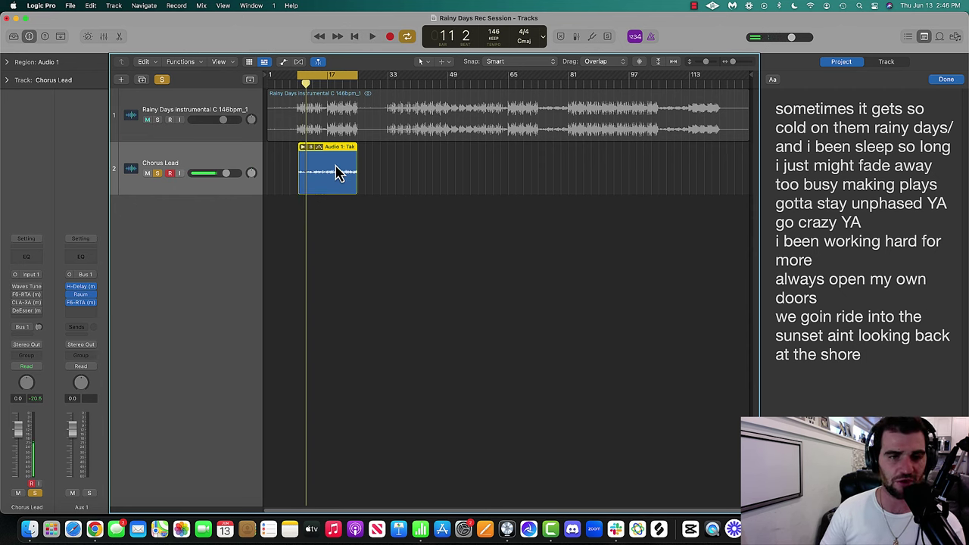
pyautogui.moveTo(16, 288); pyautogui.dragTo(14, 322)
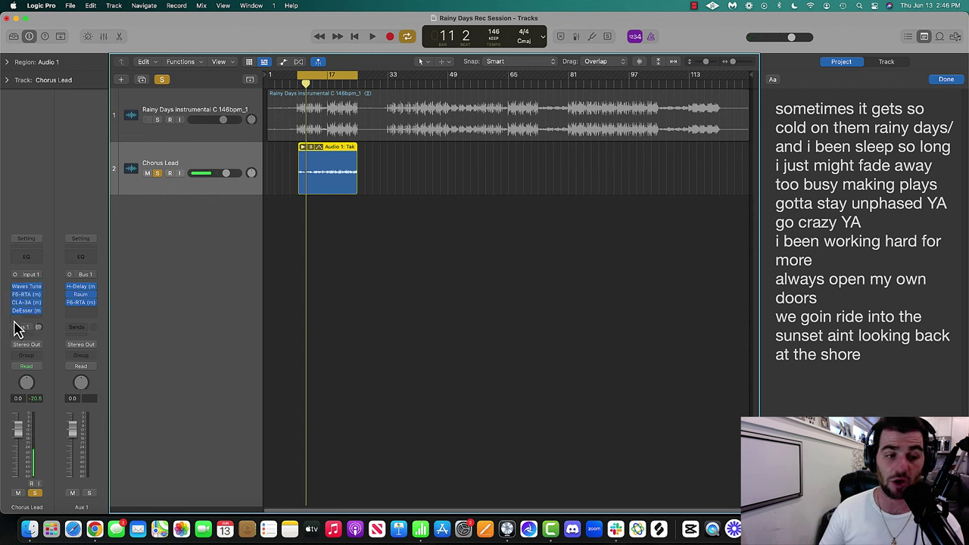
# Play a short passage of the processed Chorus Lead vocal in solo and turn the solo off.
pyautogui.press('space')
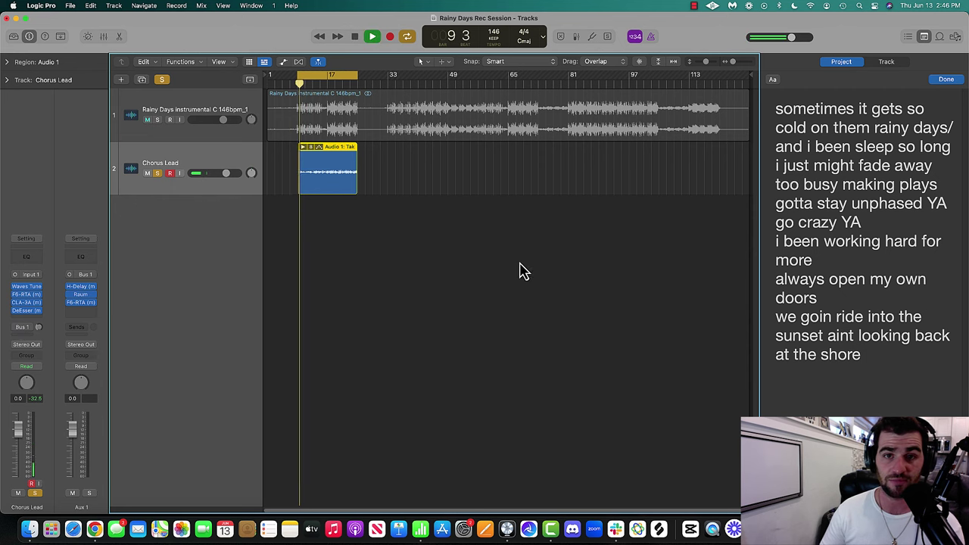
pyautogui.hotkey('alt', 'r')
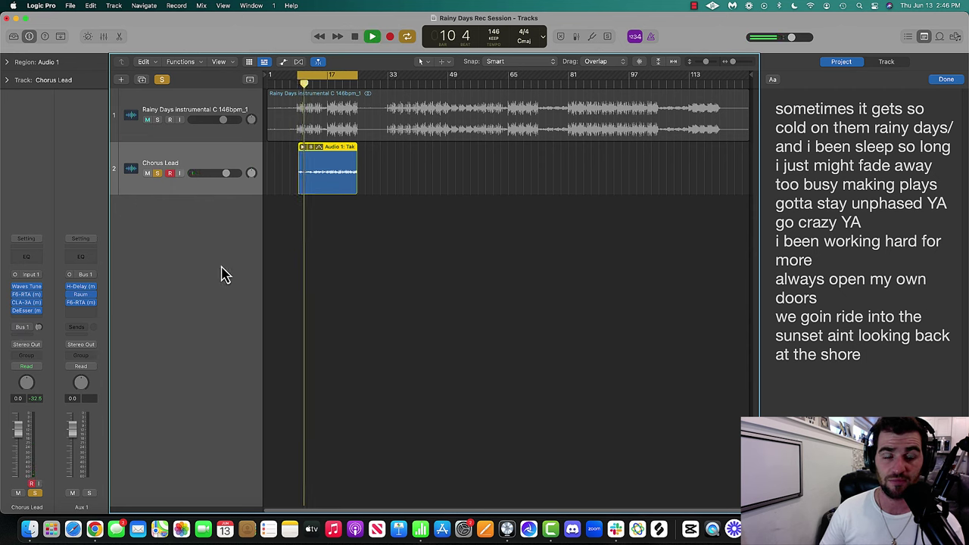
pyautogui.press('space')
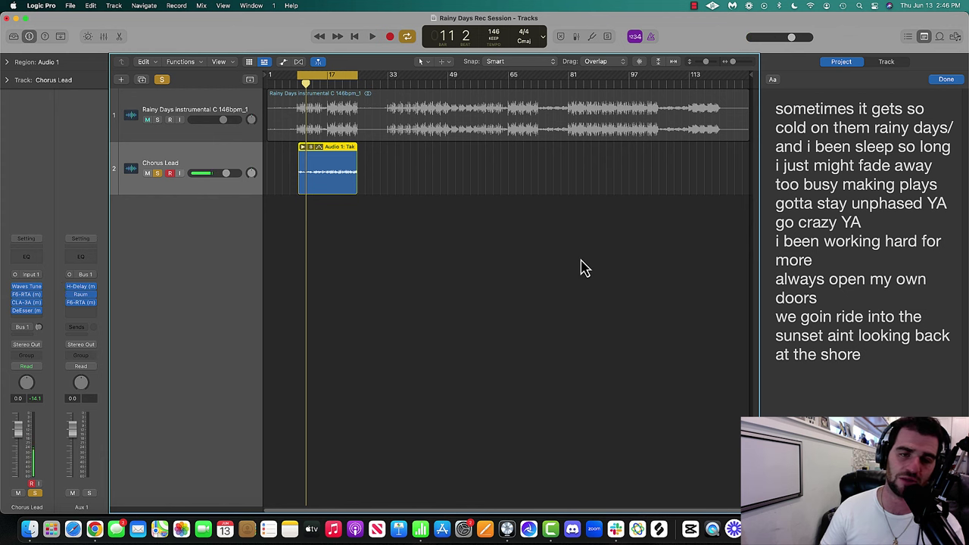
pyautogui.click(161, 79)
pyautogui.click(220, 134)
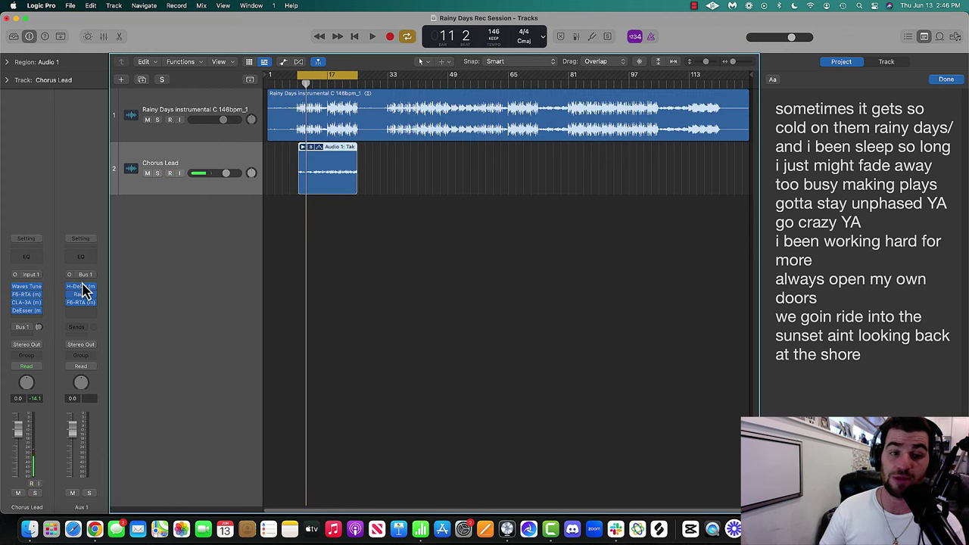
# Open Waves Tune Real-Time on Chorus Lead and set Speed to about 16.3 ms and Note Transition to about 28.6 ms.
pyautogui.click(29, 287)
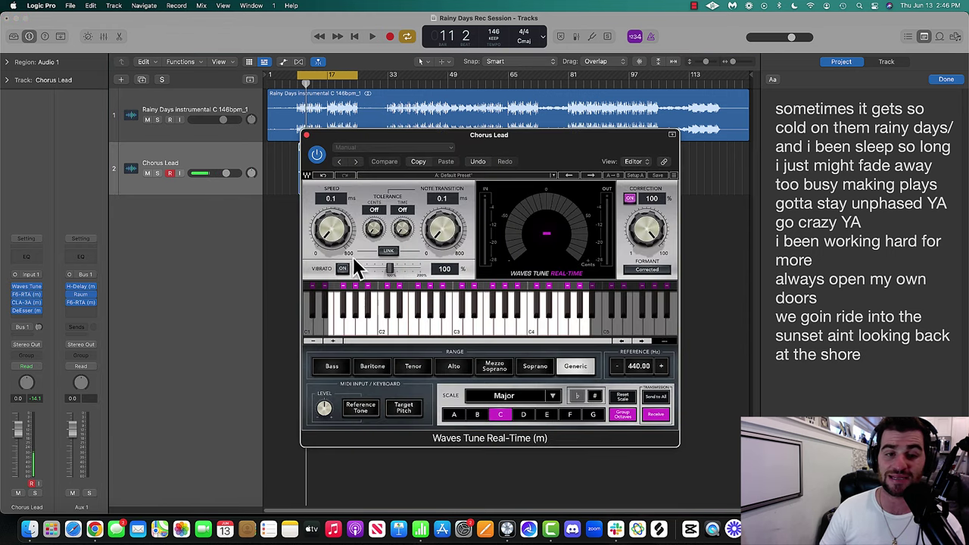
pyautogui.moveTo(338, 240); pyautogui.dragTo(335, 231)
pyautogui.moveTo(436, 239); pyautogui.dragTo(430, 219)
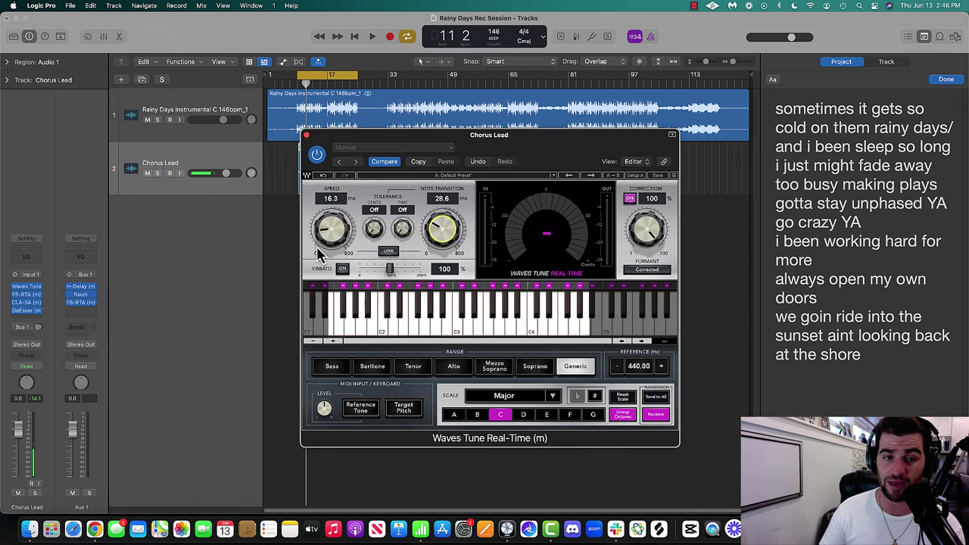
# Solo Chorus Lead and, during playback, adjust the tuning to Speed 14.6 ms and Note Transition 28.4 ms.
pyautogui.press('space')
pyautogui.press('s')
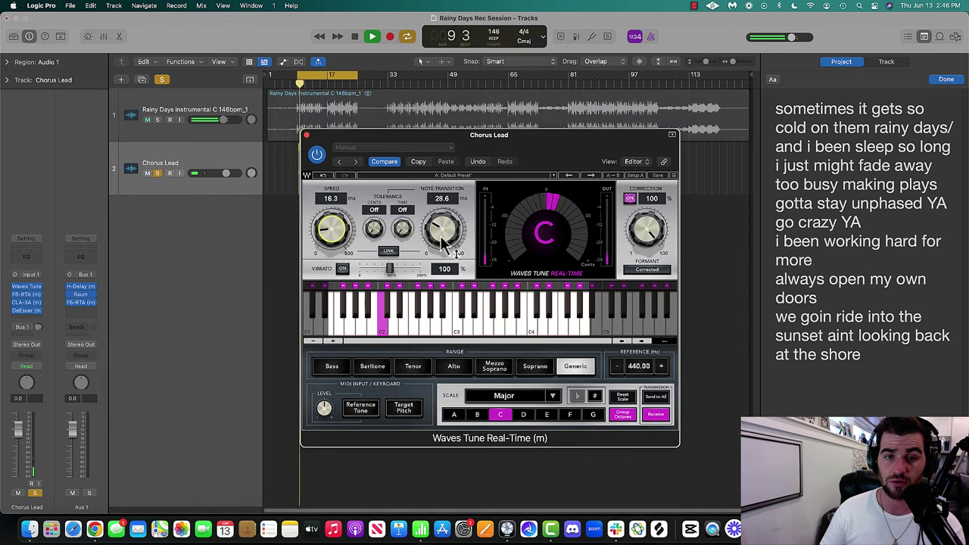
pyautogui.moveTo(333, 239); pyautogui.dragTo(333, 235)
pyautogui.moveTo(442, 240); pyautogui.dragTo(442, 236)
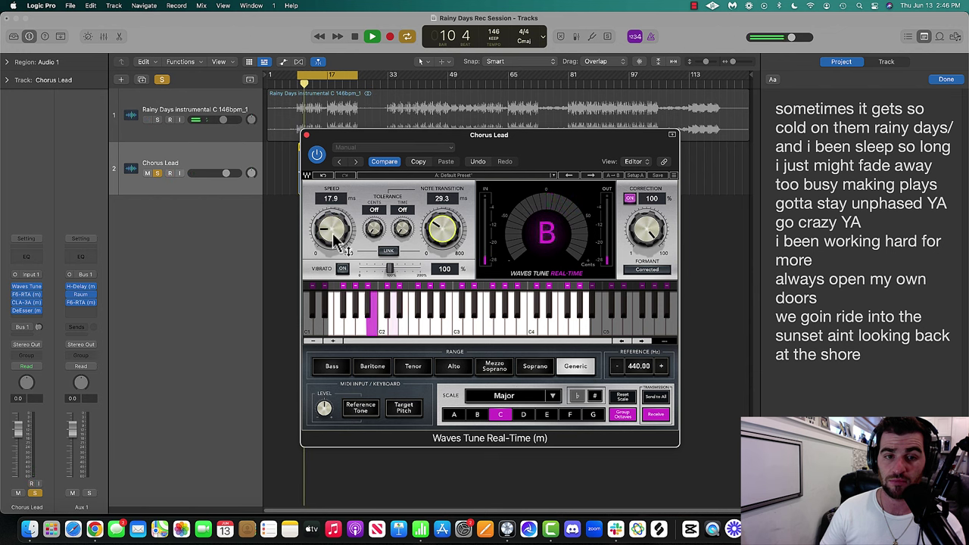
pyautogui.moveTo(333, 235); pyautogui.dragTo(335, 240)
pyautogui.moveTo(442, 230); pyautogui.dragTo(442, 234)
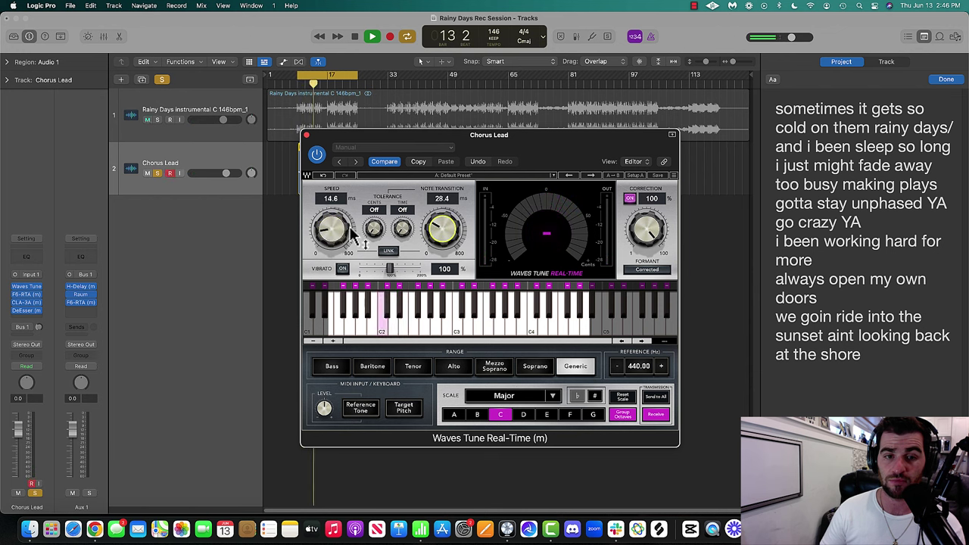
# Fine-tune Speed to 12.6 ms and Note Transition to 26.6 ms by ear, and close the plug-in with playback stopped and Chorus Lead unsoloed.
pyautogui.moveTo(333, 229); pyautogui.dragTo(333, 232)
pyautogui.moveTo(439, 229); pyautogui.dragTo(439, 233)
pyautogui.moveTo(335, 231); pyautogui.dragTo(336, 236)
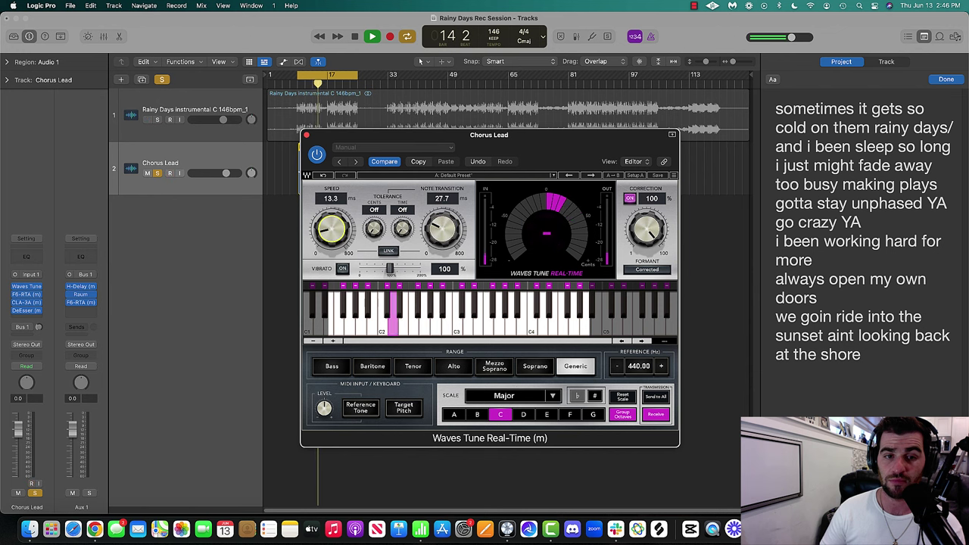
pyautogui.moveTo(439, 227); pyautogui.dragTo(439, 232)
pyautogui.moveTo(337, 227); pyautogui.dragTo(336, 232)
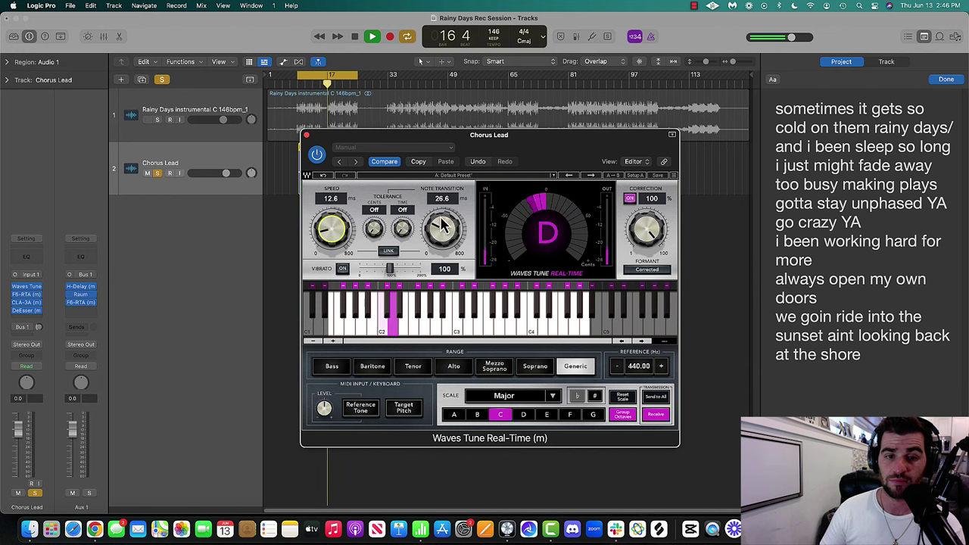
pyautogui.press('space')
pyautogui.click(306, 134)
pyautogui.press('s')
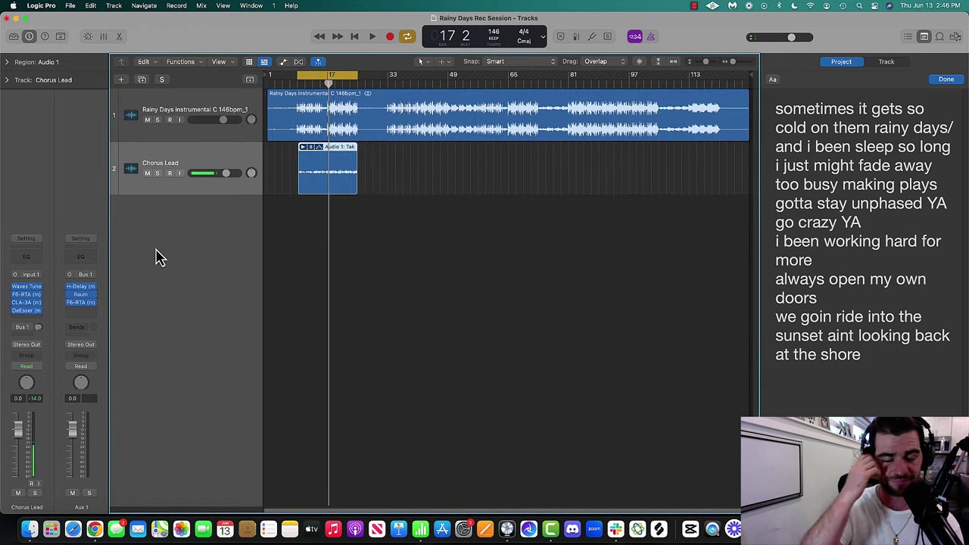
# Select the Chorus Lead take folder and open the Bounce In Place settings for it.
pyautogui.click(383, 245)
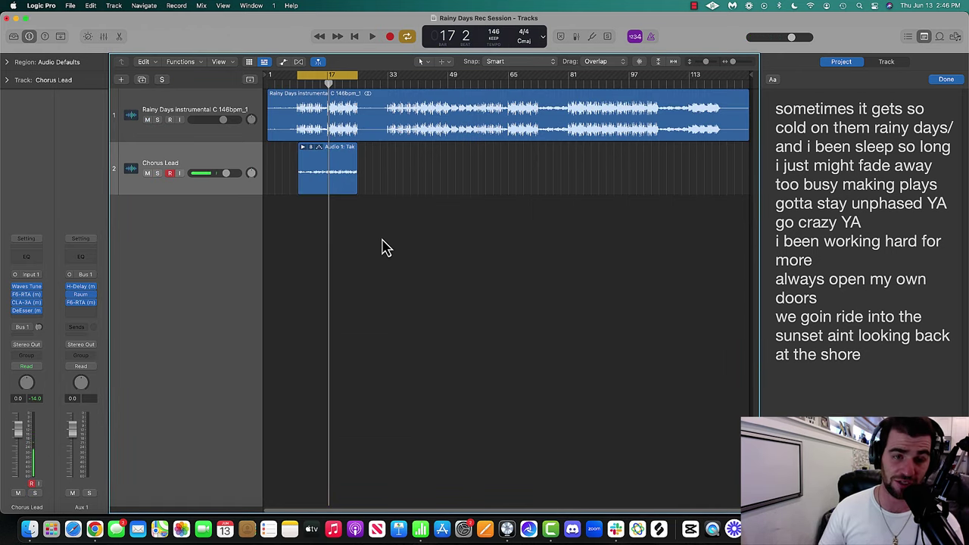
pyautogui.click(325, 173)
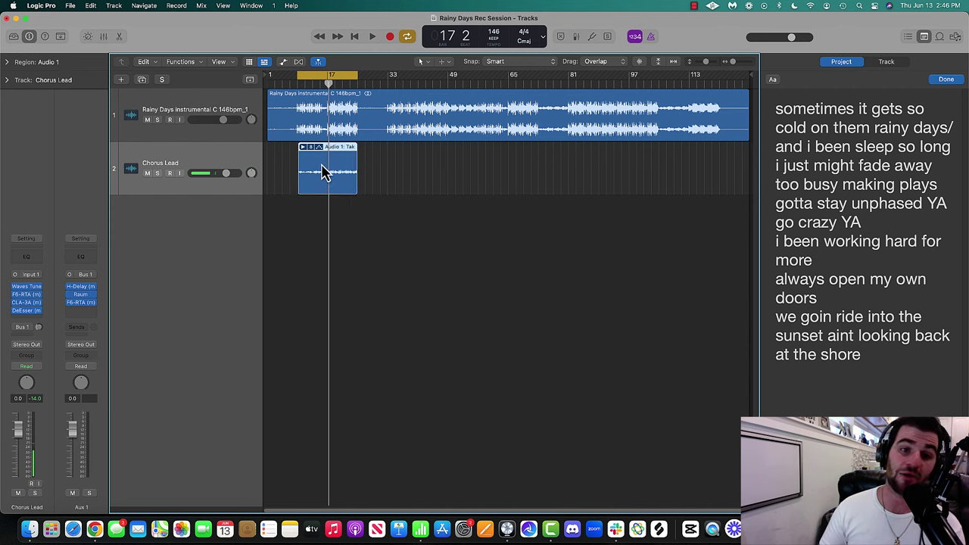
pyautogui.rightClick(323, 166)
pyautogui.click(316, 188)
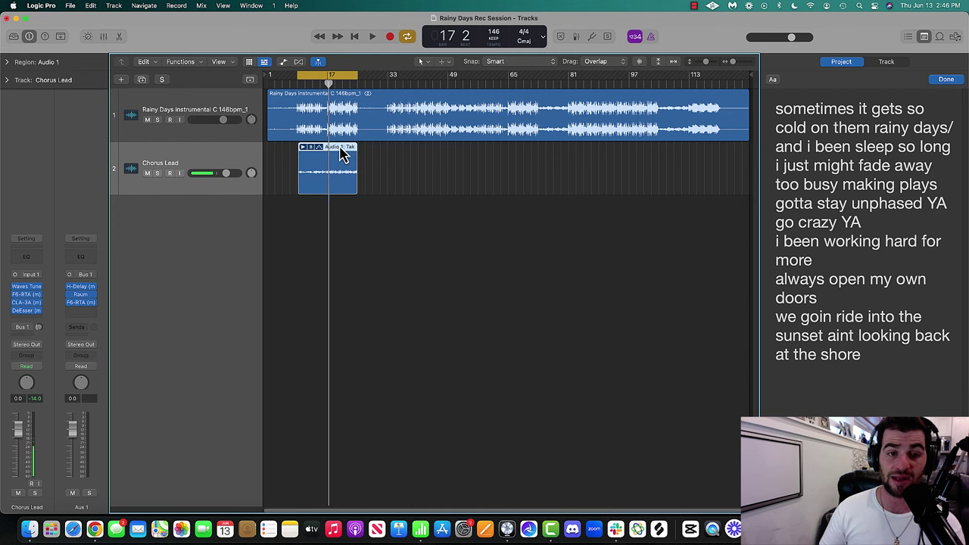
pyautogui.rightClick(340, 175)
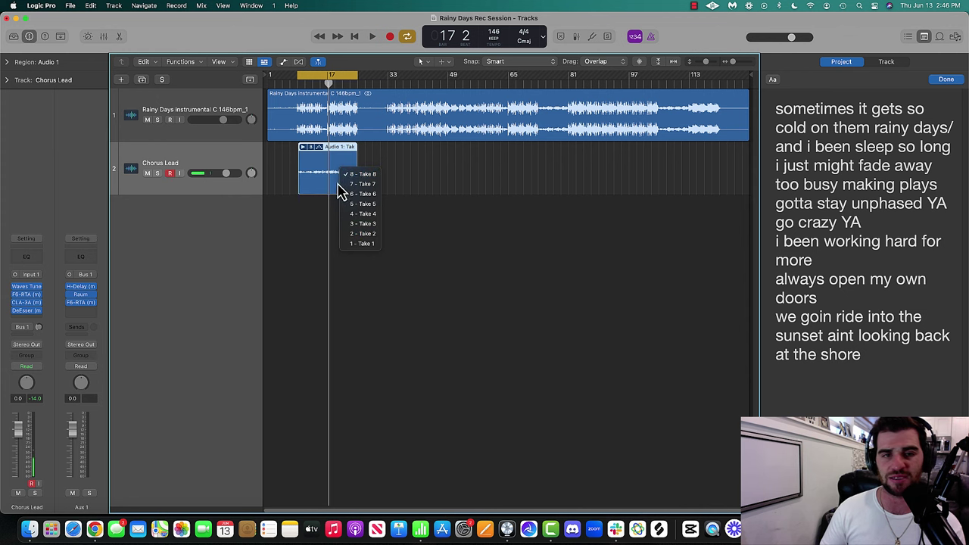
pyautogui.click(346, 152)
pyautogui.rightClick(339, 155)
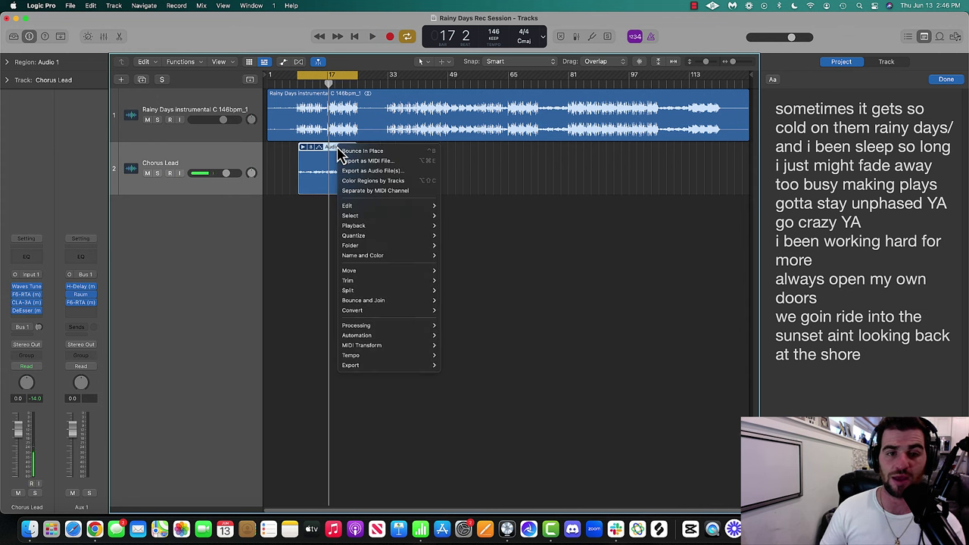
pyautogui.click(365, 154)
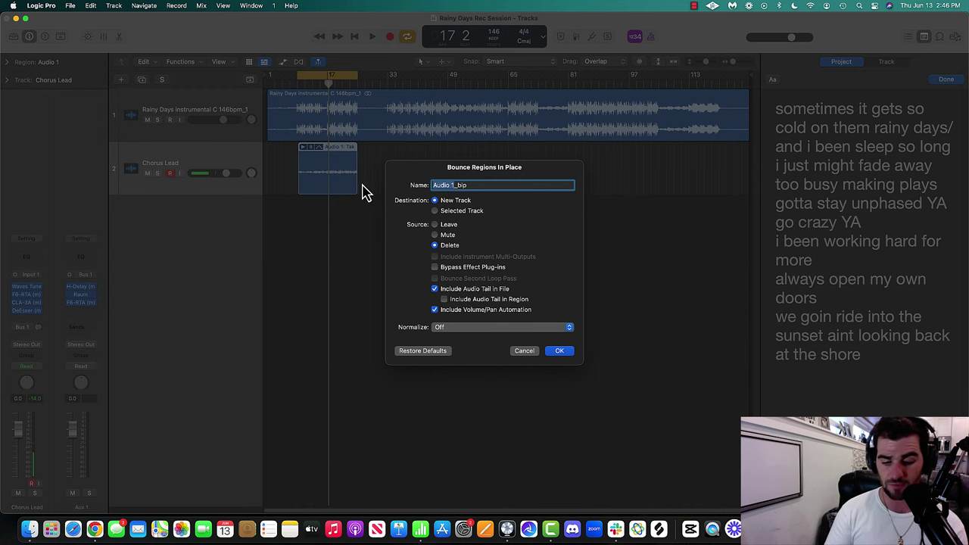
# Bounce the take folder to a new track named Chorus Lead_bip, leaving the source in place with Normalize off.
pyautogui.write('Chorus L')
pyautogui.write('ead')
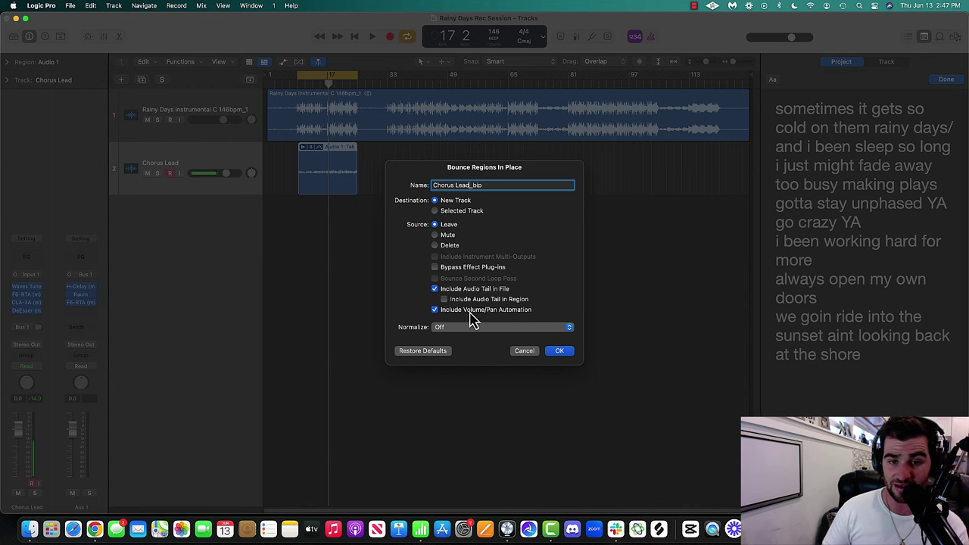
pyautogui.click(444, 327)
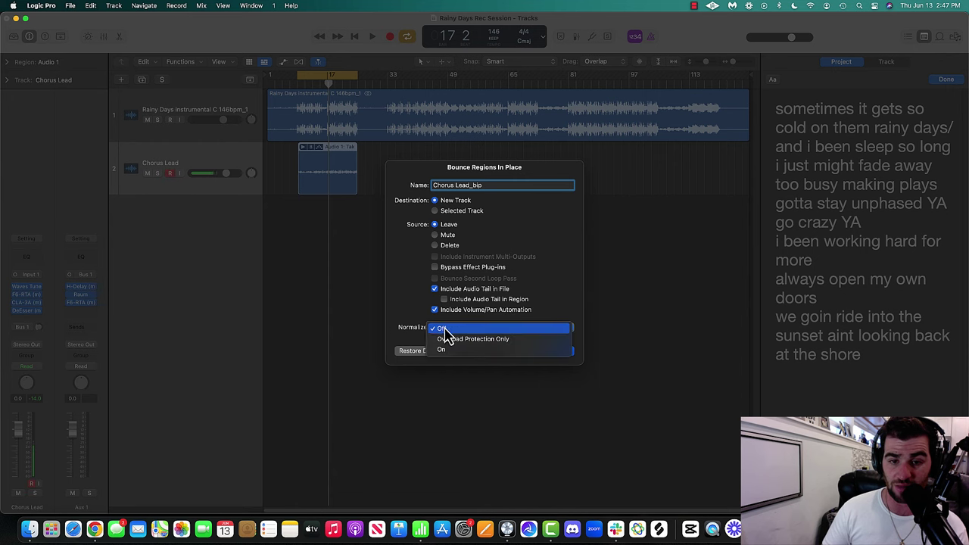
pyautogui.click(444, 330)
pyautogui.click(566, 350)
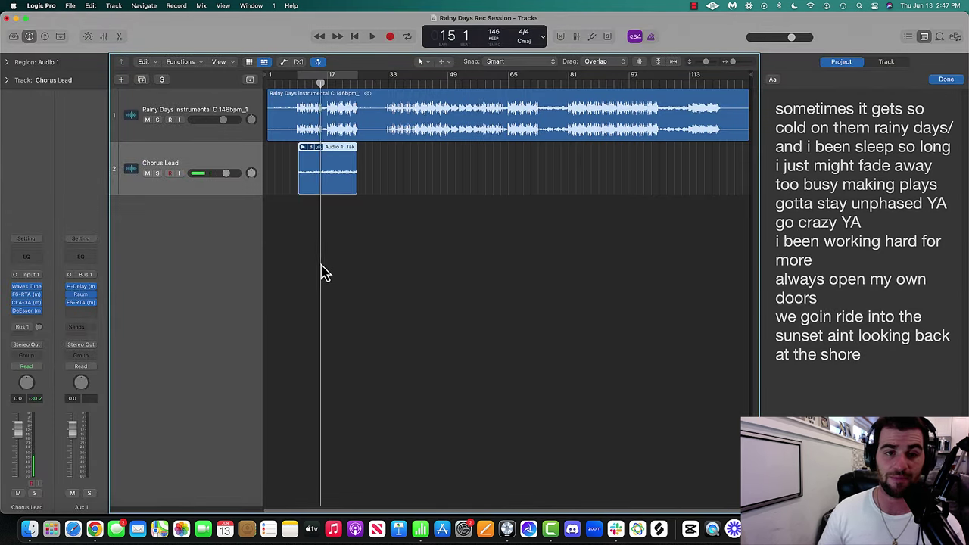
# Mute the original Chorus Lead track and compare its channel strip inserts with those of Chorus Lead_bip.
pyautogui.click(147, 173)
pyautogui.click(218, 216)
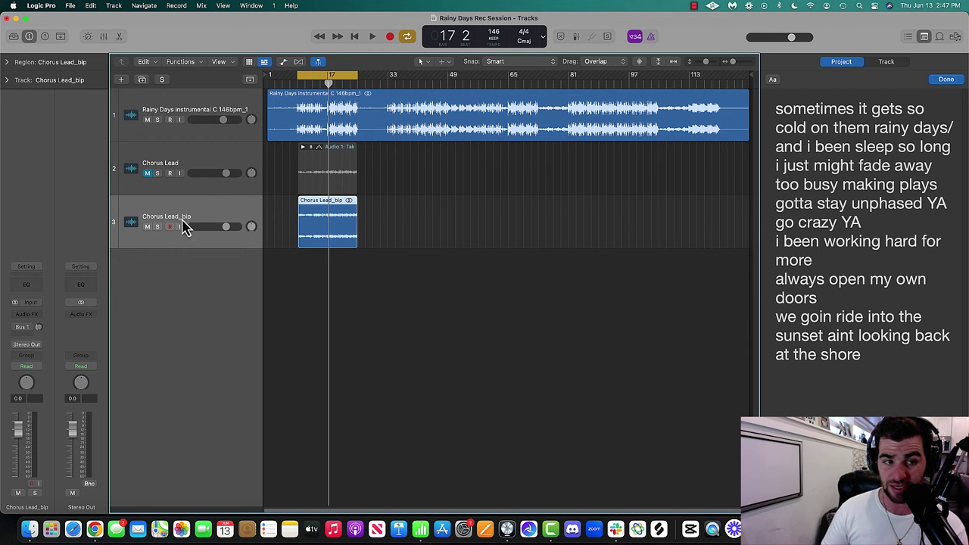
pyautogui.click(164, 167)
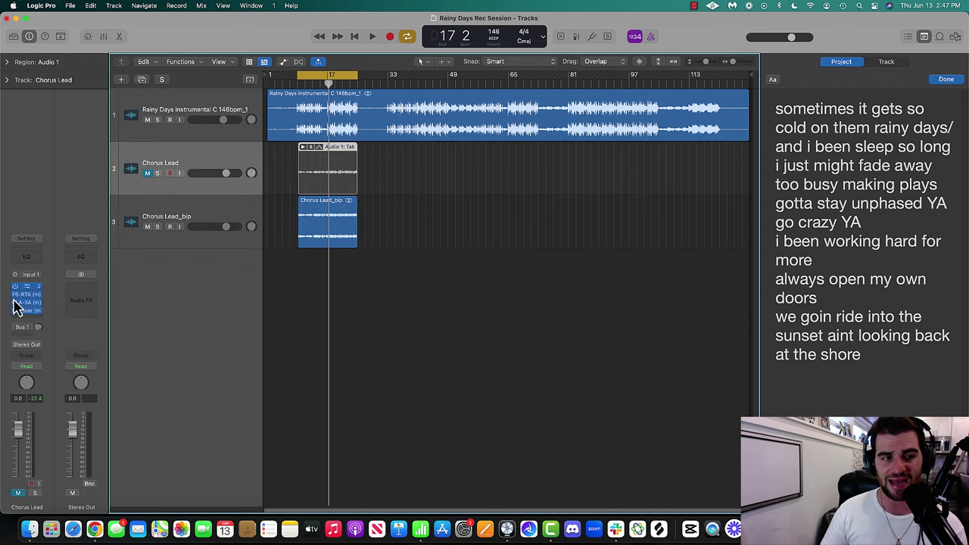
pyautogui.click(190, 217)
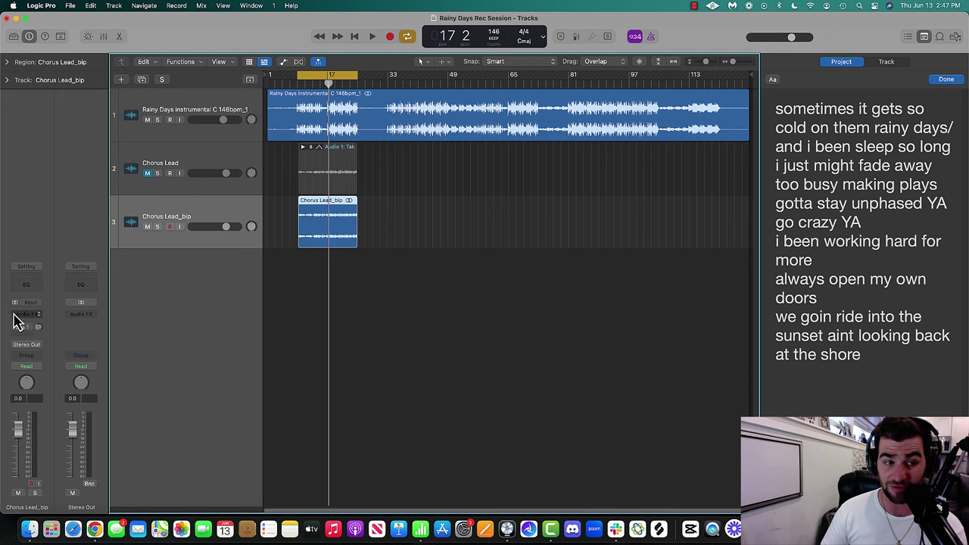
# Solo Chorus Lead_bip, play a short passage of the bounced vocal from bar 9, and unsolo the track.
pyautogui.press('s')
pyautogui.press('space')
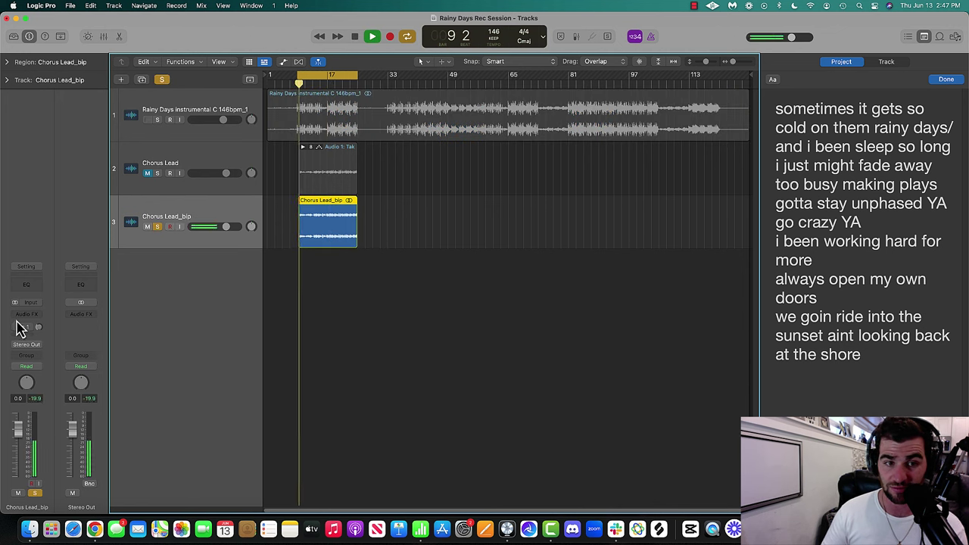
pyautogui.press('space')
pyautogui.click(157, 228)
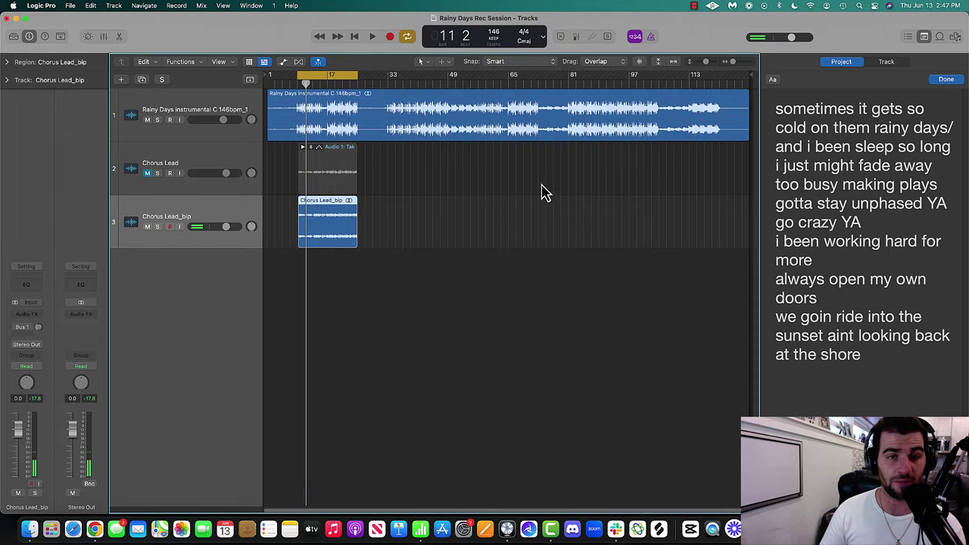
# Switch to the cheat sheet in Chrome and review the plug-in chain listed under Step 5: FULL Vocal Mixing.
pyautogui.hotkey('ctrl', 'Up')
pyautogui.click(199, 382)
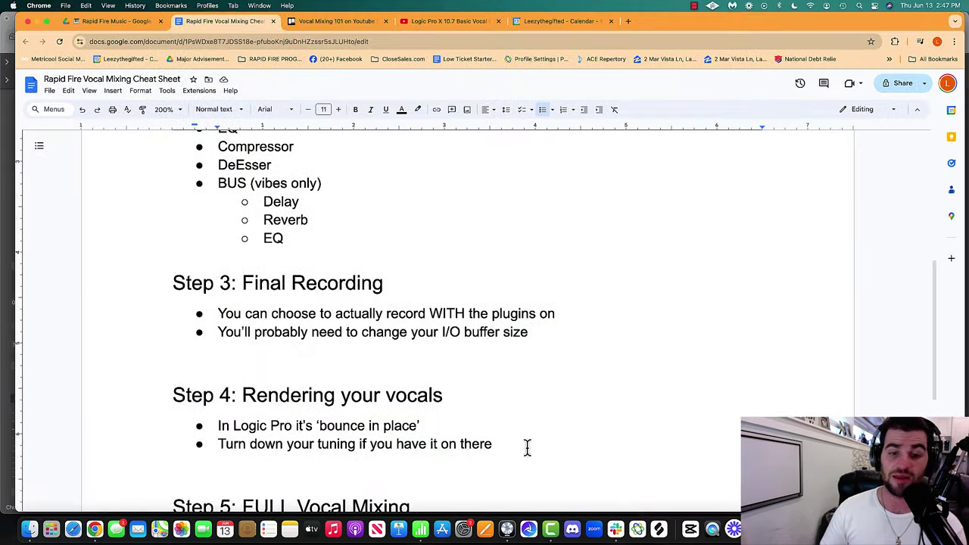
pyautogui.scroll(-3, 444, 393)
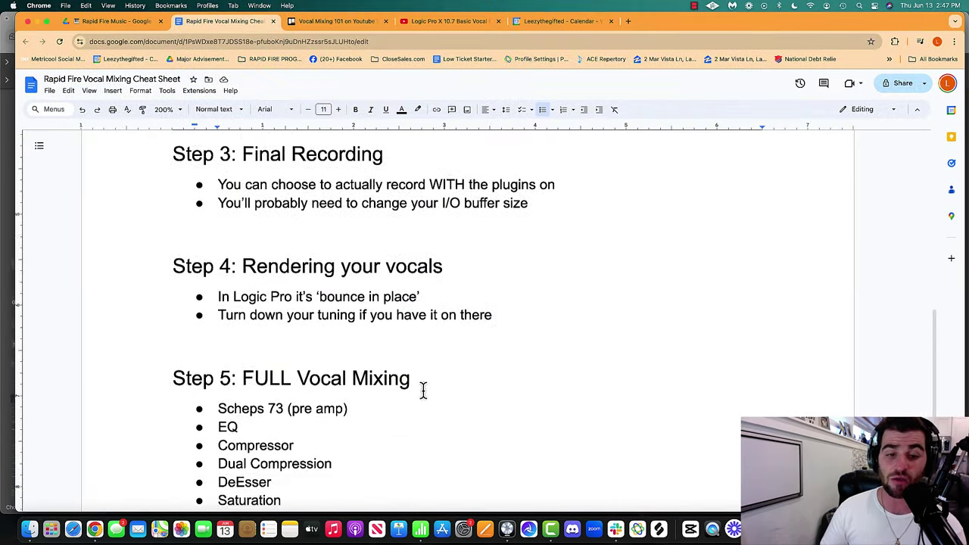
pyautogui.scroll(-3, 423, 390)
pyautogui.rightClick(240, 267)
pyautogui.moveTo(154, 242); pyautogui.dragTo(295, 417)
pyautogui.click(120, 355)
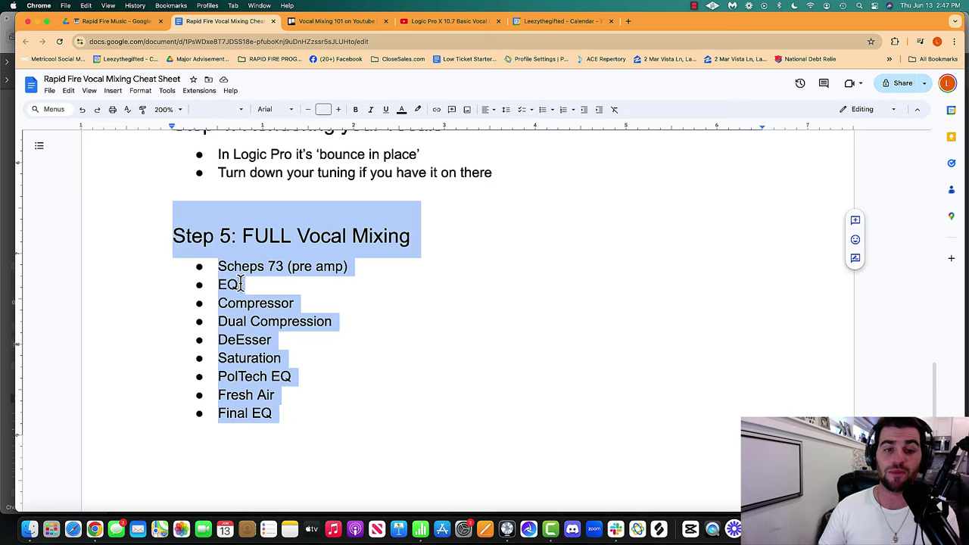
# Switch to Logic Pro and insert the stereo Waves Tune Real-Time plug-in on the Chorus Lead_bip track.
pyautogui.hotkey('ctrl', 'Up')
pyautogui.click(530, 303)
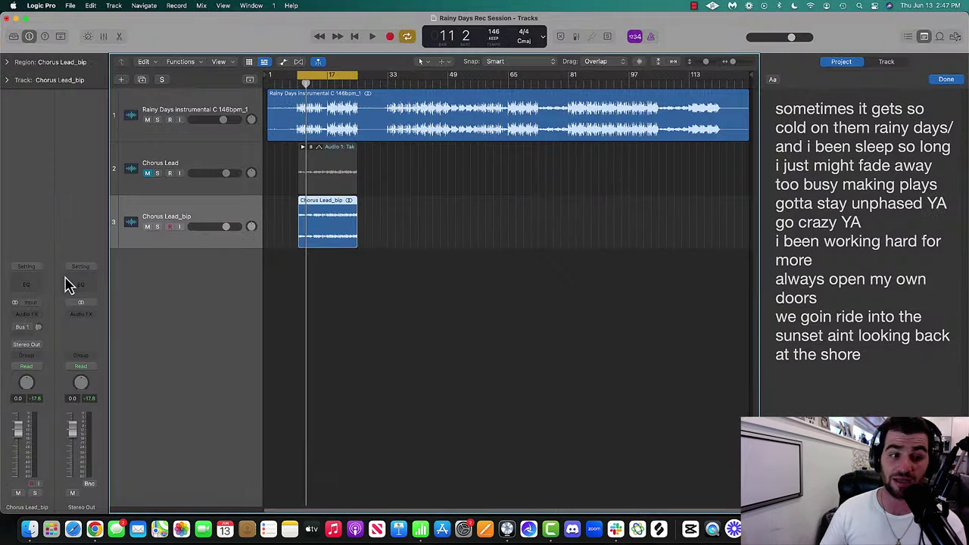
pyautogui.click(33, 316)
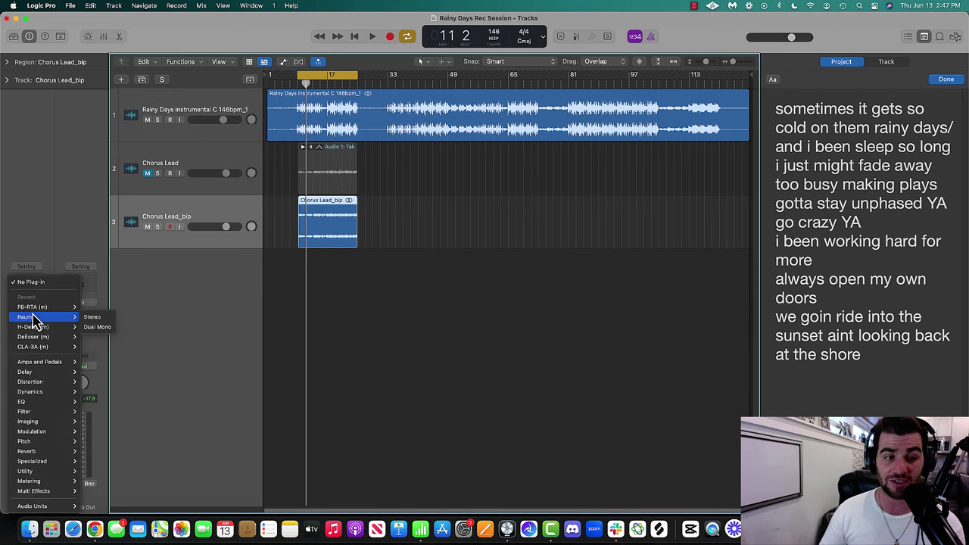
pyautogui.moveTo(82, 509)
pyautogui.moveTo(113, 506)
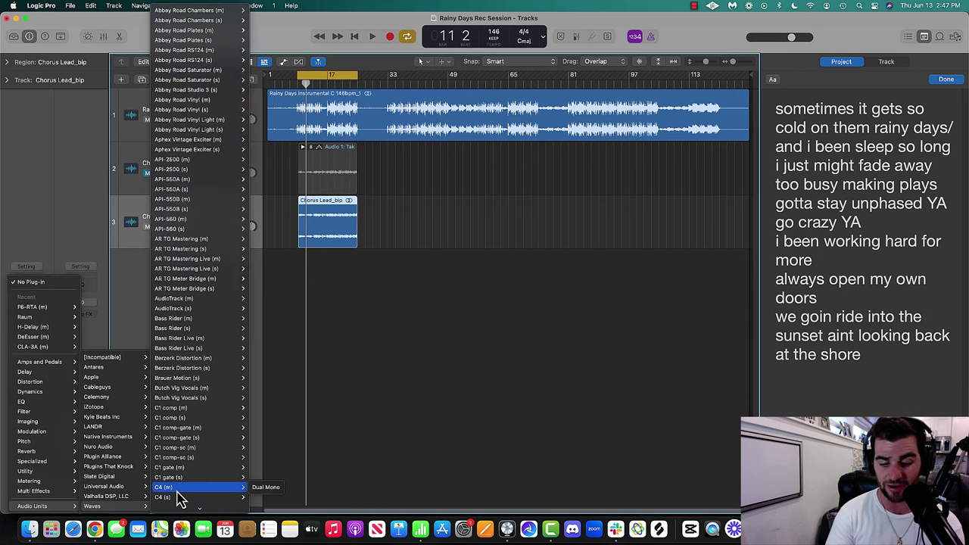
pyautogui.scroll(-15, 182, 493)
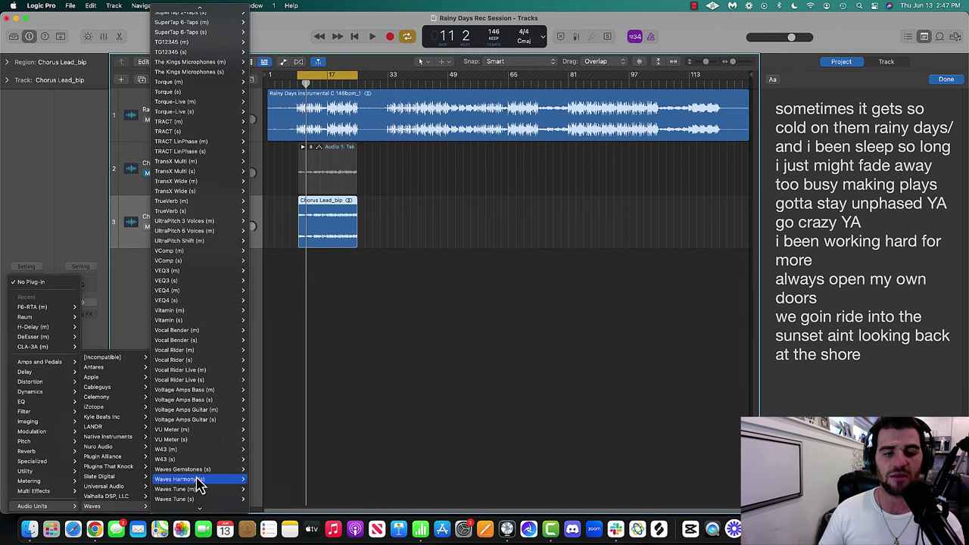
pyautogui.scroll(-3, 198, 485)
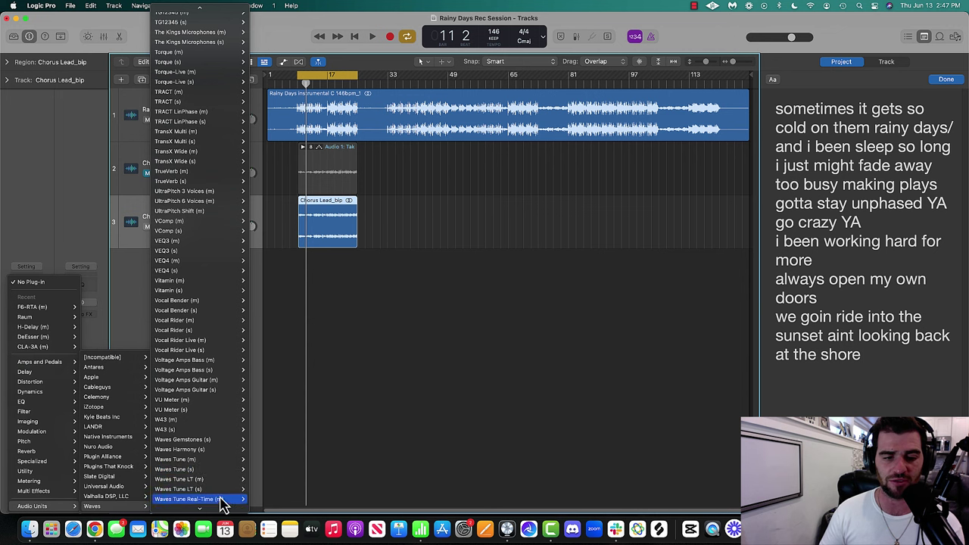
pyautogui.scroll(-2, 222, 505)
pyautogui.click(257, 488)
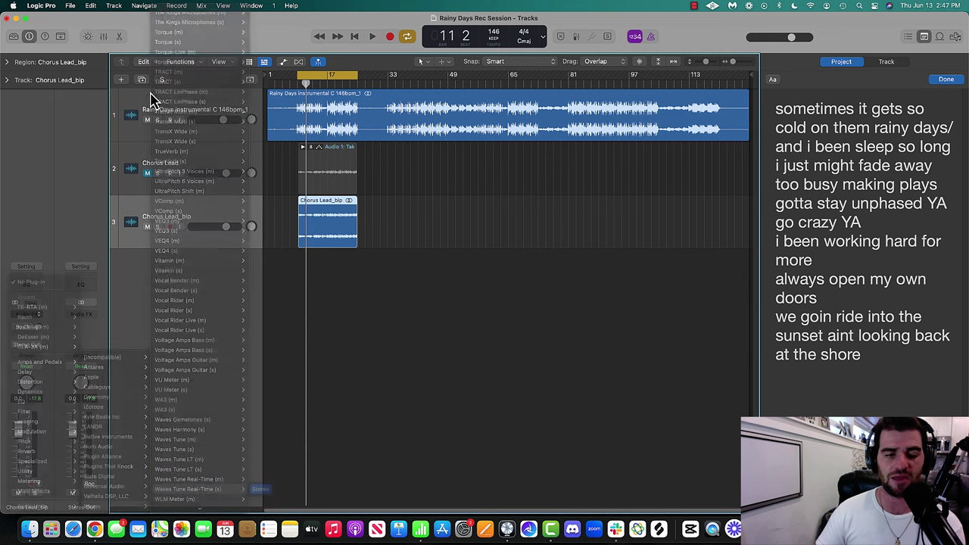
# Set the Waves Tune Real-Time scale to C Major and start playback.
pyautogui.click(508, 416)
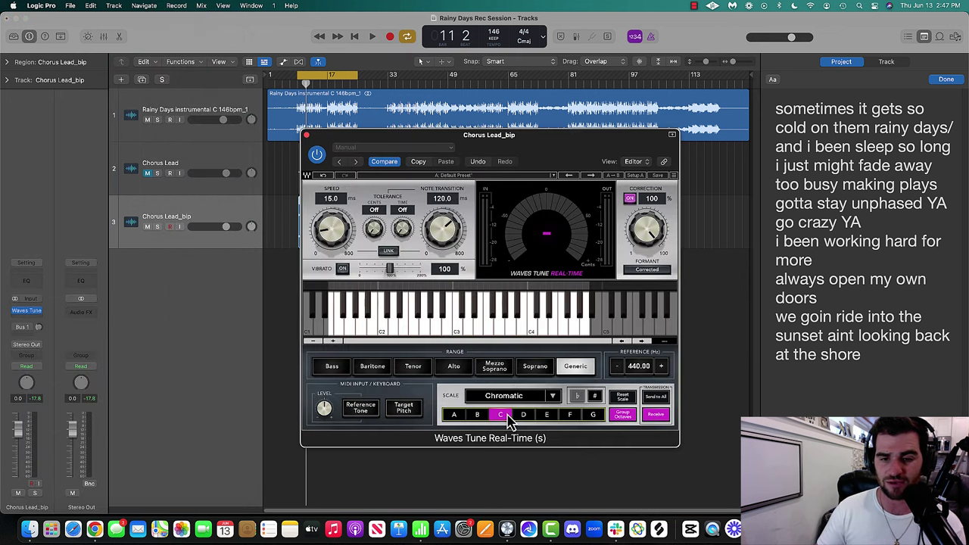
pyautogui.click(511, 398)
pyautogui.press('space')
# Lower Speed to about 12.1 ms and Note Transition to about 23.1 ms, and raise the instrumental track's volume slightly.
pyautogui.moveTo(444, 233); pyautogui.dragTo(331, 235)
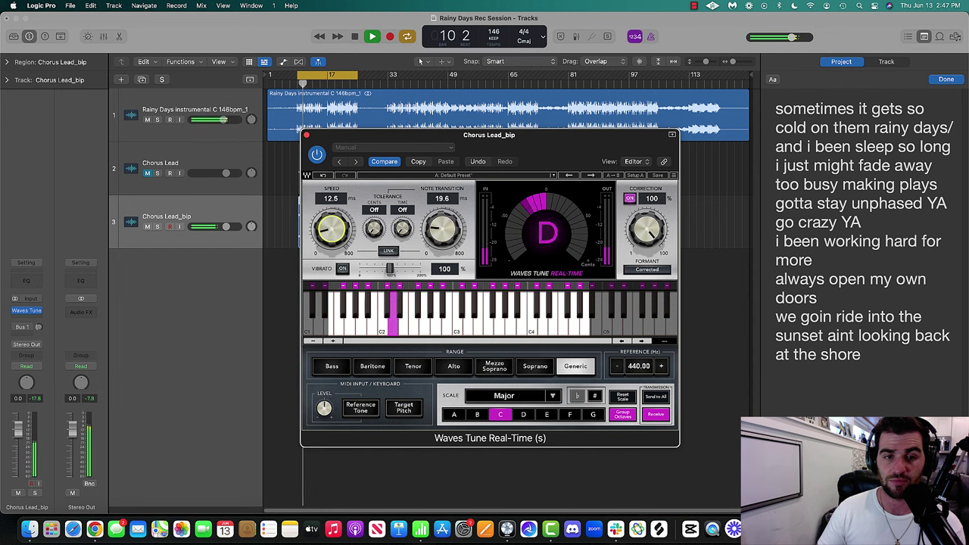
pyautogui.moveTo(442, 231); pyautogui.dragTo(441, 227)
pyautogui.moveTo(330, 229); pyautogui.dragTo(331, 231)
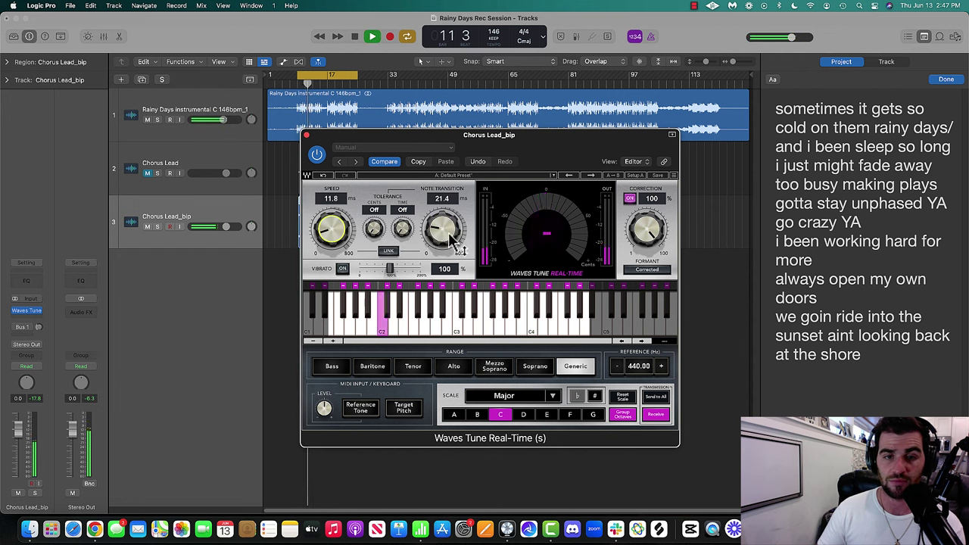
pyautogui.moveTo(441, 231); pyautogui.dragTo(441, 227)
pyautogui.moveTo(331, 232); pyautogui.dragTo(331, 228)
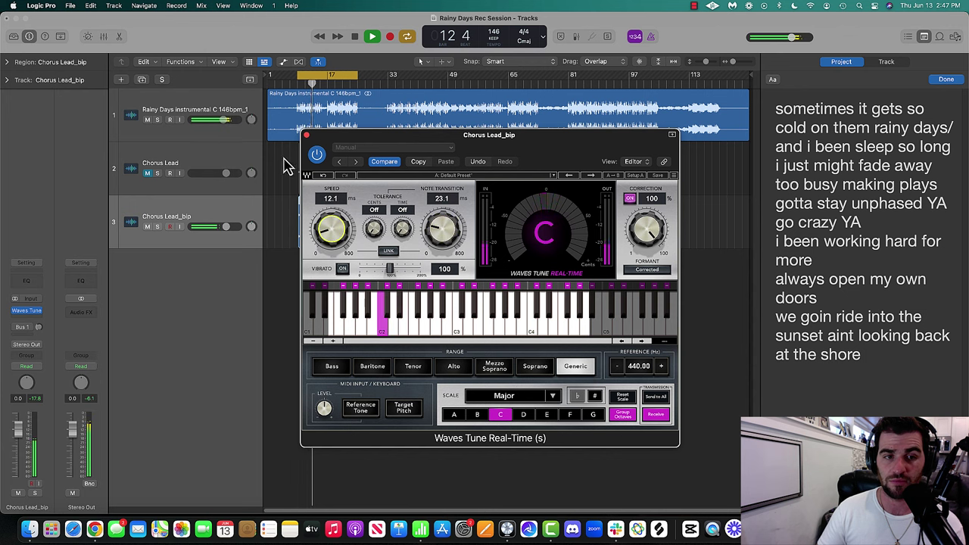
pyautogui.moveTo(223, 120); pyautogui.dragTo(225, 120)
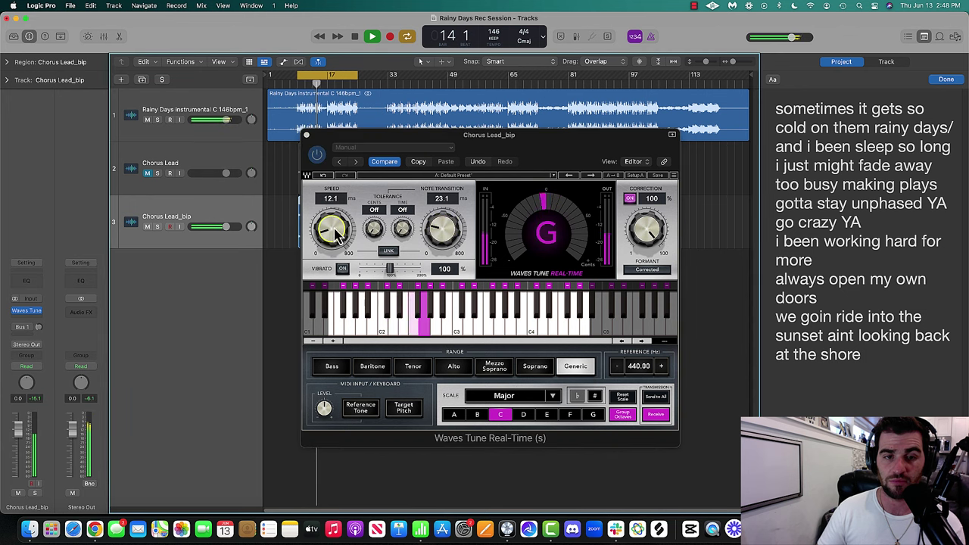
# Fine-tune Speed to about 9.9 ms and Note Transition to about 23.0 ms, closing the tuning plug-in and stopping playback.
pyautogui.moveTo(331, 229); pyautogui.dragTo(330, 233)
pyautogui.moveTo(441, 230); pyautogui.dragTo(441, 227)
pyautogui.moveTo(321, 233); pyautogui.dragTo(321, 237)
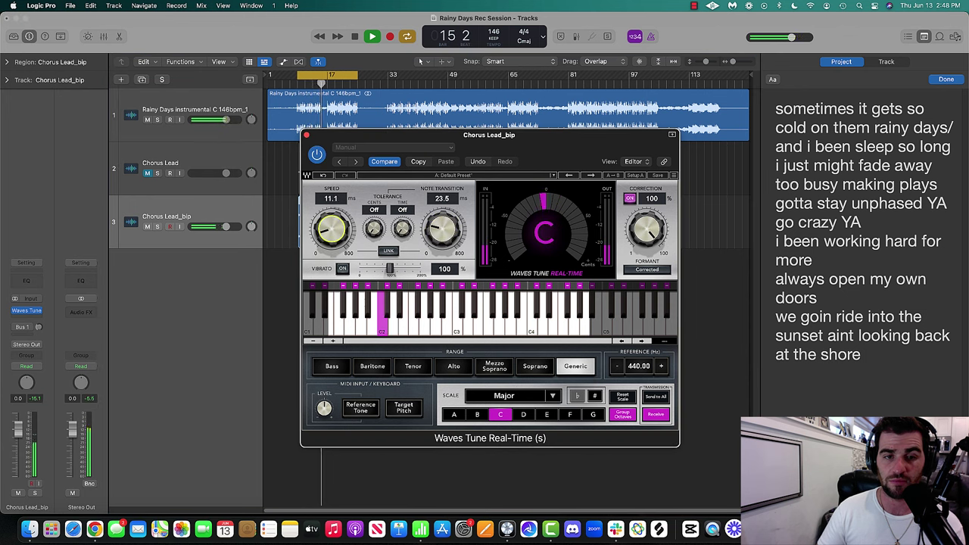
pyautogui.moveTo(437, 227); pyautogui.dragTo(437, 229)
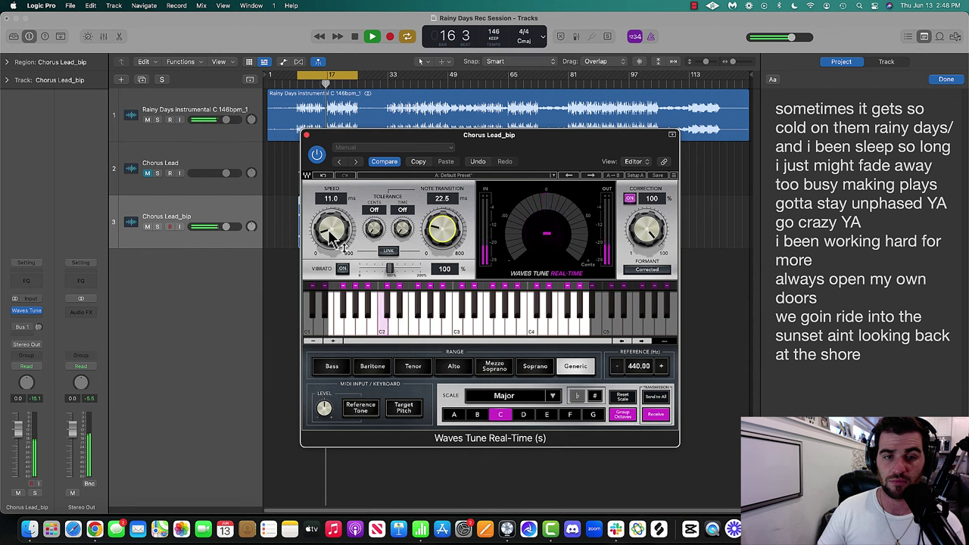
pyautogui.moveTo(327, 230); pyautogui.dragTo(328, 234)
pyautogui.moveTo(441, 227); pyautogui.dragTo(441, 224)
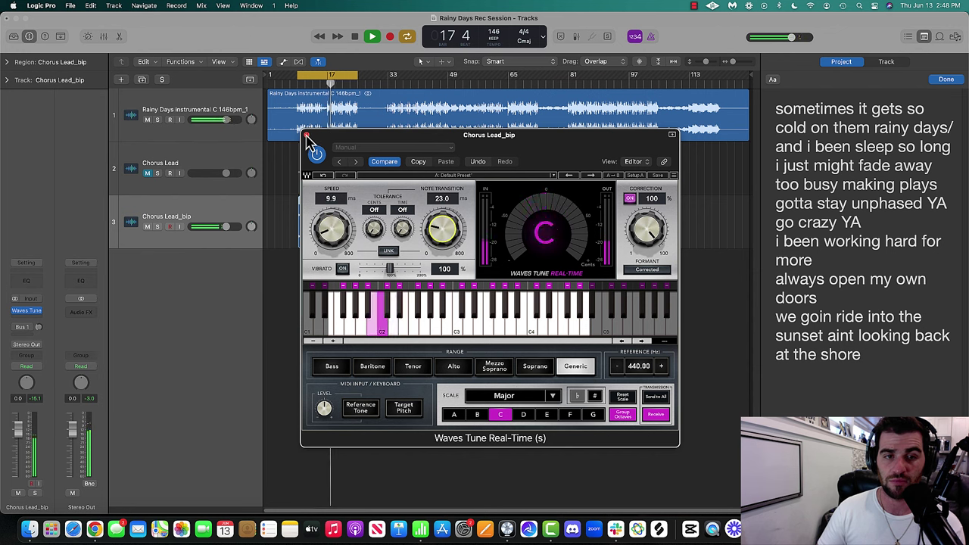
pyautogui.click(306, 135)
pyautogui.press('space')
# Insert the stereo Waves Scheps 73 preamp after Waves Tune on the Chorus Lead_bip track.
pyautogui.click(43, 320)
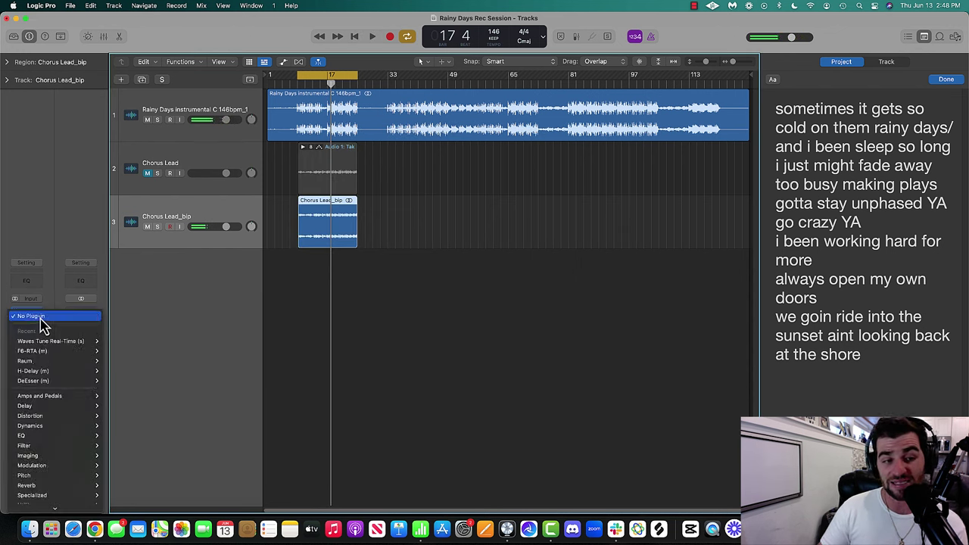
pyautogui.click(172, 466)
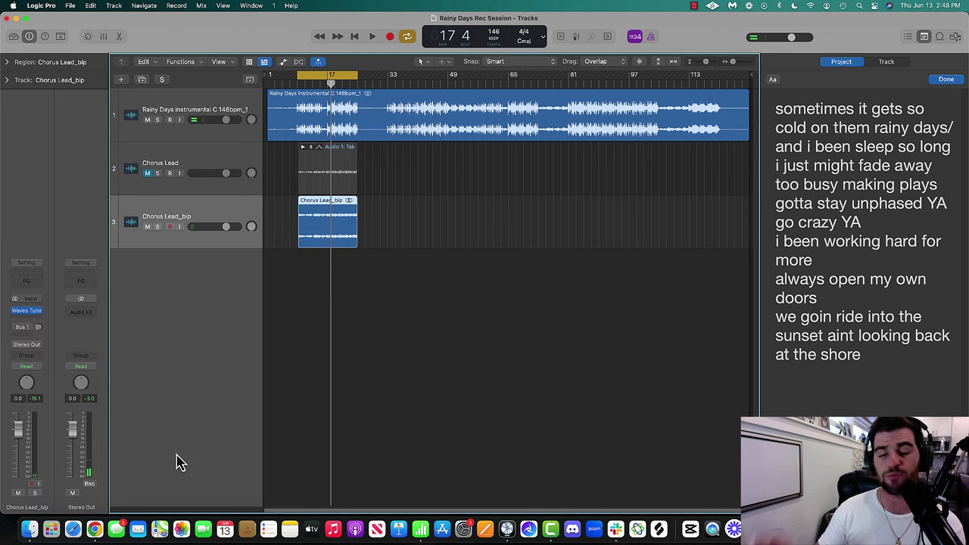
pyautogui.click(33, 325)
pyautogui.moveTo(46, 506)
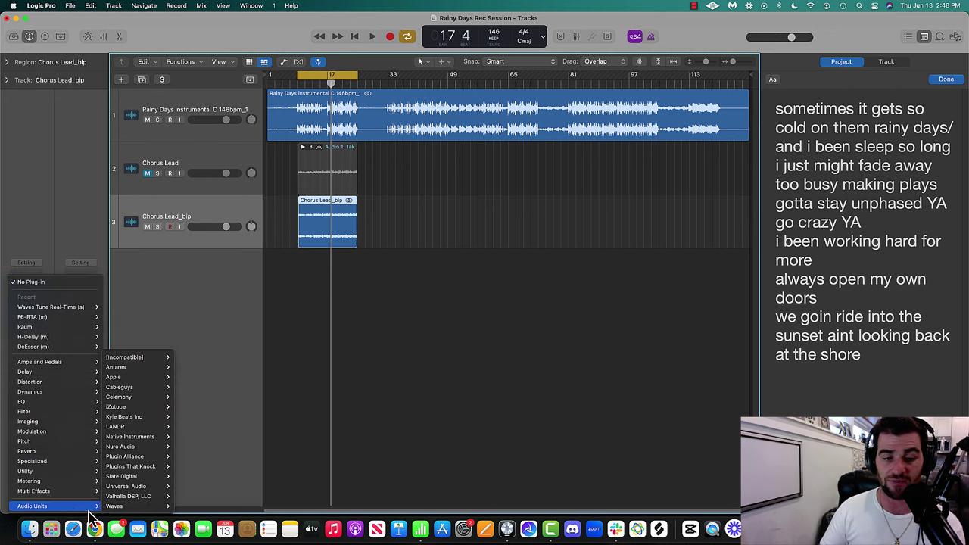
pyautogui.write('sc')
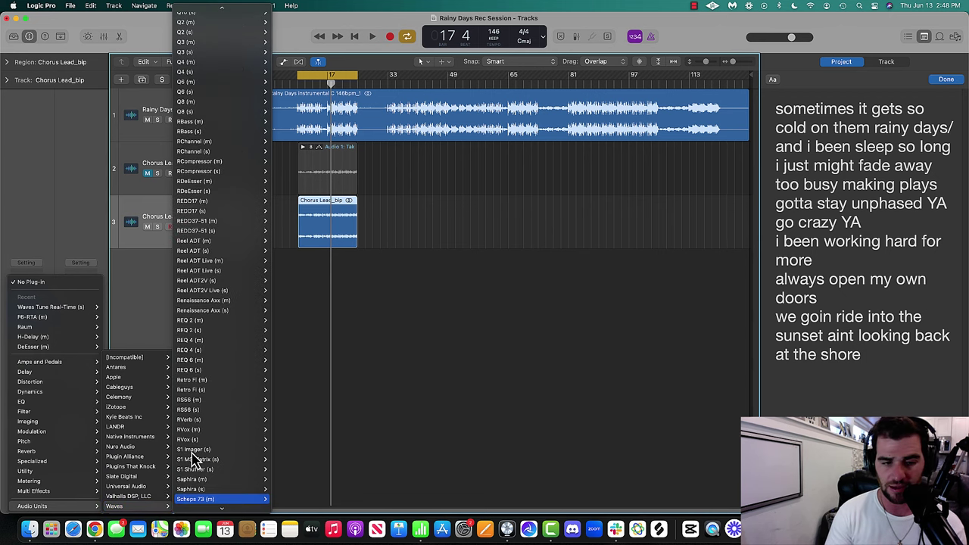
pyautogui.scroll(-1, 193, 457)
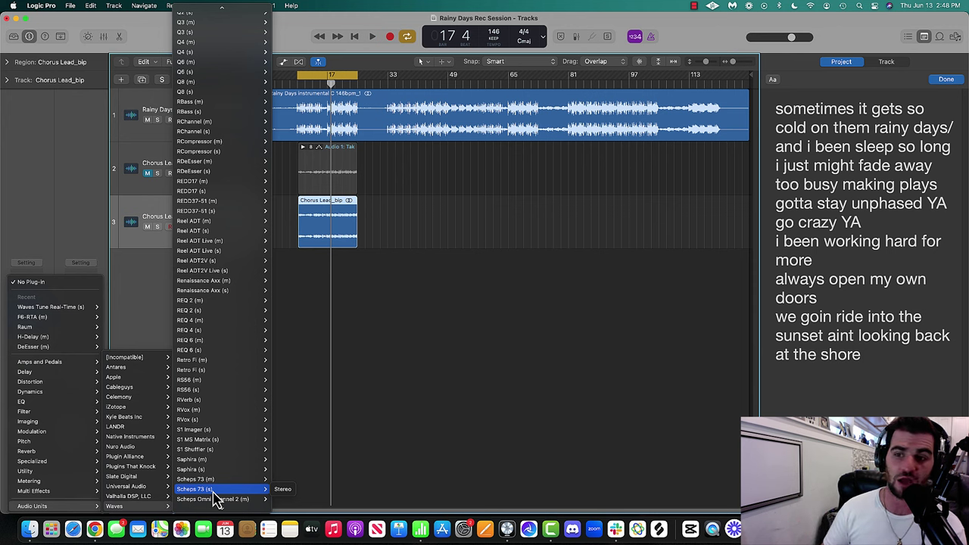
pyautogui.click(281, 489)
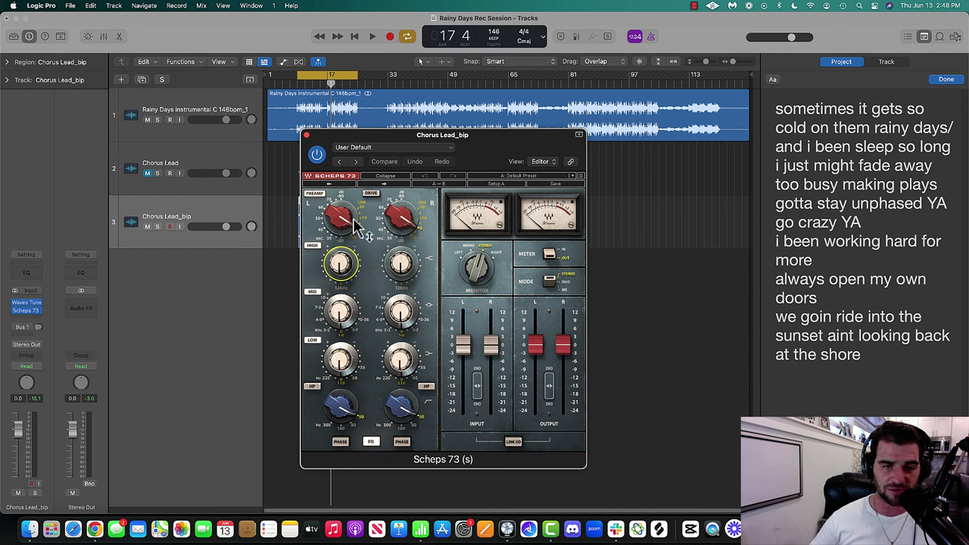
# Set the Scheps 73 preamp gain to -30M and play the Chorus Lead_bip track soloed.
pyautogui.moveTo(349, 222); pyautogui.dragTo(350, 203)
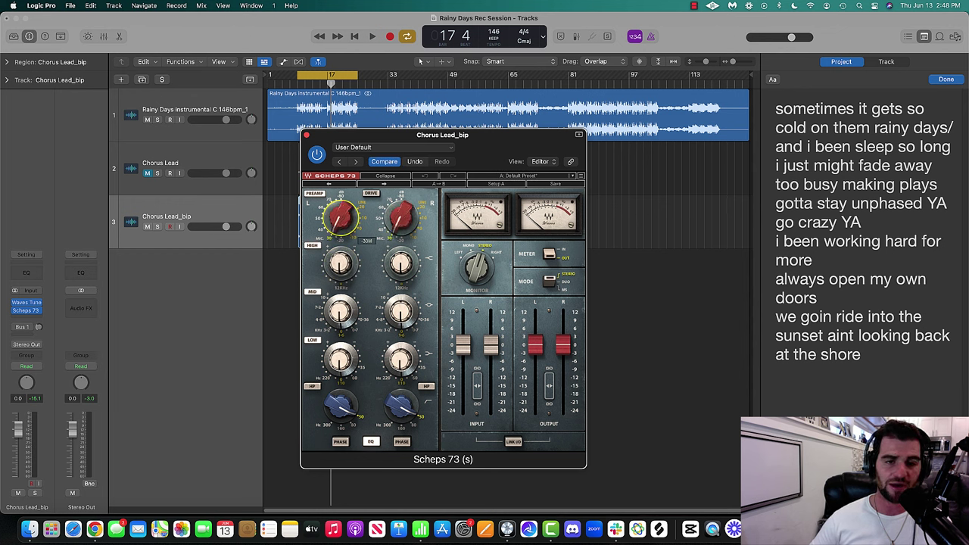
pyautogui.press('space')
pyautogui.press('s')
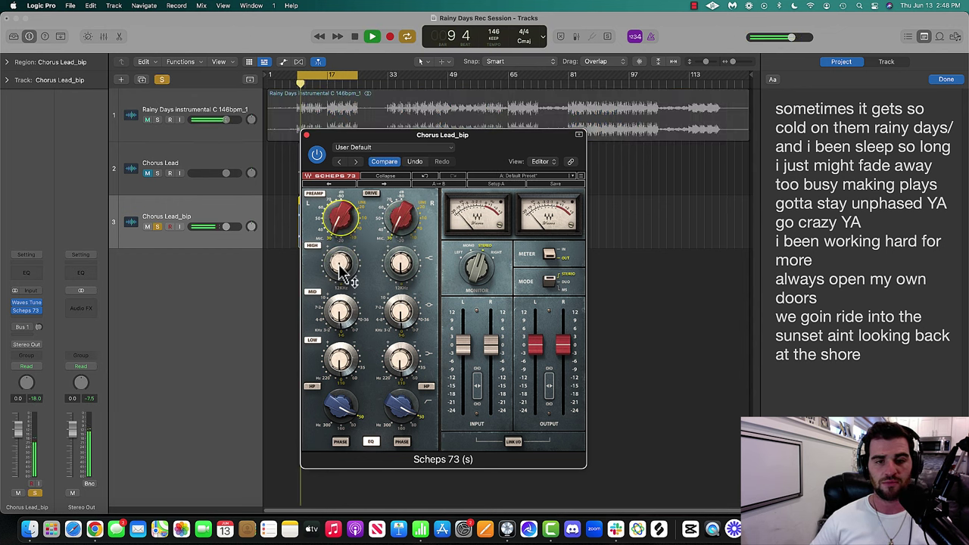
# Boost the Scheps 73 high band and set the mid band to 0.36 kHz on the soloed vocal, ending with the solo off.
pyautogui.moveTo(344, 266); pyautogui.dragTo(345, 259)
pyautogui.moveTo(345, 309); pyautogui.dragTo(357, 326)
pyautogui.press('space')
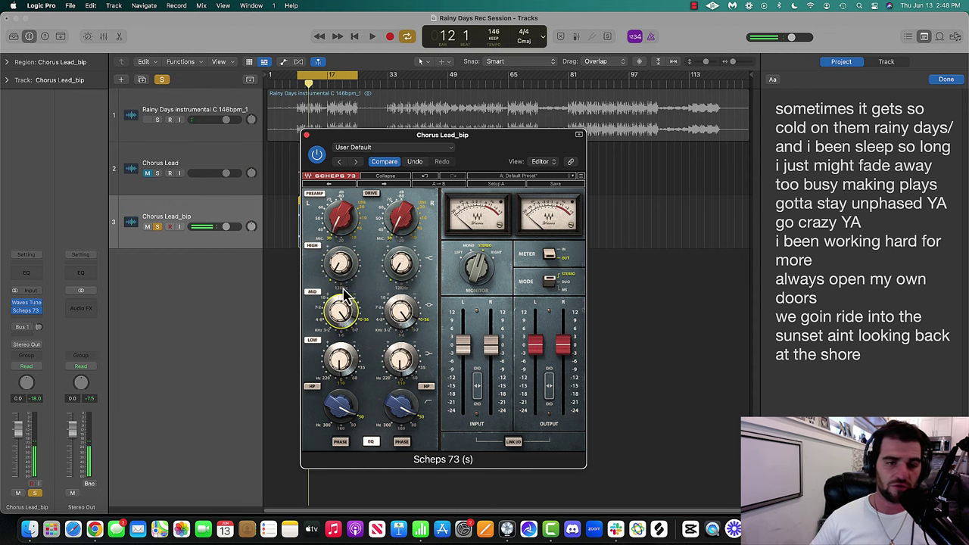
pyautogui.moveTo(345, 270); pyautogui.dragTo(344, 267)
pyautogui.press('space')
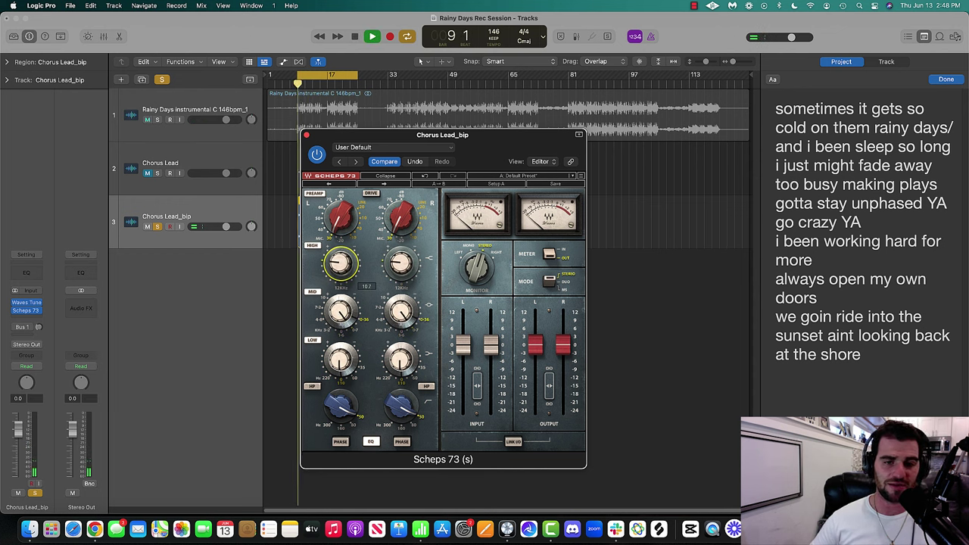
pyautogui.moveTo(342, 270)
pyautogui.mouseDown()
pyautogui.moveTo(342, 235)
pyautogui.moveTo(342, 268)
pyautogui.mouseUp()
pyautogui.press('s')
# Adjust the Scheps 73 mid band gain to about -1.1 while playing the vocal with the instrumental.
pyautogui.moveTo(342, 314); pyautogui.dragTo(342, 307)
pyautogui.press('space')
pyautogui.press('space')
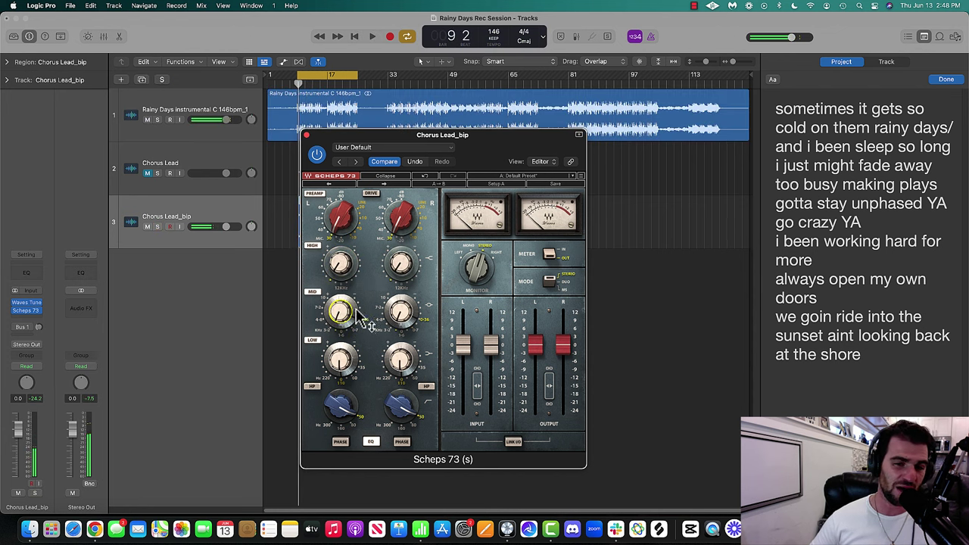
pyautogui.moveTo(350, 309); pyautogui.dragTo(351, 301)
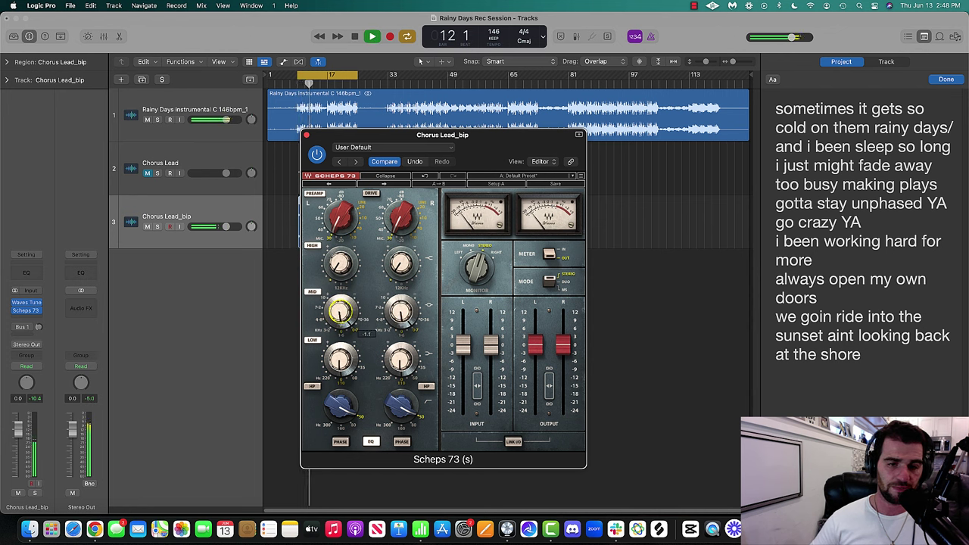
pyautogui.press('space')
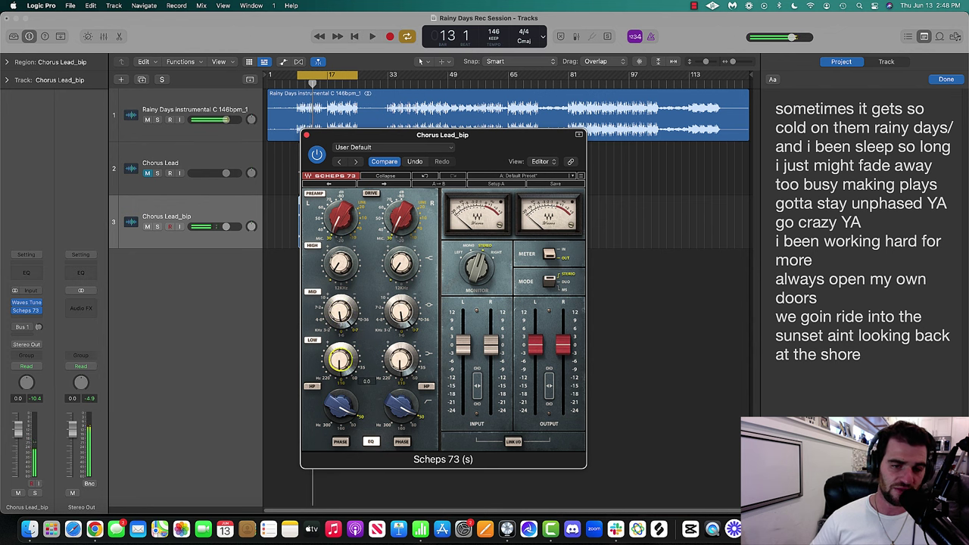
# Boost the Scheps 73 low band and set the high-pass filter to 160 Hz, stopping playback and closing the plug-in.
pyautogui.press('space')
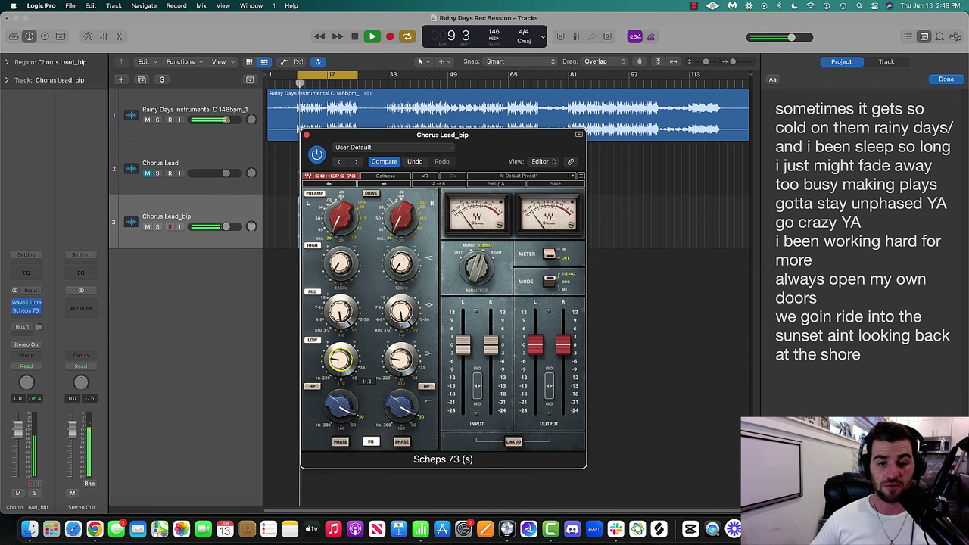
pyautogui.moveTo(341, 424); pyautogui.dragTo(338, 399)
pyautogui.click(339, 369)
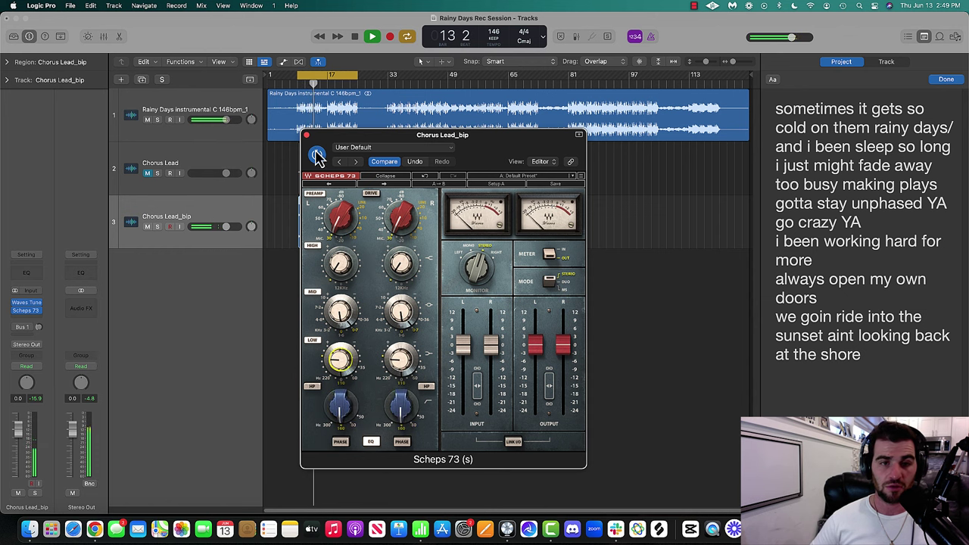
pyautogui.press('space')
pyautogui.click(306, 134)
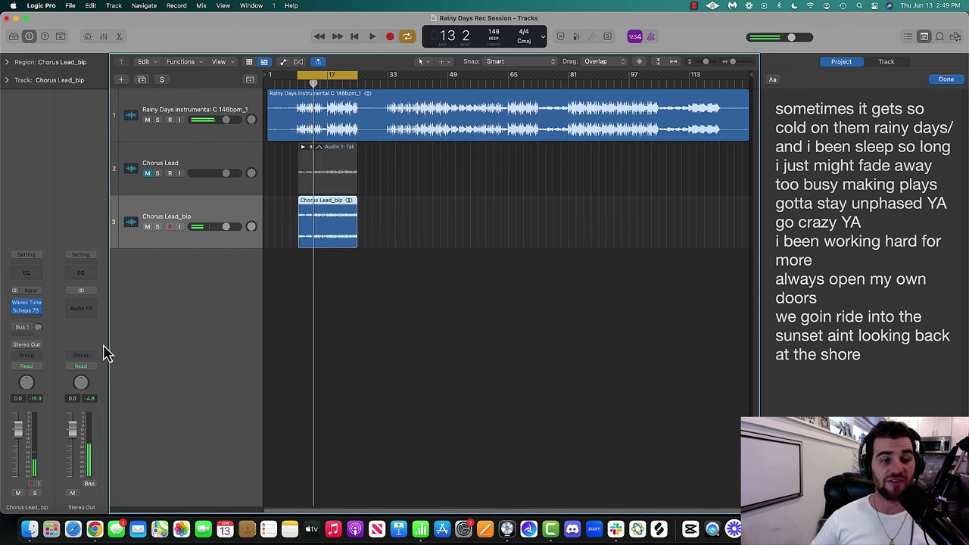
# Insert the stereo Waves F6-RTA equalizer after Scheps 73 and set its high-pass filter to about 43 Hz at 24 dB/oct.
pyautogui.click(35, 317)
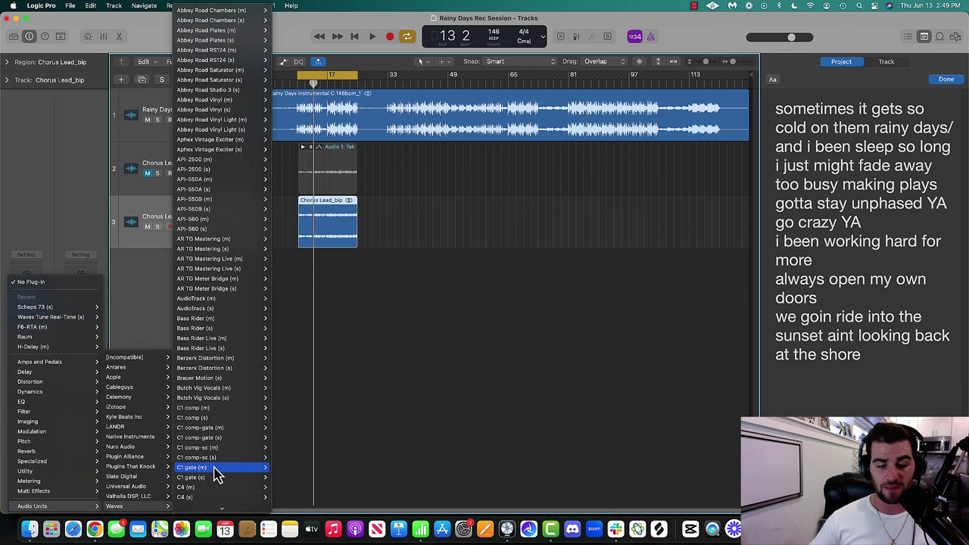
pyautogui.scroll(-10, 215, 473)
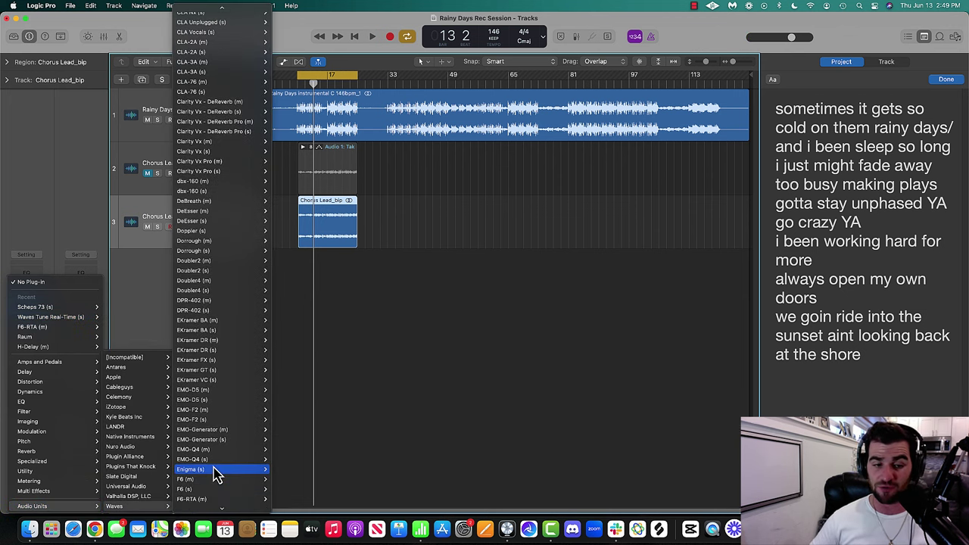
pyautogui.scroll(-1, 210, 488)
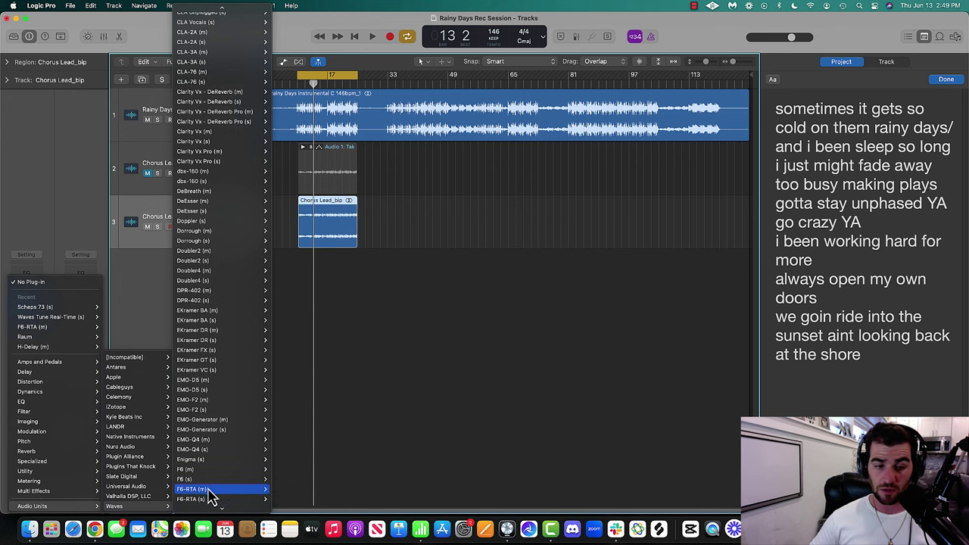
pyautogui.click(280, 500)
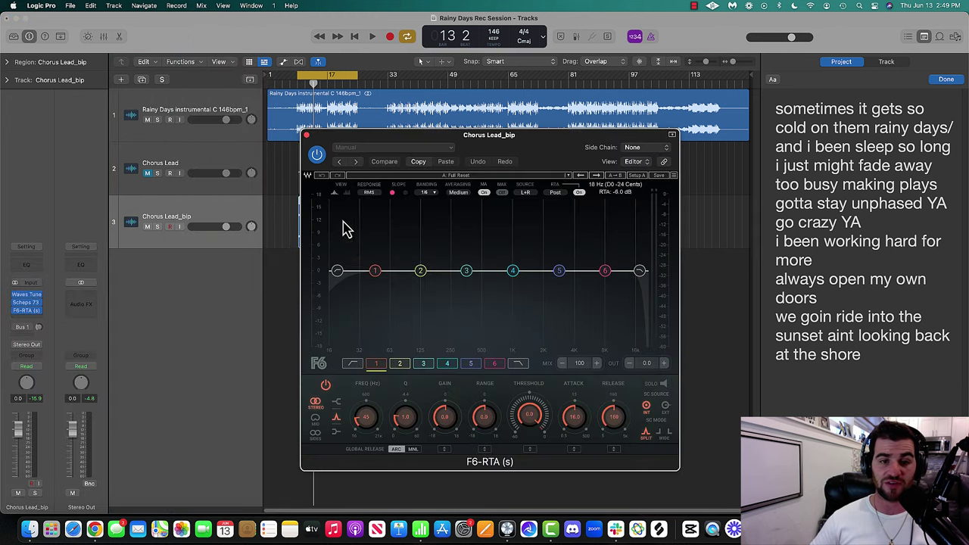
pyautogui.moveTo(337, 270); pyautogui.dragTo(373, 271)
pyautogui.moveTo(404, 422); pyautogui.dragTo(399, 407)
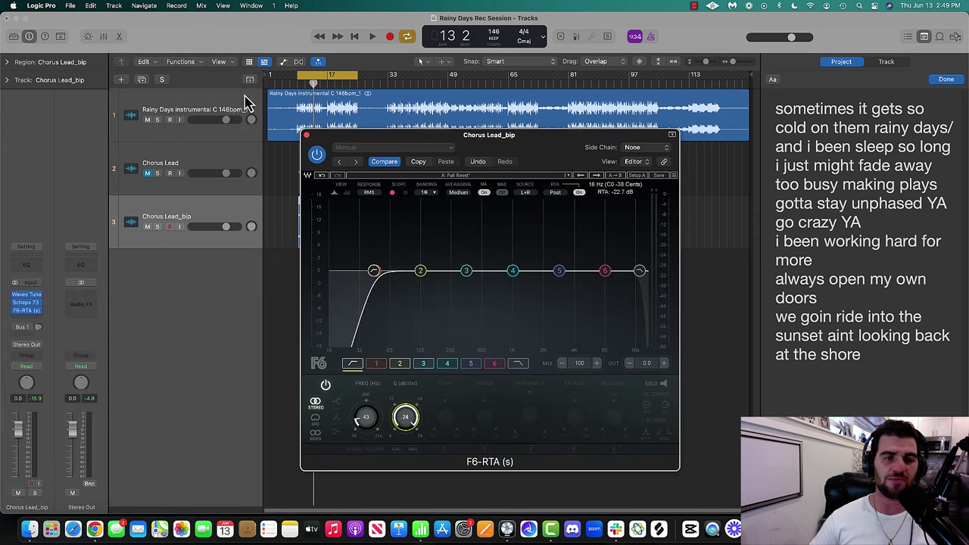
# Raise the F6-RTA high-pass filter to about 140 Hz and make a narrow band 1 cut near 265 Hz, Q 8.1, during playback.
pyautogui.click(297, 82)
pyautogui.press('space')
pyautogui.moveTo(374, 270); pyautogui.dragTo(443, 265)
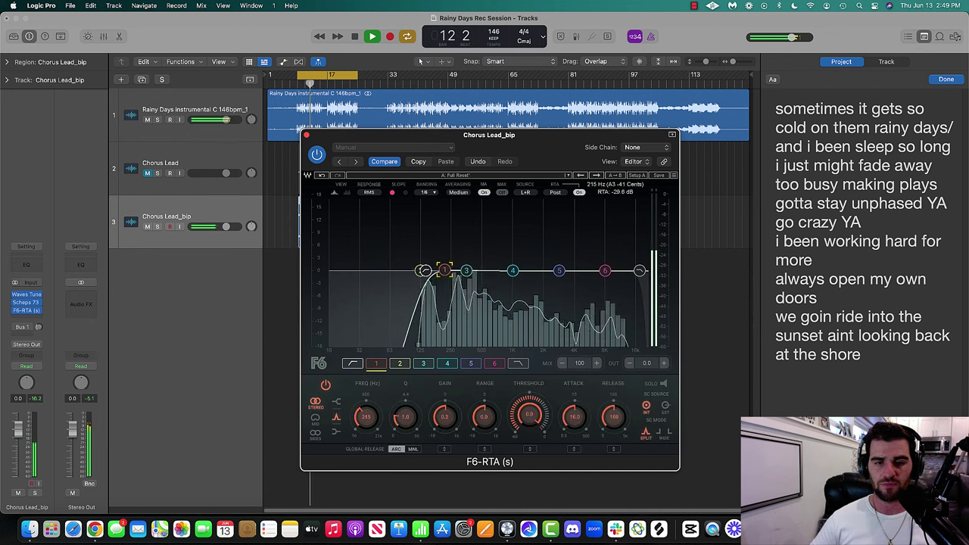
pyautogui.moveTo(406, 417); pyautogui.dragTo(413, 386)
pyautogui.press('space')
pyautogui.moveTo(442, 261); pyautogui.dragTo(453, 216)
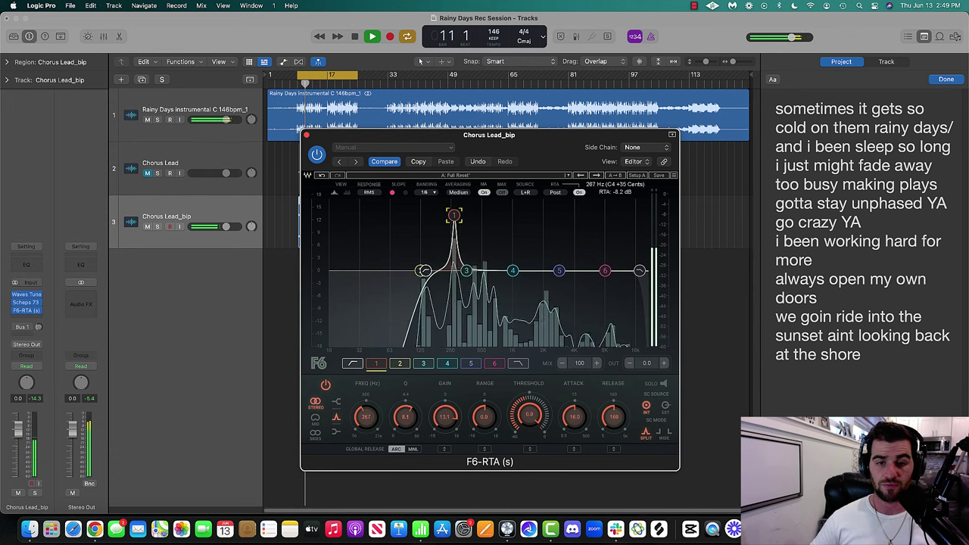
pyautogui.scroll(-6, 444, 417)
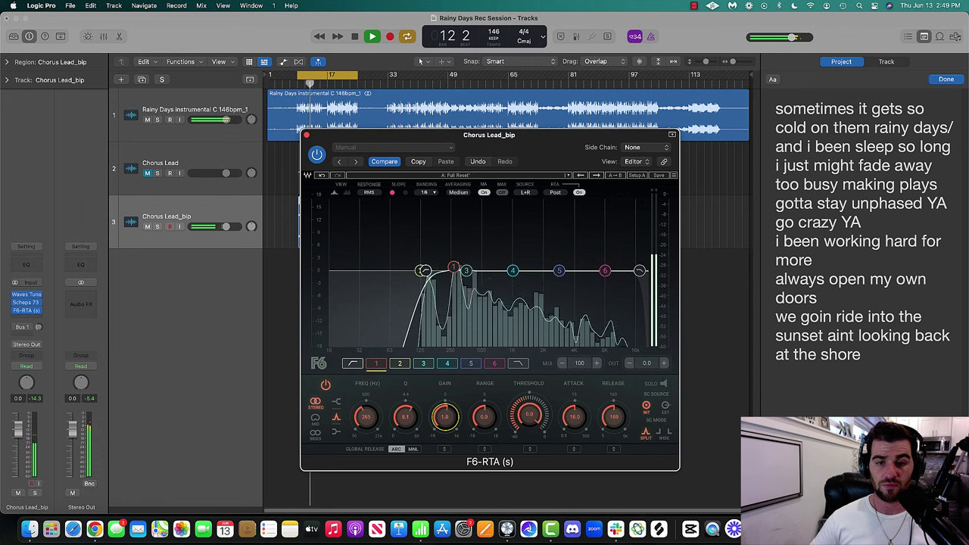
# Sweep a narrow band 2 boost through the low mids and turn it into a cut of about 2 dB at 422 Hz, Q 8.3.
pyautogui.click(416, 274)
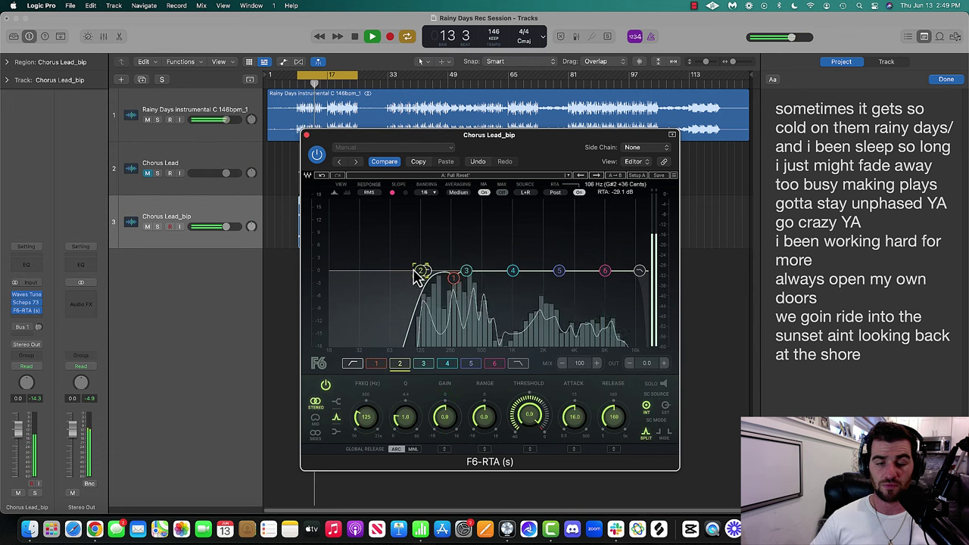
pyautogui.moveTo(463, 264); pyautogui.dragTo(463, 261)
pyautogui.moveTo(408, 416); pyautogui.dragTo(408, 393)
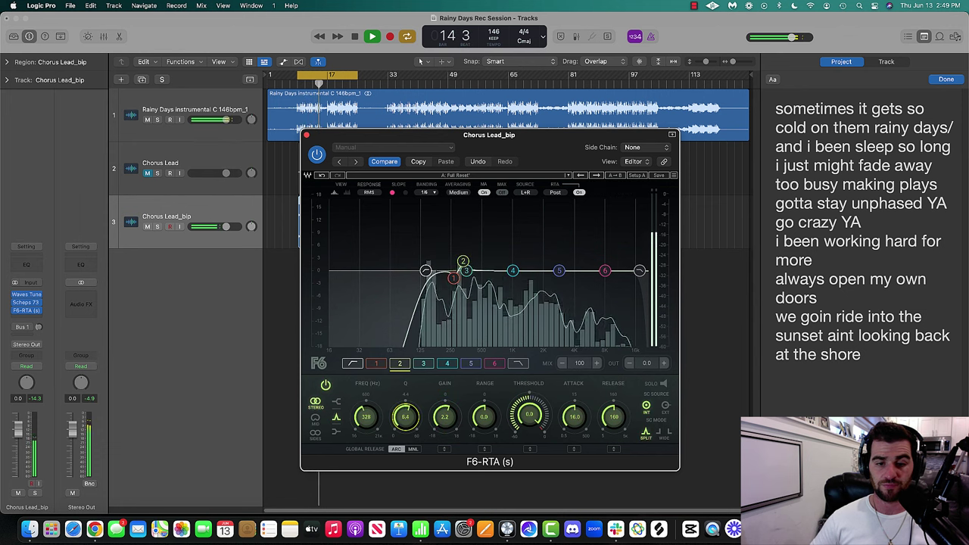
pyautogui.scroll(8, 445, 417)
pyautogui.scroll(4, 405, 418)
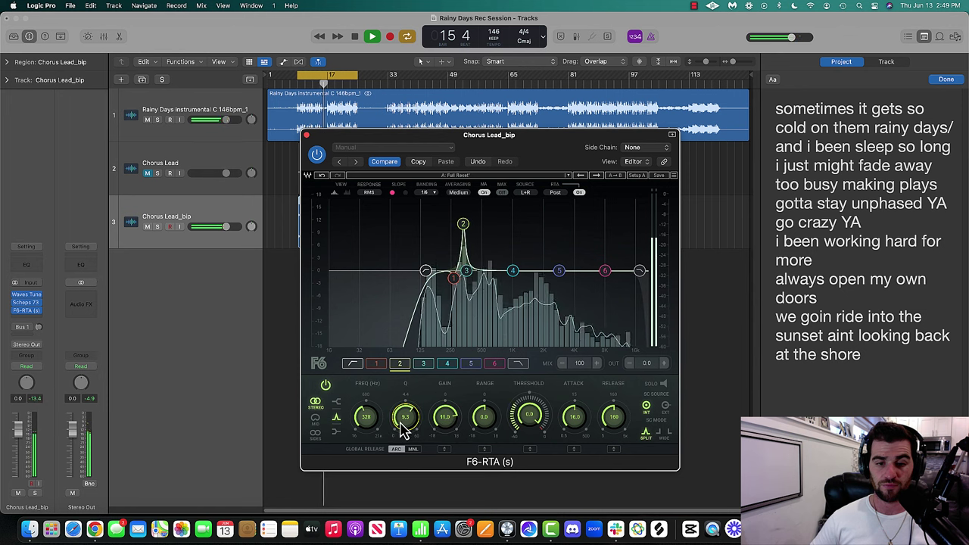
pyautogui.scroll(3, 365, 418)
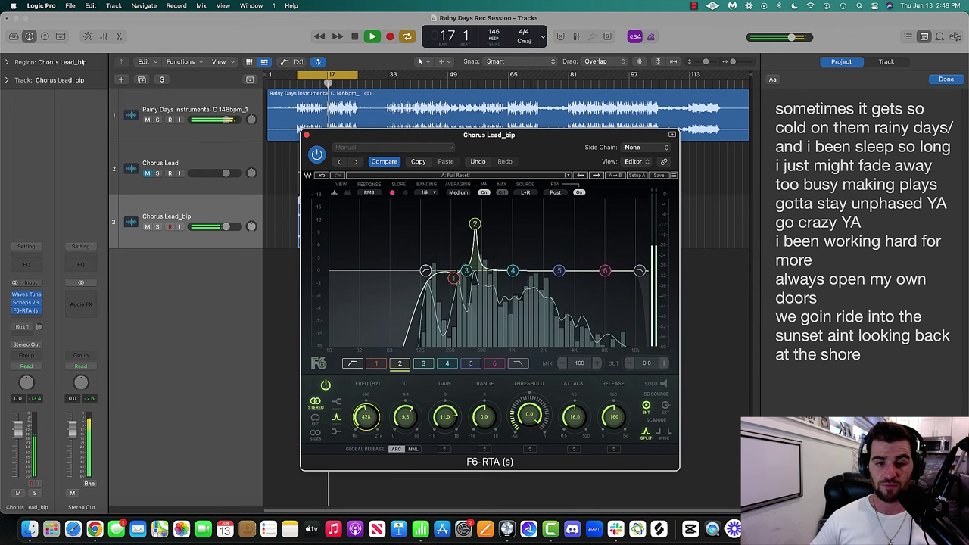
pyautogui.scroll(4, 365, 418)
pyautogui.press('s')
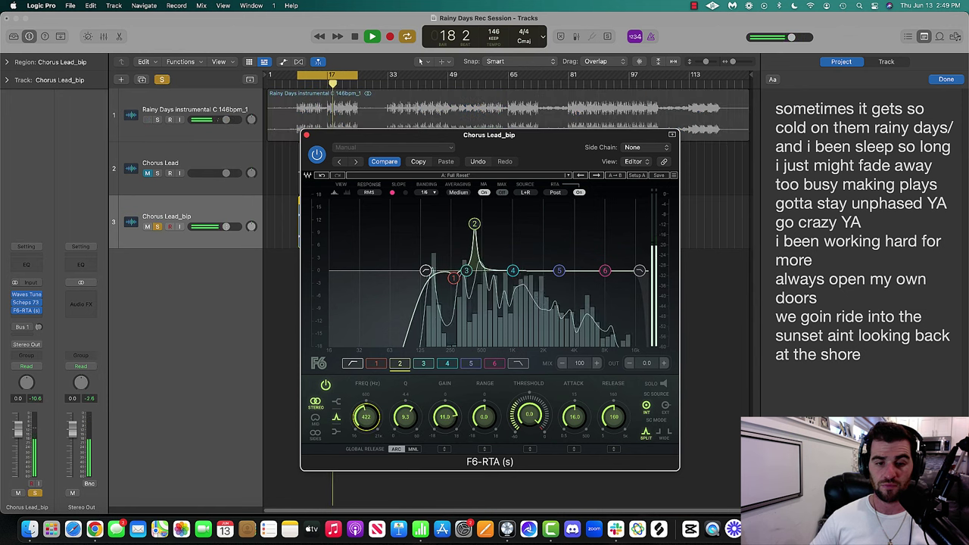
pyautogui.press('space')
pyautogui.press('s')
pyautogui.scroll(-2, 405, 417)
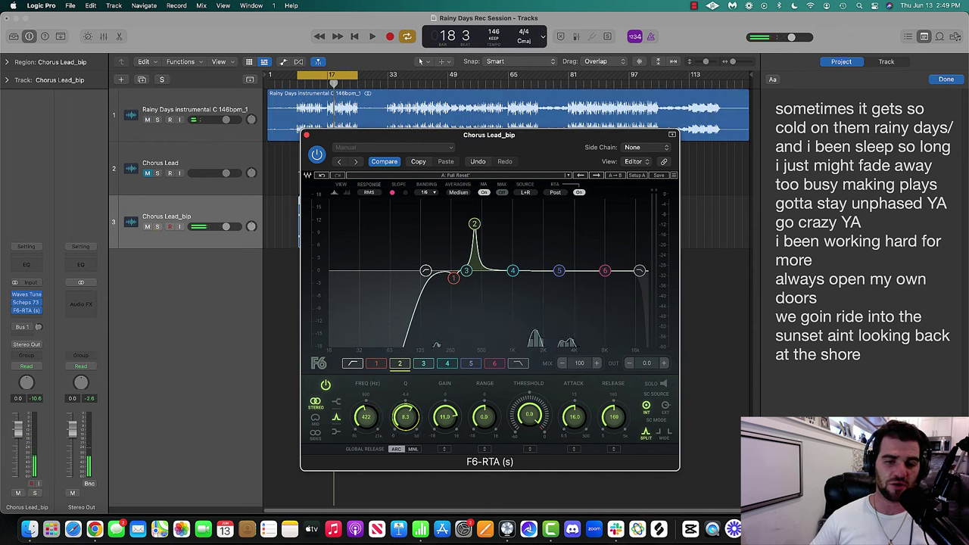
pyautogui.scroll(-6, 444, 417)
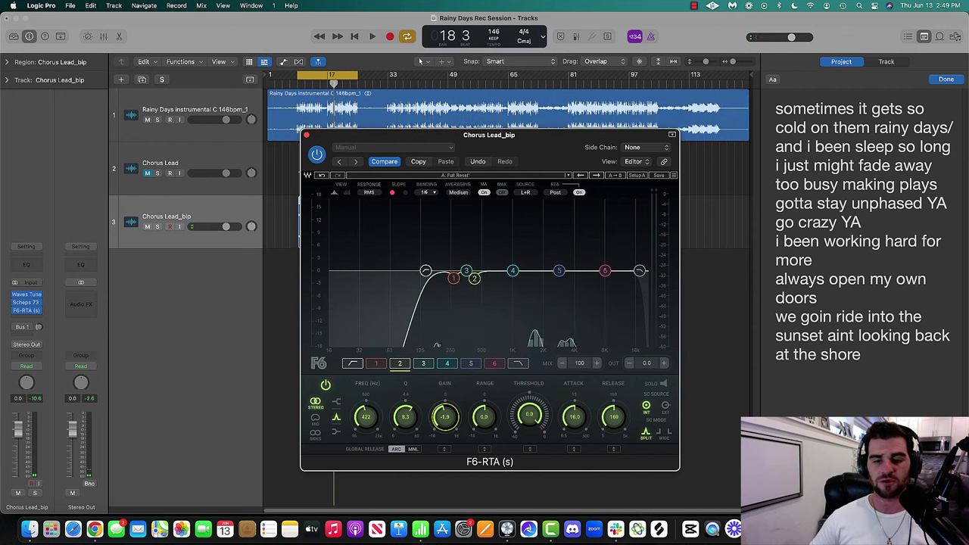
# Sweep a narrow band 3 boost during playback and turn it into a 2 dB cut at about 897 Hz, Q 8.7.
pyautogui.press('space')
pyautogui.moveTo(466, 271); pyautogui.dragTo(492, 268)
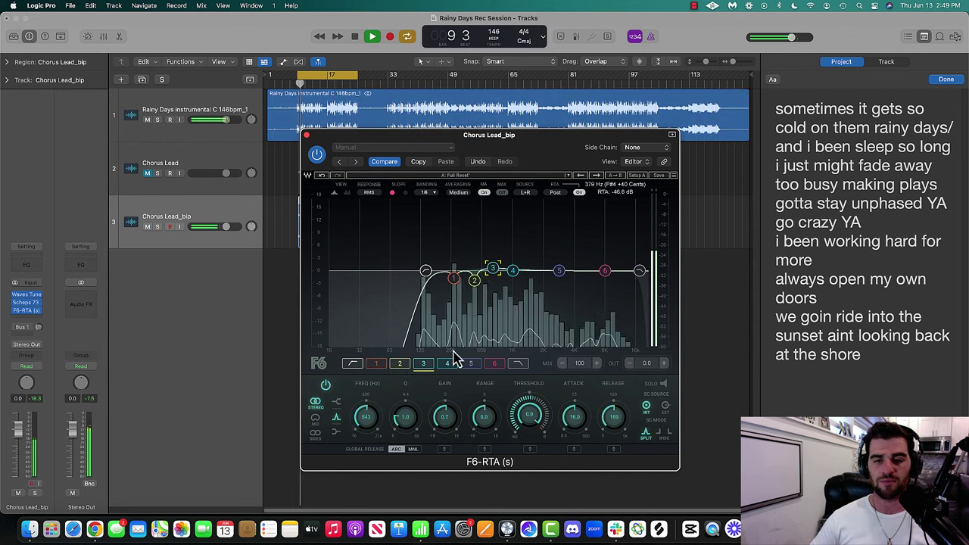
pyautogui.scroll(1, 405, 418)
pyautogui.scroll(5, 450, 421)
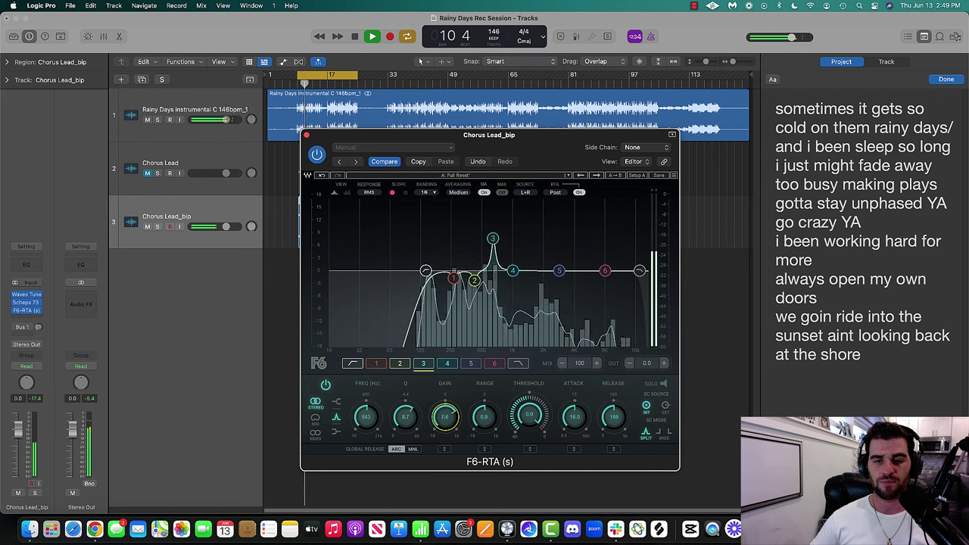
pyautogui.scroll(2, 370, 425)
pyautogui.press('s')
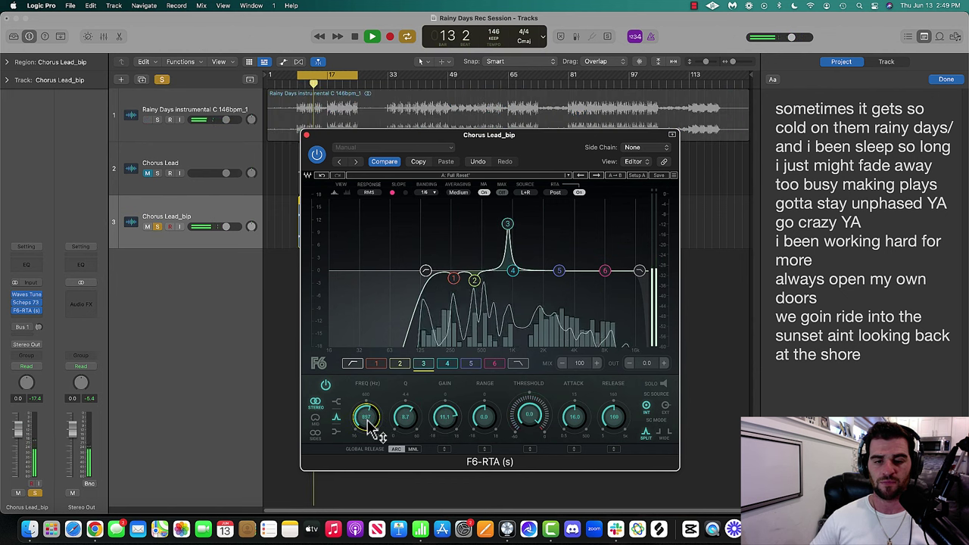
pyautogui.scroll(-5, 445, 418)
pyautogui.press('s')
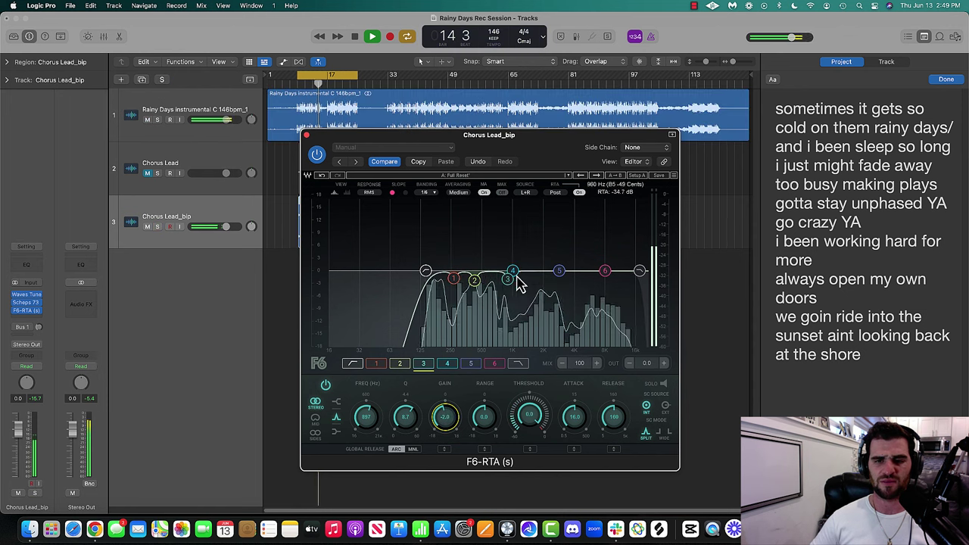
# Sweep band 4 with Q 9.0, solo the vocal, and set a slight cut at about 1.5 kHz.
pyautogui.moveTo(513, 271); pyautogui.dragTo(524, 261)
pyautogui.moveTo(408, 419); pyautogui.dragTo(408, 413)
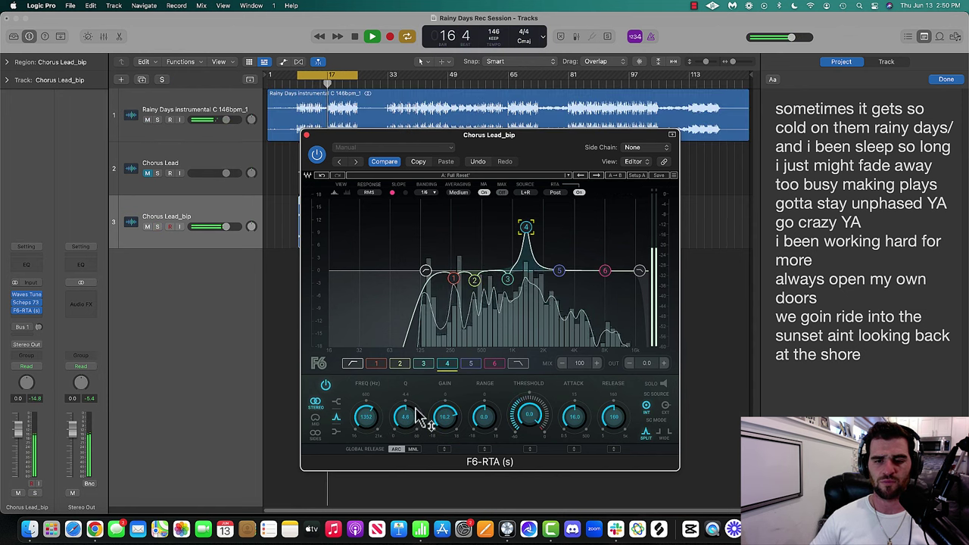
pyautogui.scroll(5, 409, 420)
pyautogui.press('s')
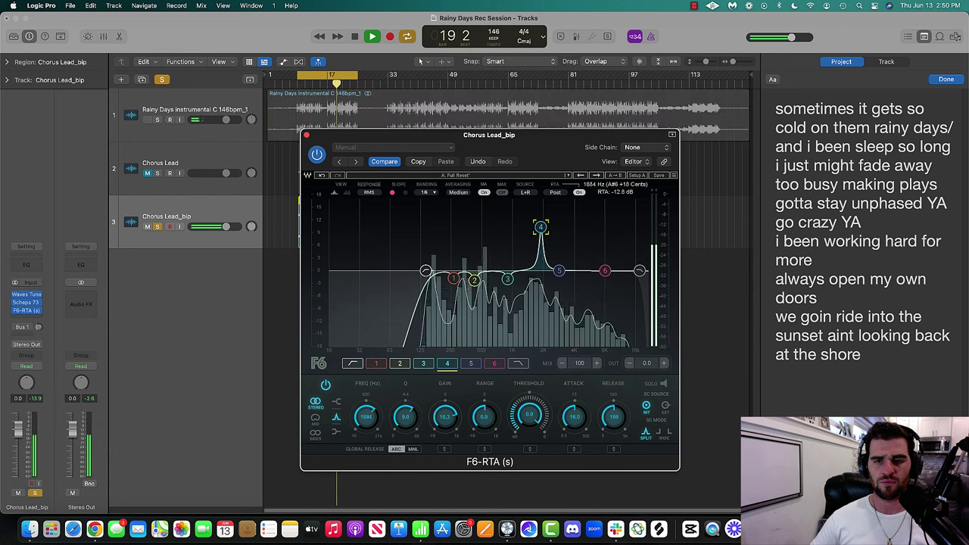
pyautogui.moveTo(549, 226); pyautogui.dragTo(530, 226)
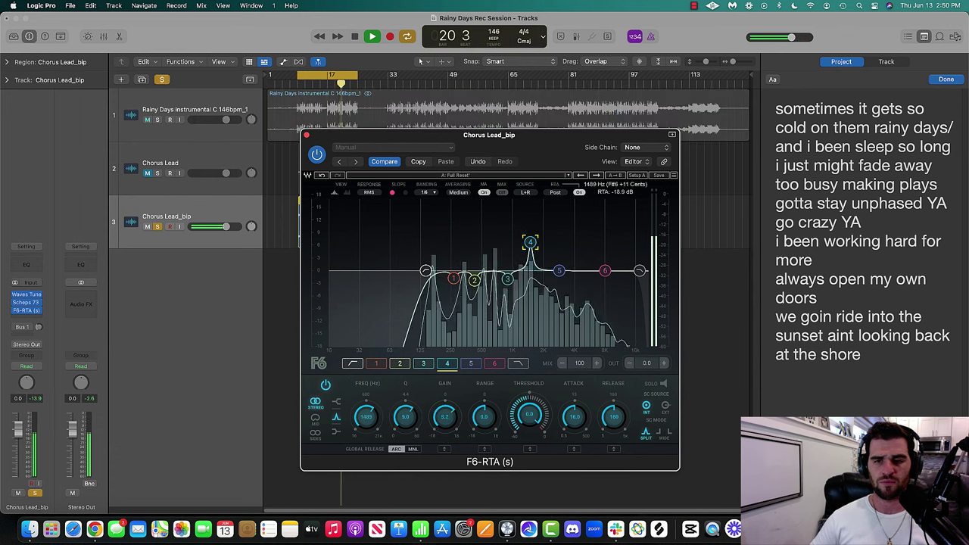
# Sweep band 5 on the soloed vocal and set a 2.4 dB cut at about 3284 Hz with Q 5.8, stopping playback.
pyautogui.moveTo(558, 270); pyautogui.dragTo(539, 220)
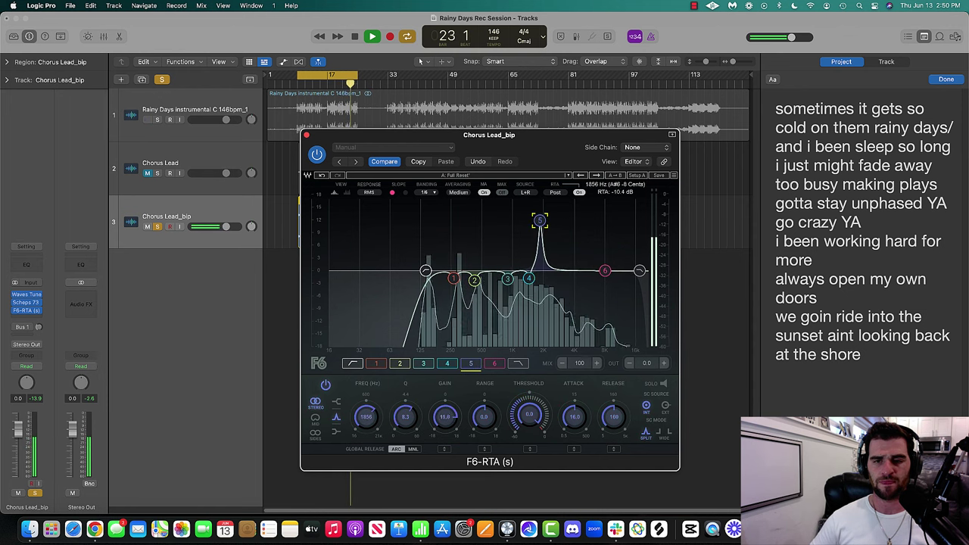
pyautogui.moveTo(556, 218); pyautogui.dragTo(565, 281)
pyautogui.press('space')
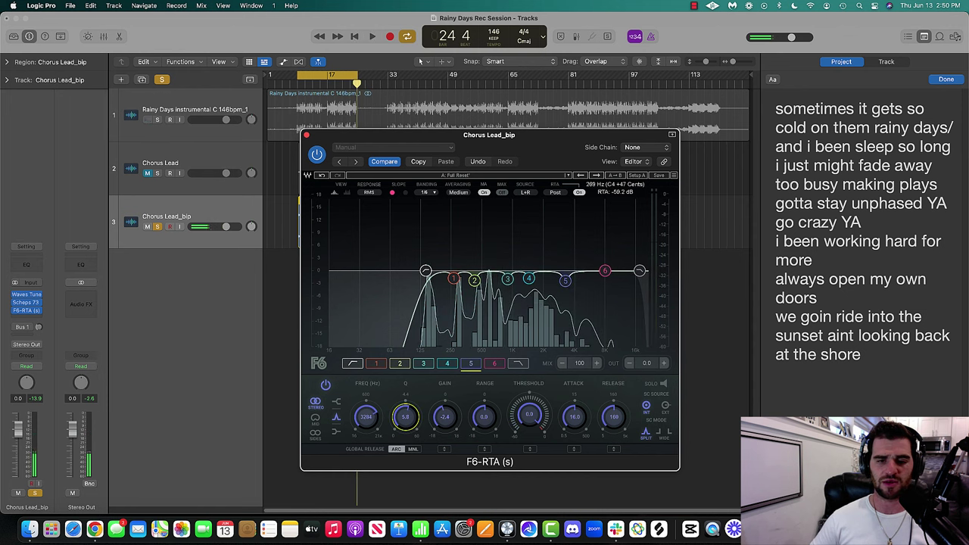
# Enable the F6-RTA low-pass filter at 12 dB/oct and lower it to about 14092 Hz while playing the soloed vocal.
pyautogui.click(639, 272)
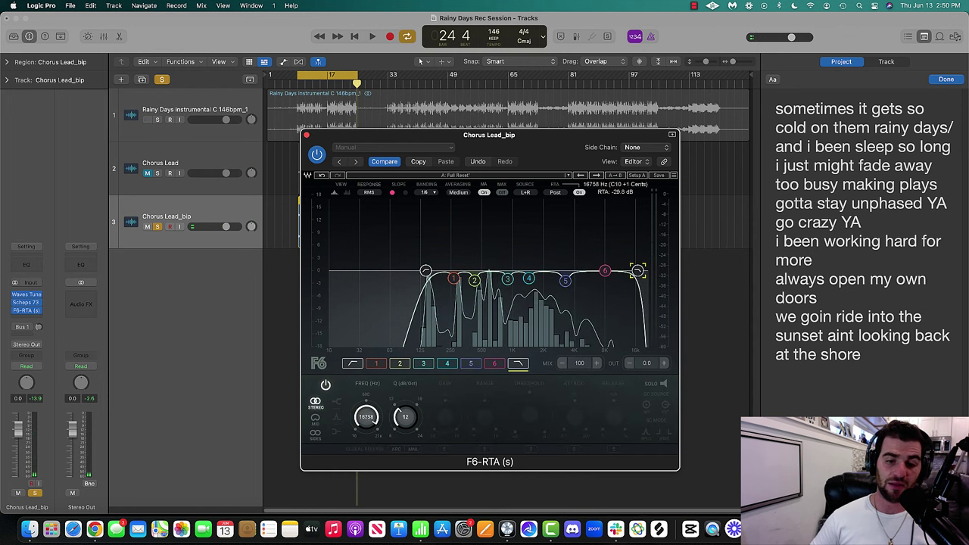
pyautogui.press('space')
pyautogui.moveTo(635, 270); pyautogui.dragTo(629, 270)
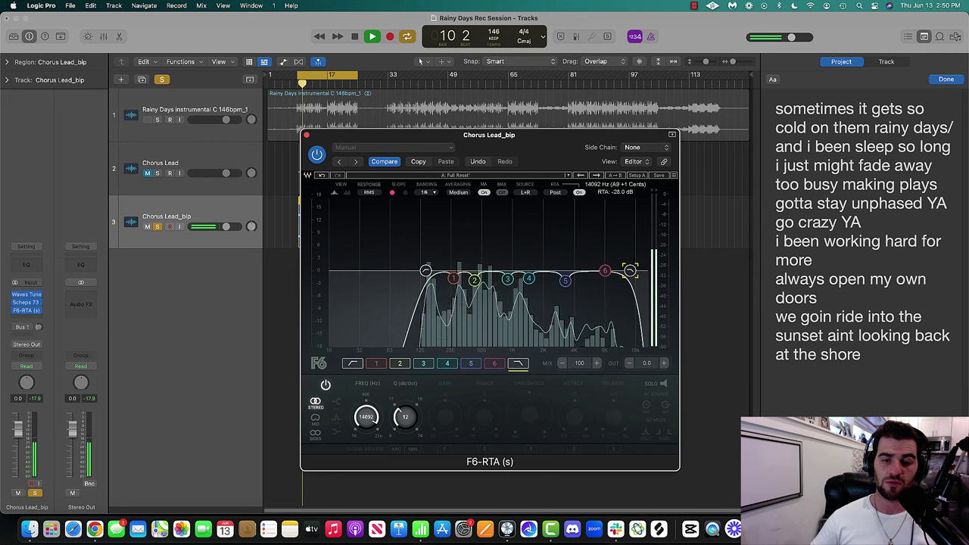
pyautogui.press('space')
# Boost band 6 by about 2.2 dB near 8.4 kHz with a narrower curve and lower the low-pass filter to about 13397 Hz.
pyautogui.click(605, 271)
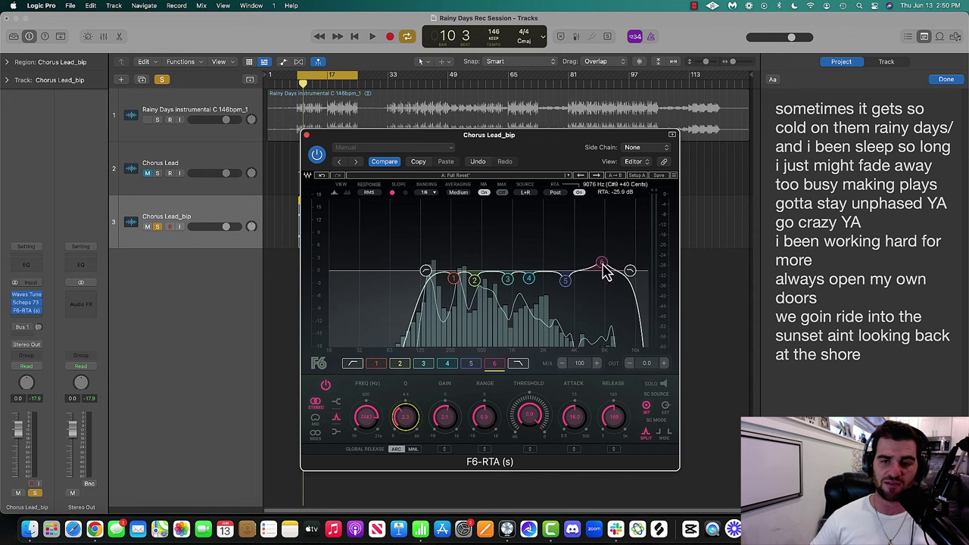
pyautogui.moveTo(605, 271)
pyautogui.mouseDown()
pyautogui.moveTo(599, 233)
pyautogui.moveTo(606, 260)
pyautogui.mouseUp()
pyautogui.press('space')
pyautogui.moveTo(412, 417); pyautogui.dragTo(412, 431)
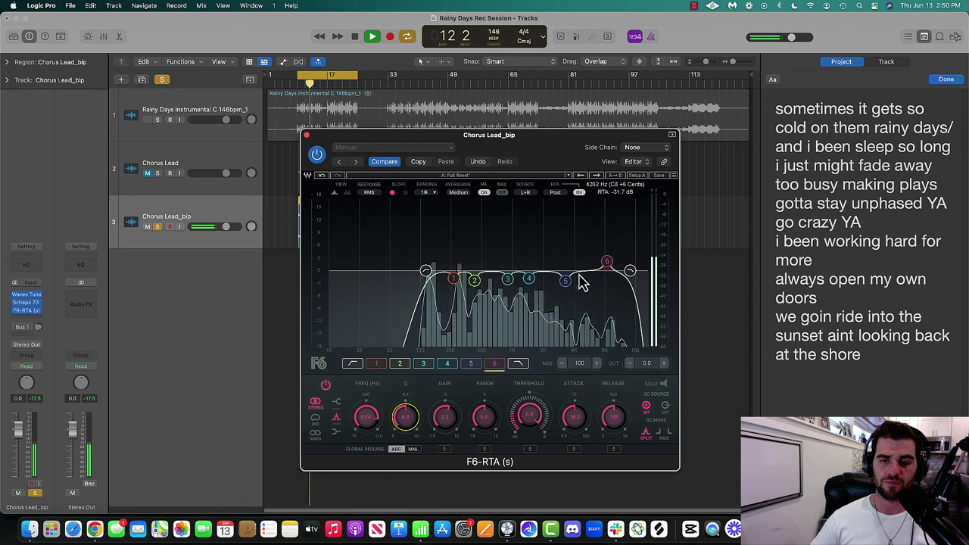
pyautogui.click(629, 270)
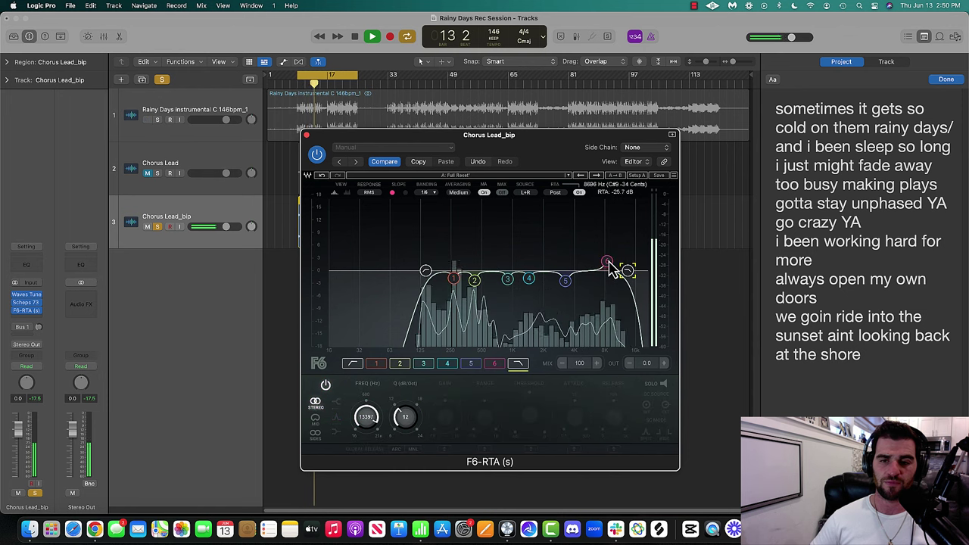
# Compare the soloed vocal with the F6-RTA bypassed and active, and check its high-pass filter settings.
pyautogui.press('s')
pyautogui.press('s')
pyautogui.press('space')
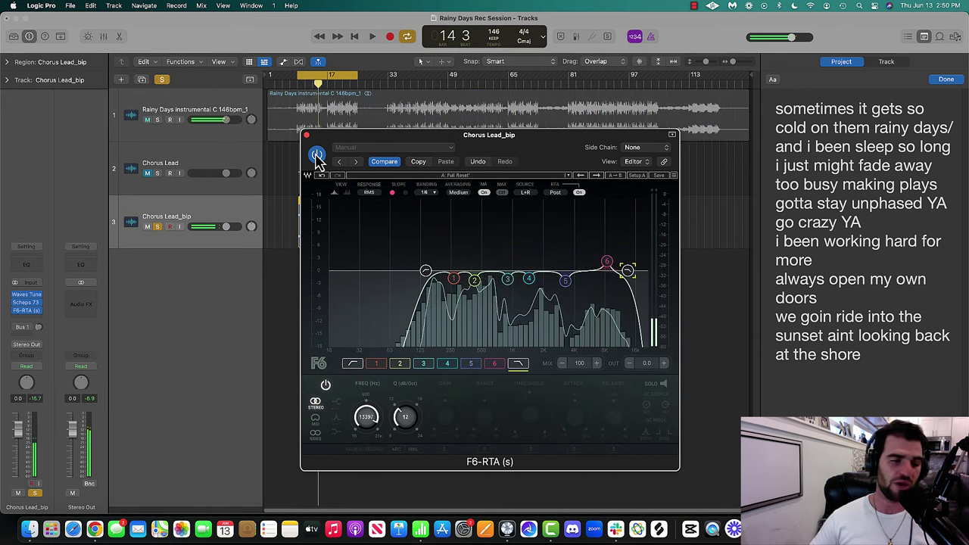
pyautogui.press('space')
pyautogui.click(316, 157)
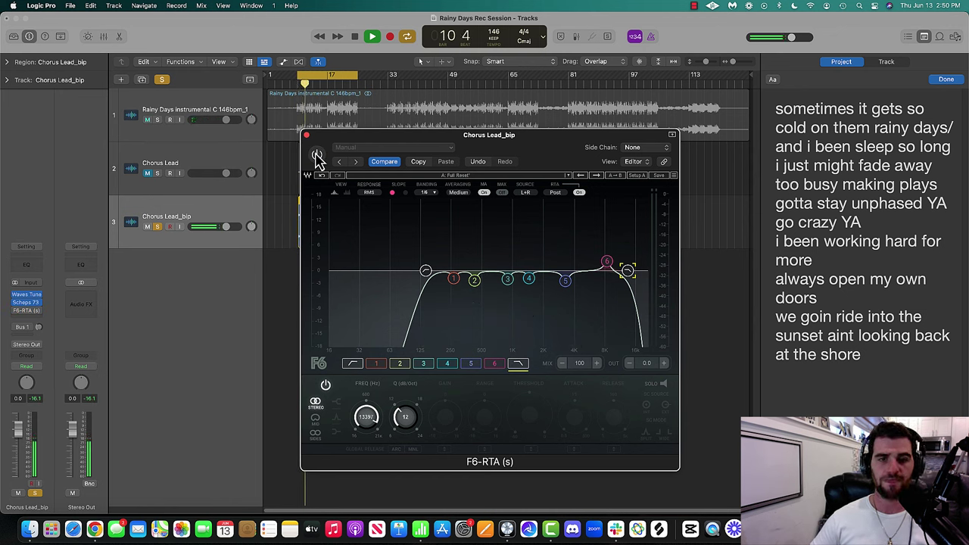
pyautogui.click(316, 157)
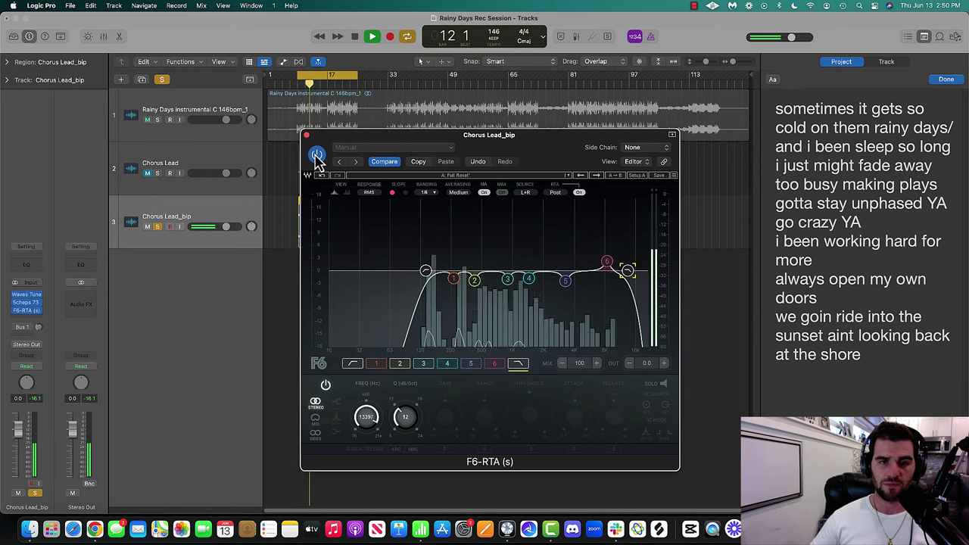
pyautogui.click(425, 270)
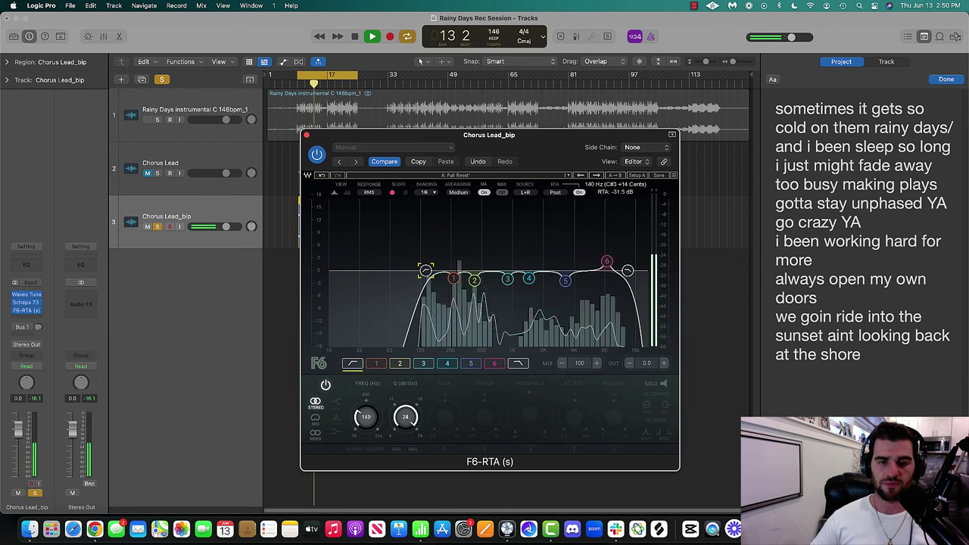
# Close the F6-RTA, take the vocal out of solo and stop playback.
pyautogui.click(306, 134)
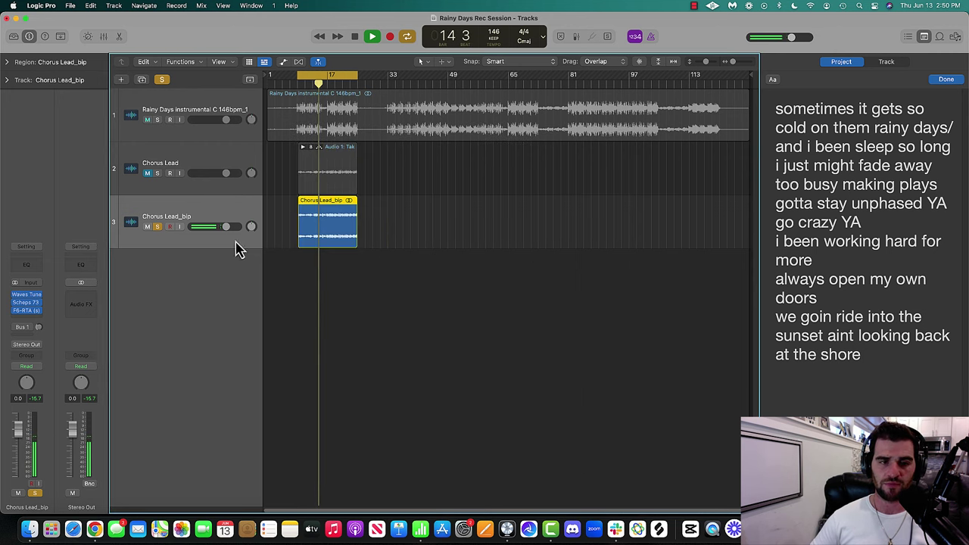
pyautogui.press('s')
pyautogui.press('space')
# Insert the stereo Waves CLA-3A compressor after the F6-RTA on the Chorus Lead_bip track.
pyautogui.click(31, 319)
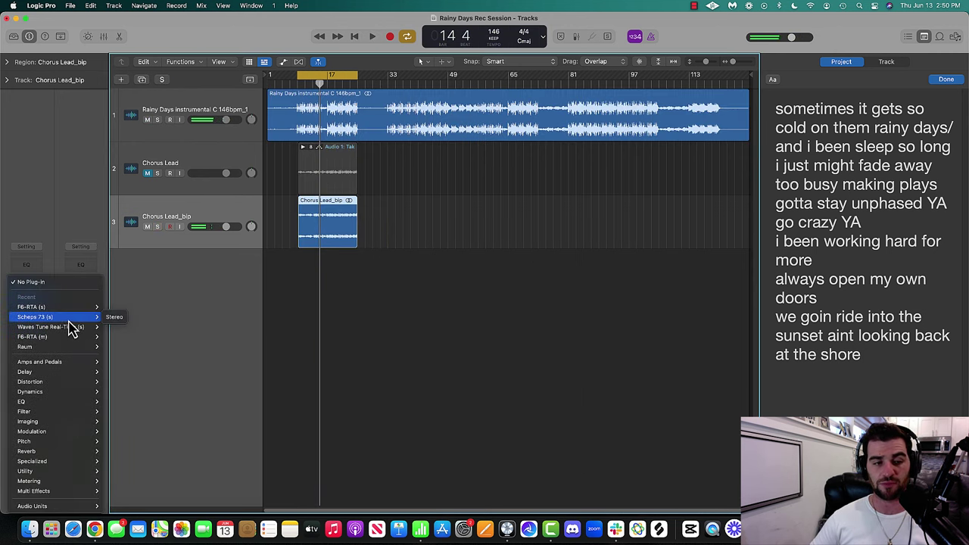
pyautogui.moveTo(45, 505)
pyautogui.moveTo(136, 505)
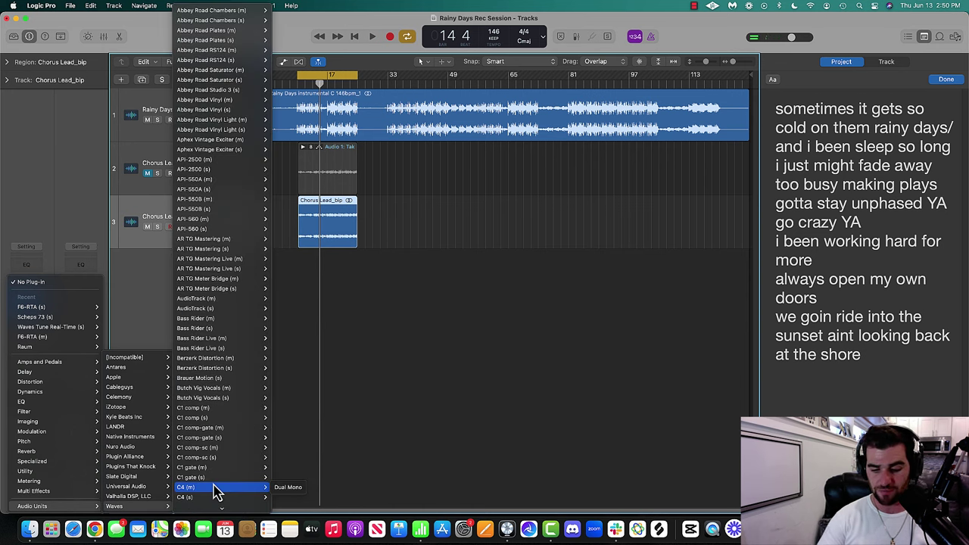
pyautogui.press('c')
pyautogui.scroll(-5, 216, 492)
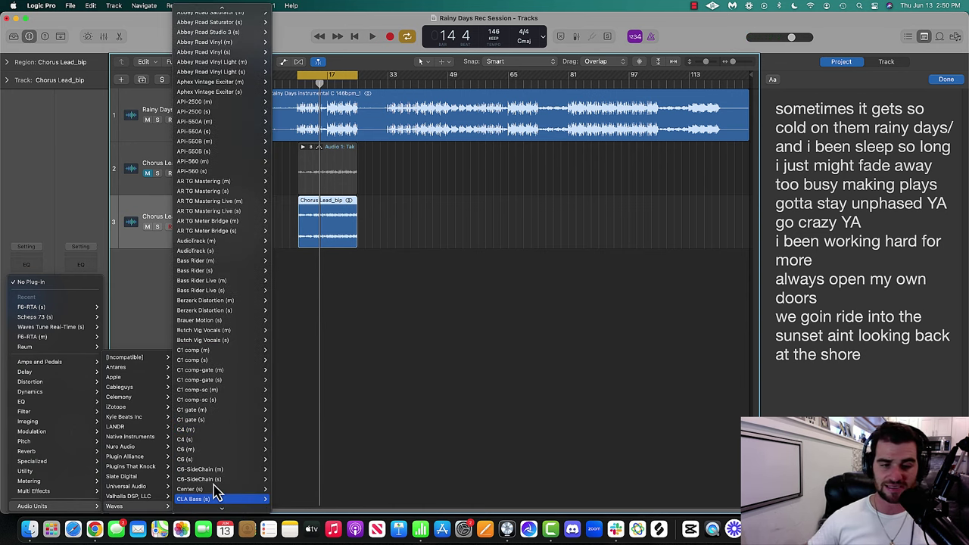
pyautogui.moveTo(236, 354)
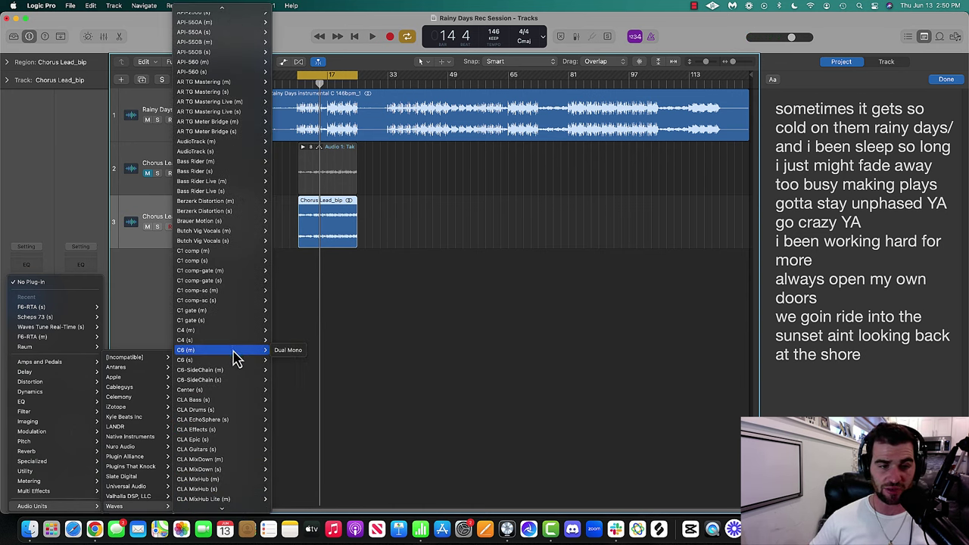
pyautogui.scroll(-3, 236, 354)
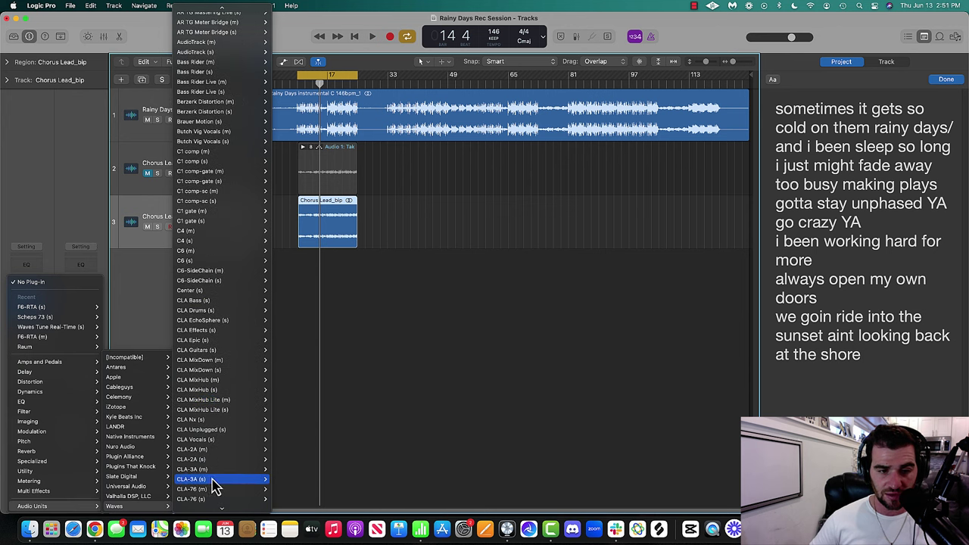
pyautogui.moveTo(216, 479)
pyautogui.click(280, 480)
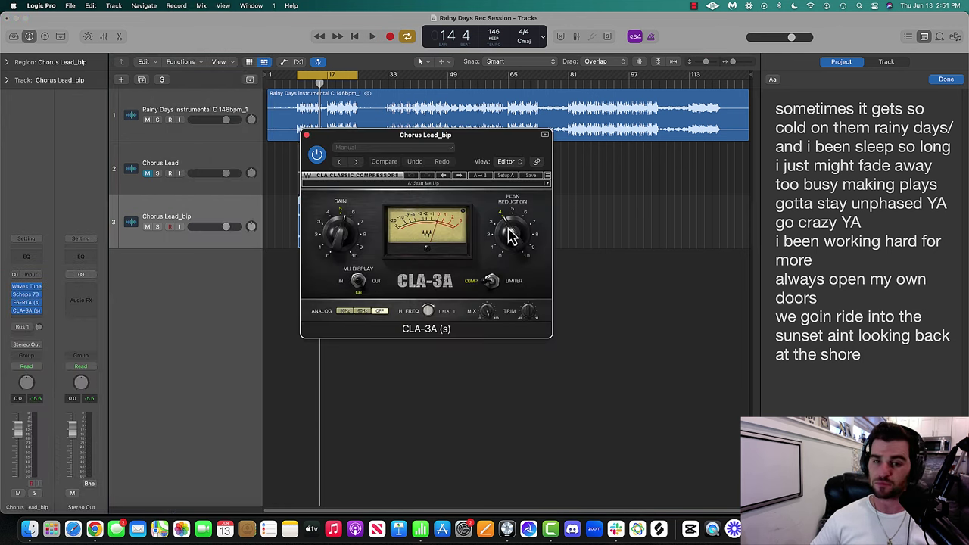
# Set the CLA-3A's peak reduction to about 5.83 and its gain to about 4.51 while the song plays.
pyautogui.moveTo(530, 254); pyautogui.dragTo(530, 240)
pyautogui.press('space')
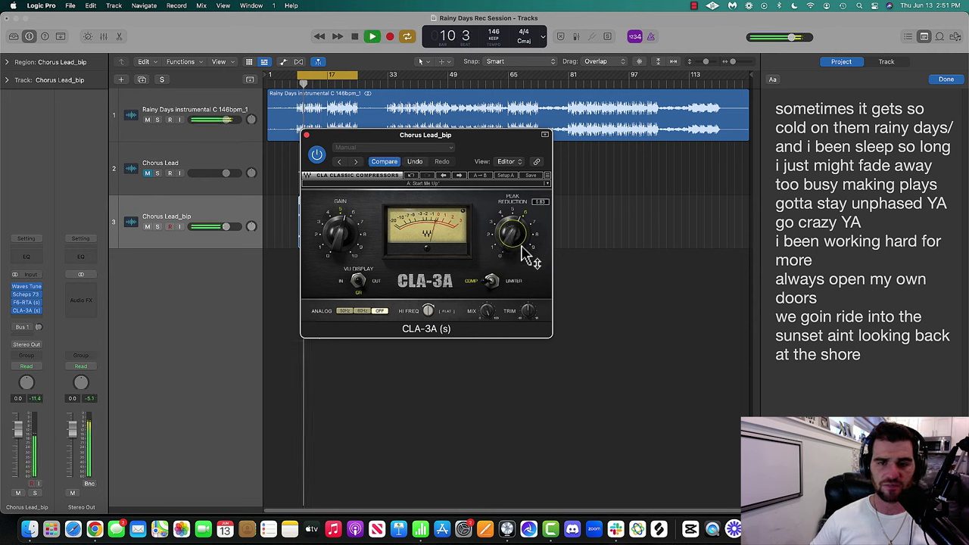
pyautogui.moveTo(332, 240); pyautogui.dragTo(332, 249)
# Compare the playing vocal with the CLA-3A bypassed and active, then close the plug-in and stop playback.
pyautogui.click(317, 156)
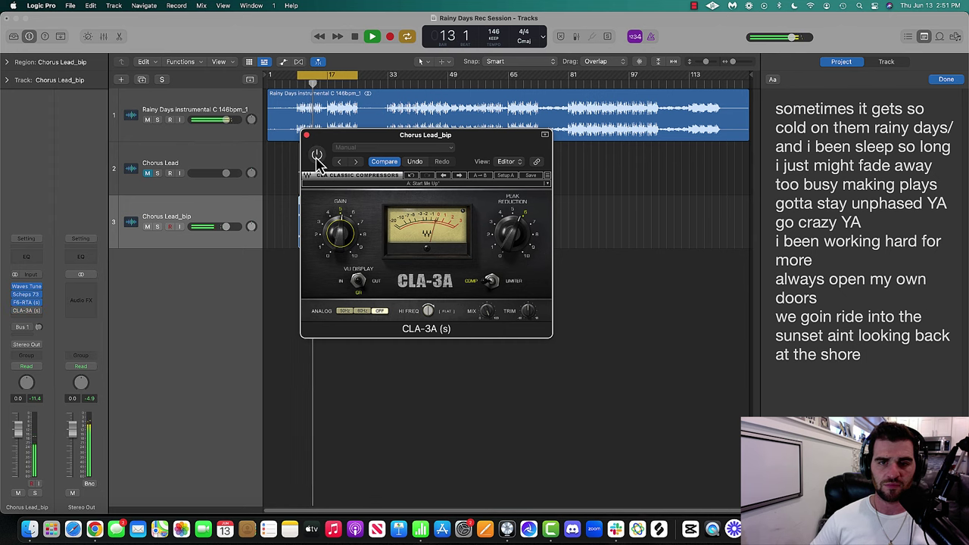
pyautogui.click(316, 155)
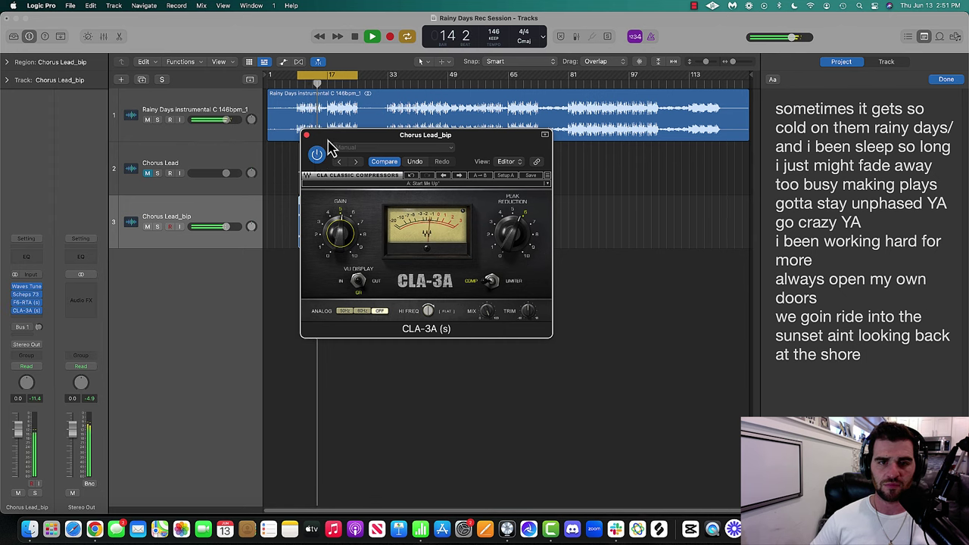
pyautogui.moveTo(308, 139); pyautogui.dragTo(428, 145)
pyautogui.press('space')
pyautogui.click(427, 141)
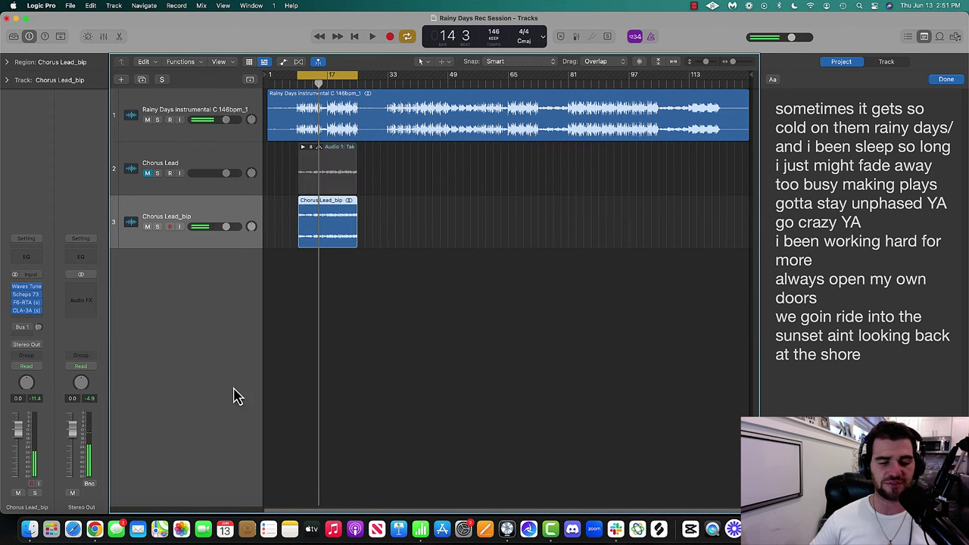
# Switch to the vocal mixing cheat sheet in Chrome, highlight the Dual Compression item under Step 5, and return to Logic Pro.
pyautogui.hotkey('ctrl', 'Up')
pyautogui.click(235, 426)
pyautogui.click(231, 288)
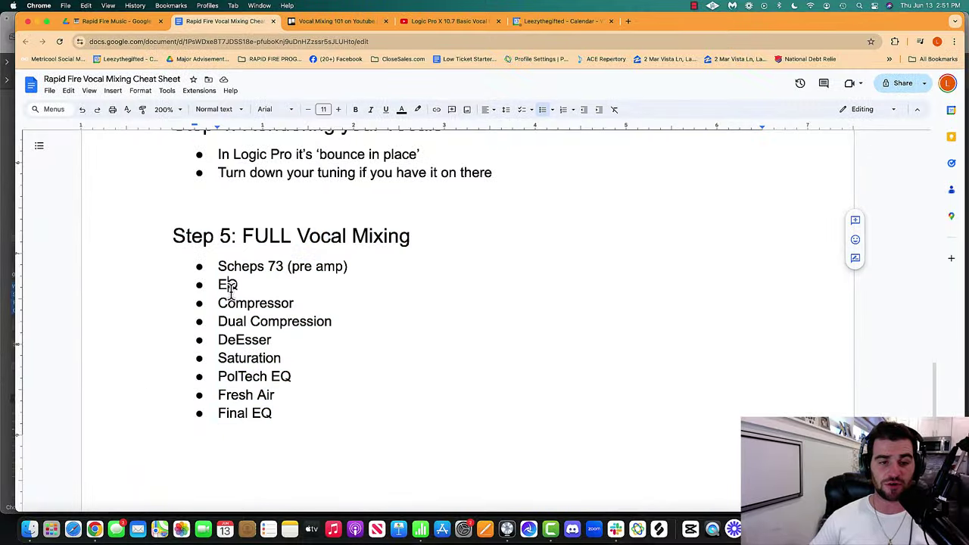
pyautogui.doubleClick(230, 304)
pyautogui.tripleClick(233, 324)
pyautogui.hotkey('ctrl', 'Up')
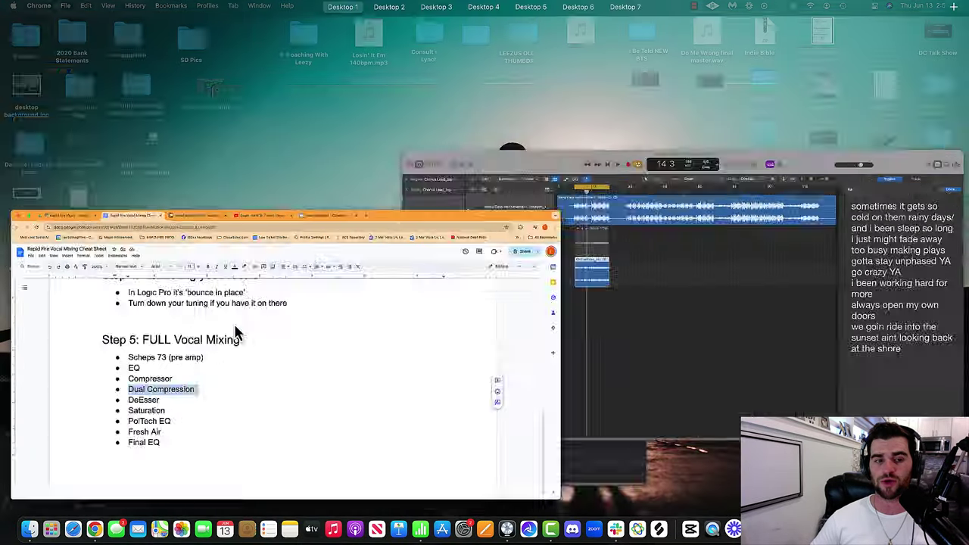
pyautogui.click(575, 303)
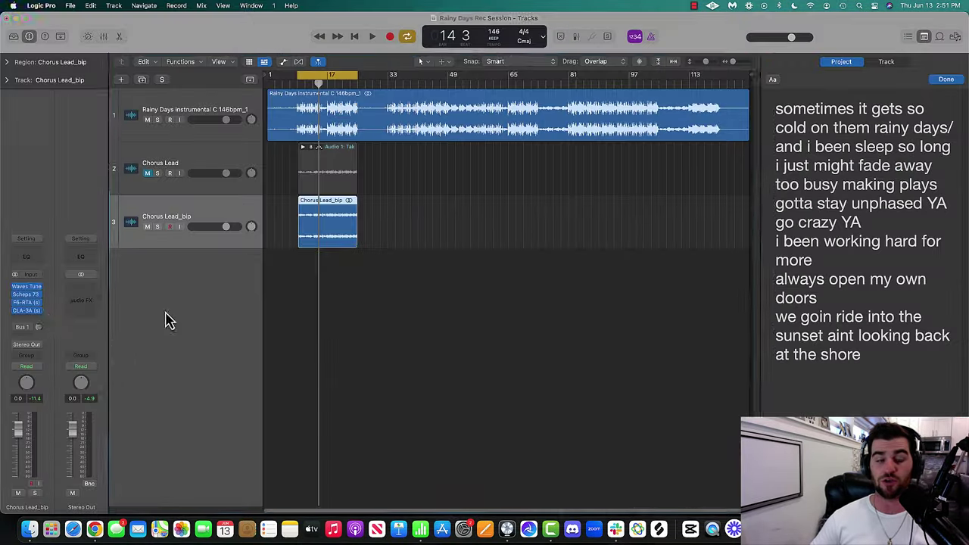
pyautogui.moveTo(29, 321); pyautogui.dragTo(30, 325)
pyautogui.click(30, 310)
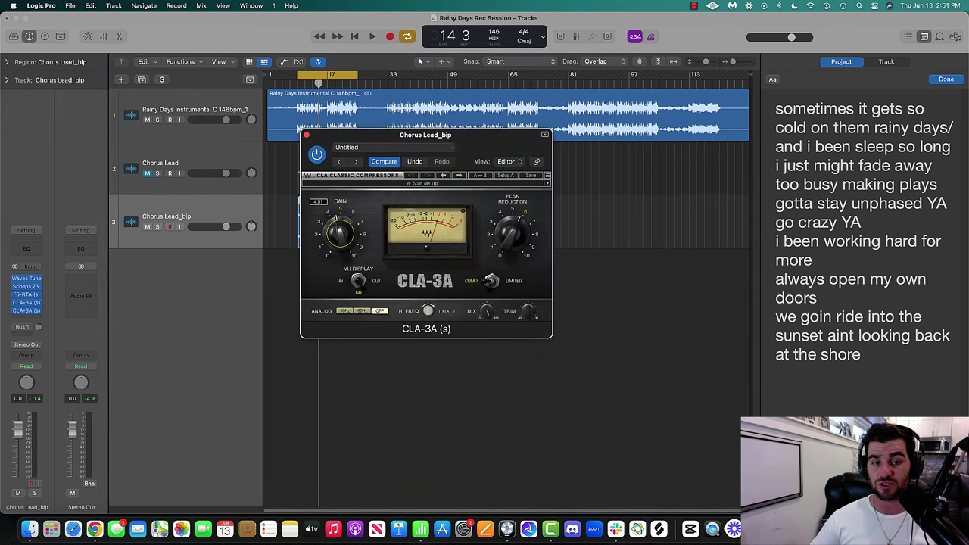
pyautogui.click(306, 136)
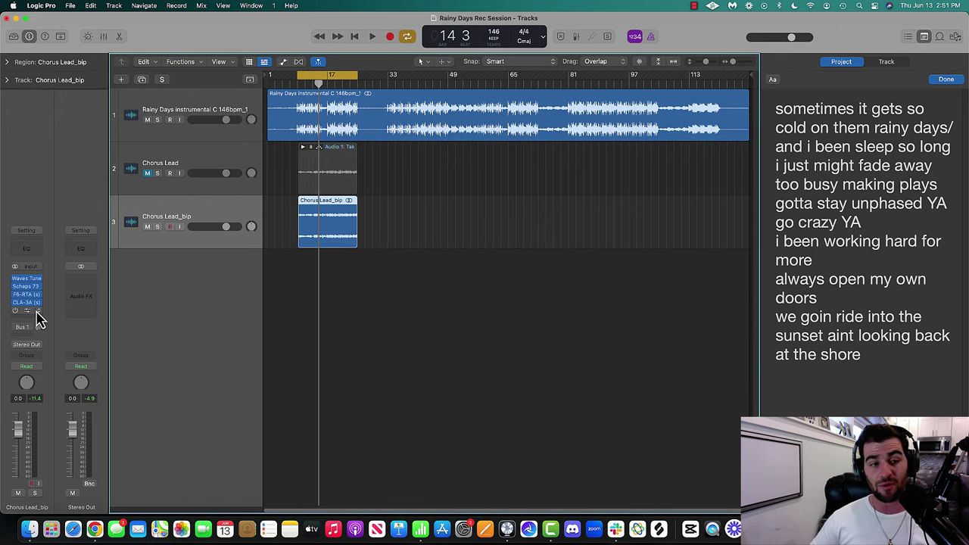
# Replace the duplicate CLA-3A on the Chorus Lead_bip track with the stereo Waves CLA-76 compressor.
pyautogui.click(37, 311)
pyautogui.moveTo(227, 467)
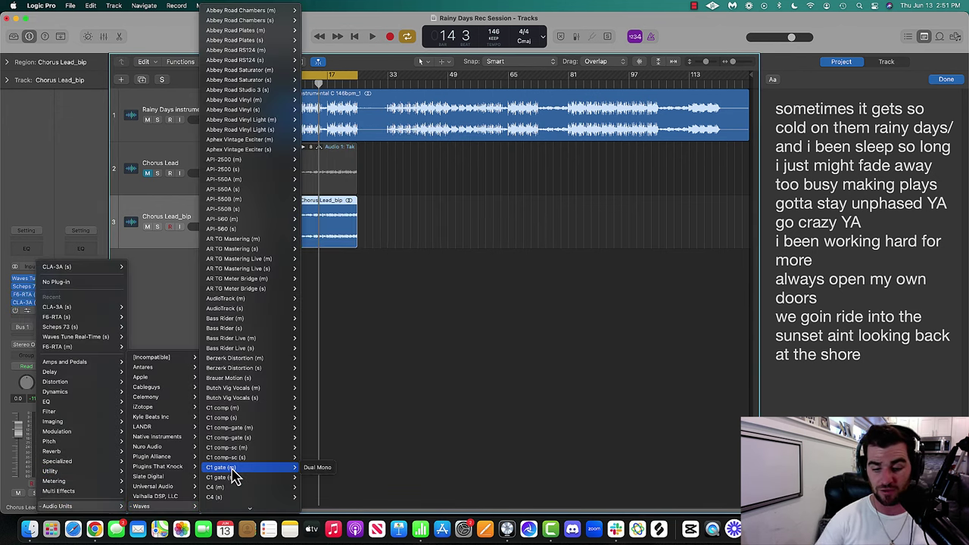
pyautogui.write('cl')
pyautogui.scroll(-10, 234, 473)
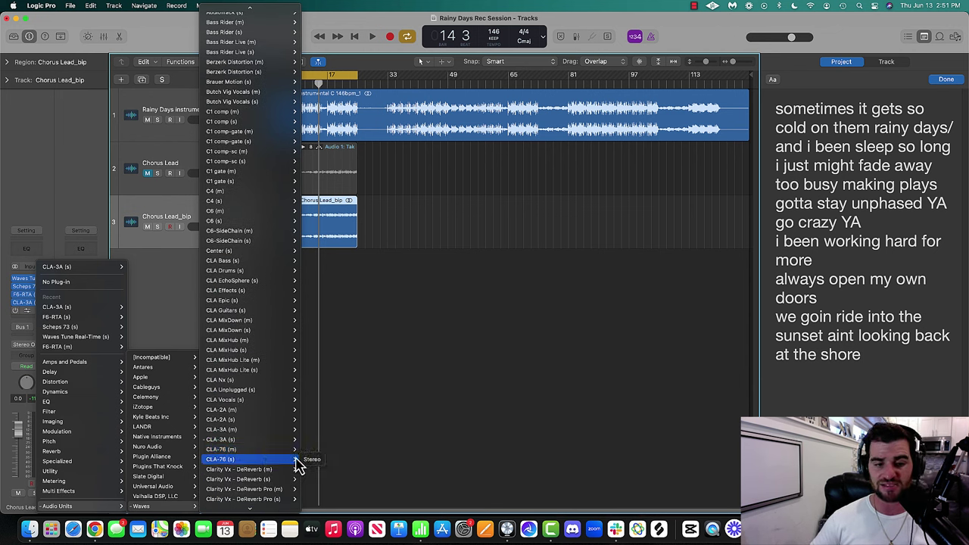
pyautogui.click(312, 460)
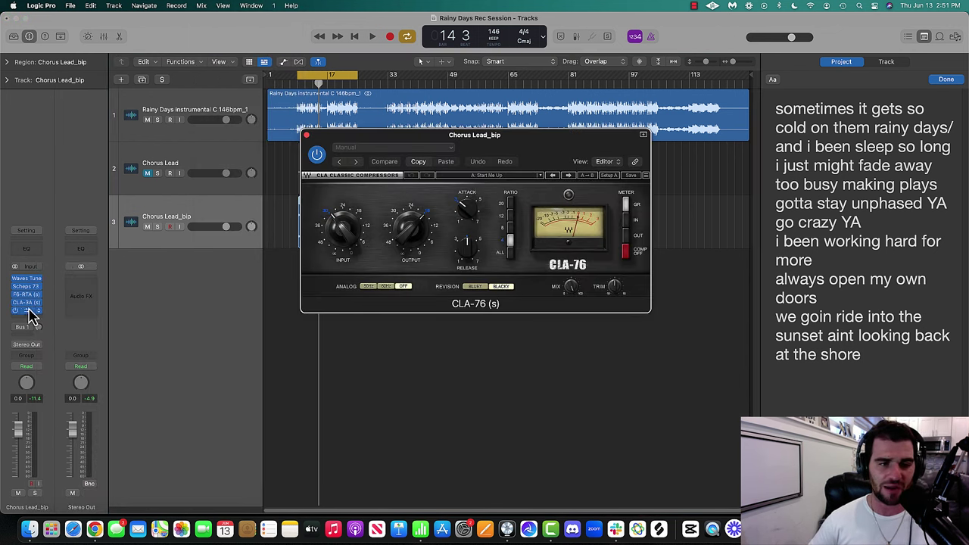
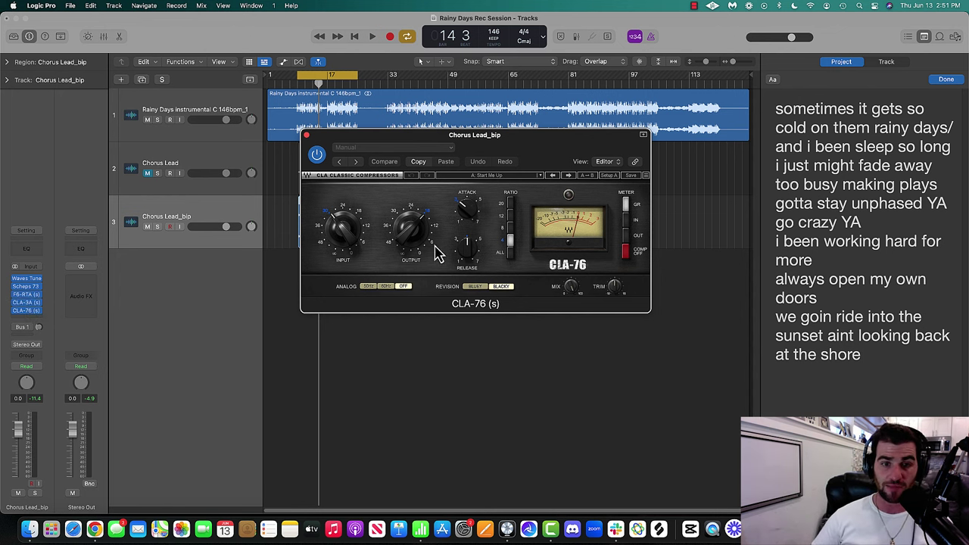
# Lower the CLA-76's output to -24.0 while the song plays, and stop playback.
pyautogui.press('space')
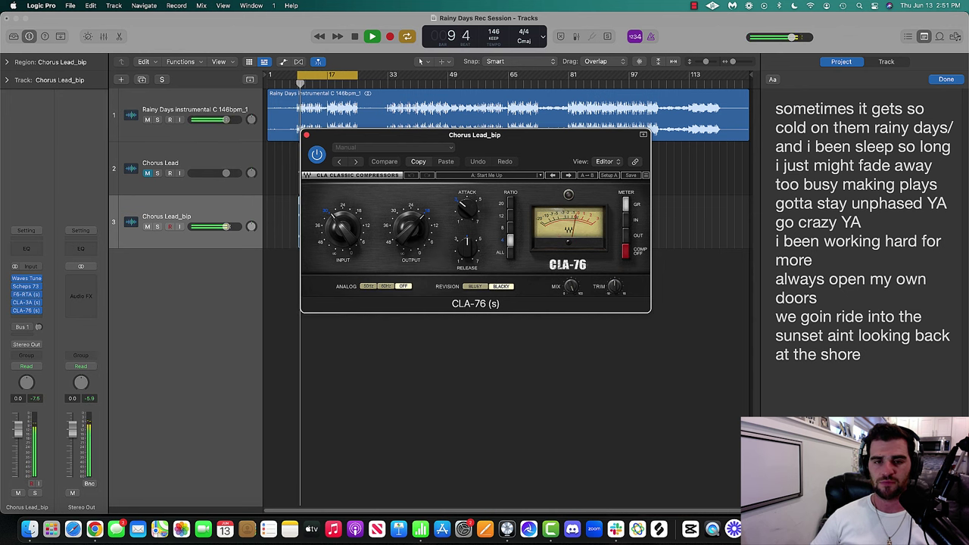
pyautogui.moveTo(422, 240)
pyautogui.mouseDown()
pyautogui.moveTo(423, 226)
pyautogui.moveTo(464, 211)
pyautogui.moveTo(410, 241)
pyautogui.mouseUp()
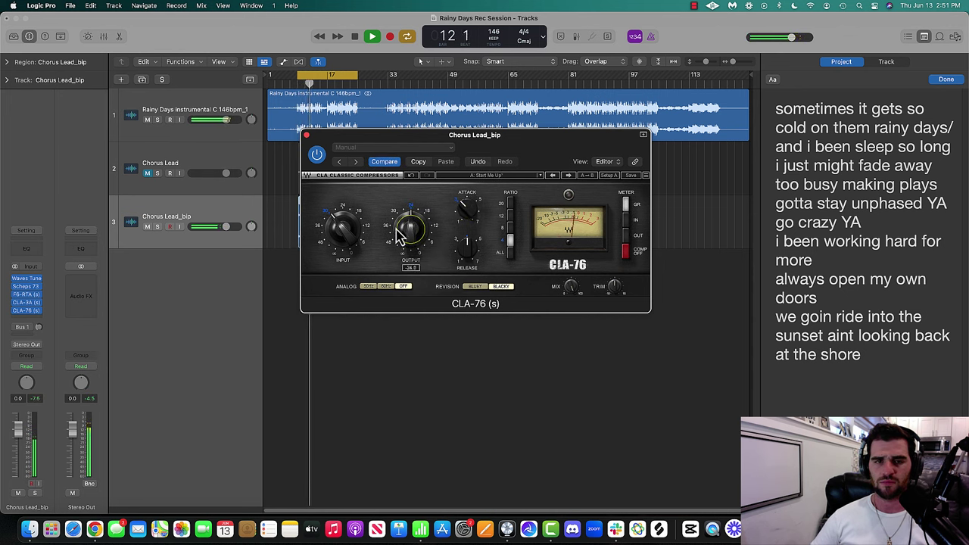
pyautogui.press('space')
# Solo the Chorus Lead_bip vocal and raise the CLA-76's output slightly above -24 to match its bypassed level.
pyautogui.press('s')
pyautogui.moveTo(338, 139); pyautogui.dragTo(428, 142)
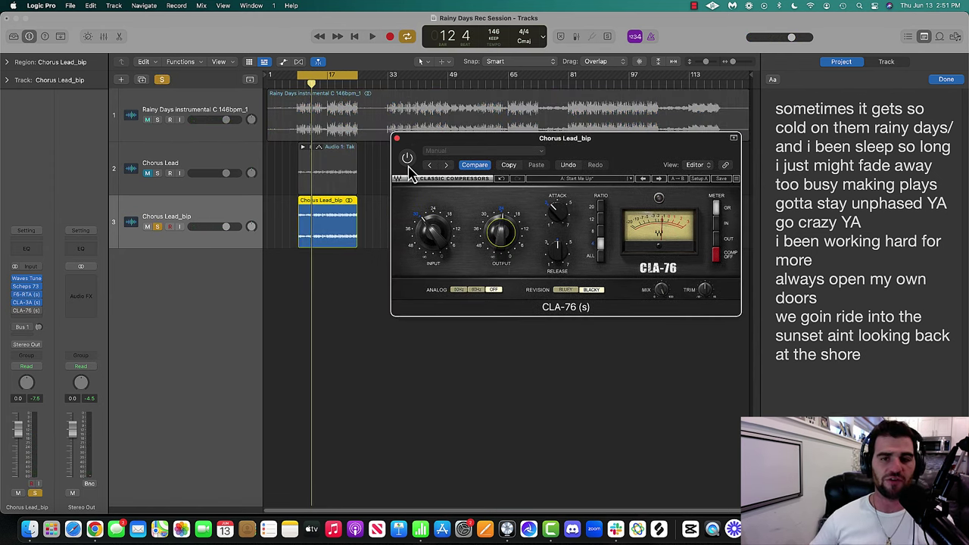
pyautogui.press('space')
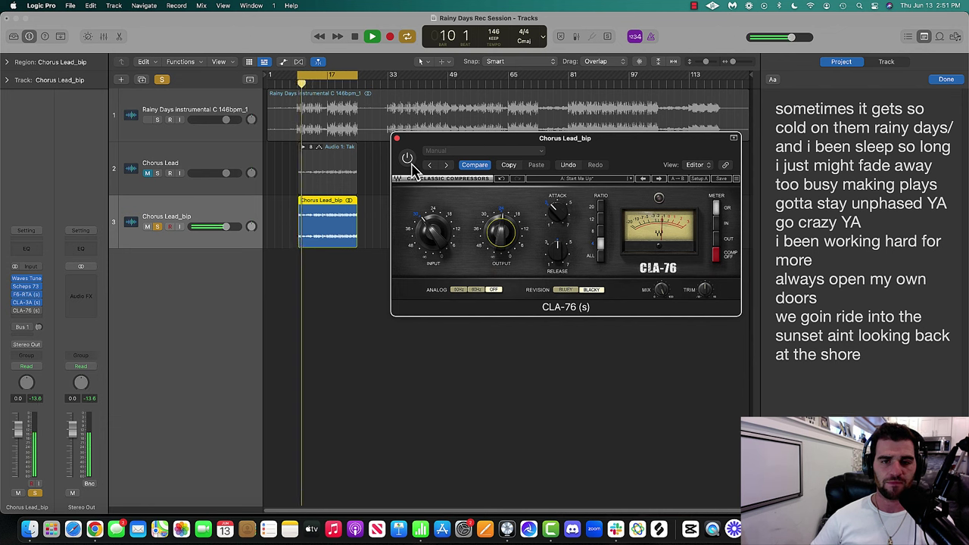
pyautogui.click(408, 159)
pyautogui.moveTo(502, 242); pyautogui.dragTo(503, 237)
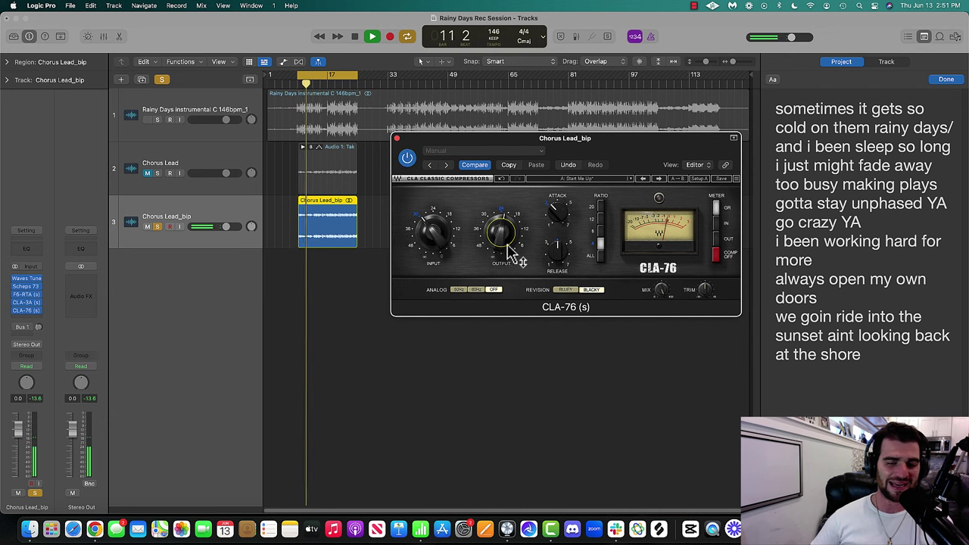
# Compare the soloed vocal with the CLA-76 bypassed and active, then take it out of solo and close the CLA-76.
pyautogui.click(408, 160)
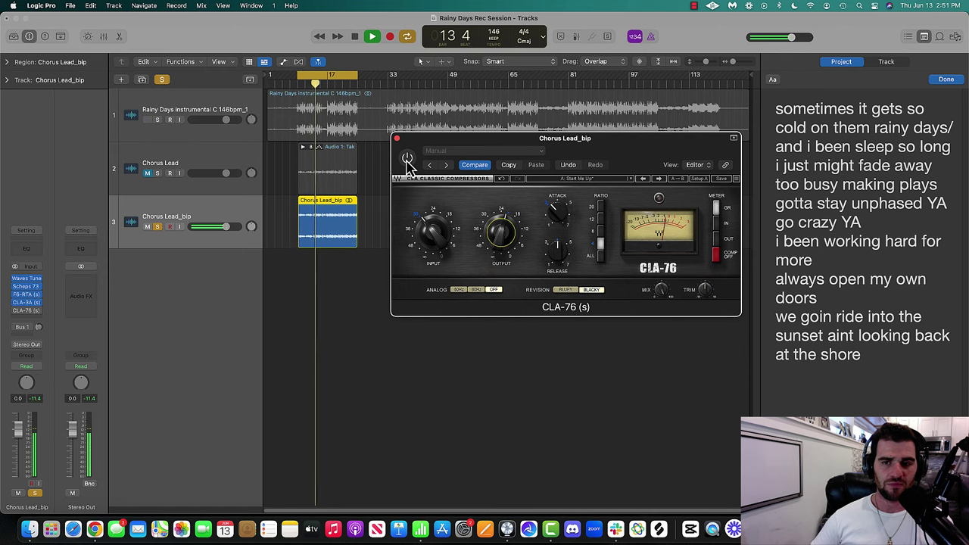
pyautogui.click(408, 159)
pyautogui.moveTo(497, 221); pyautogui.dragTo(497, 221)
pyautogui.click(396, 138)
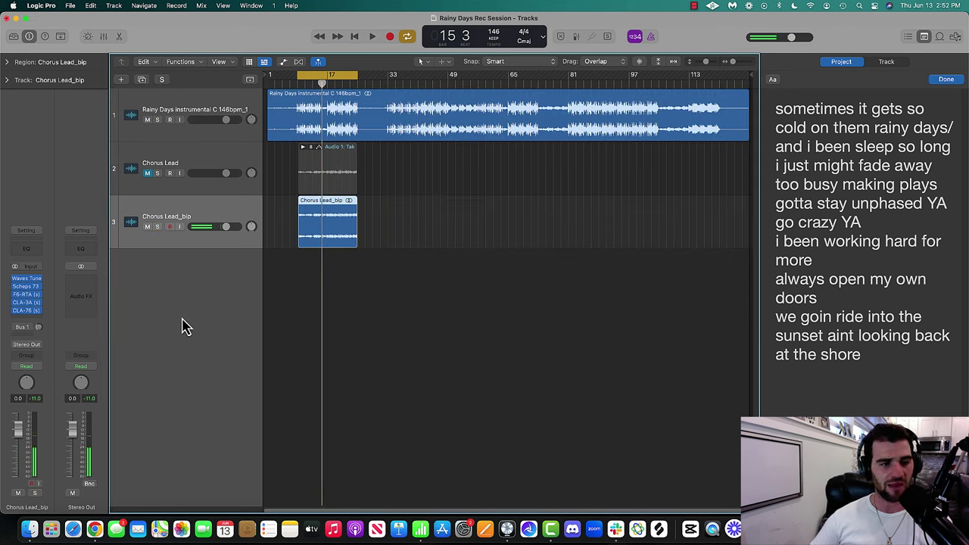
# Insert the stereo Waves DeEsser after the CLA-76 on the Chorus Lead_bip track.
pyautogui.click(30, 318)
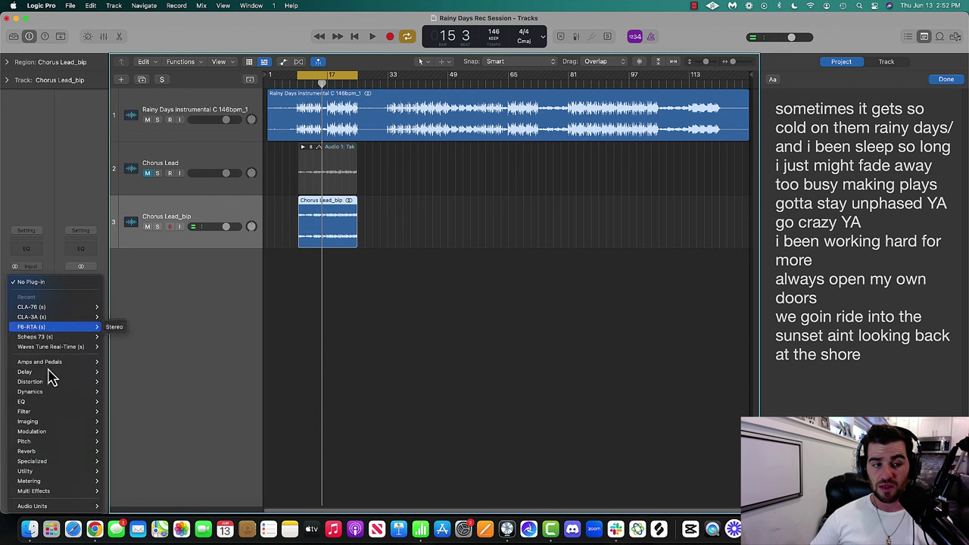
pyautogui.moveTo(129, 506)
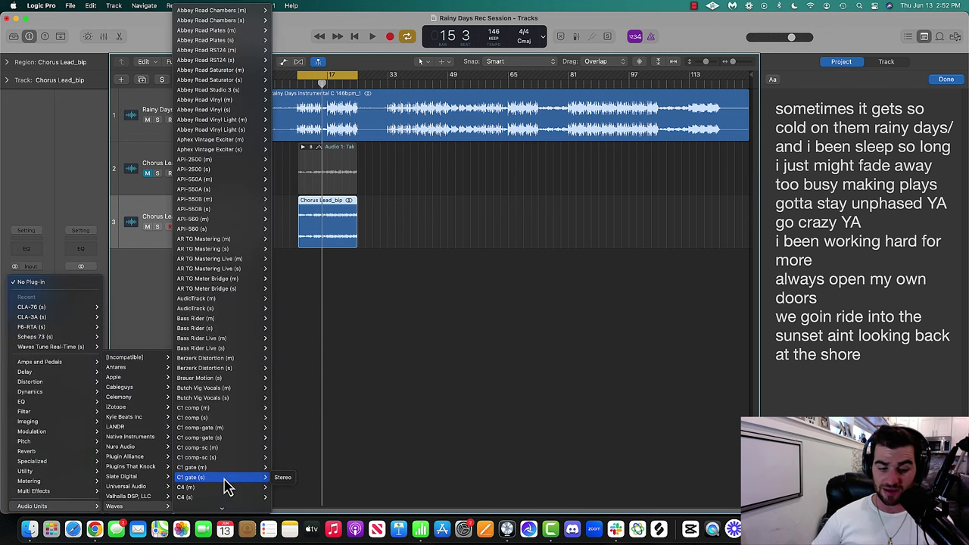
pyautogui.scroll(-10, 227, 484)
pyautogui.moveTo(227, 479)
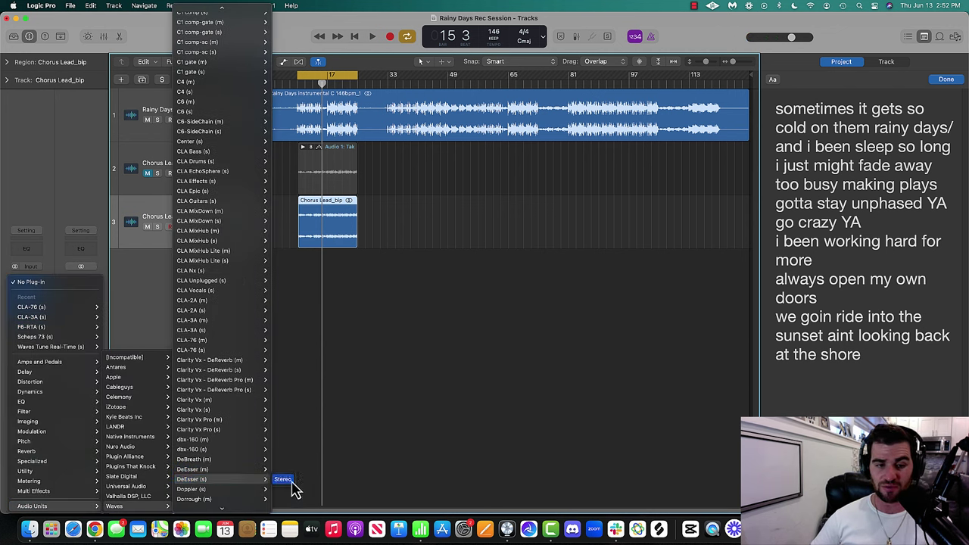
pyautogui.click(284, 480)
# Lower the DeEsser's threshold while the song plays, and close the plug-in.
pyautogui.moveTo(387, 143); pyautogui.dragTo(542, 146)
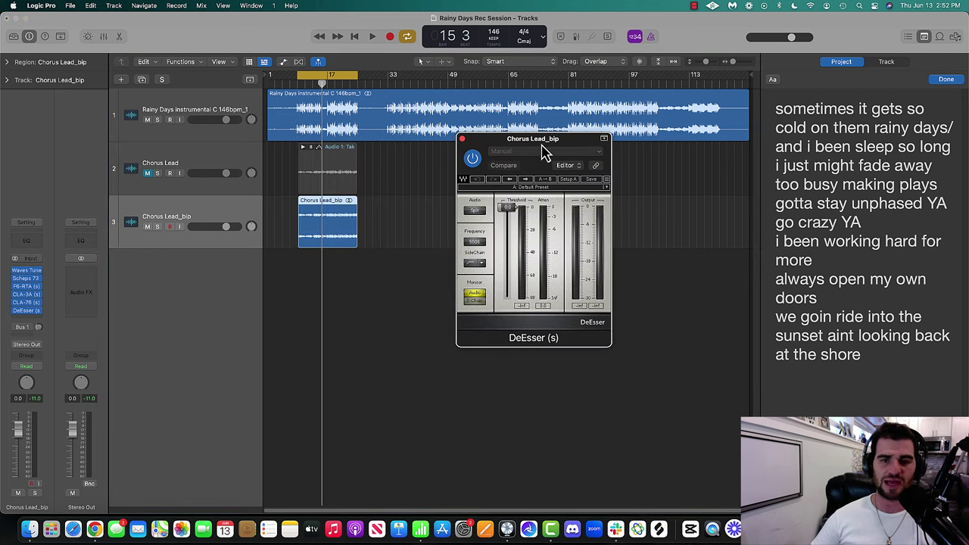
pyautogui.press('space')
pyautogui.moveTo(506, 207); pyautogui.dragTo(507, 239)
pyautogui.click(462, 139)
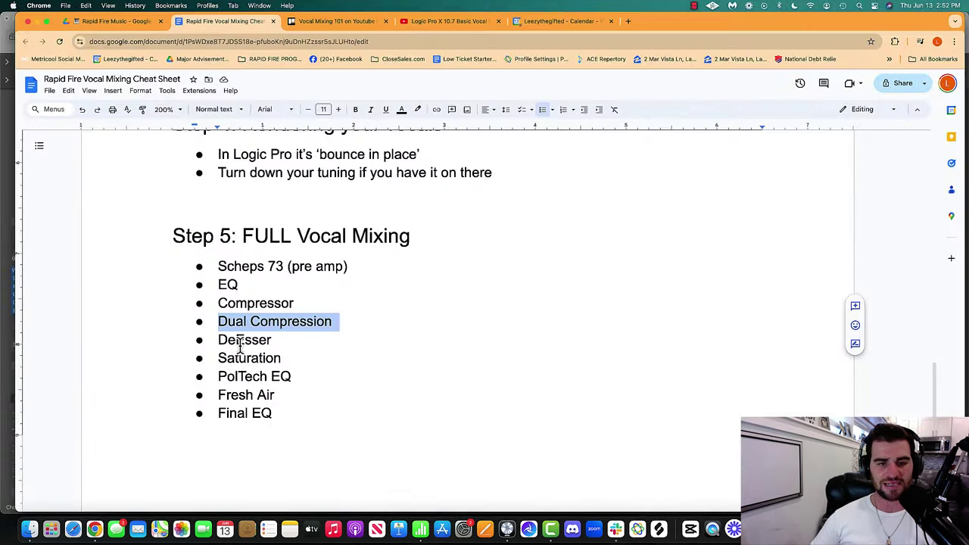
# Highlight the Saturation item in the cheat sheet's Step 5 list and return to Logic Pro.
pyautogui.doubleClick(240, 357)
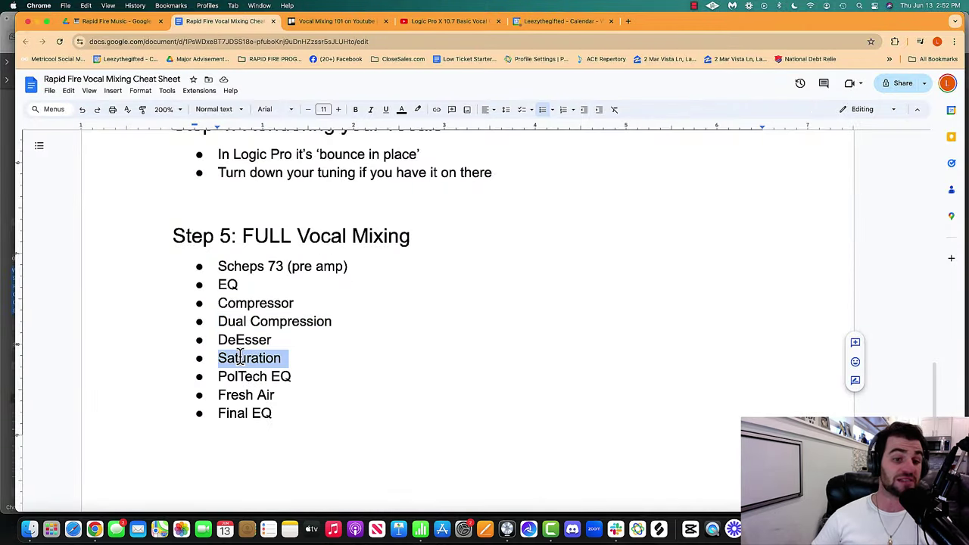
pyautogui.hotkey('ctrl', 'Up')
pyautogui.click(691, 303)
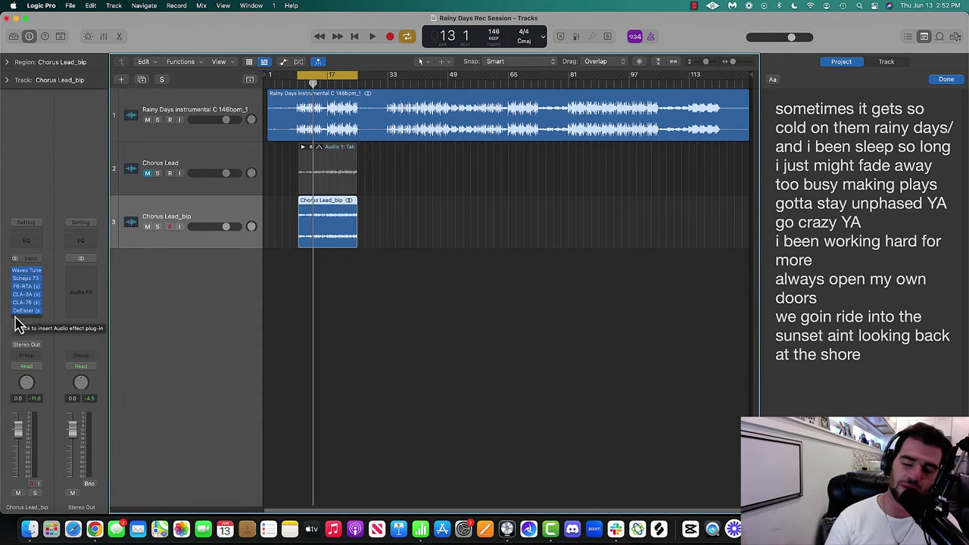
pyautogui.click(18, 324)
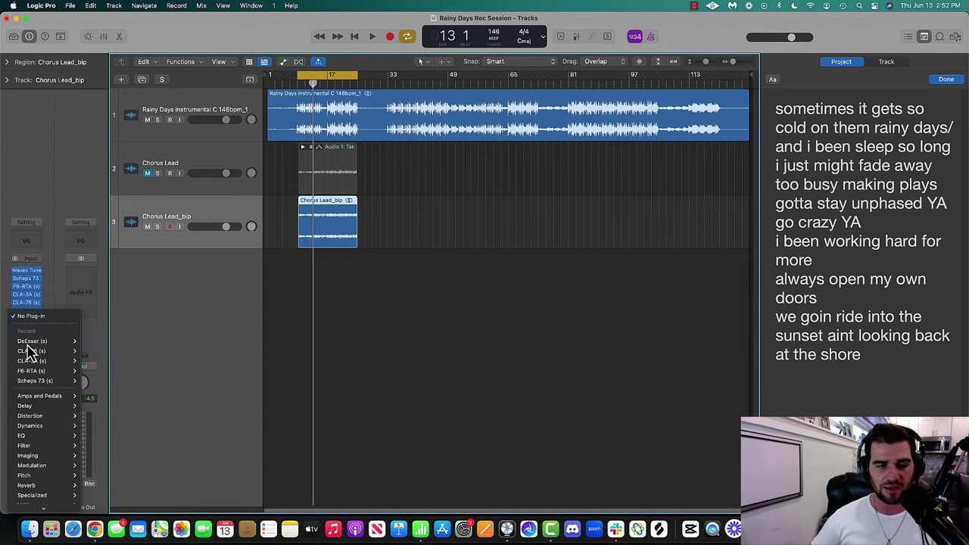
pyautogui.moveTo(53, 467)
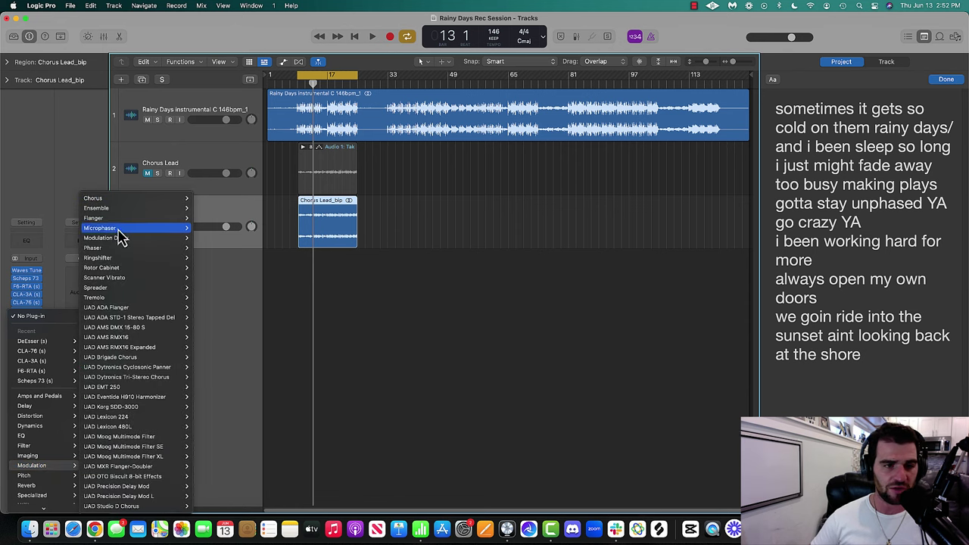
pyautogui.click(322, 307)
# Insert the stereo Waves Magma BB Tubes saturator after the DeEsser on the Chorus Lead_bip track.
pyautogui.click(35, 318)
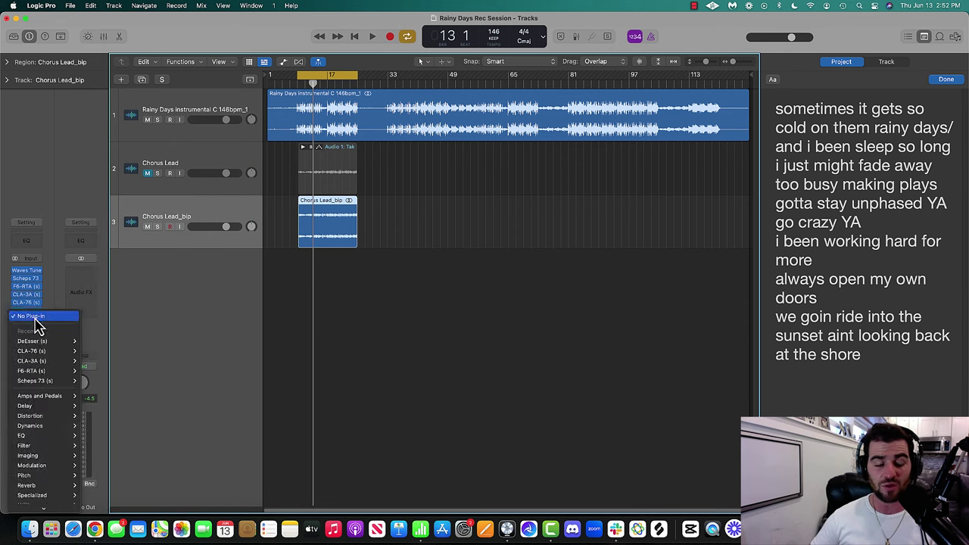
pyautogui.moveTo(46, 506)
pyautogui.moveTo(113, 506)
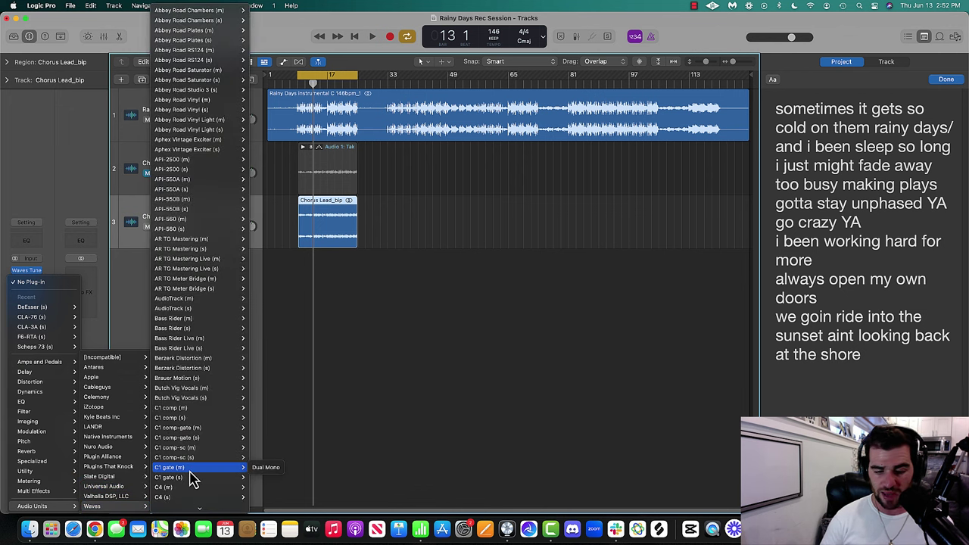
pyautogui.scroll(-10, 190, 471)
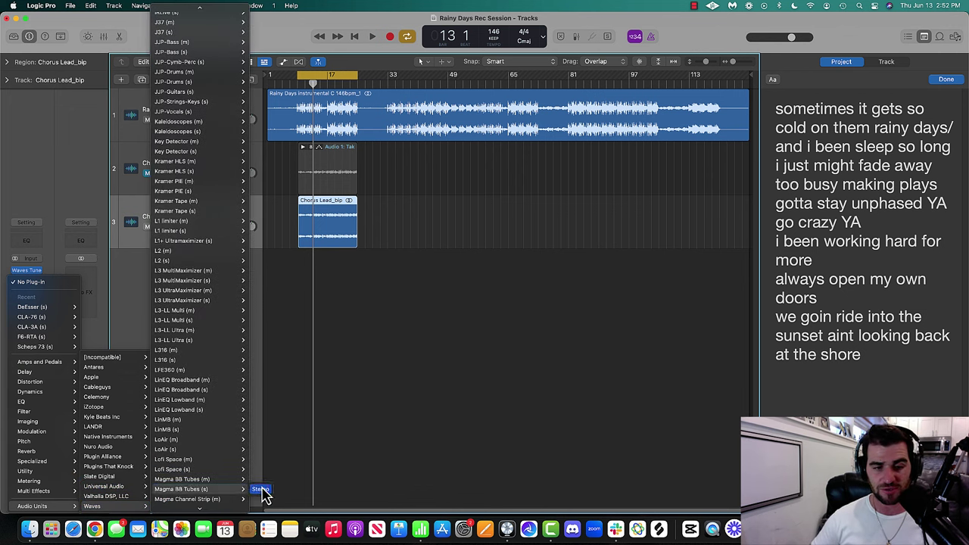
pyautogui.click(262, 495)
# While the song plays, raise the Magma BB Tubes Beauty to about 2 and Beast to about 1, and close the plug-in.
pyautogui.press('space')
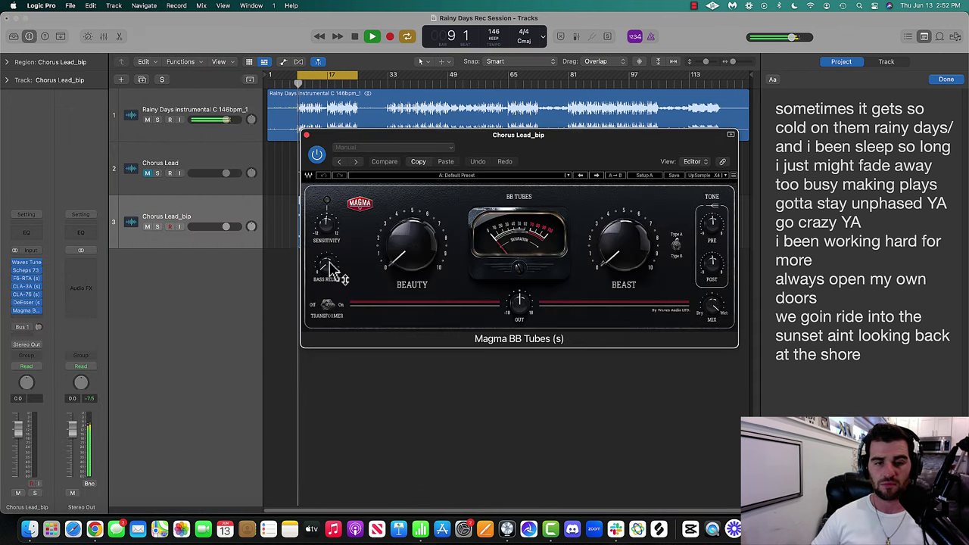
pyautogui.press('s')
pyautogui.moveTo(416, 259)
pyautogui.mouseDown()
pyautogui.moveTo(417, 178)
pyautogui.moveTo(428, 259)
pyautogui.mouseUp()
pyautogui.moveTo(628, 259)
pyautogui.mouseDown()
pyautogui.moveTo(622, 281)
pyautogui.moveTo(617, 261)
pyautogui.mouseUp()
pyautogui.press('s')
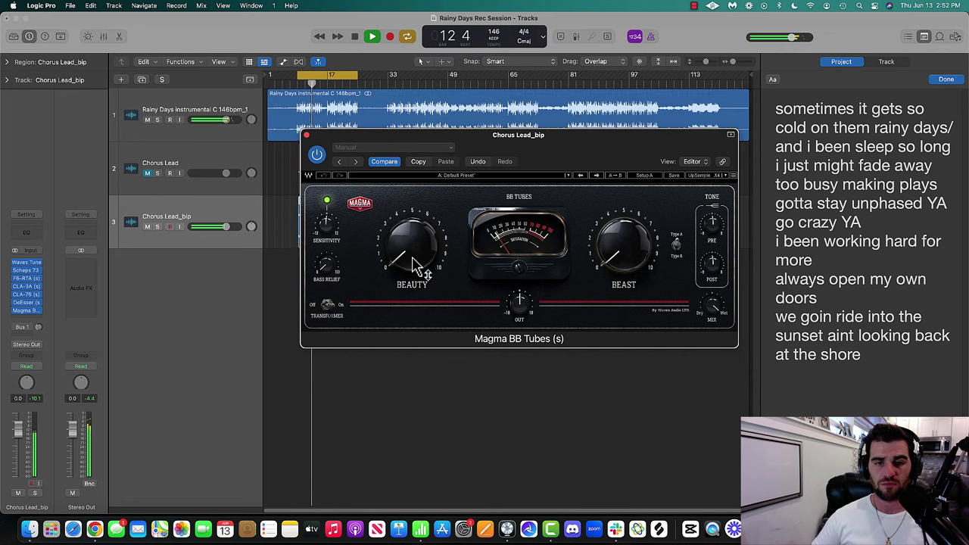
pyautogui.moveTo(415, 265)
pyautogui.mouseDown()
pyautogui.moveTo(412, 255)
pyautogui.moveTo(411, 266)
pyautogui.mouseUp()
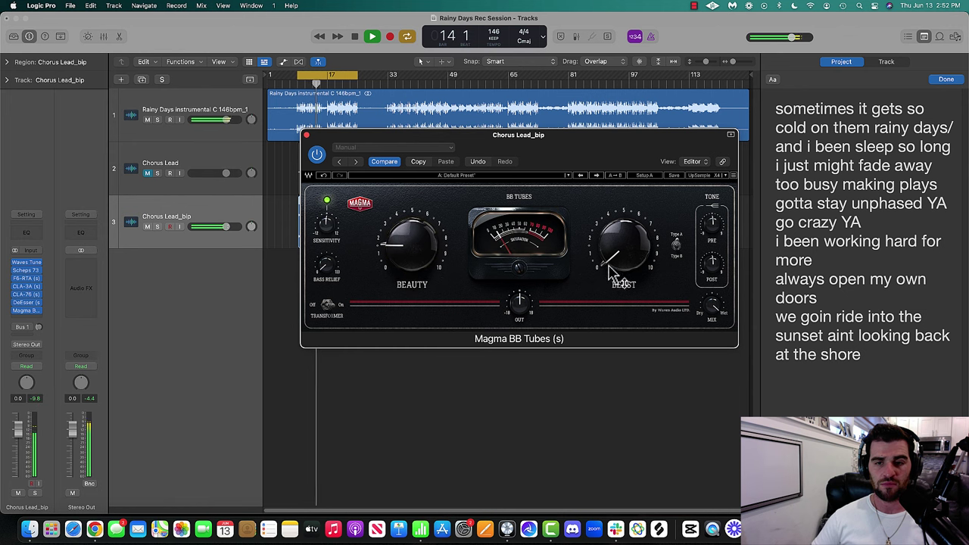
pyautogui.moveTo(612, 274); pyautogui.dragTo(612, 260)
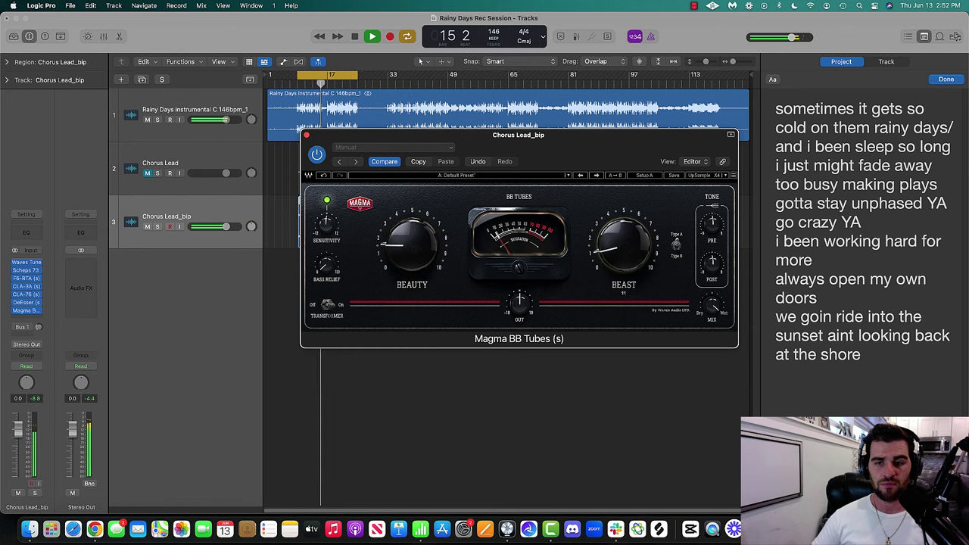
pyautogui.click(305, 135)
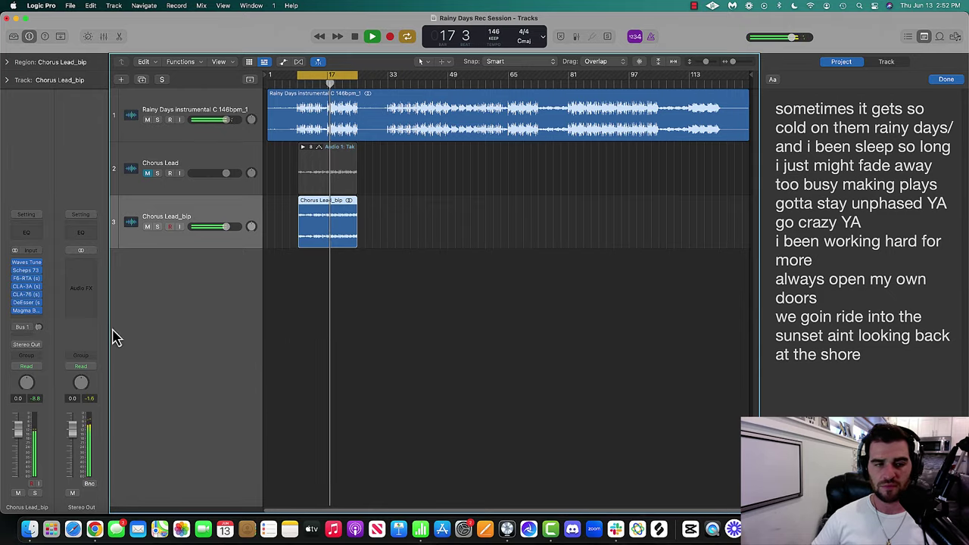
# Check the next item in the cheat sheet, insert the stereo Vintage Tube EQ after Magma BB Tubes, and close its window.
pyautogui.press('super+Tab')
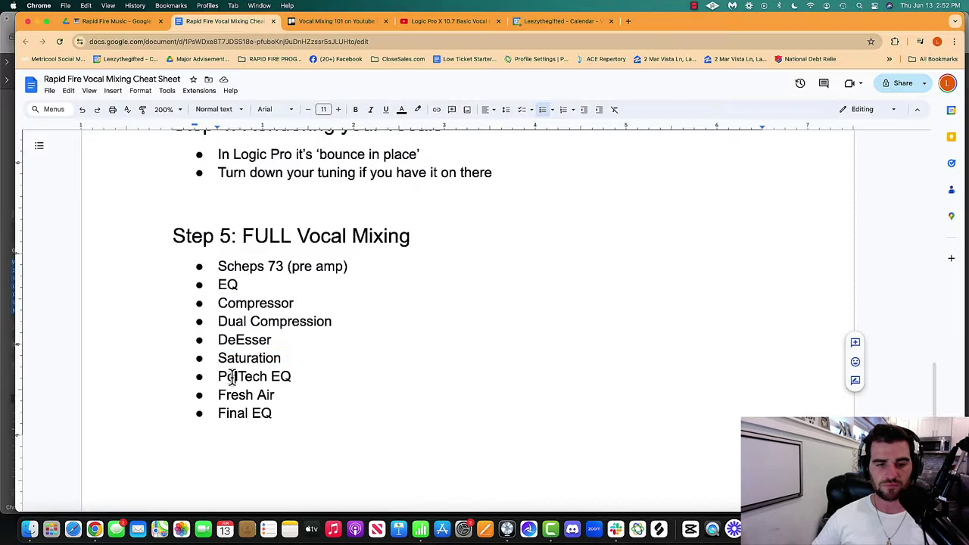
pyautogui.press('super+Tab')
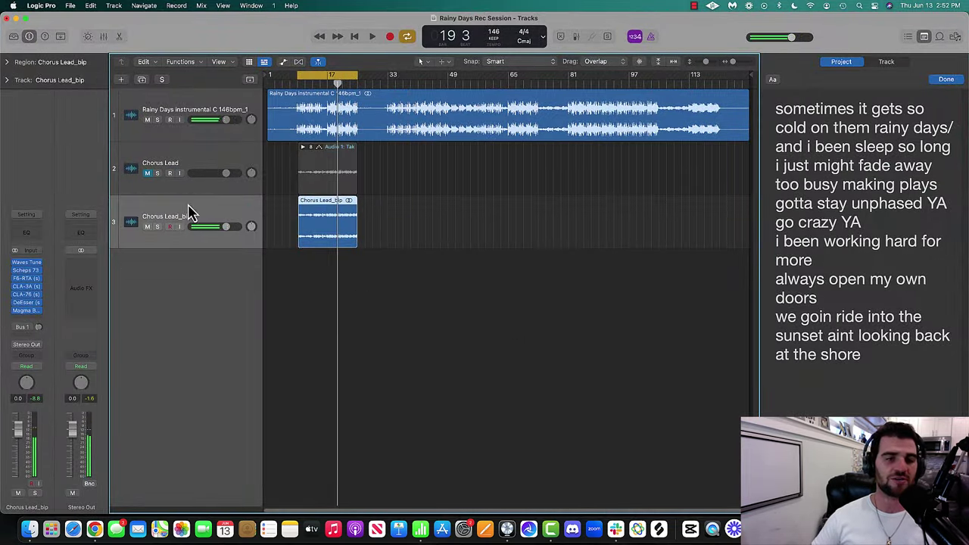
pyautogui.click(34, 319)
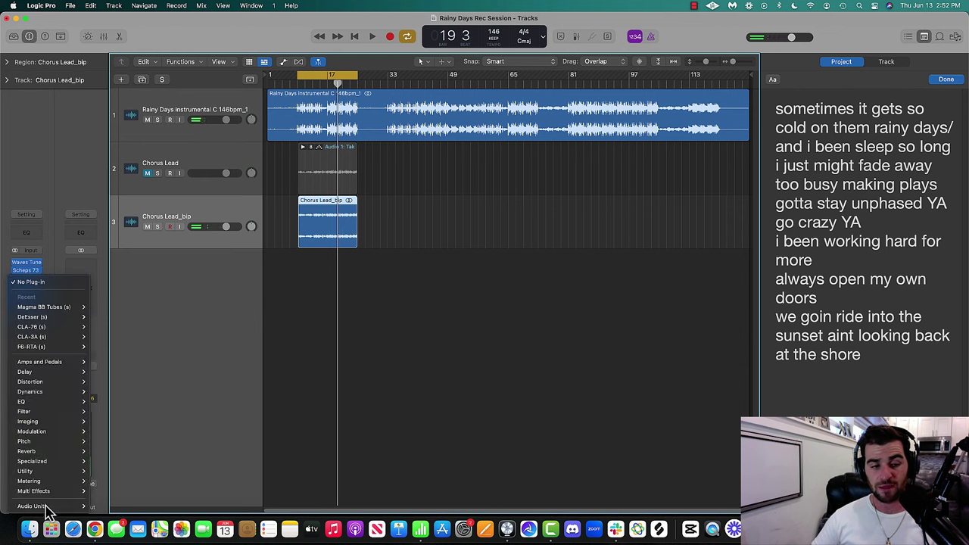
pyautogui.moveTo(38, 401)
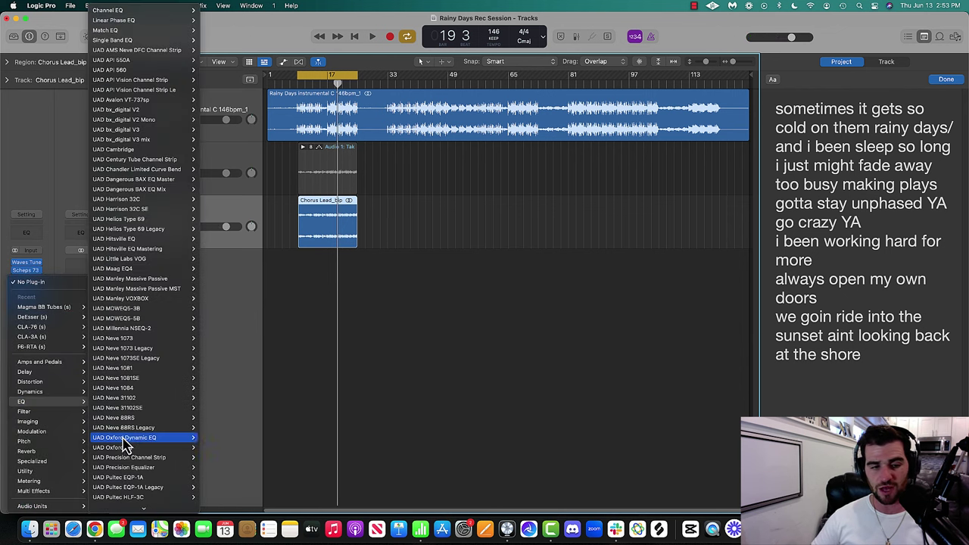
pyautogui.moveTo(112, 508)
pyautogui.moveTo(220, 507)
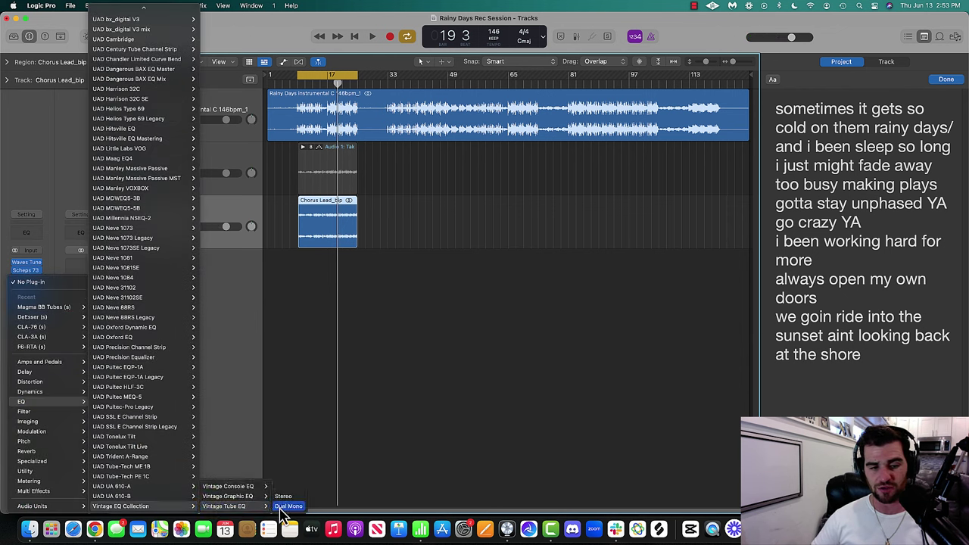
pyautogui.click(283, 497)
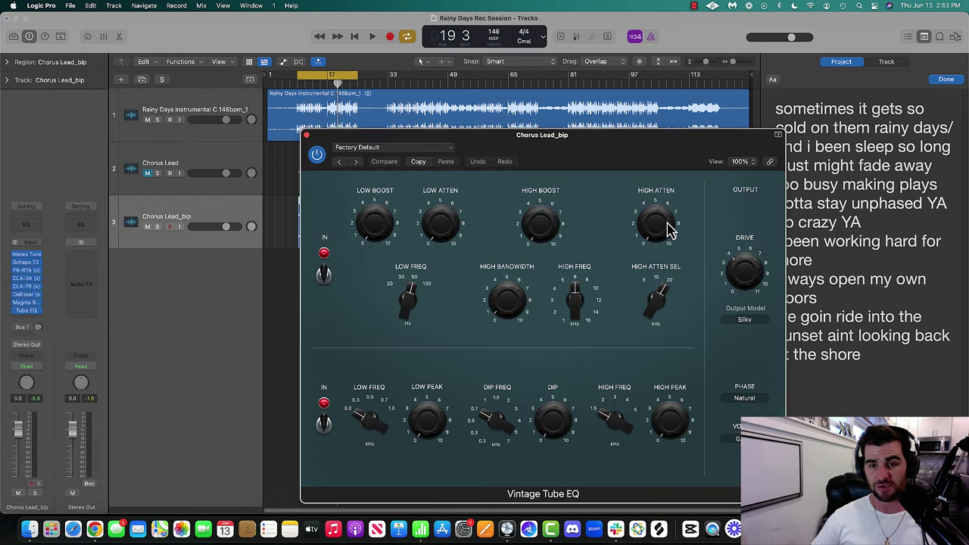
pyautogui.click(306, 135)
# Replace the Vintage Tube EQ with the stereo Waves PuigTec EQP1A on the Chorus Lead_bip track, and close its window.
pyautogui.click(40, 312)
pyautogui.moveTo(64, 505)
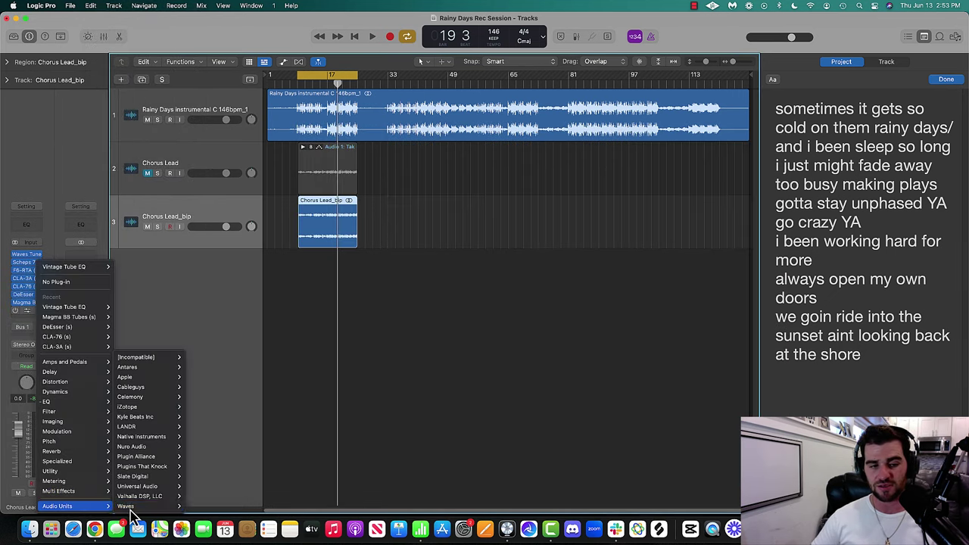
pyautogui.moveTo(126, 506)
pyautogui.moveTo(273, 449)
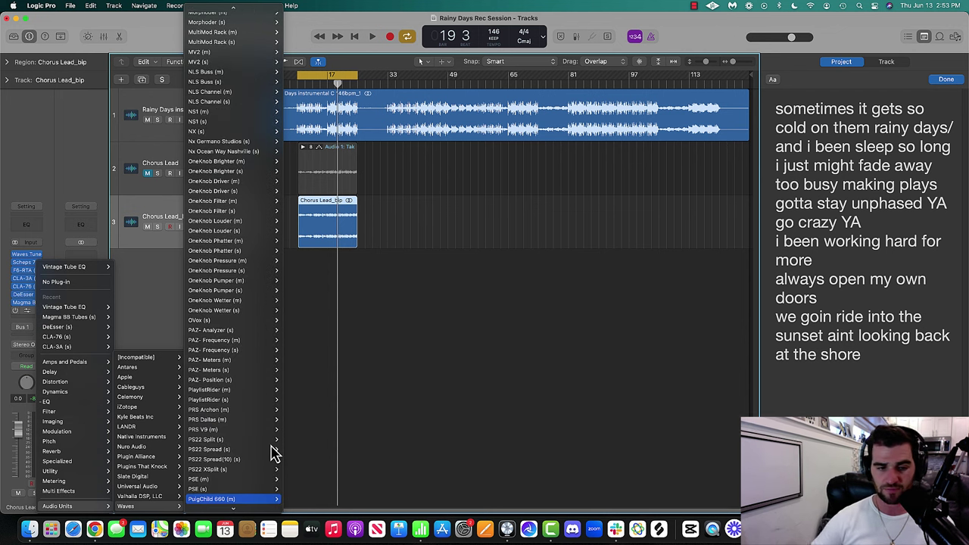
pyautogui.scroll(-10, 270, 448)
pyautogui.scroll(-3, 265, 448)
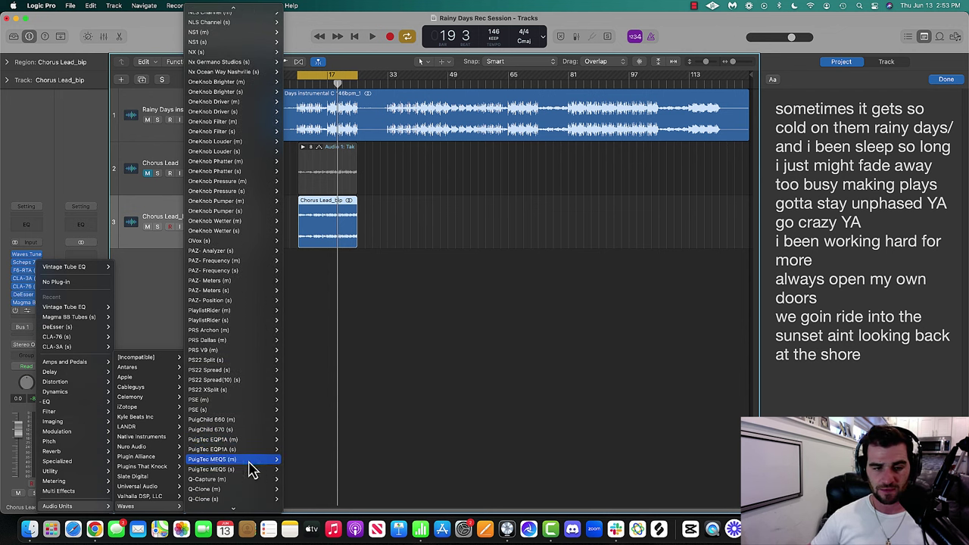
pyautogui.click(293, 450)
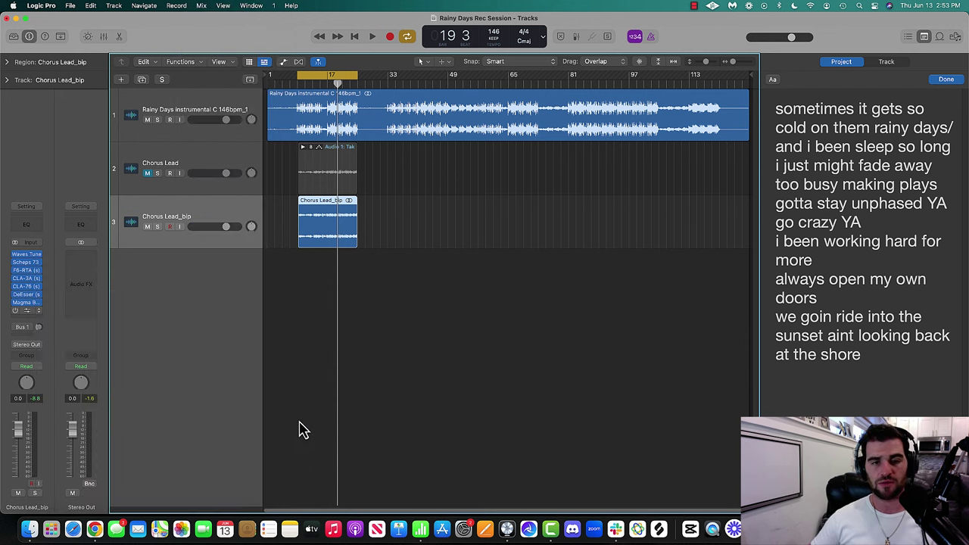
pyautogui.click(306, 135)
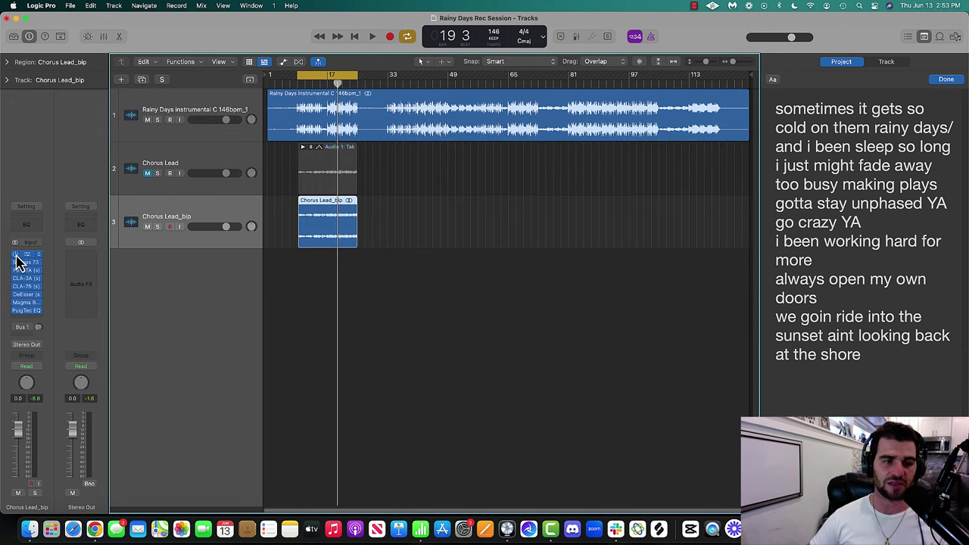
# Compare the Chorus Lead_bip vocal with its plug-in chain bypassed and enabled, and lower its volume fader to about -6 dB.
pyautogui.press('space')
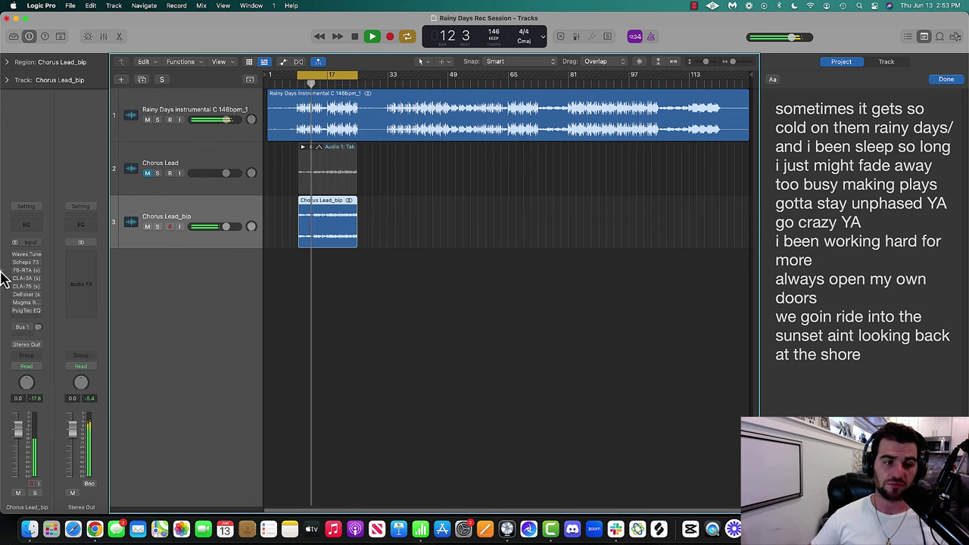
pyautogui.press('space')
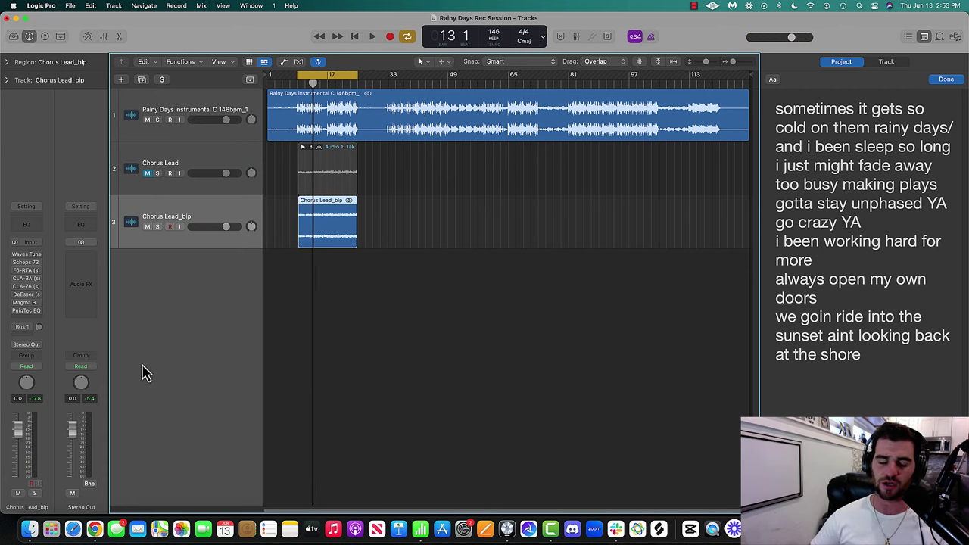
pyautogui.press('space')
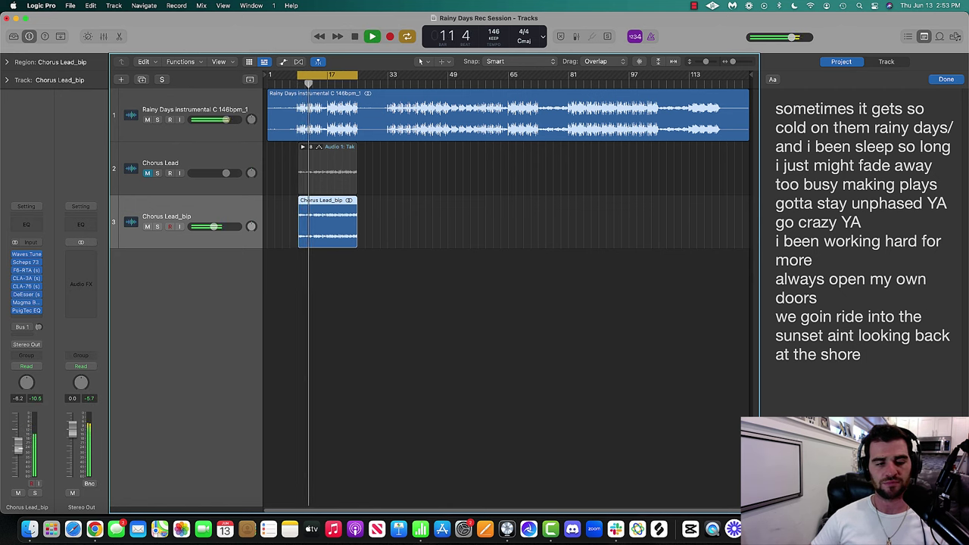
# With the vocal soloed, set the PuigTec EQP1A's low boost to about 4, raise the high boost, and set the high frequency to 8 KCS.
pyautogui.click(26, 310)
pyautogui.press('s')
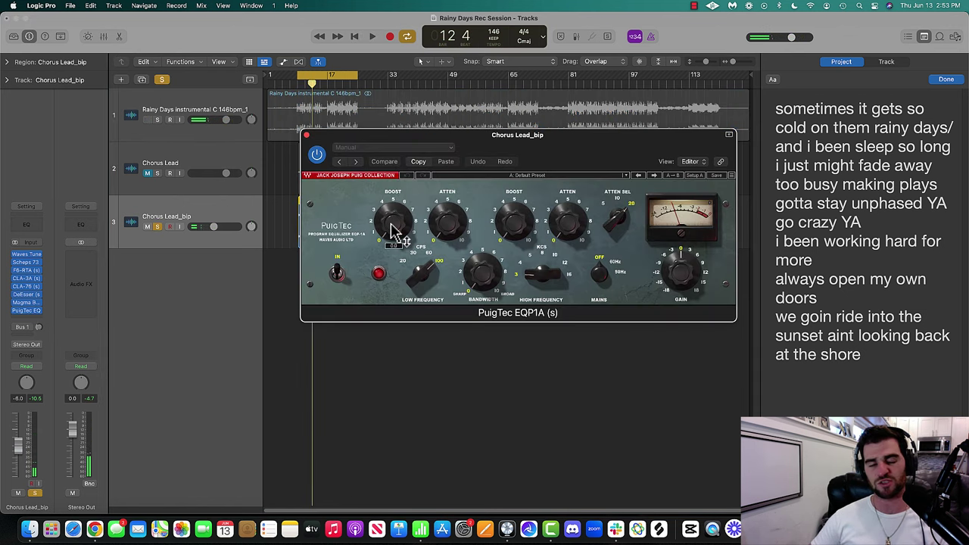
pyautogui.moveTo(394, 231); pyautogui.dragTo(394, 189)
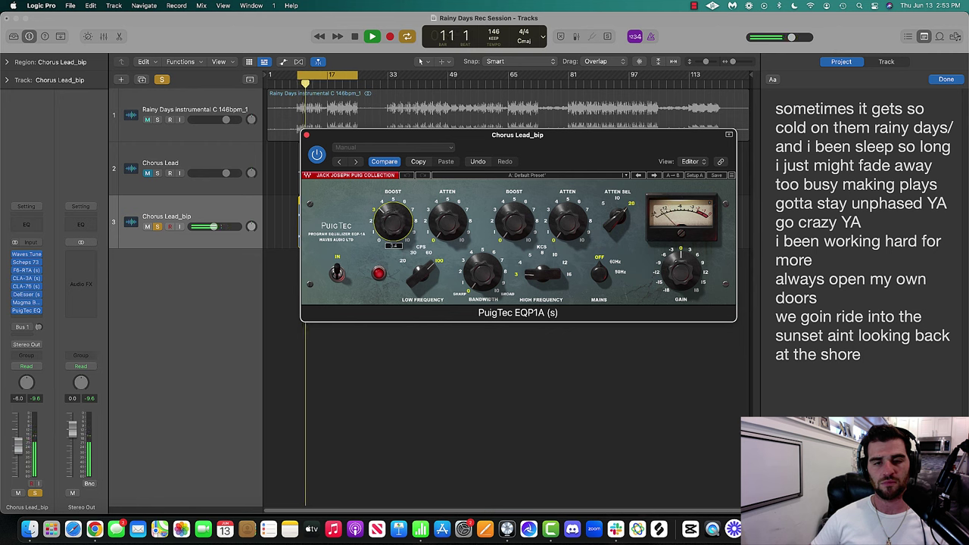
pyautogui.moveTo(393, 211); pyautogui.dragTo(394, 206)
pyautogui.moveTo(497, 231); pyautogui.dragTo(498, 195)
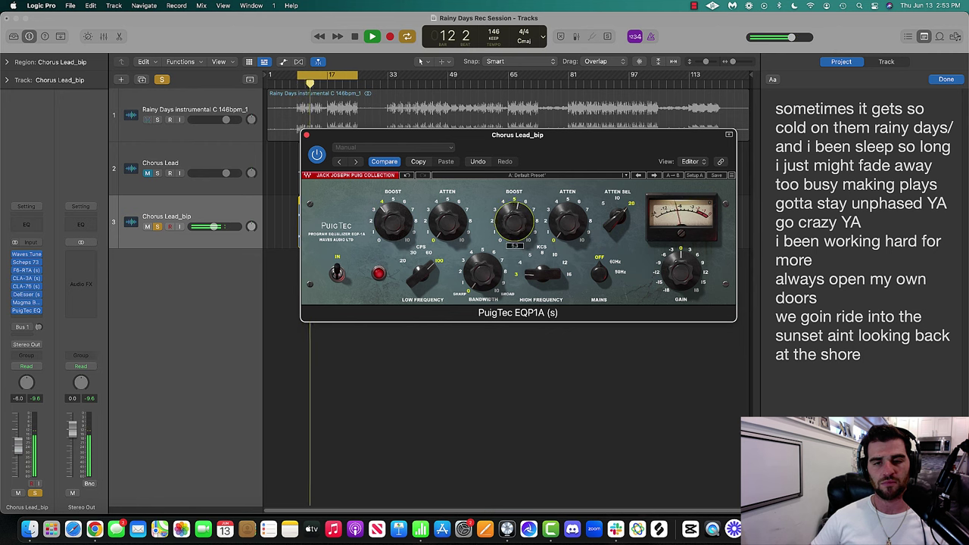
pyautogui.click(540, 256)
pyautogui.moveTo(514, 231); pyautogui.dragTo(514, 265)
# Raise the PuigTec EQP1A's output gain slightly, unsolo the vocal with its fader at about -9 dB, and close the plug-in.
pyautogui.doubleClick(680, 276)
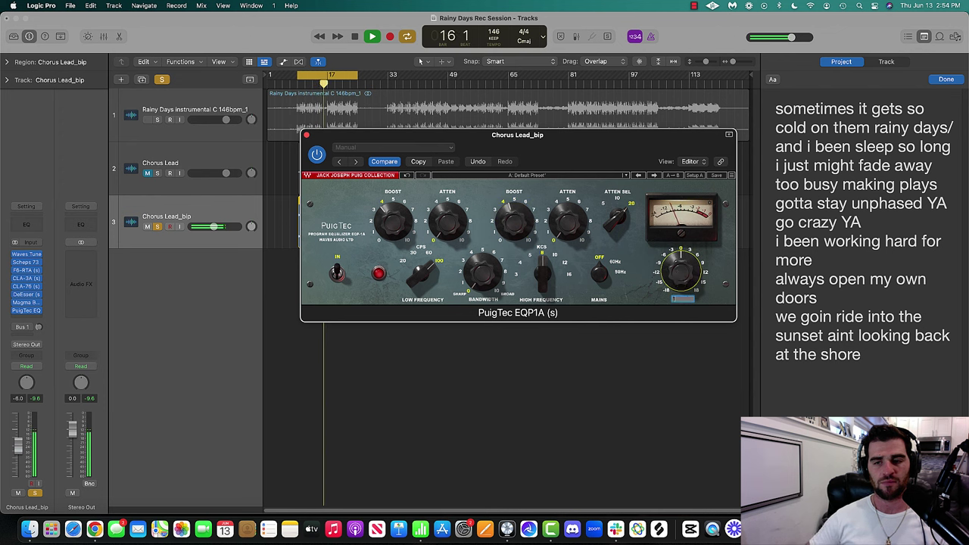
pyautogui.press('Return')
pyautogui.press('s')
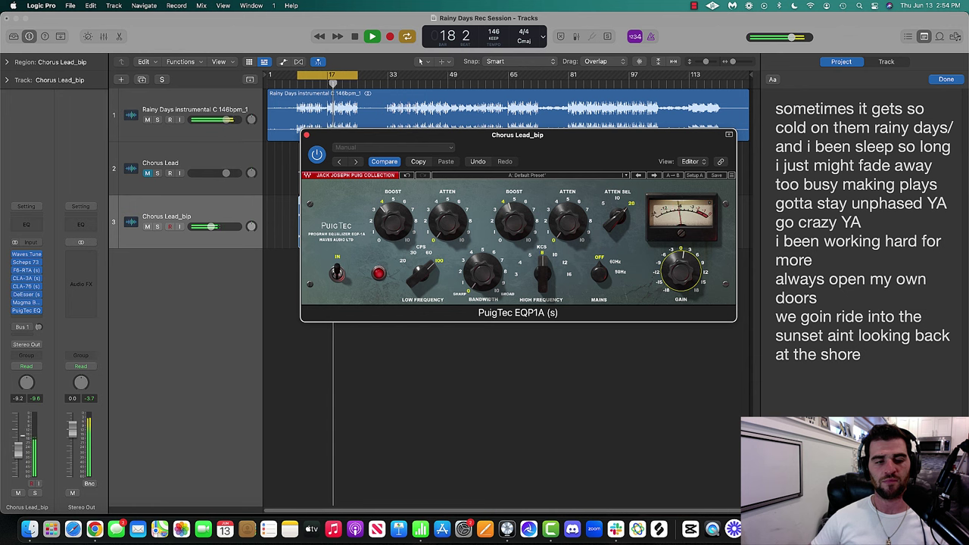
pyautogui.click(301, 150)
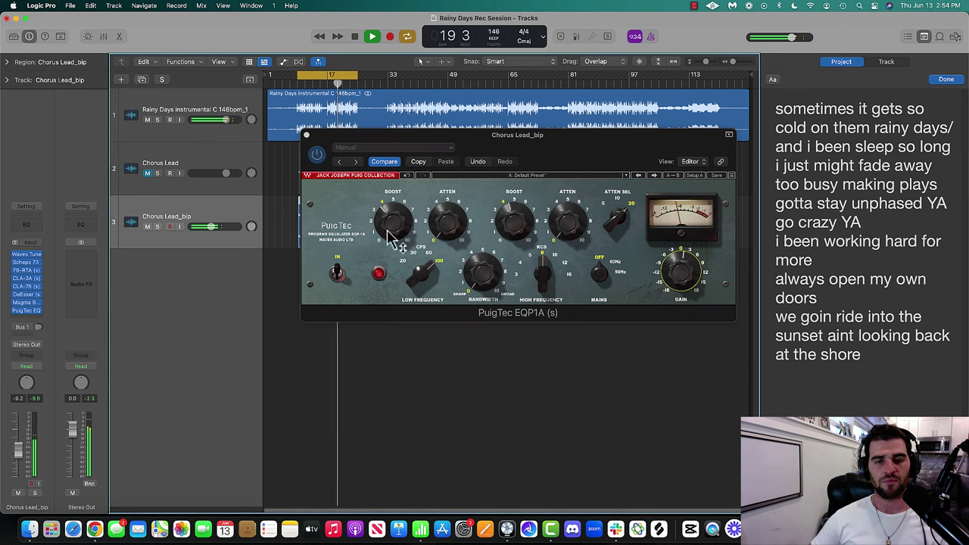
pyautogui.click(305, 134)
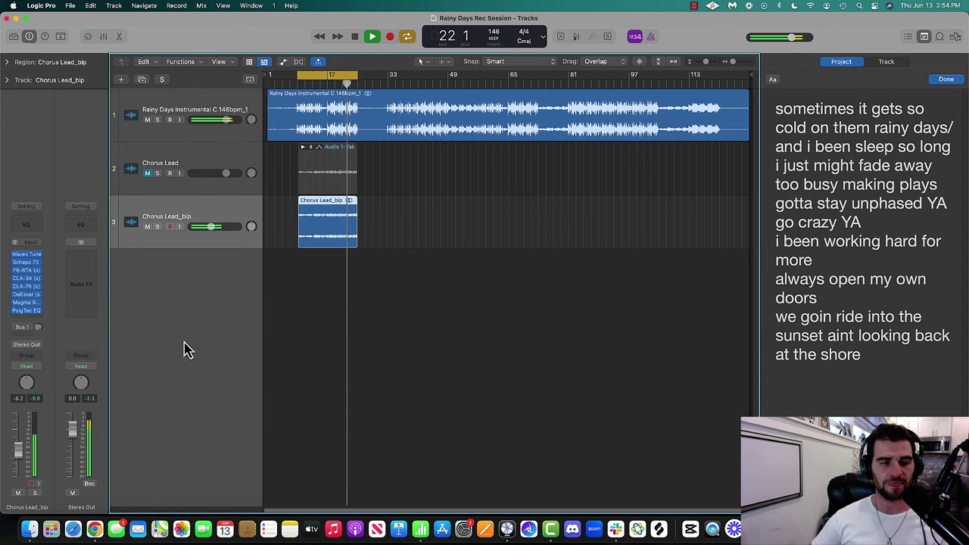
# Insert the Slate Digital Fresh Air plug-in after the PuigTec EQP1A on the Chorus Lead_bip track.
pyautogui.click(29, 319)
pyautogui.moveTo(46, 505)
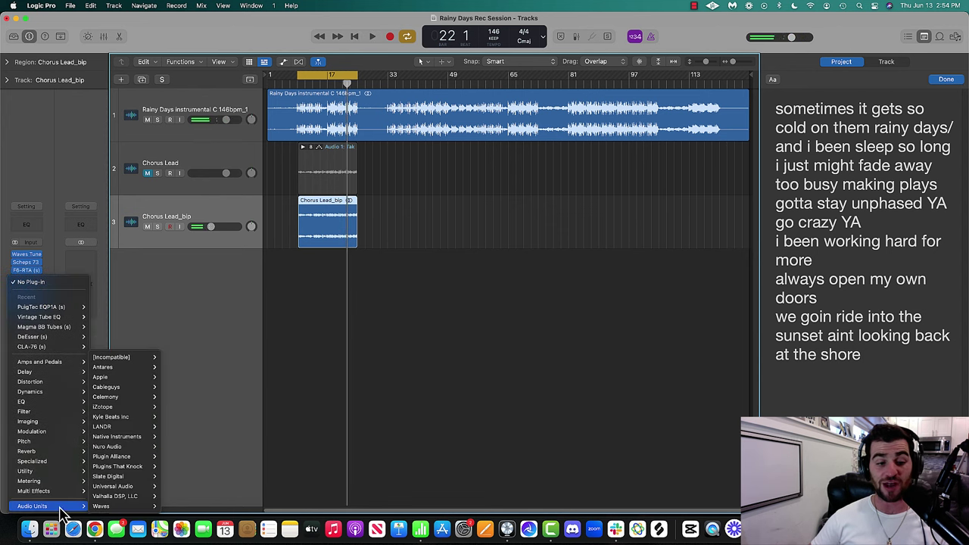
pyautogui.moveTo(113, 506)
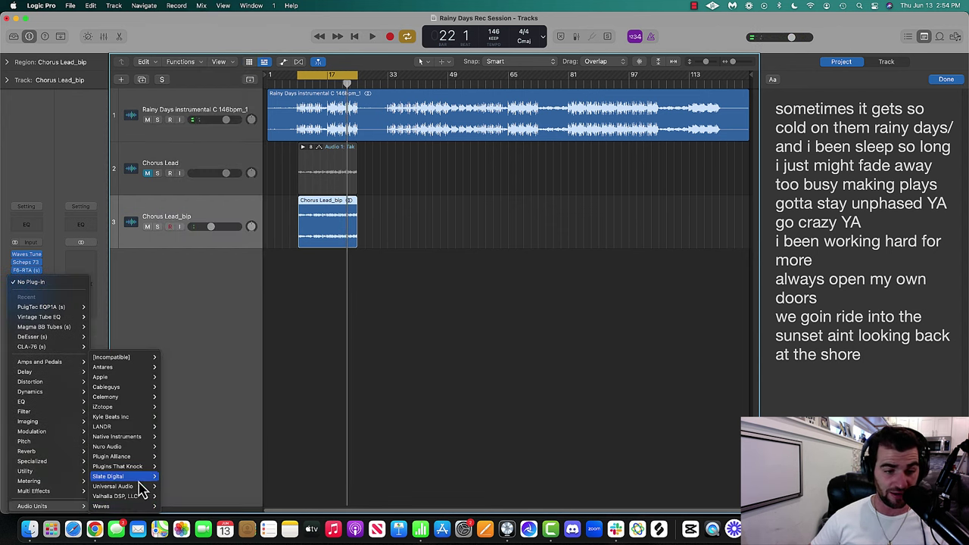
pyautogui.moveTo(139, 488)
pyautogui.click(217, 484)
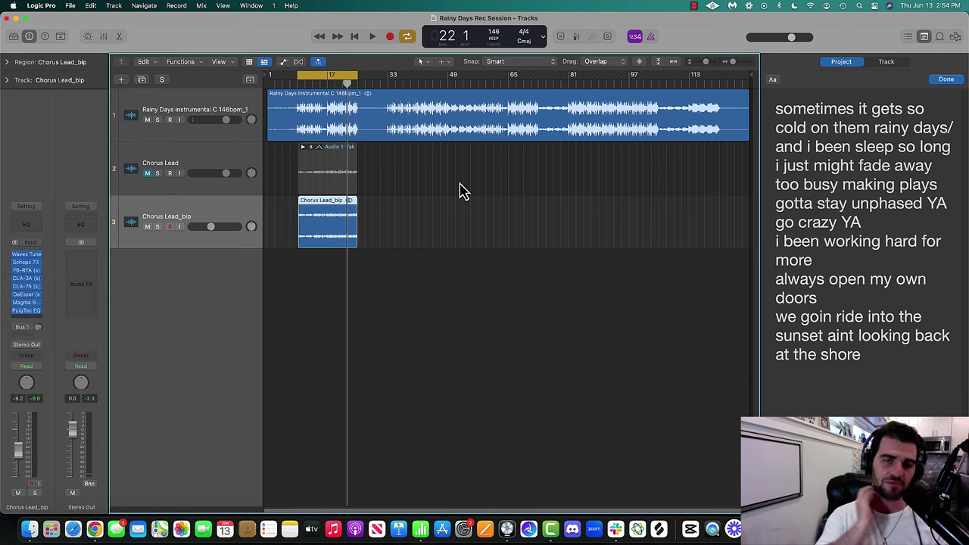
# Play the vocal soloed while trying out Fresh Air's Mid Air and High Air controls, and unsolo it.
pyautogui.press('s')
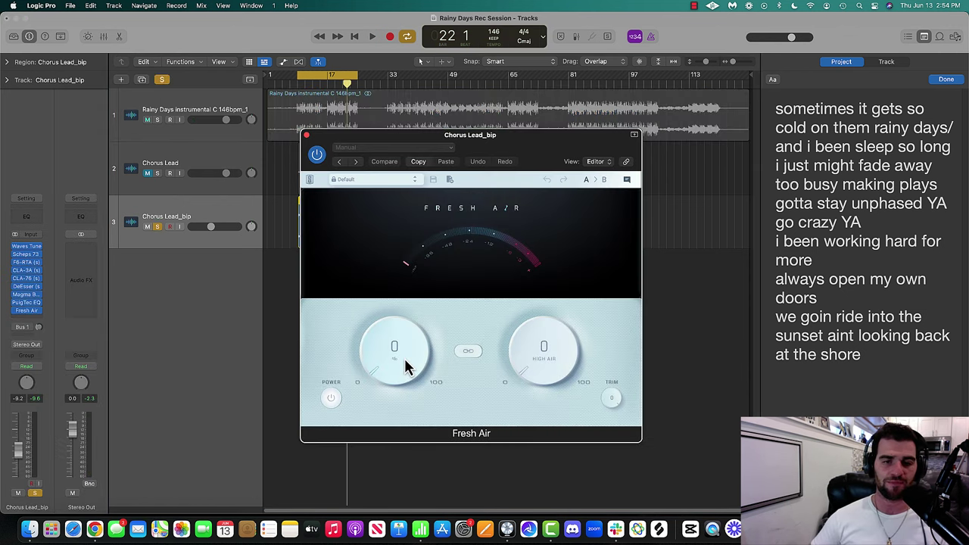
pyautogui.press('space')
pyautogui.moveTo(405, 371); pyautogui.dragTo(352, 329)
pyautogui.moveTo(562, 363); pyautogui.dragTo(504, 407)
pyautogui.press('s')
# Set Fresh Air's Mid Air to about 30% and High Air to about 10% during playback, close the plug-in, and stop the song.
pyautogui.moveTo(406, 368); pyautogui.dragTo(394, 310)
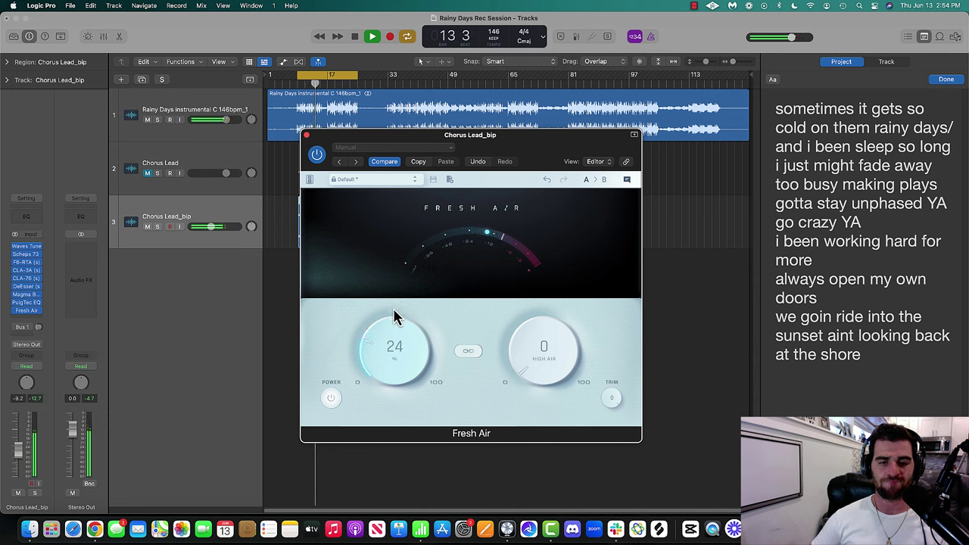
pyautogui.moveTo(540, 361); pyautogui.dragTo(521, 315)
pyautogui.moveTo(417, 368); pyautogui.dragTo(417, 364)
pyautogui.moveTo(523, 358); pyautogui.dragTo(528, 356)
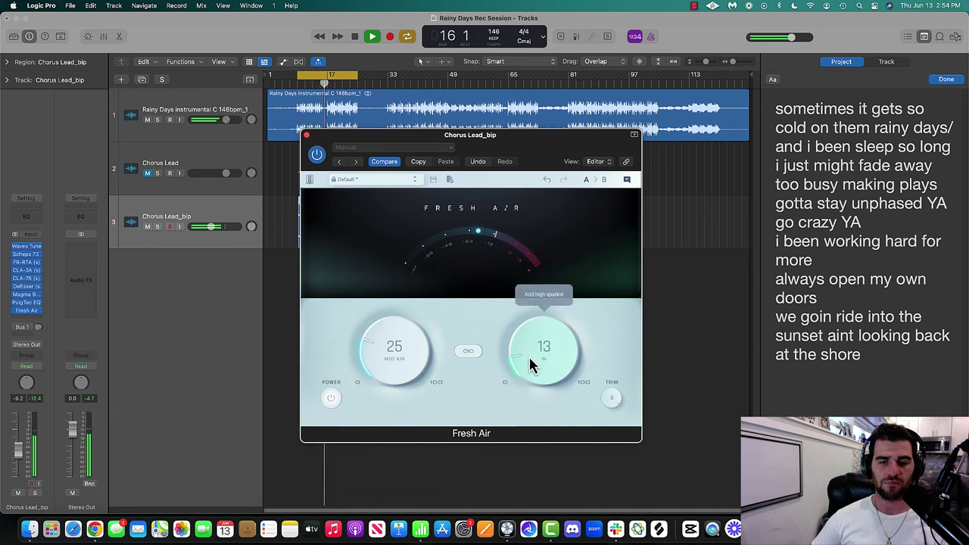
pyautogui.moveTo(391, 346); pyautogui.dragTo(394, 342)
pyautogui.moveTo(538, 348); pyautogui.dragTo(541, 354)
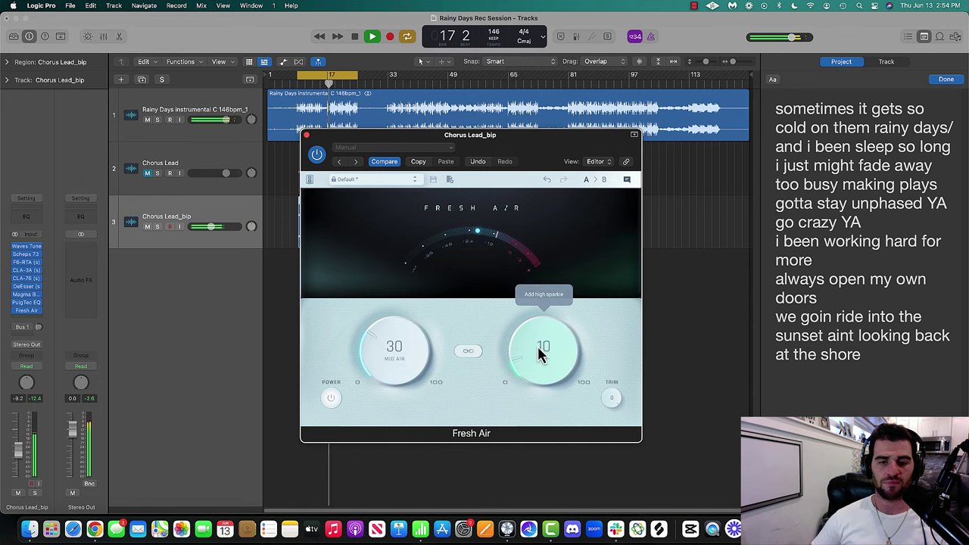
pyautogui.moveTo(410, 364); pyautogui.dragTo(410, 368)
pyautogui.click(307, 135)
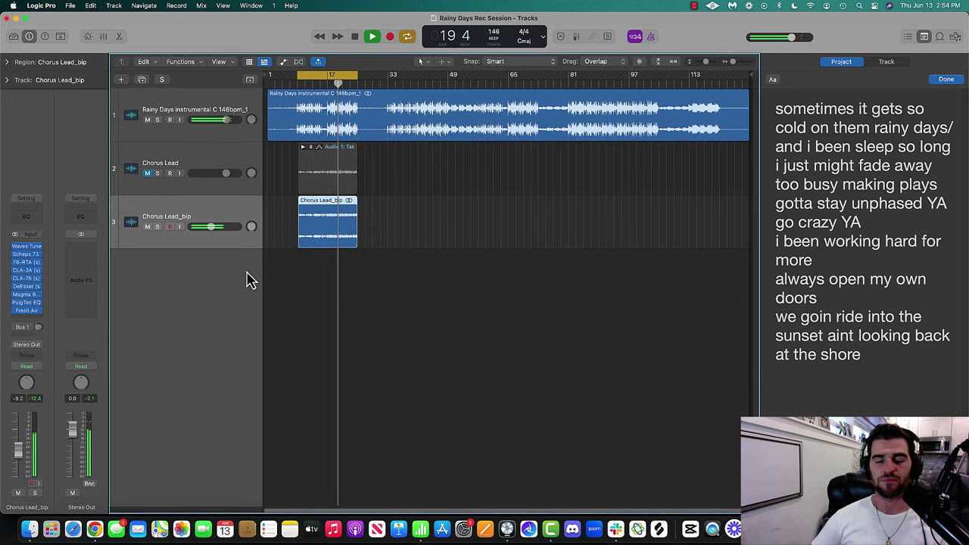
pyautogui.press('space')
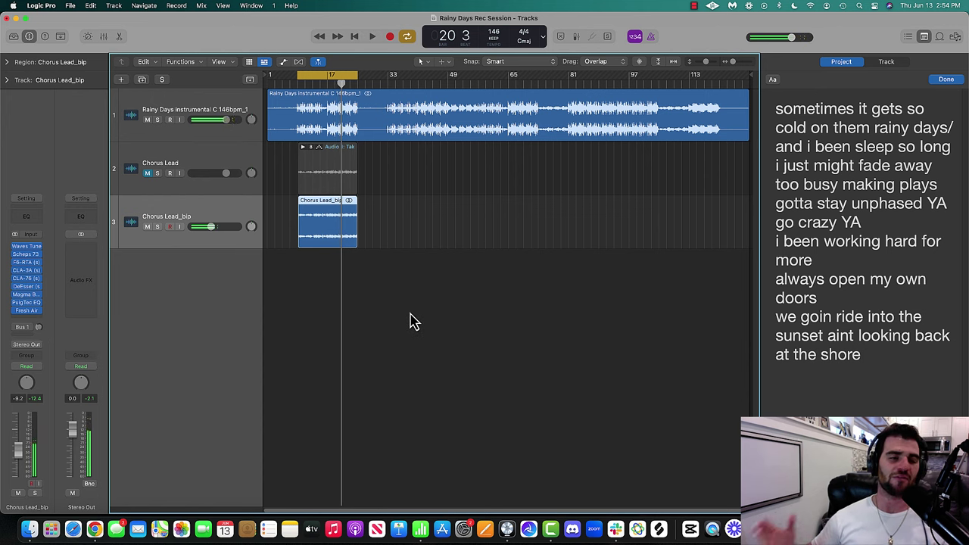
# Insert the stereo Waves F6 plug-in after Fresh Air on the Chorus Lead_bip track, try its low cut, and close it.
pyautogui.click(19, 321)
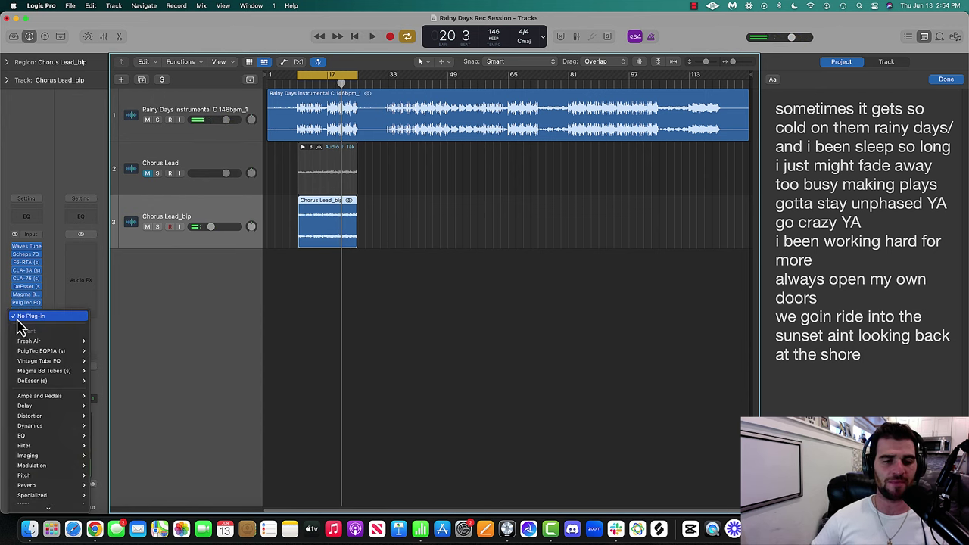
pyautogui.moveTo(45, 506)
pyautogui.moveTo(104, 506)
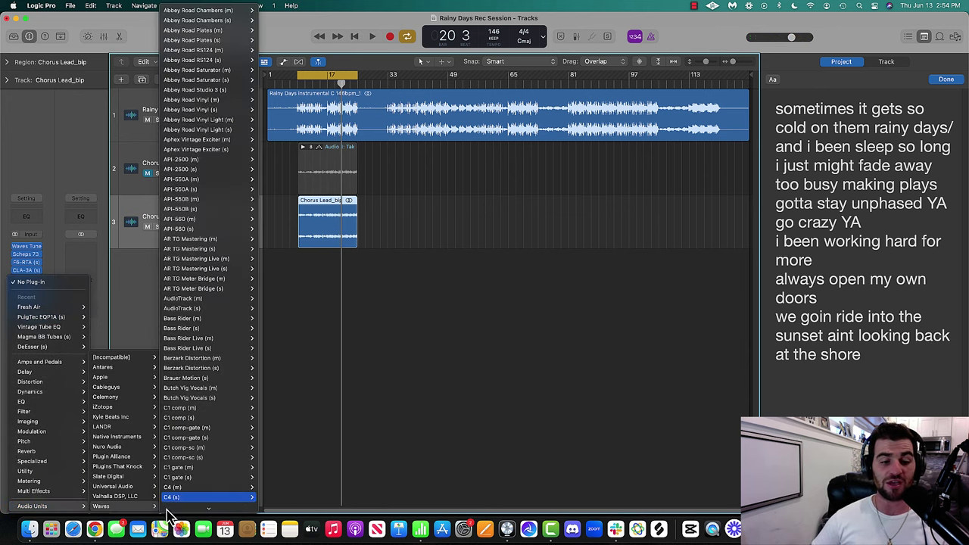
pyautogui.moveTo(223, 478)
pyautogui.scroll(-10, 223, 484)
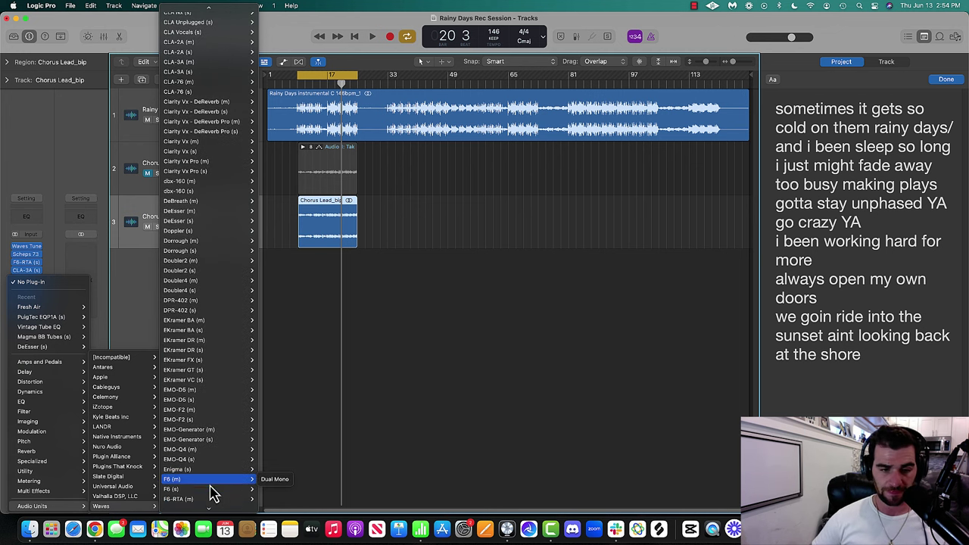
pyautogui.click(271, 489)
pyautogui.moveTo(337, 270); pyautogui.dragTo(405, 272)
pyautogui.press('space')
pyautogui.click(307, 136)
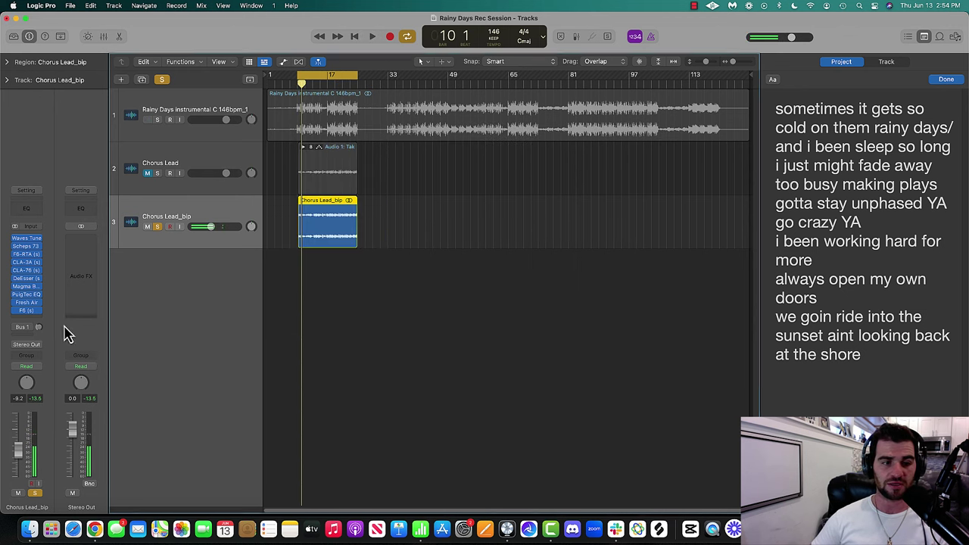
# Replace the F6 after Fresh Air with the stereo Waves F6-RTA plug-in.
pyautogui.click(37, 311)
pyautogui.moveTo(105, 506)
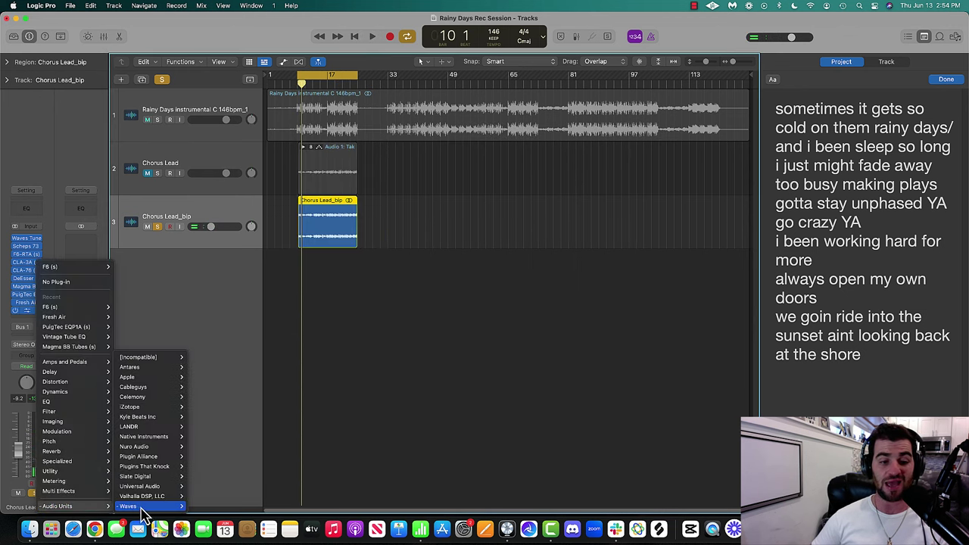
pyautogui.moveTo(246, 469)
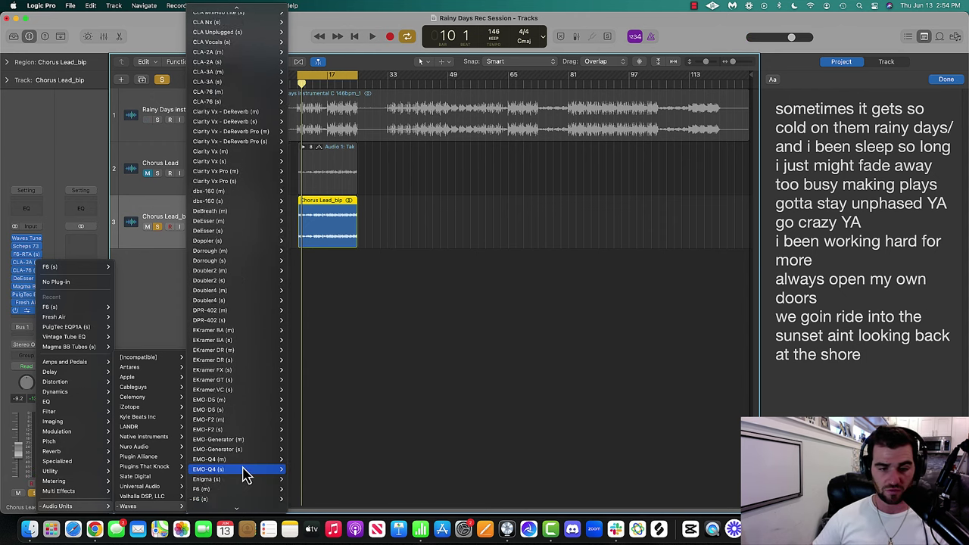
pyautogui.scroll(-5, 239, 499)
pyautogui.scroll(-1, 239, 508)
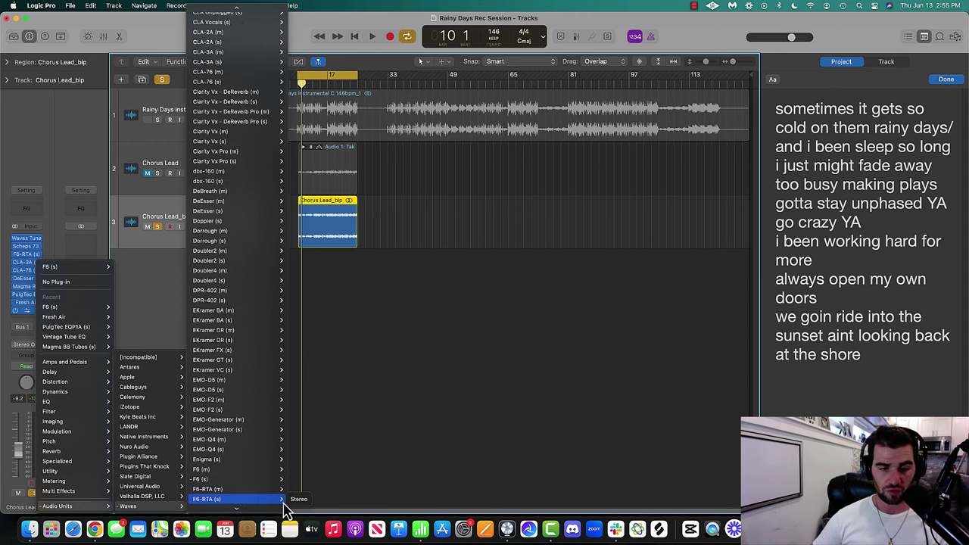
pyautogui.click(297, 499)
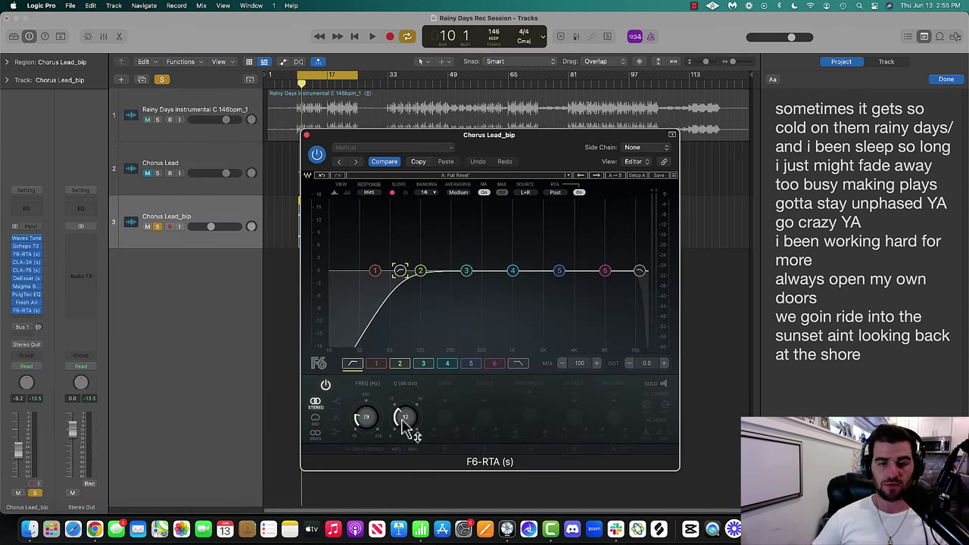
# Set the F6-RTA's low cut to about 150 Hz at 24 dB/oct while the soloed vocal plays.
pyautogui.press('space')
pyautogui.moveTo(402, 422); pyautogui.dragTo(404, 409)
pyautogui.moveTo(401, 270); pyautogui.dragTo(463, 270)
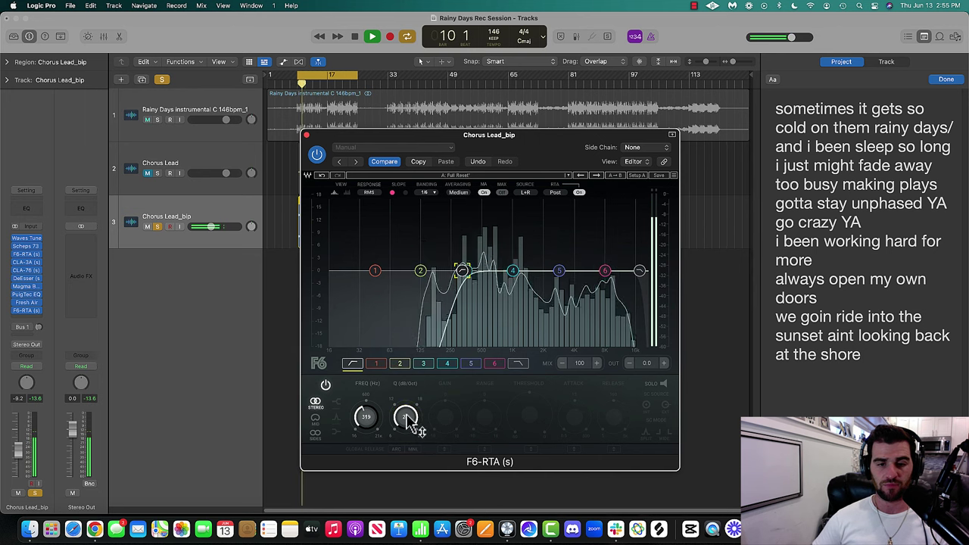
pyautogui.moveTo(412, 429); pyautogui.dragTo(463, 318)
pyautogui.moveTo(461, 271); pyautogui.dragTo(435, 270)
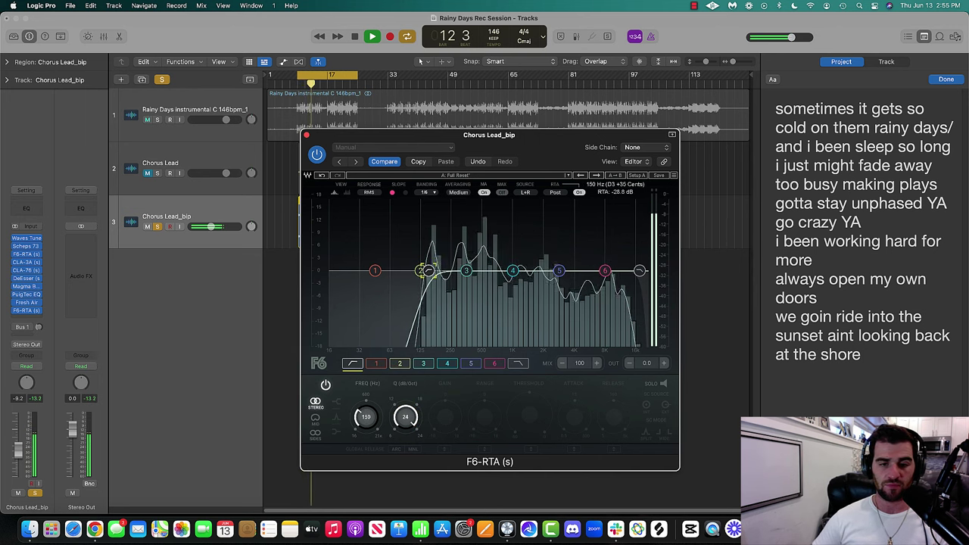
# Narrow bands 1 and 2 to Q 7.0 and 8.5, sweep them, and cut about 2 dB near 270 Hz and 480 Hz.
pyautogui.moveTo(375, 271); pyautogui.dragTo(413, 269)
pyautogui.moveTo(409, 426); pyautogui.dragTo(408, 409)
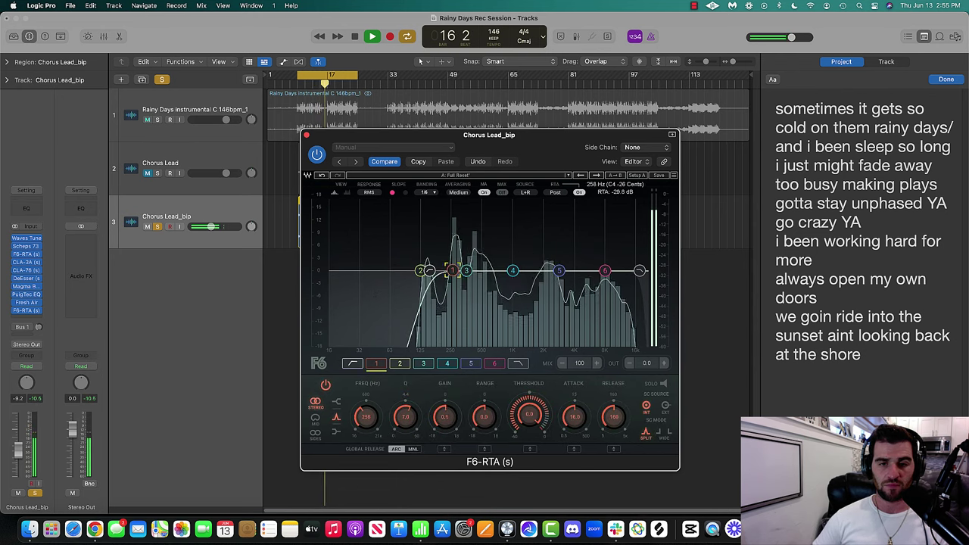
pyautogui.moveTo(418, 271); pyautogui.dragTo(477, 256)
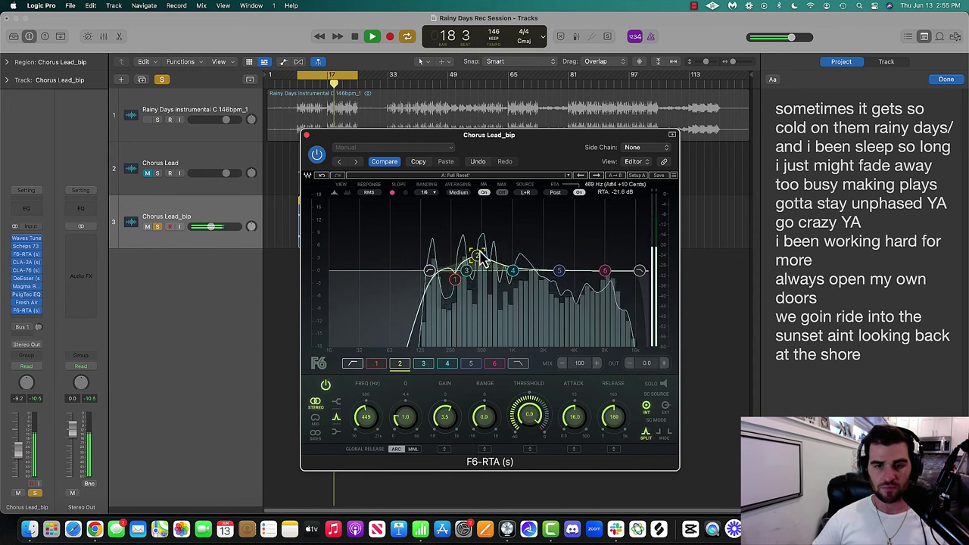
pyautogui.moveTo(408, 431); pyautogui.dragTo(409, 401)
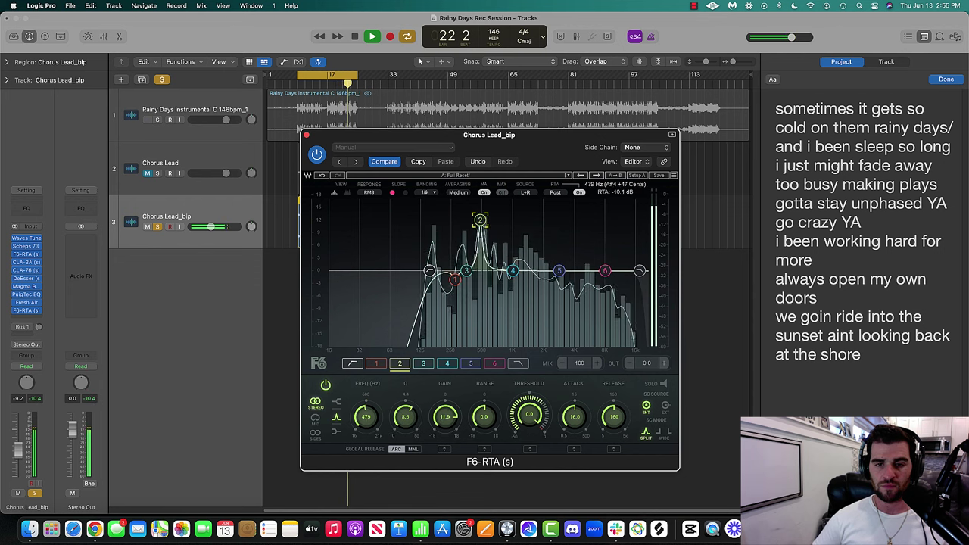
# Sweep narrow bands 3 and 4 for resonances, then cut about 2 dB near 700 Hz and 2.9 dB at 1206 Hz.
pyautogui.moveTo(480, 270); pyautogui.dragTo(498, 224)
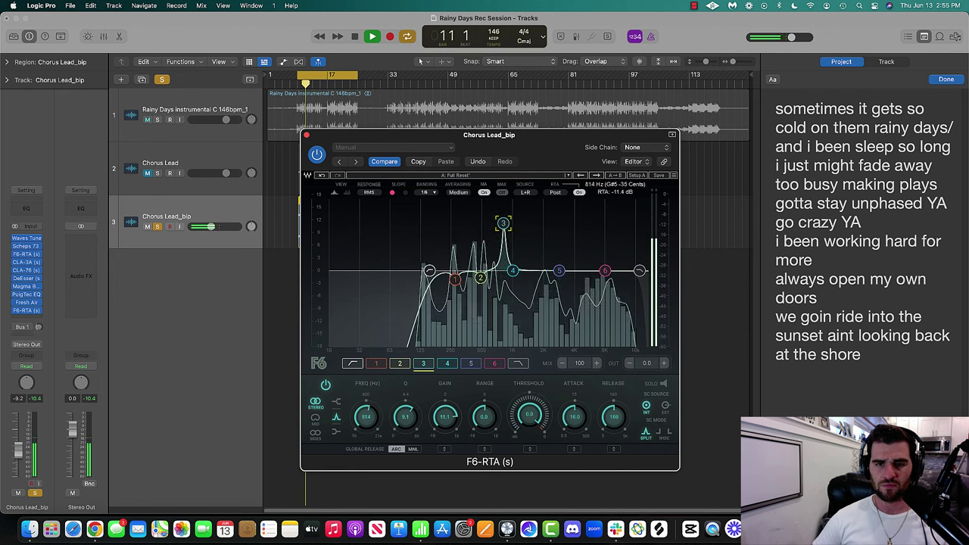
pyautogui.moveTo(502, 223); pyautogui.dragTo(496, 279)
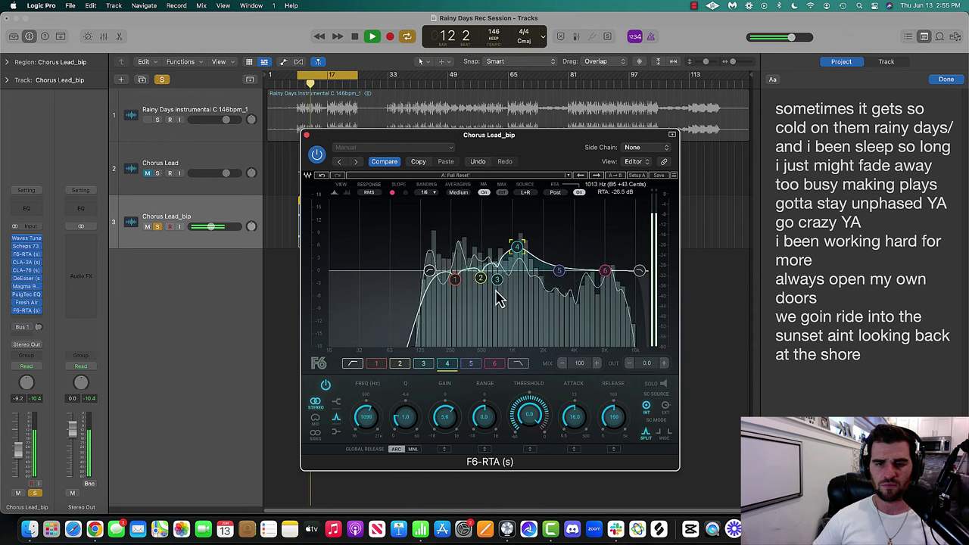
pyautogui.moveTo(403, 423); pyautogui.dragTo(403, 409)
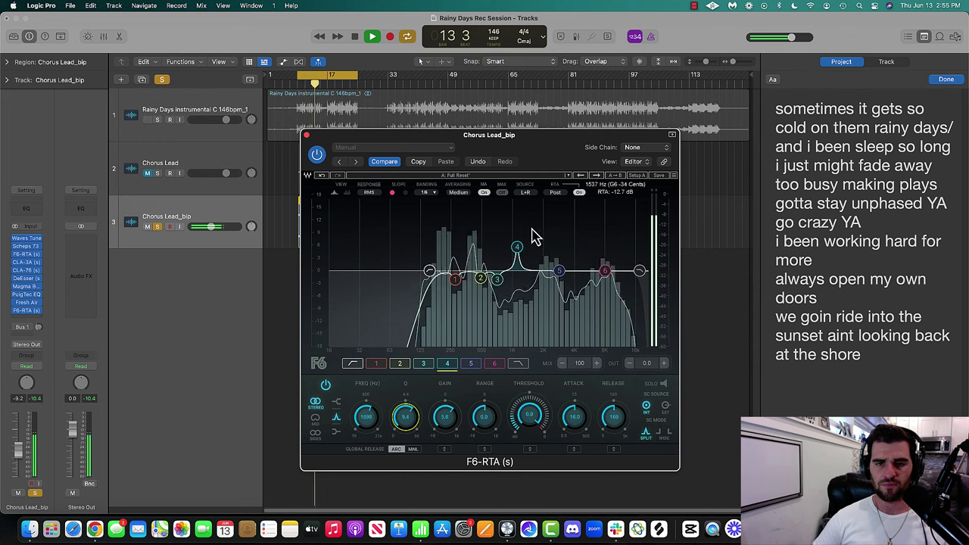
pyautogui.moveTo(517, 246); pyautogui.dragTo(515, 223)
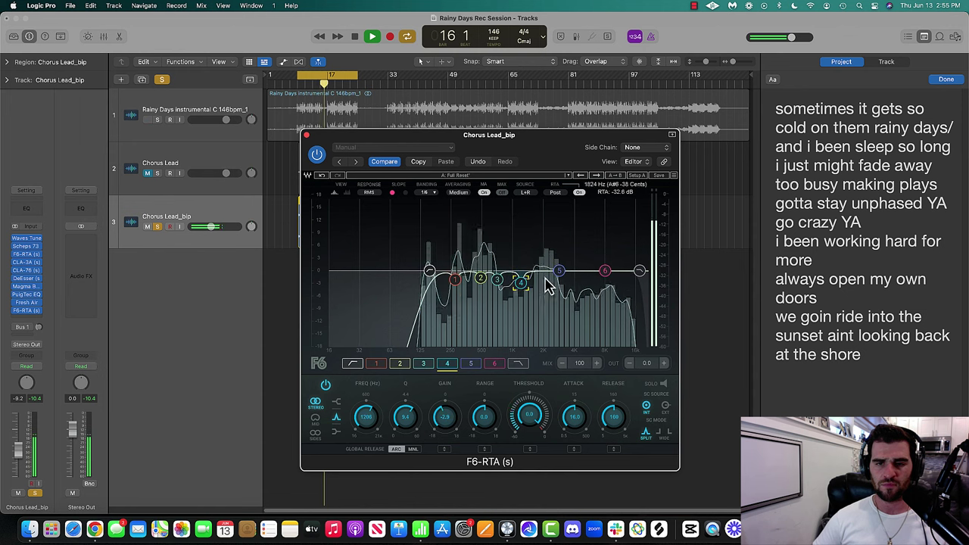
# Dip band 5 slightly near 3.2 kHz with a Q of 2.1, and lower the high cut to about 12.9 kHz.
pyautogui.moveTo(558, 270); pyautogui.dragTo(553, 251)
pyautogui.moveTo(403, 429); pyautogui.dragTo(400, 423)
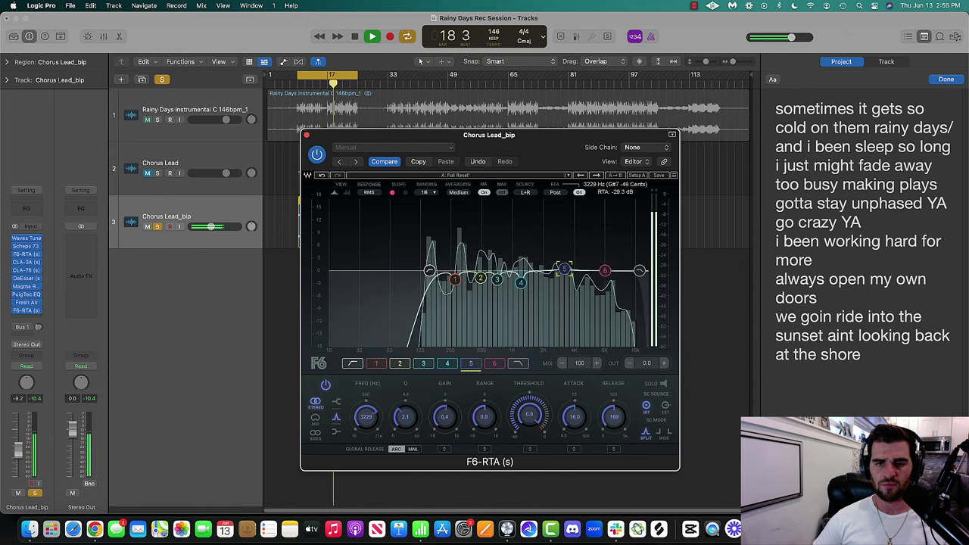
pyautogui.moveTo(638, 275); pyautogui.dragTo(635, 272)
pyautogui.click(604, 272)
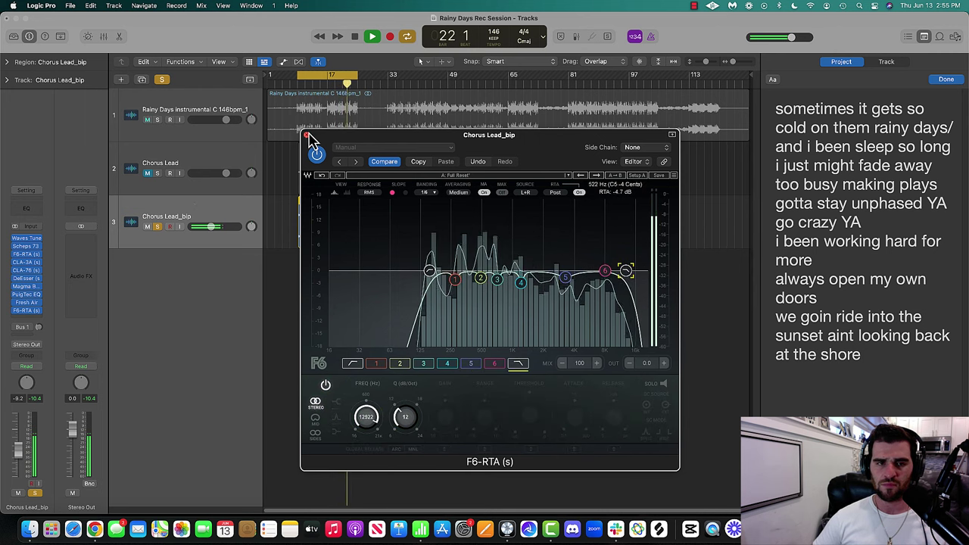
# Close the F6-RTA, unsolo the vocal to hear it with the instrumental, and stop playback.
pyautogui.click(307, 135)
pyautogui.click(157, 227)
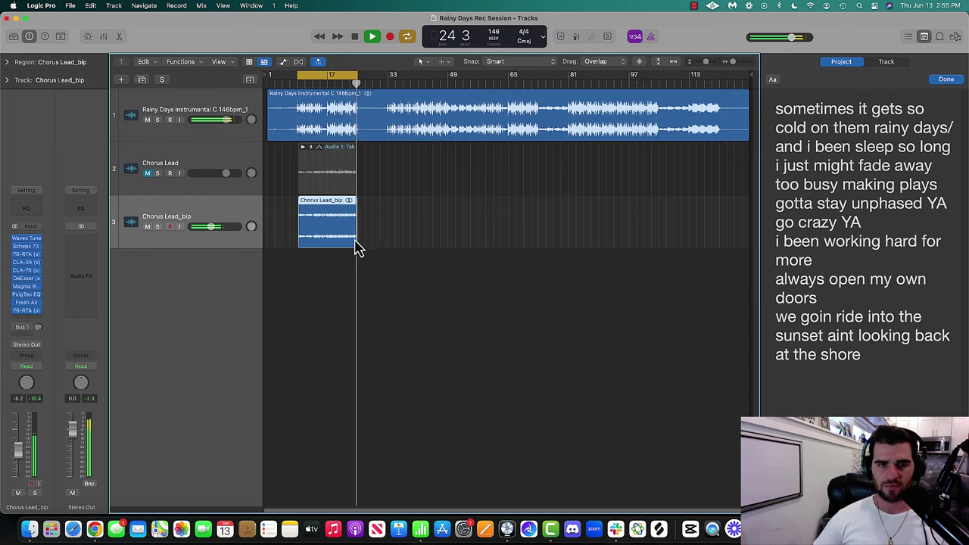
pyautogui.press('space')
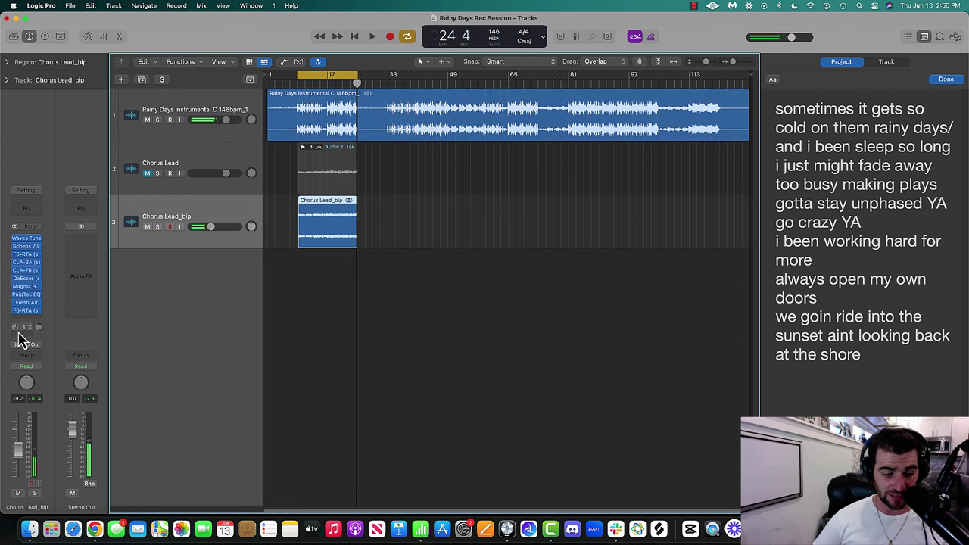
# Play the vocal soloed with all its plug-ins bypassed, and re-enable them to compare the sound.
pyautogui.press('s')
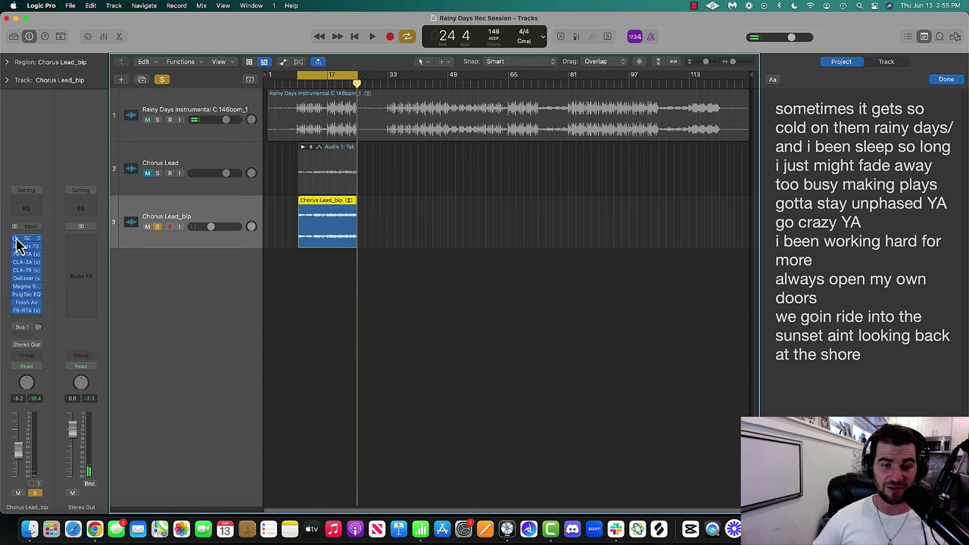
pyautogui.press('space')
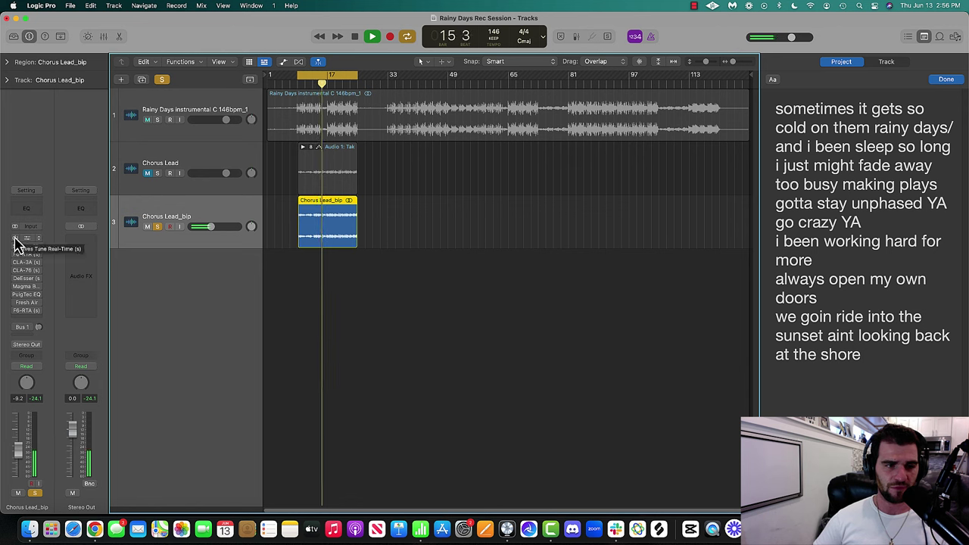
pyautogui.keyDown('alt'); pyautogui.click(15, 238); pyautogui.keyUp('alt')
pyautogui.click(18, 327)
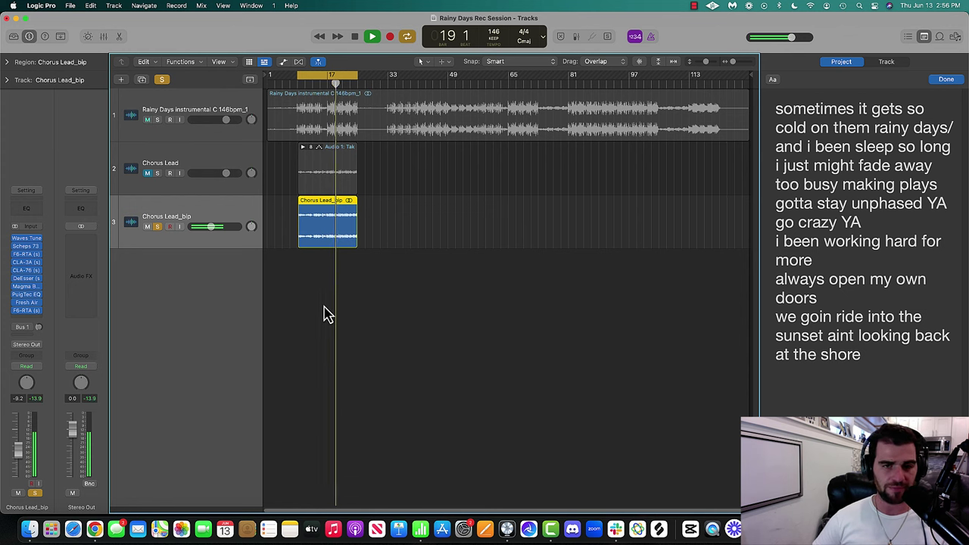
# Compare the unsoloed vocal with all plug-ins bypassed at 0 dB and enabled at -9.2 dB, and stop playback.
pyautogui.press('s')
pyautogui.click(32, 237)
pyautogui.click(17, 238)
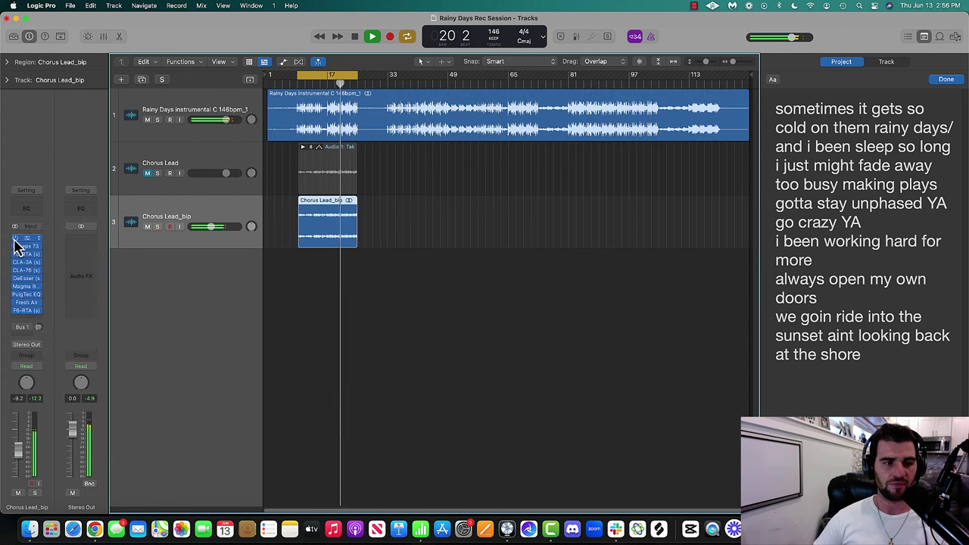
pyautogui.click(15, 238)
pyautogui.moveTo(15, 310); pyautogui.dragTo(22, 246)
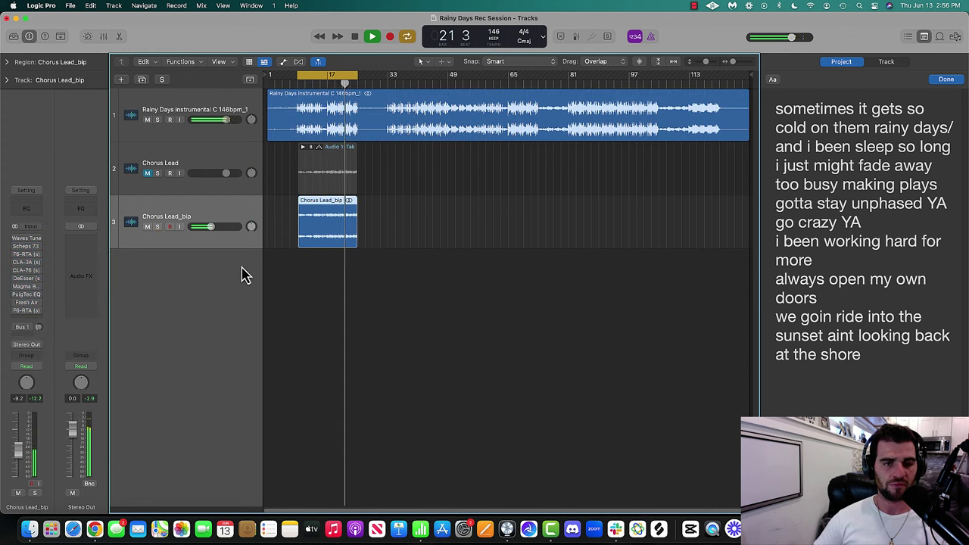
pyautogui.scroll(10, 233, 241)
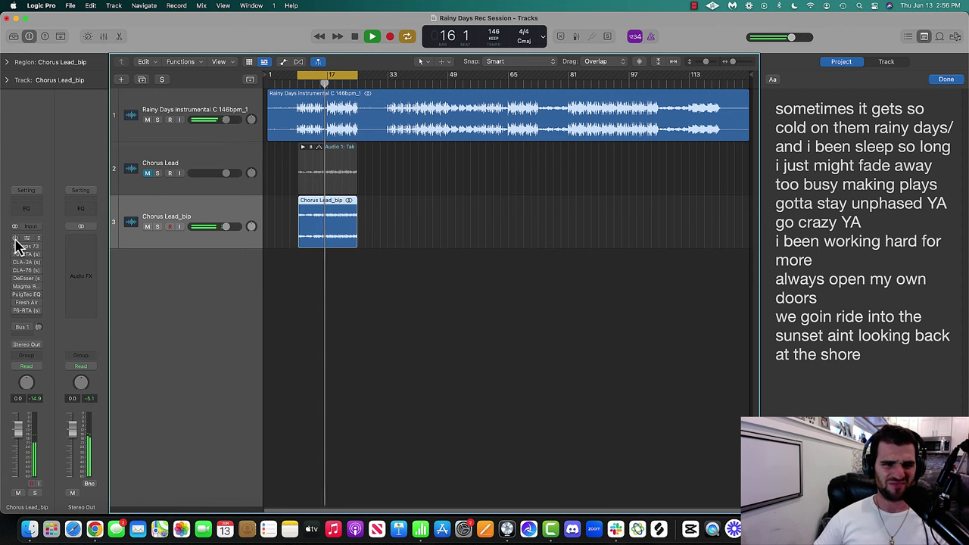
pyautogui.moveTo(15, 244); pyautogui.dragTo(43, 313)
pyautogui.moveTo(227, 227); pyautogui.dragTo(213, 227)
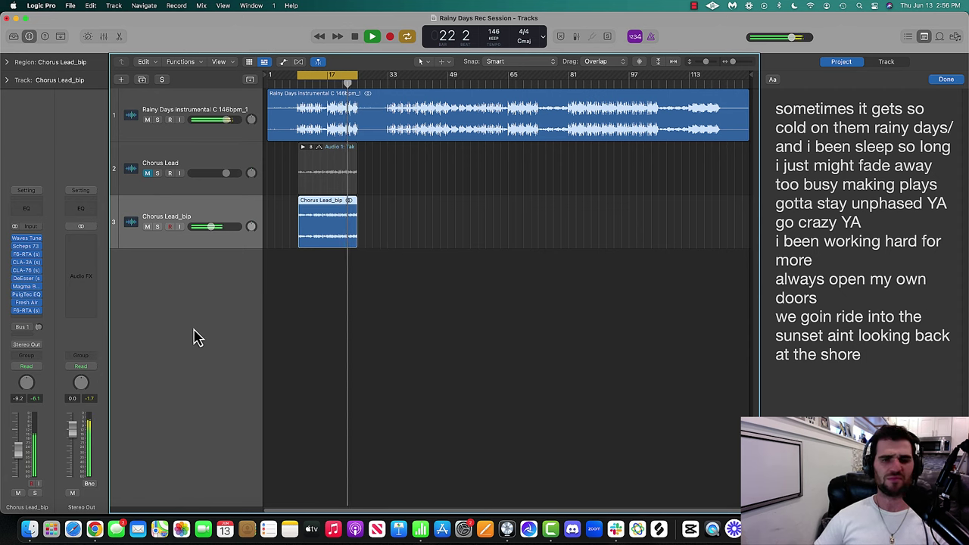
pyautogui.press('space')
# Enable the Bus 1 send on Chorus Lead_bip at about -12 dB during playback, and raise the track's fader to -8.6 dB.
pyautogui.click(26, 333)
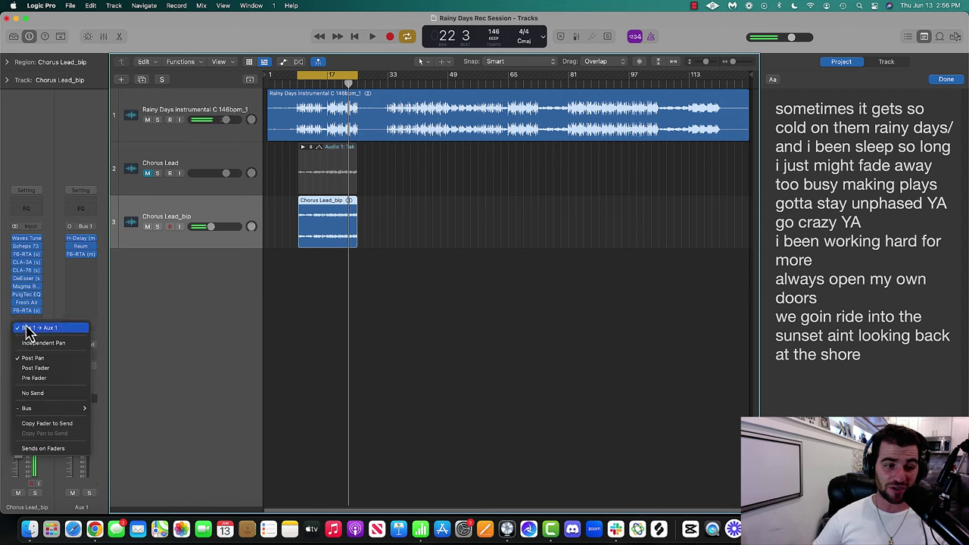
pyautogui.click(46, 326)
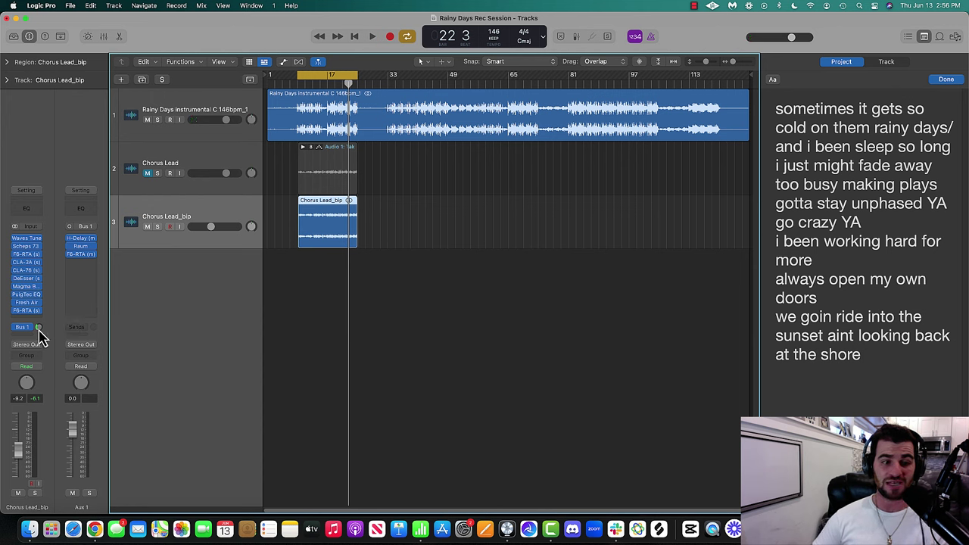
pyautogui.press('space')
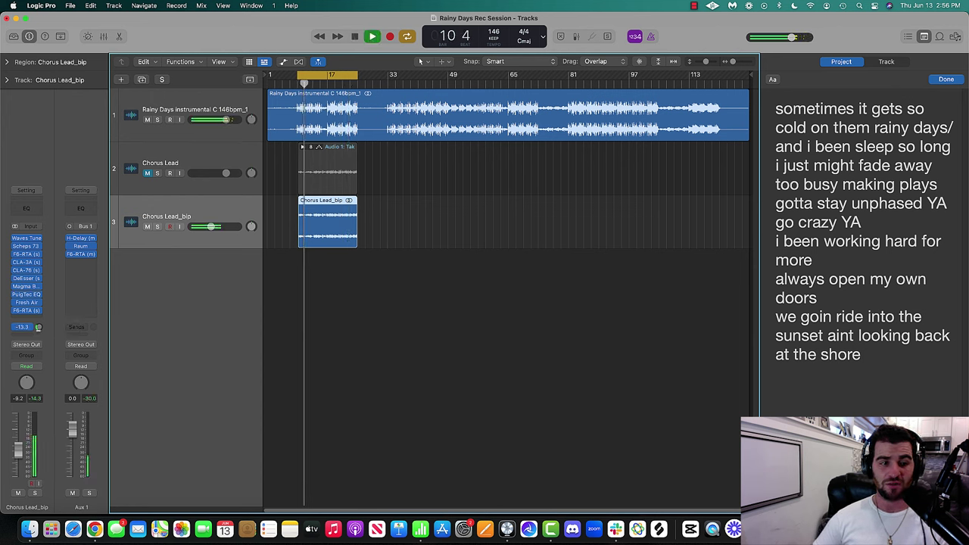
pyautogui.moveTo(39, 334); pyautogui.dragTo(38, 328)
pyautogui.press('s')
pyautogui.press('s')
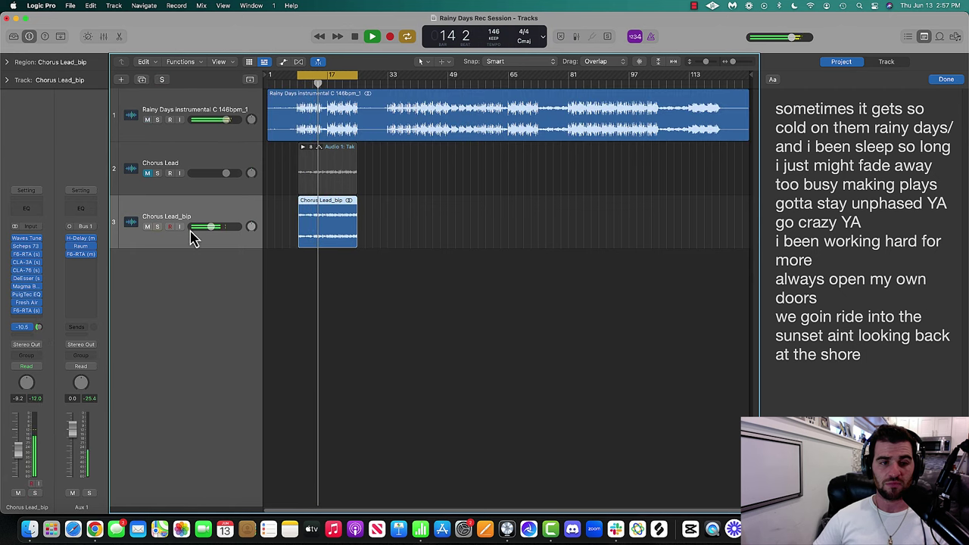
pyautogui.moveTo(189, 229); pyautogui.dragTo(192, 228)
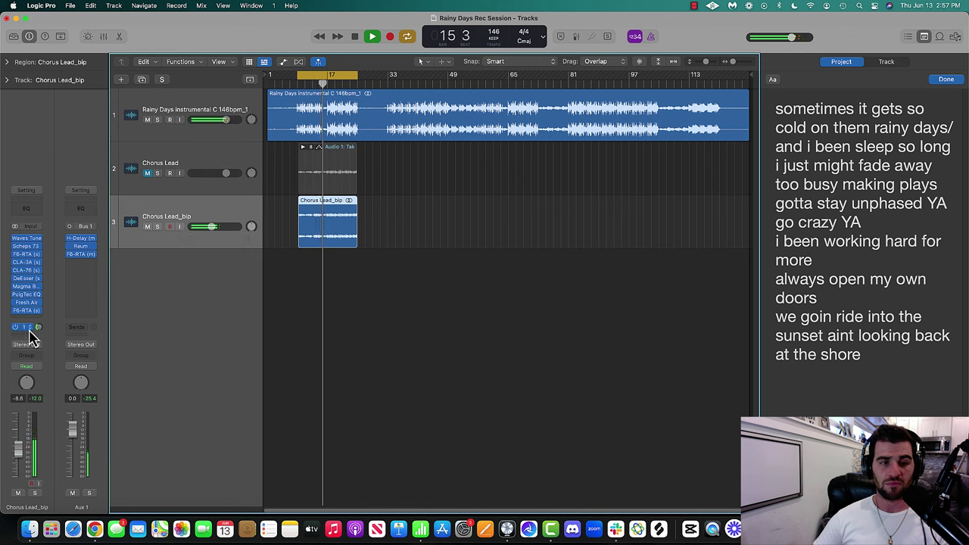
pyautogui.moveTo(33, 333); pyautogui.dragTo(37, 338)
# Set the H-Delay on Aux 1 to a 1/32 delay time and adjust its feedback during playback.
pyautogui.click(84, 238)
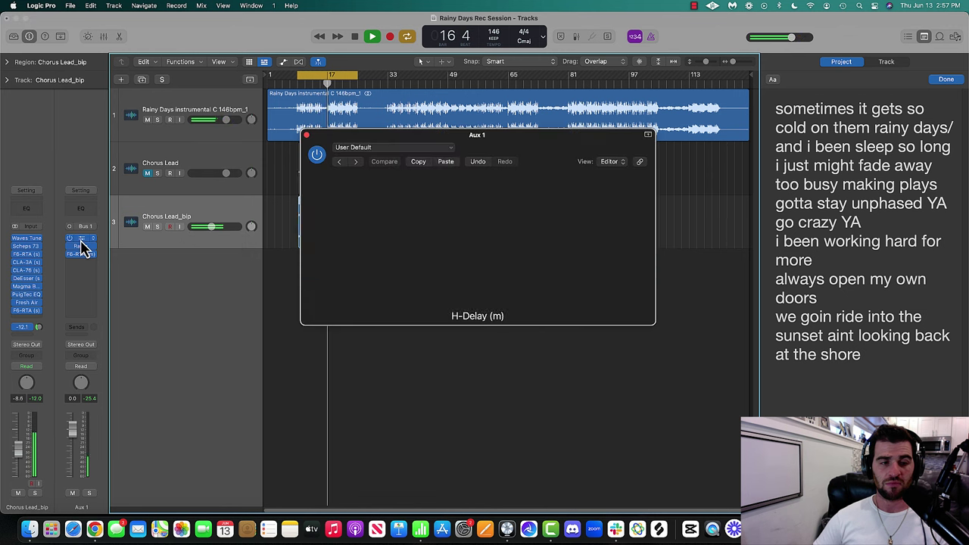
pyautogui.moveTo(403, 236); pyautogui.dragTo(398, 231)
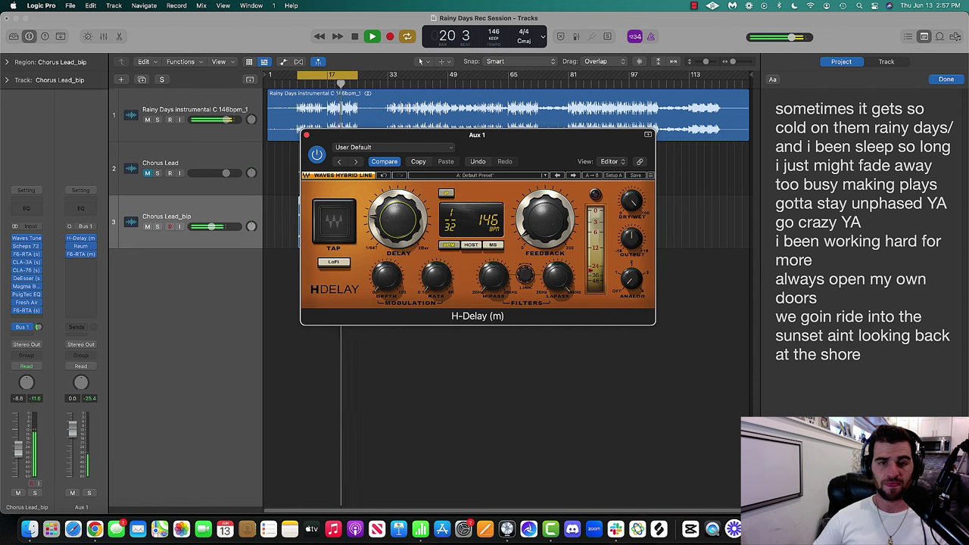
pyautogui.moveTo(544, 233); pyautogui.dragTo(544, 231)
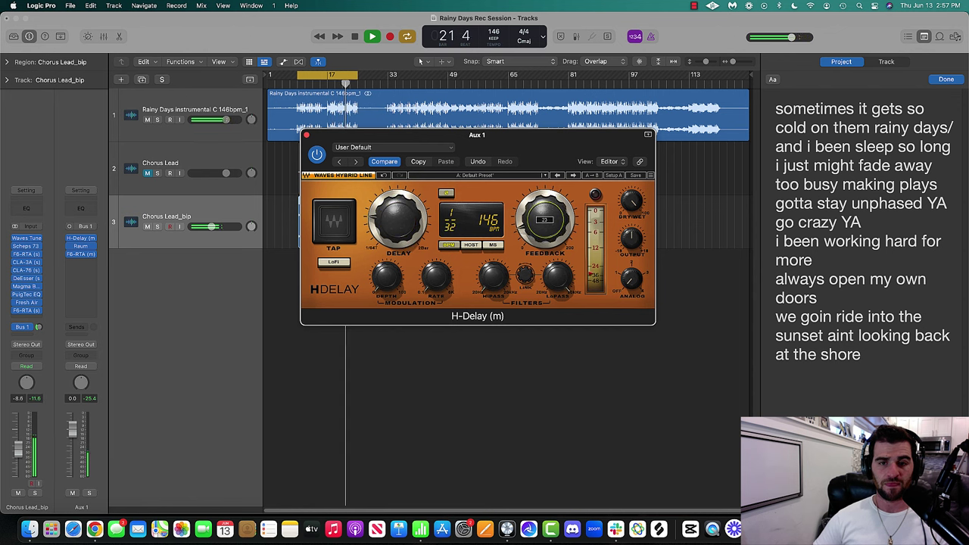
pyautogui.click(306, 135)
# Raise the mix of the Raum reverb on Aux 1 to 46.5 %.
pyautogui.click(84, 246)
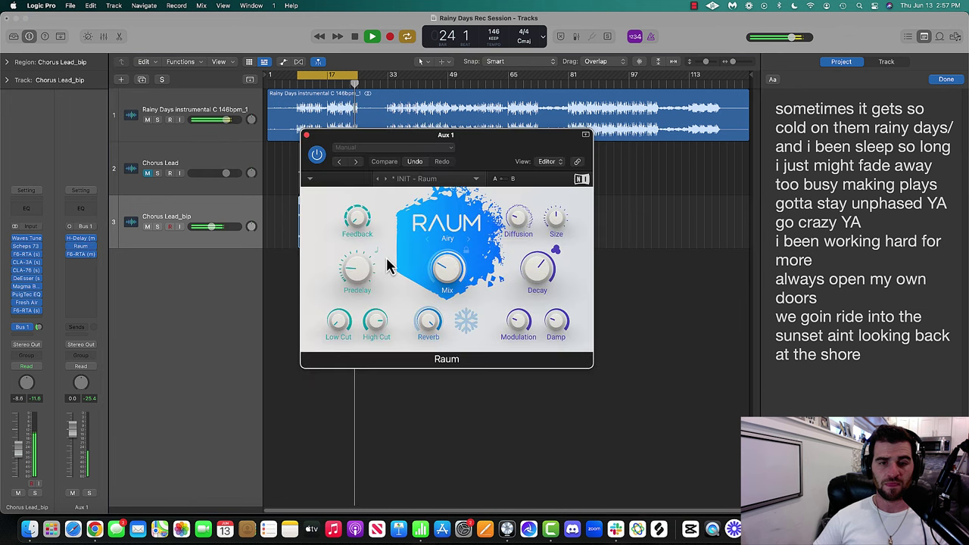
pyautogui.moveTo(449, 280); pyautogui.dragTo(435, 236)
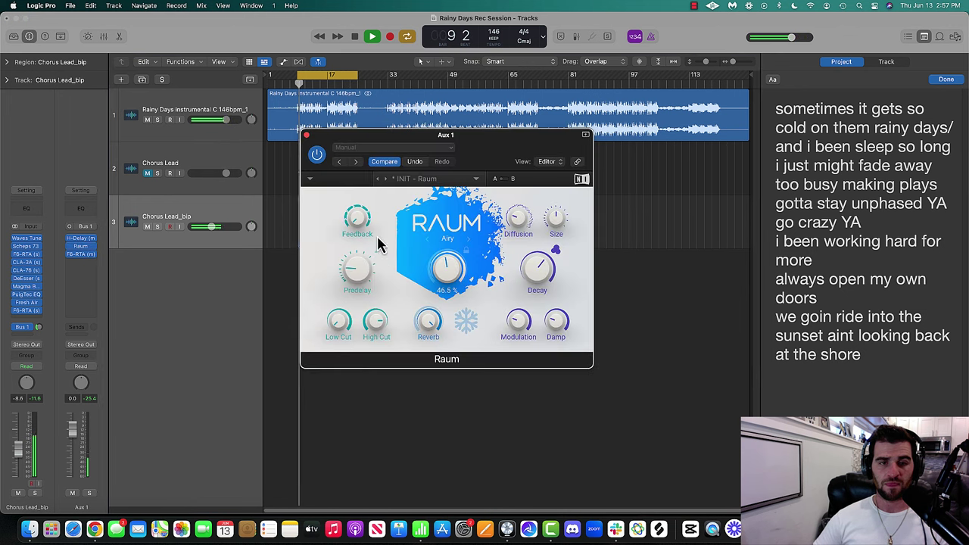
pyautogui.click(306, 135)
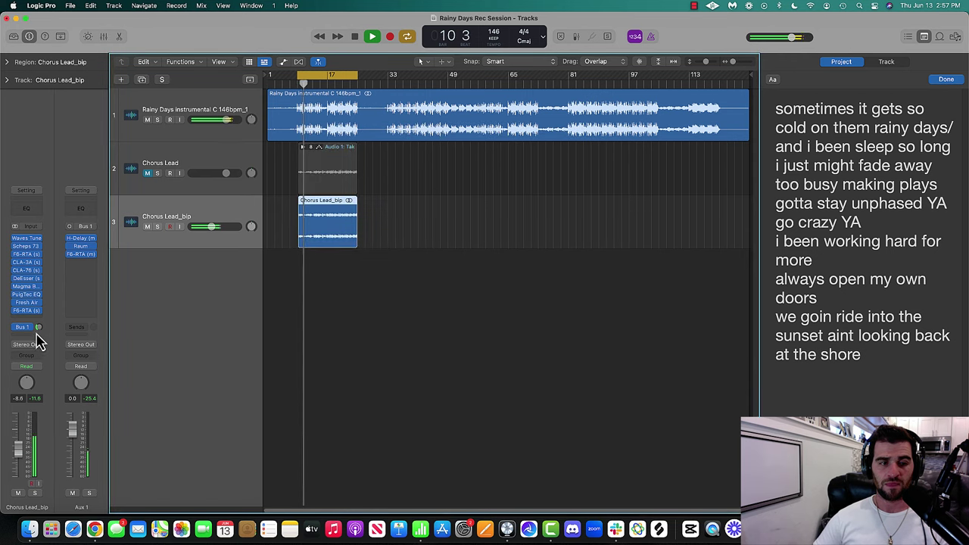
# Fine-tune the Bus 1 send level on Chorus Lead_bip, lower the track's fader to -9.8 dB, and stop playback.
pyautogui.moveTo(38, 329); pyautogui.dragTo(38, 324)
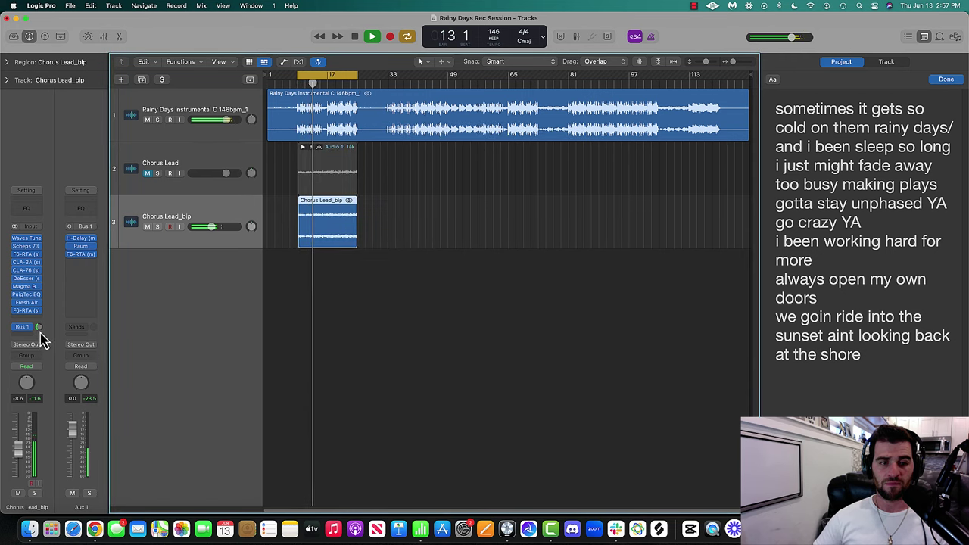
pyautogui.moveTo(38, 327); pyautogui.dragTo(42, 334)
pyautogui.click(365, 349)
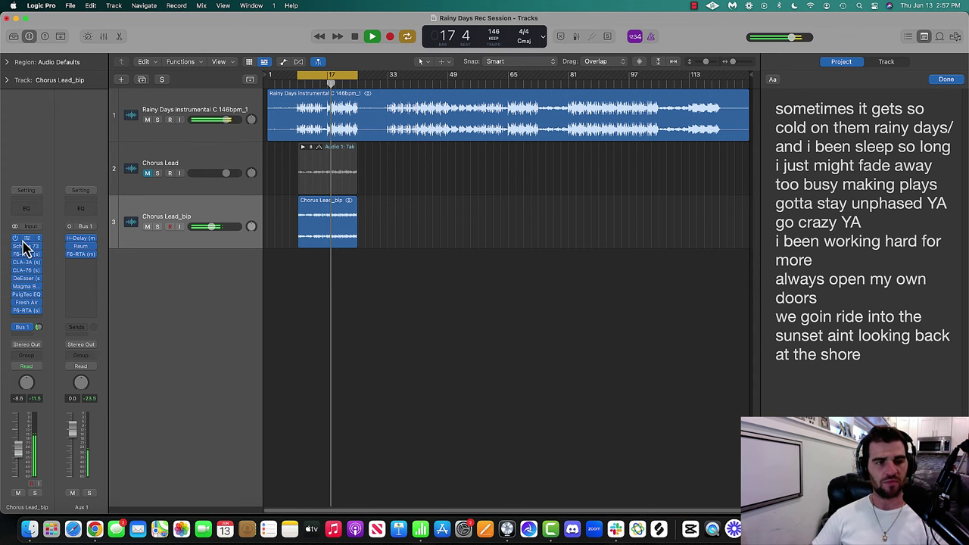
pyautogui.moveTo(235, 227); pyautogui.dragTo(233, 227)
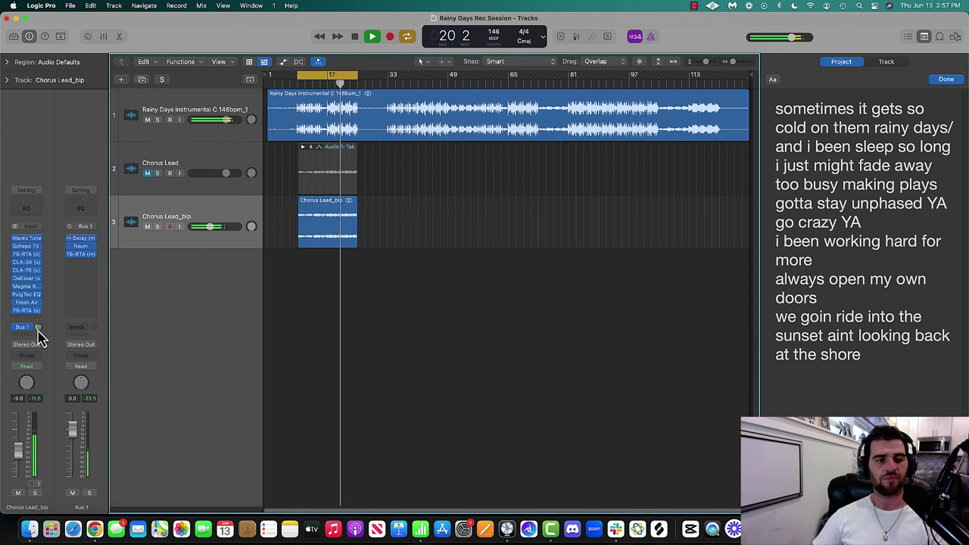
pyautogui.moveTo(38, 328); pyautogui.dragTo(38, 333)
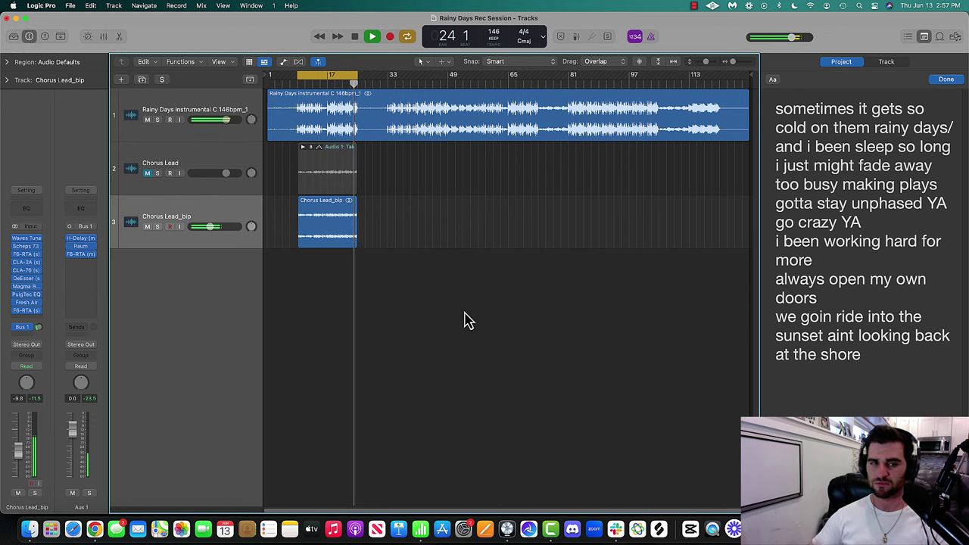
pyautogui.press('space')
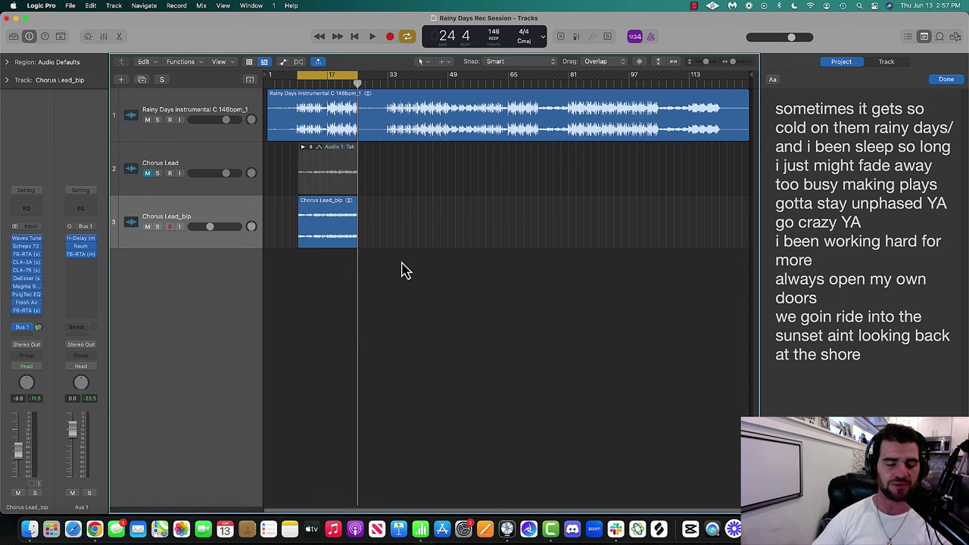
# Review the settings of Waves Tune Real-Time, Scheps 73 and the first F6-RTA on Chorus Lead_bip.
pyautogui.moveTo(25, 241)
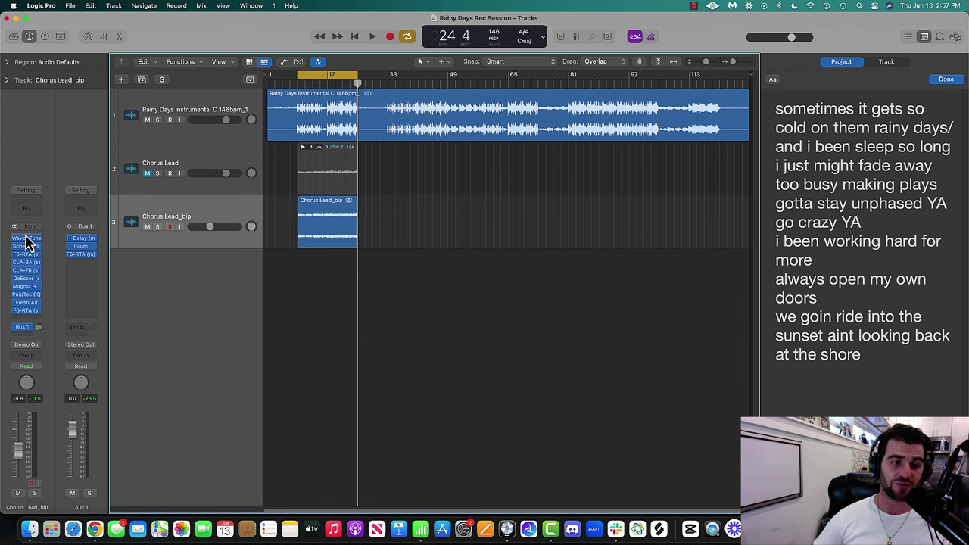
pyautogui.click(26, 241)
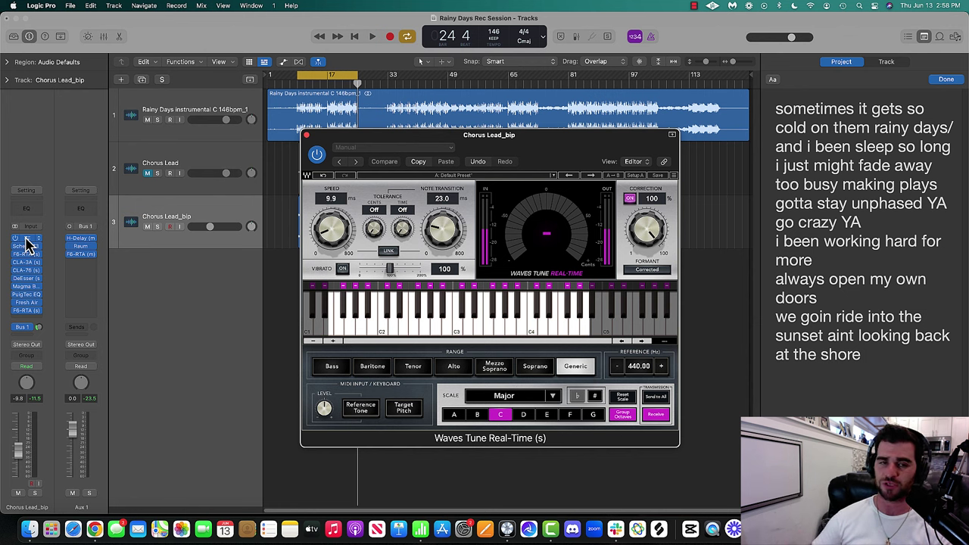
pyautogui.click(26, 240)
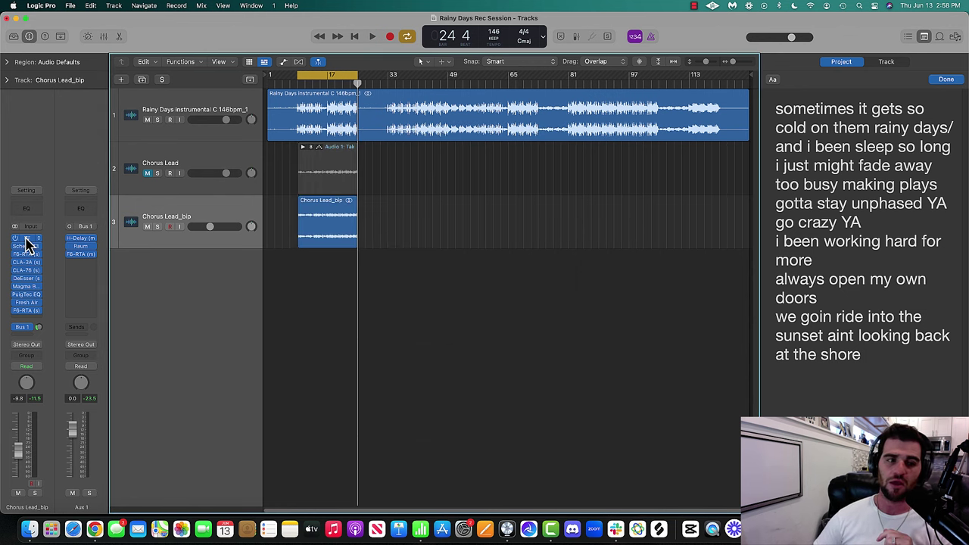
pyautogui.click(27, 248)
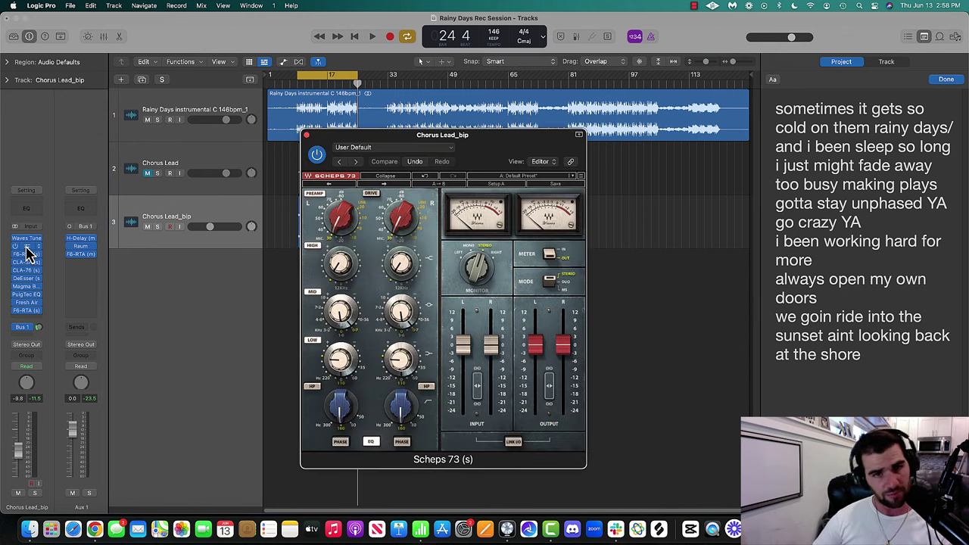
pyautogui.click(27, 246)
pyautogui.click(27, 254)
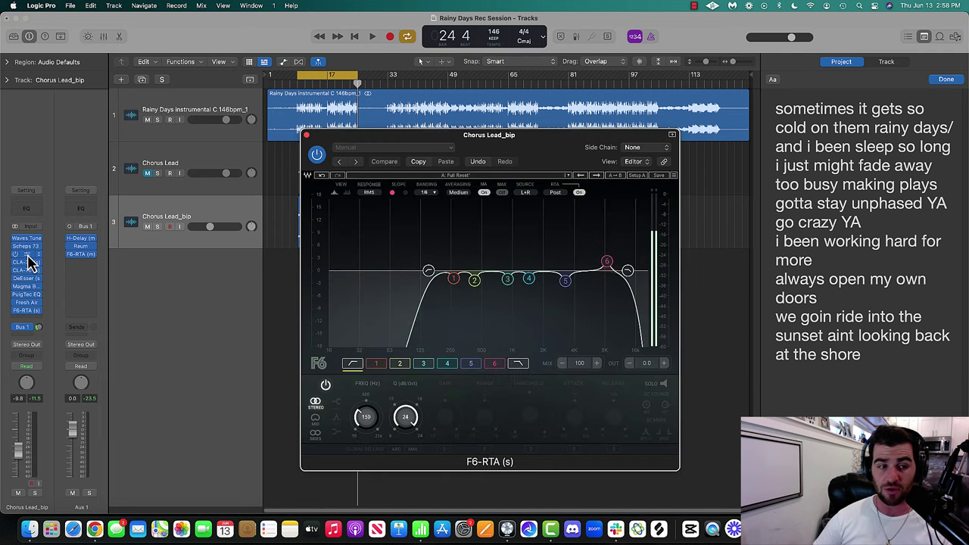
pyautogui.click(27, 255)
# Review the CLA-3A and CLA-76 compressor settings on Chorus Lead_bip.
pyautogui.click(27, 263)
pyautogui.click(27, 262)
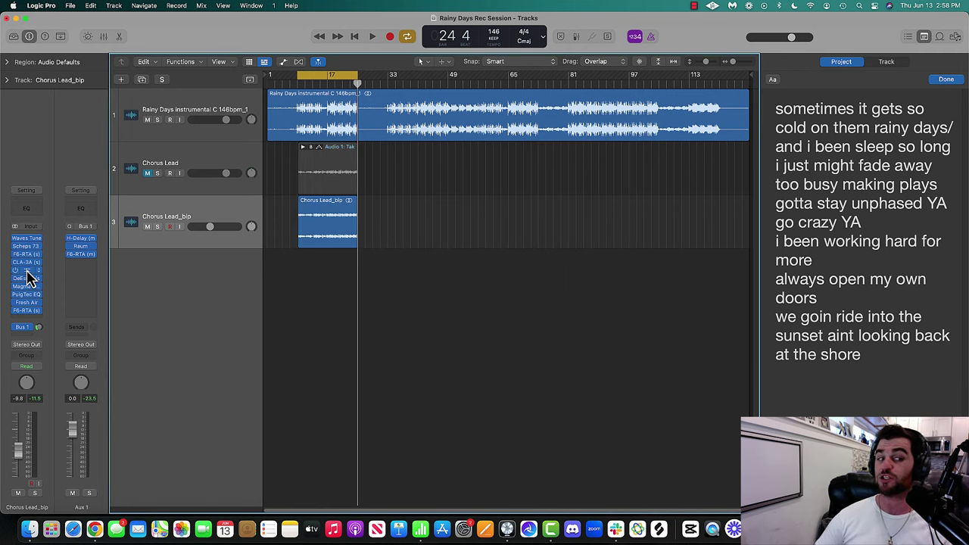
pyautogui.click(27, 270)
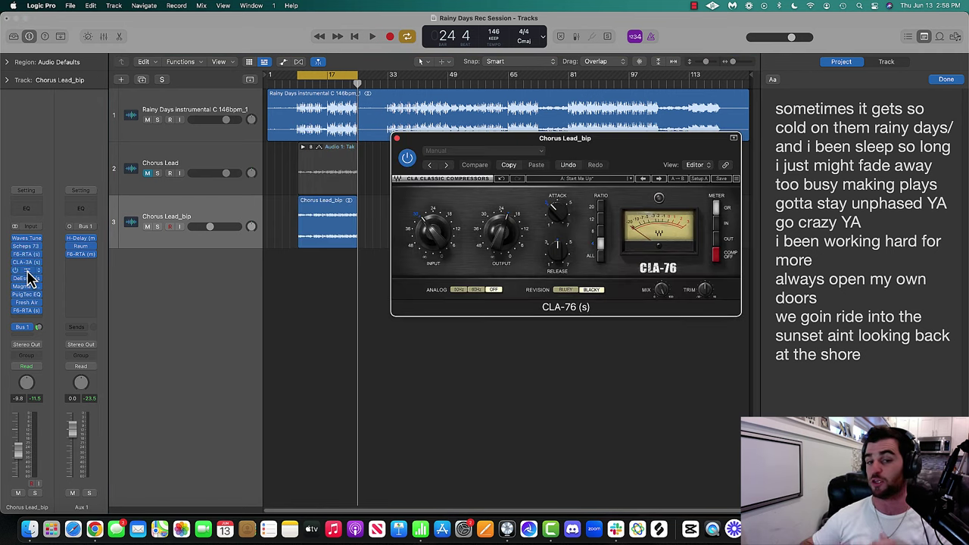
pyautogui.click(29, 270)
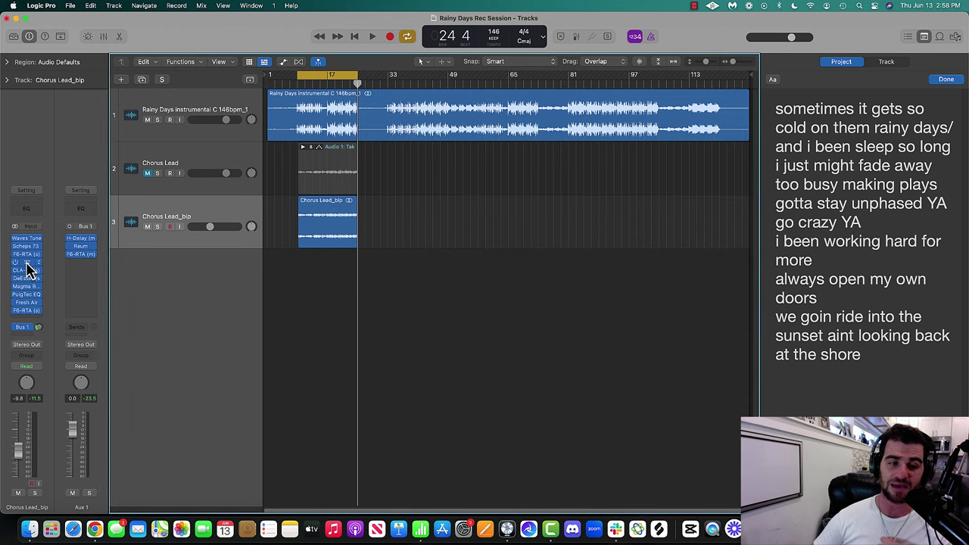
pyautogui.click(27, 263)
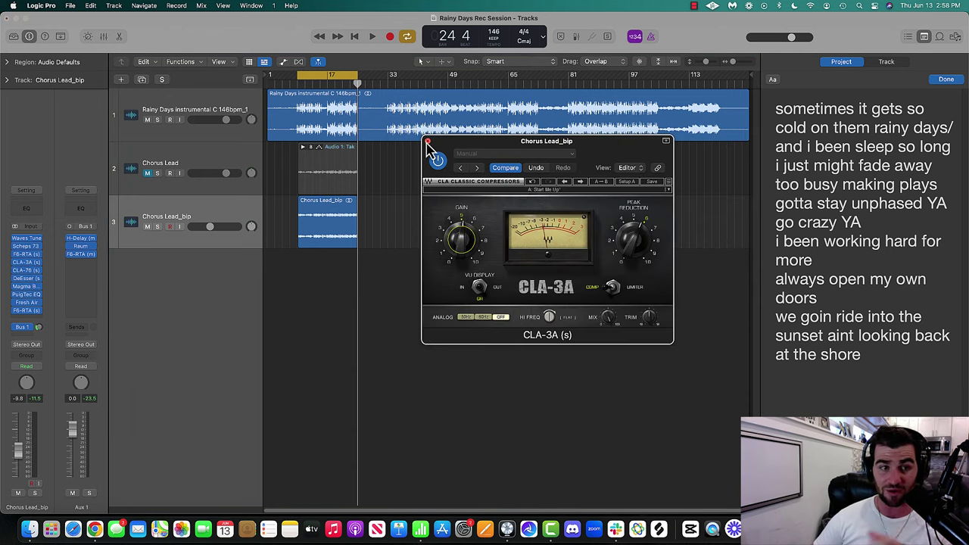
pyautogui.click(428, 142)
pyautogui.click(28, 271)
pyautogui.click(28, 272)
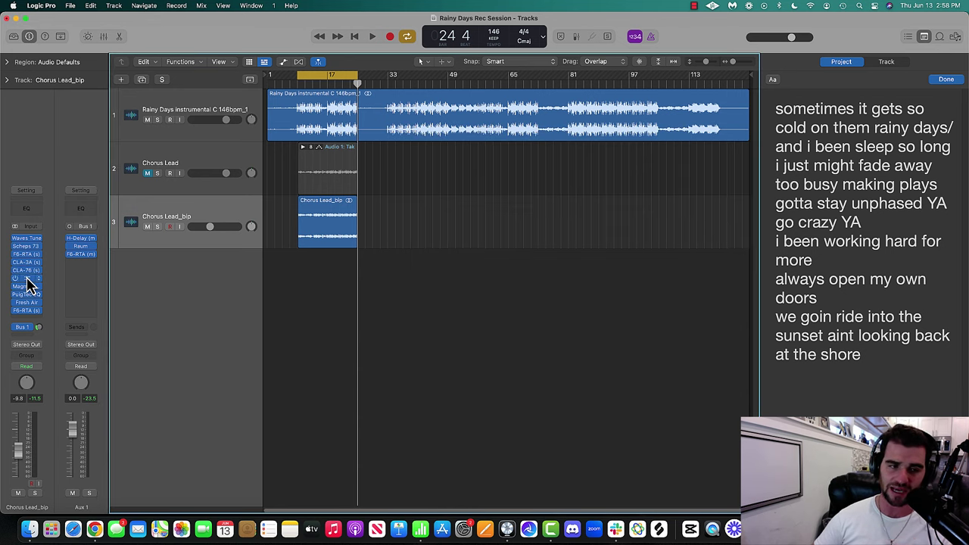
# Review the DeEsser, Magma BB Tubes and PuigTec EQP1A plug-ins on Chorus Lead_bip.
pyautogui.click(29, 282)
pyautogui.click(30, 281)
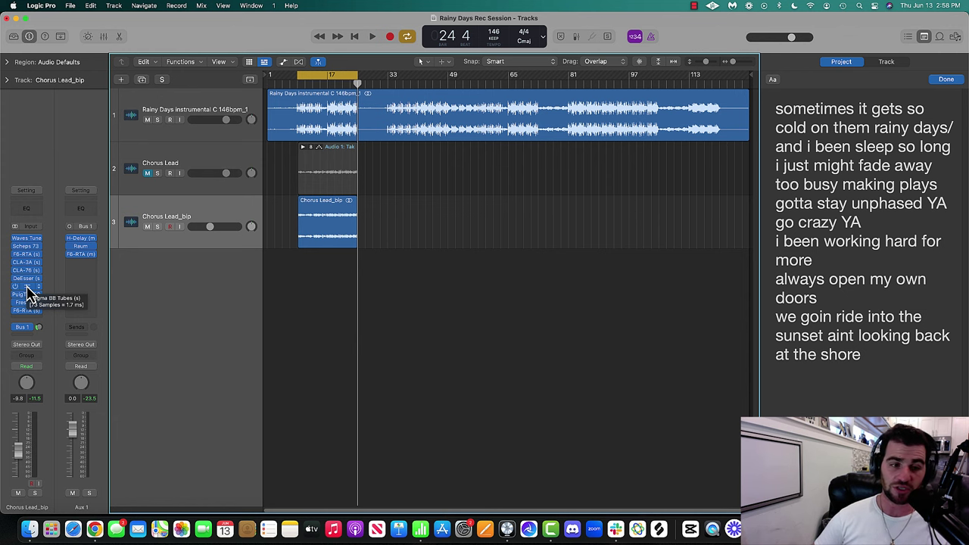
pyautogui.click(27, 288)
pyautogui.click(28, 288)
pyautogui.click(26, 295)
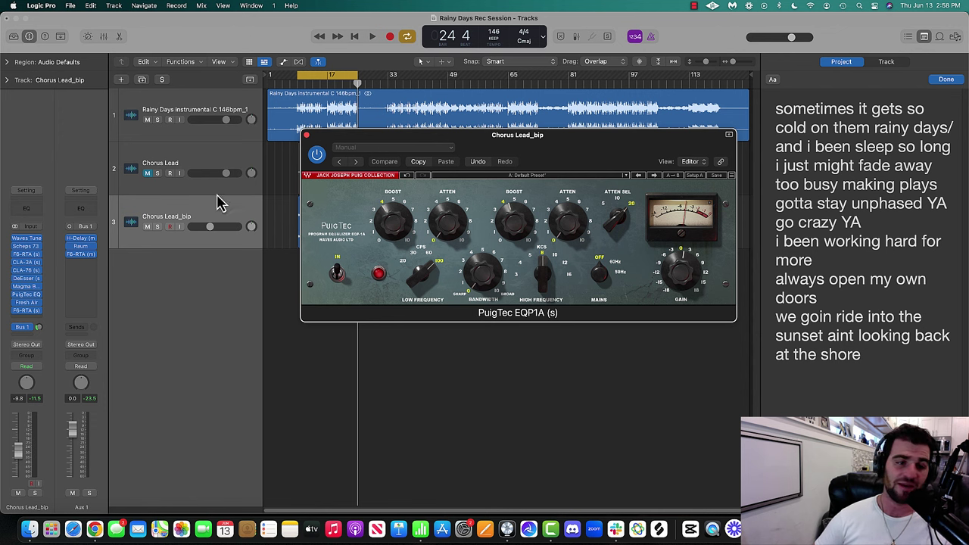
pyautogui.click(306, 136)
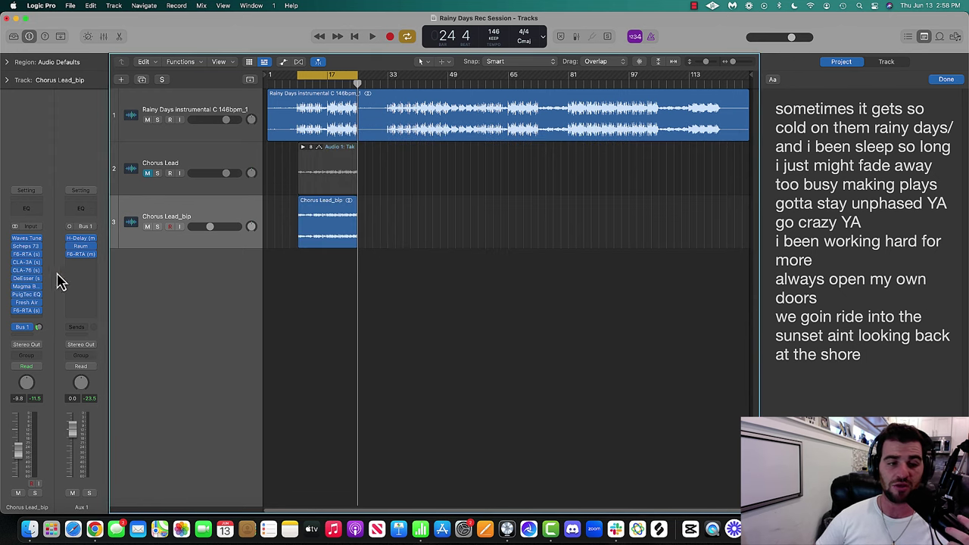
# Review the Fresh Air plug-in, the final F6-RTA and the Bus 1 send on Chorus Lead_bip.
pyautogui.click(27, 302)
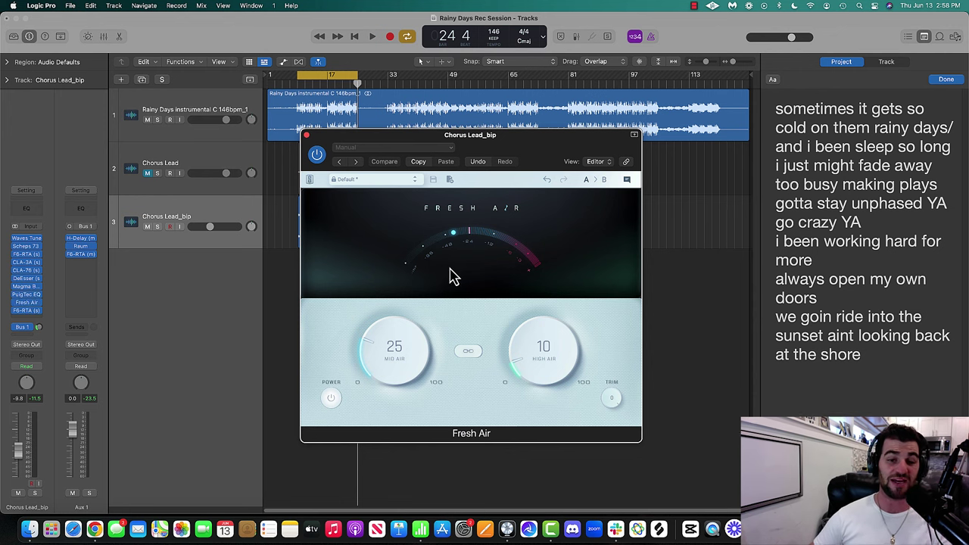
pyautogui.click(307, 135)
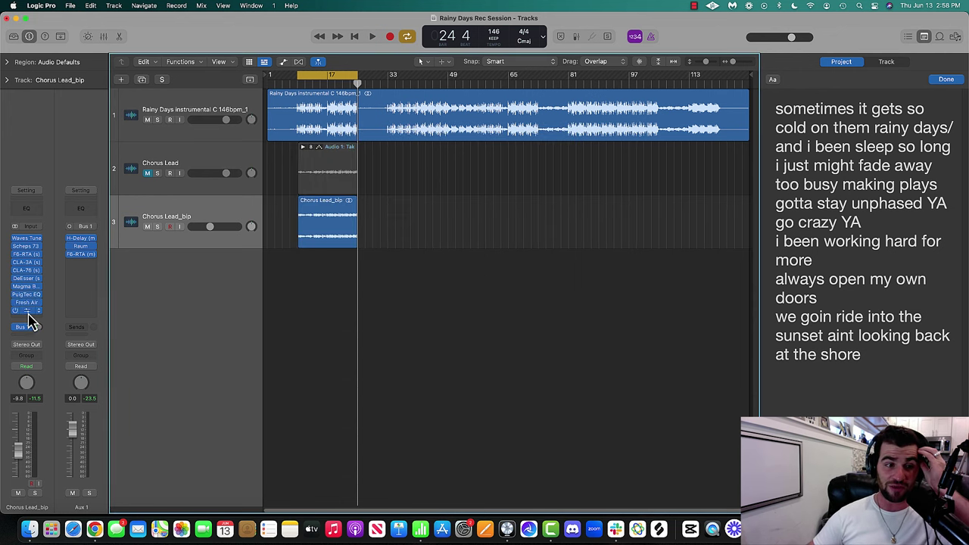
pyautogui.click(27, 311)
pyautogui.click(306, 135)
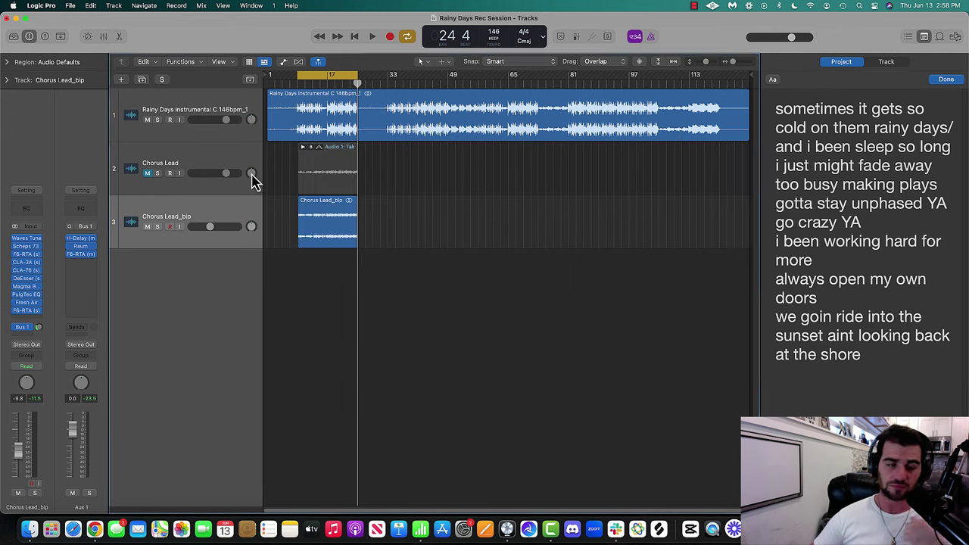
pyautogui.click(31, 327)
pyautogui.click(42, 329)
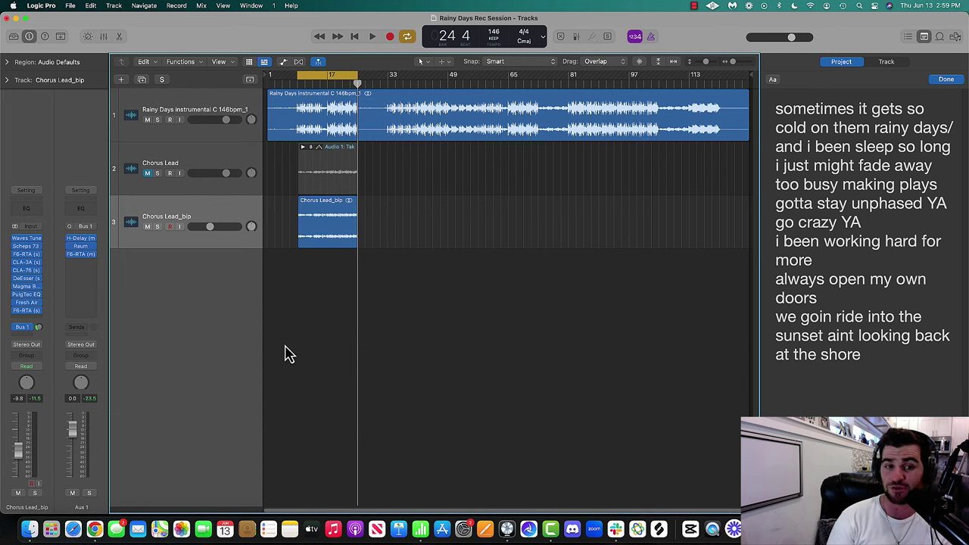
# Select the Chorus Lead_bip and instrumental tracks in turn to view their channel strips, and deselect the regions.
pyautogui.click(208, 208)
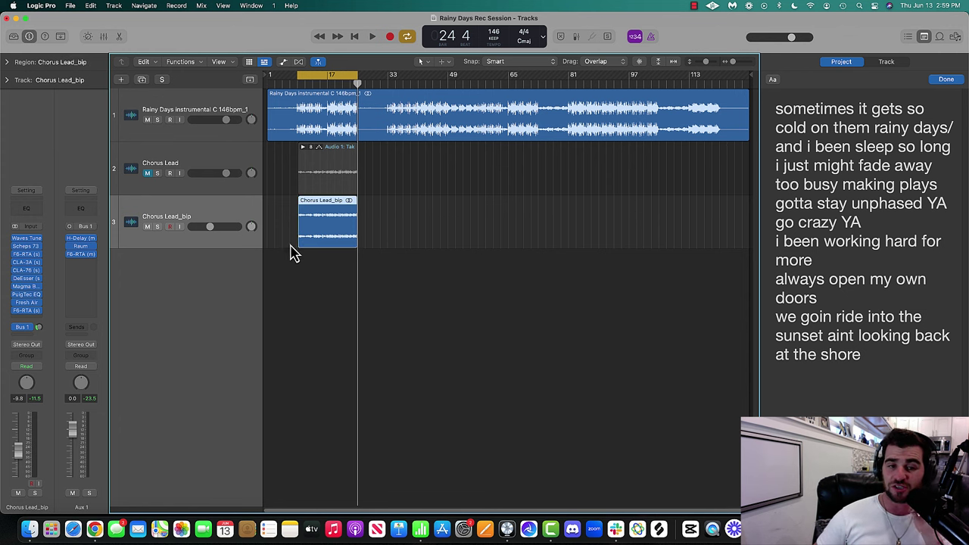
pyautogui.click(186, 106)
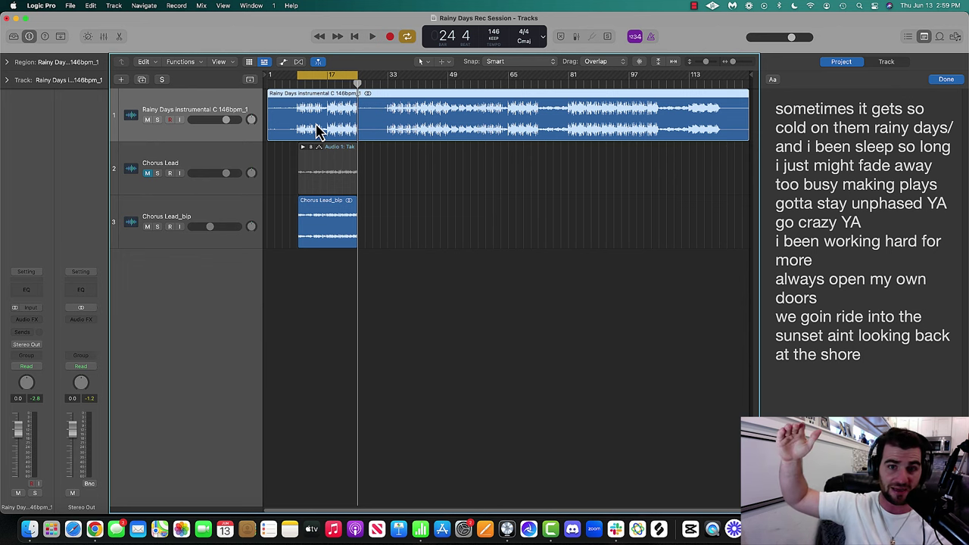
pyautogui.click(173, 212)
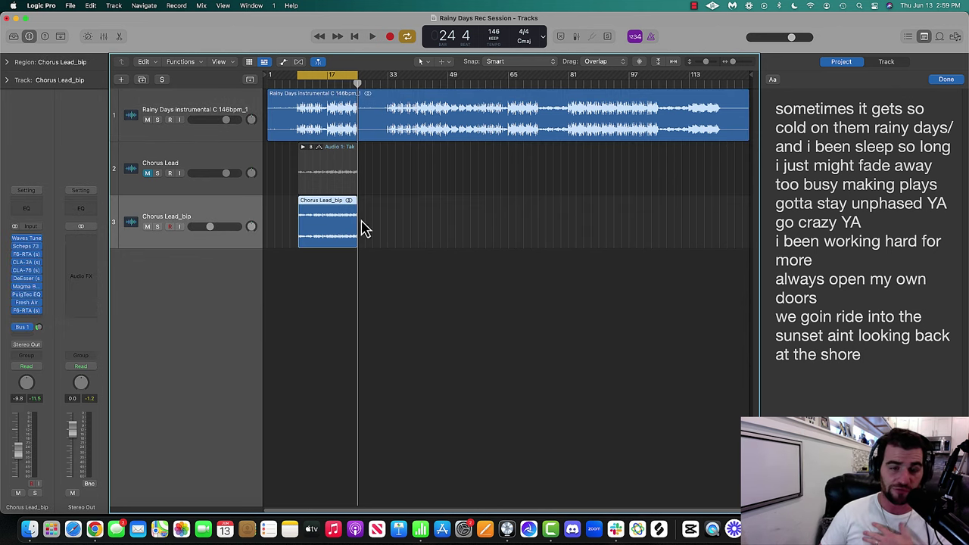
pyautogui.click(211, 115)
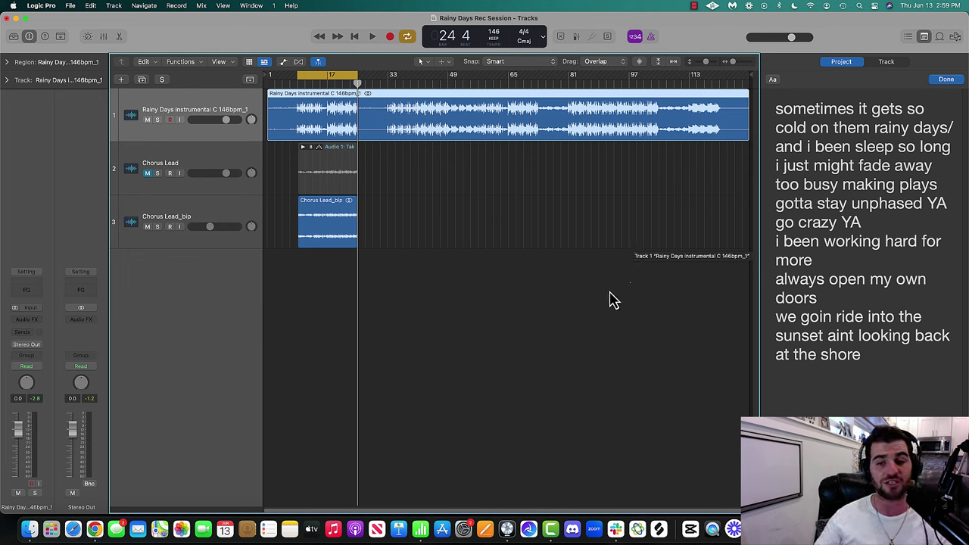
pyautogui.click(606, 331)
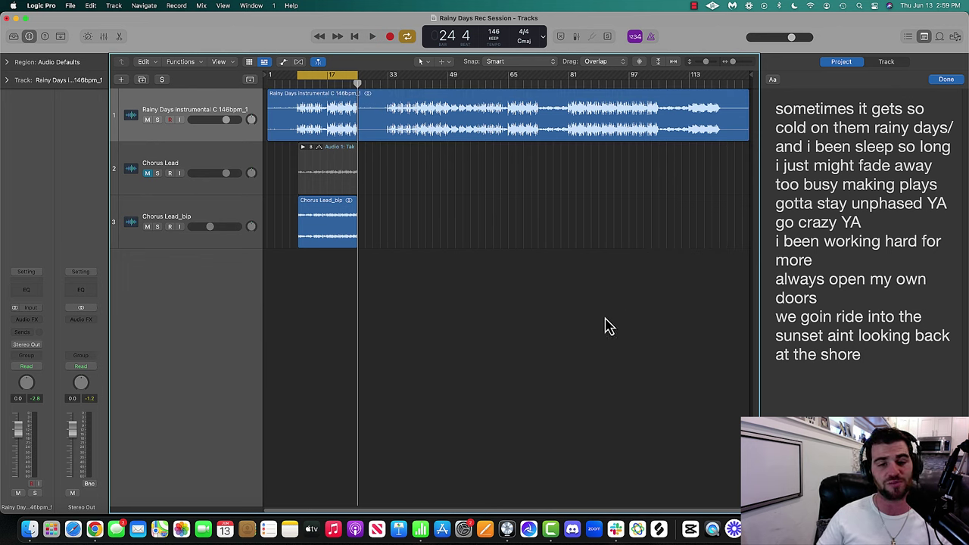